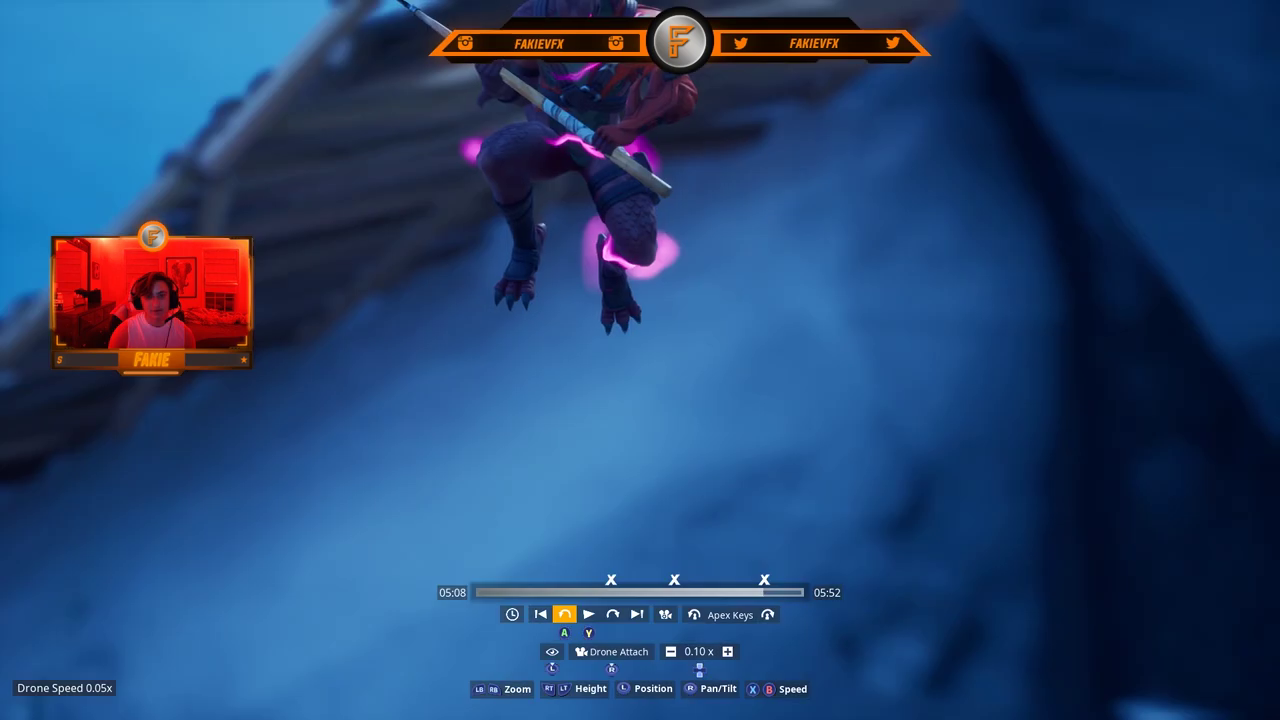
Step: Raise the replay drone camera's speed to 3x
scroll(640, 360, "up", 5)
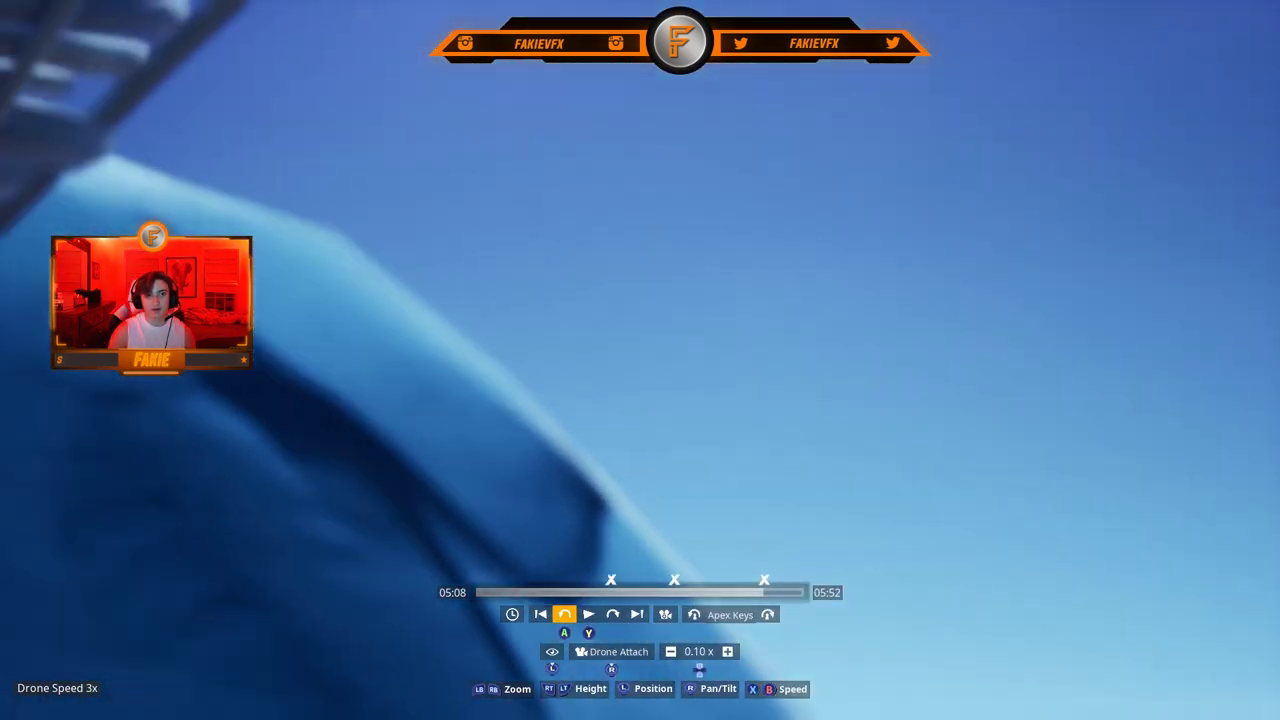
key("h")
key("h")
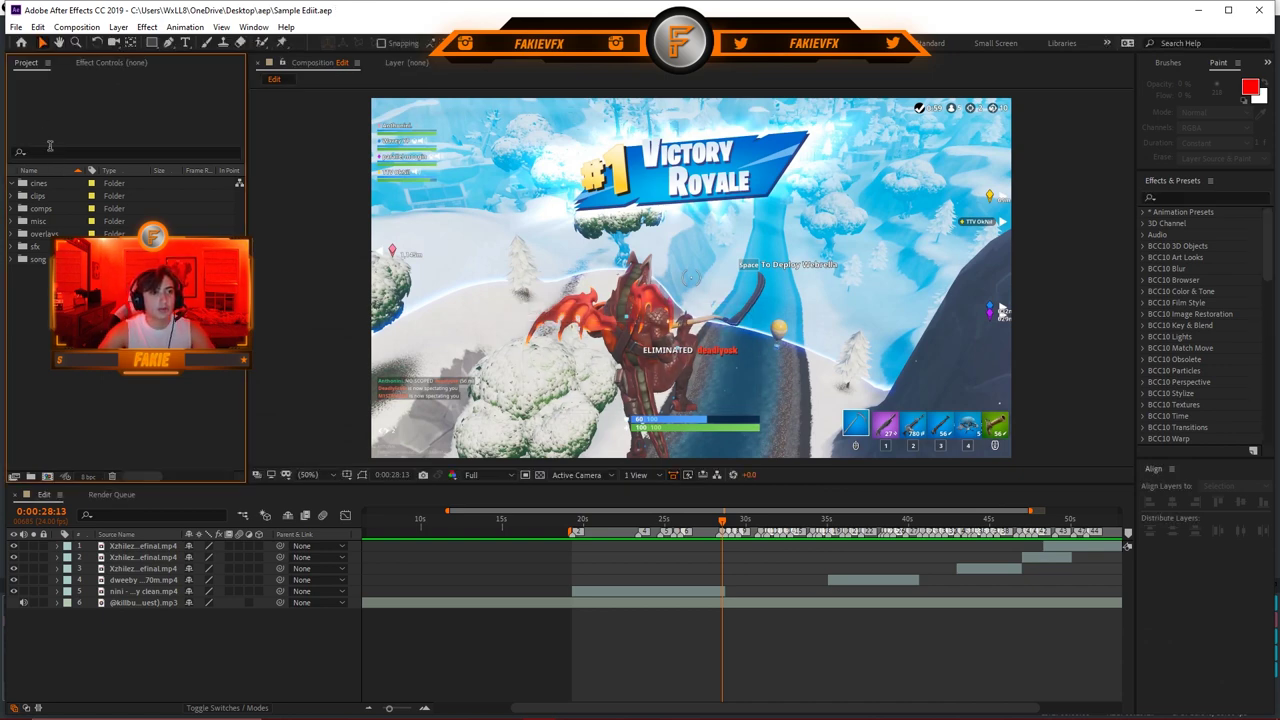
Step: In After Effects, import the three Fortnite replay recordings and move them into the cines folder
key("ctrl+i")
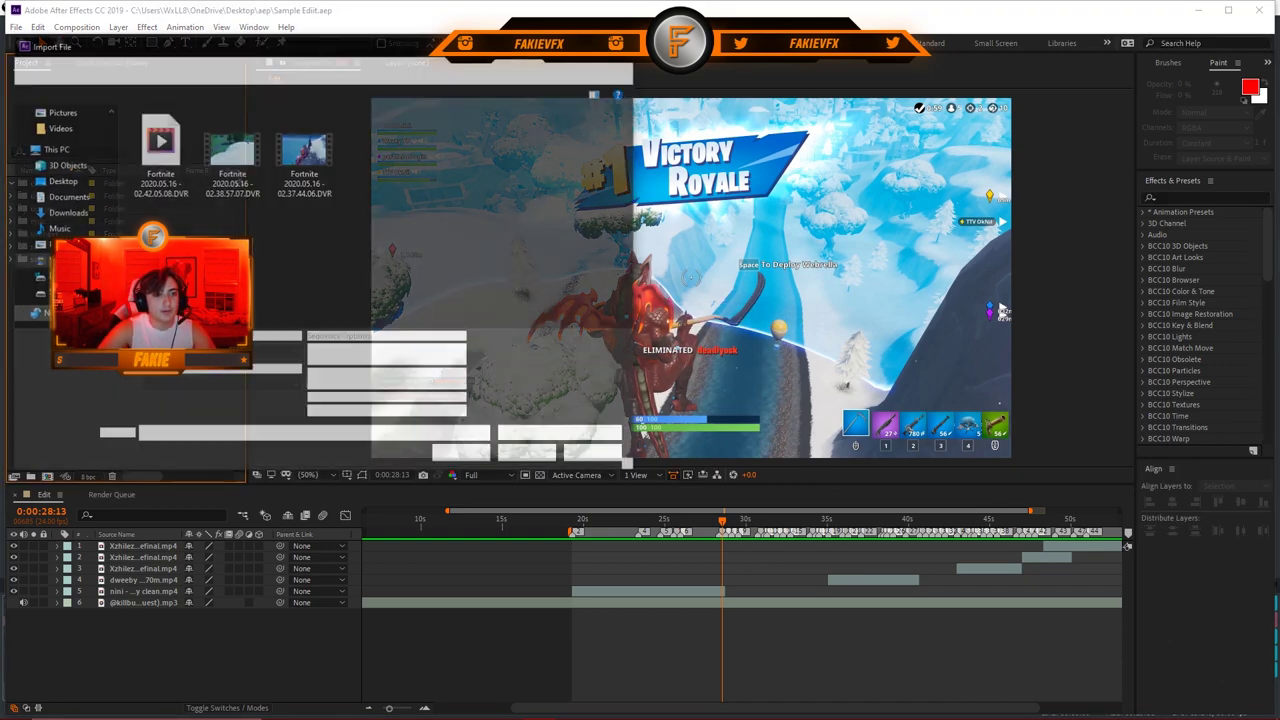
left_click_drag(388, 158, 170, 166)
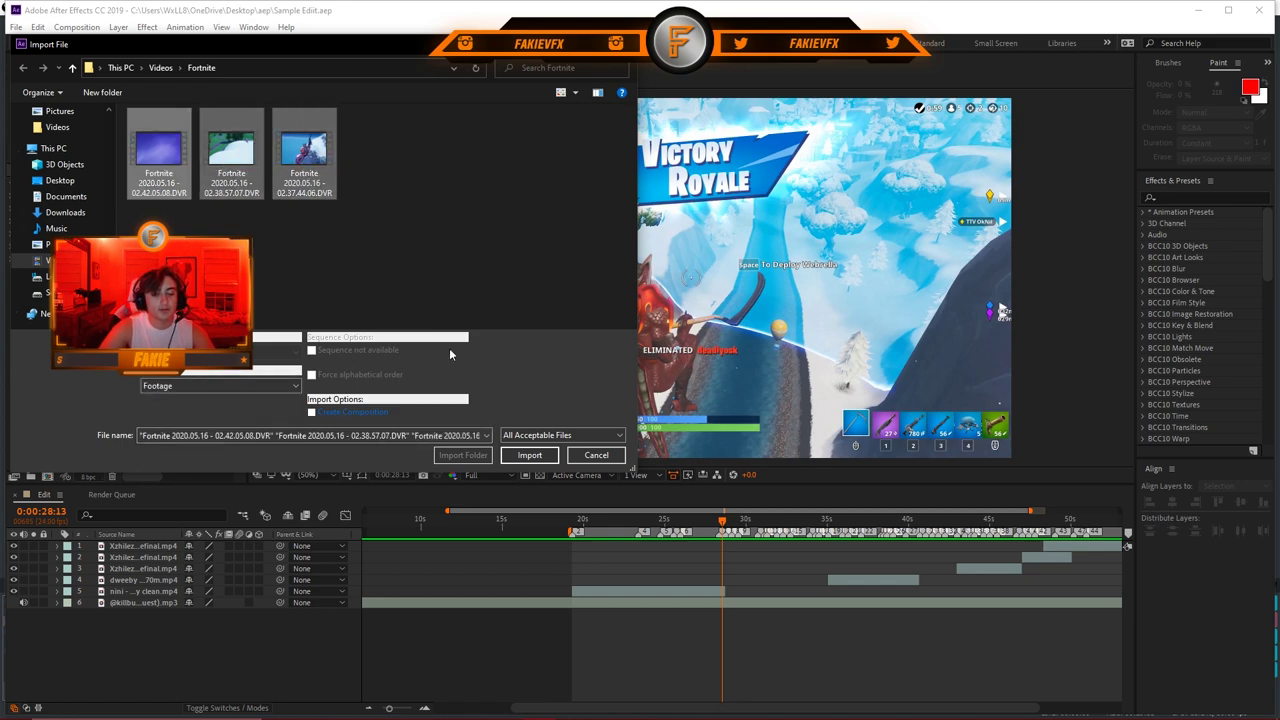
left_click(530, 456)
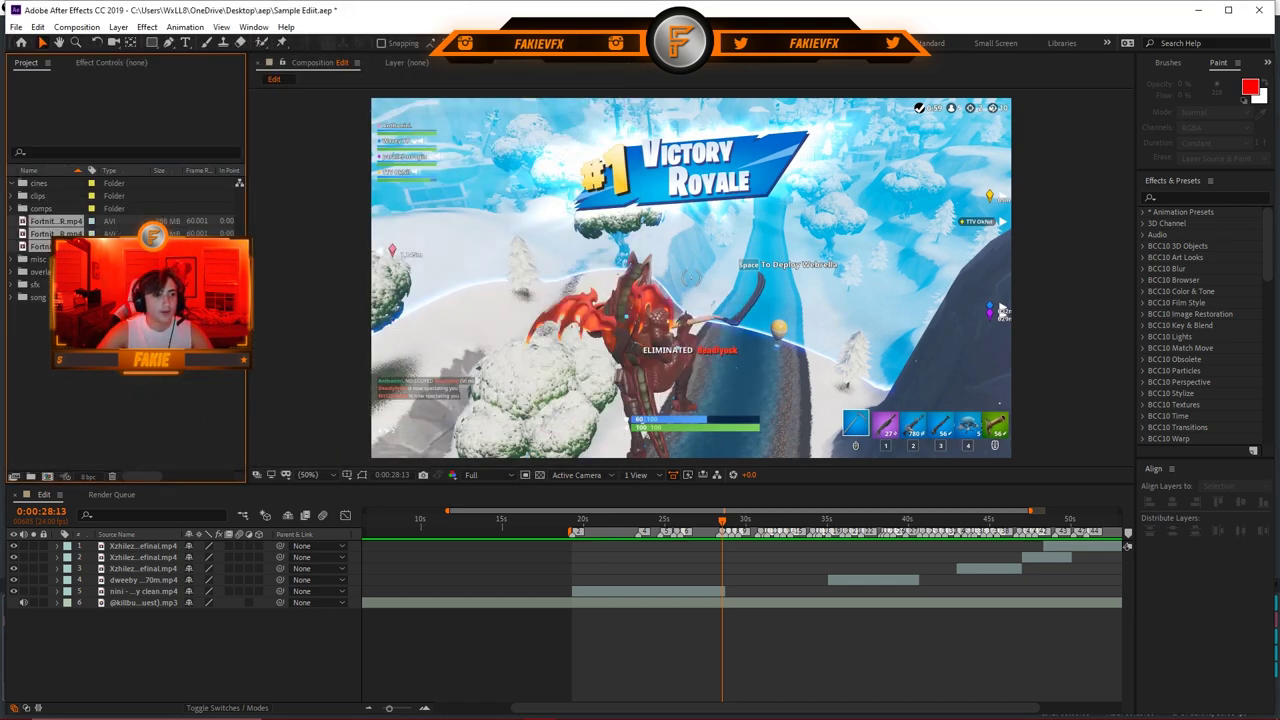
left_click_drag(57, 228, 40, 184)
Step: Place the Fortnite 02.37.44.06 clip in the Edit timeline as layer 5, starting at about 0:00:17:00
left_click(65, 196)
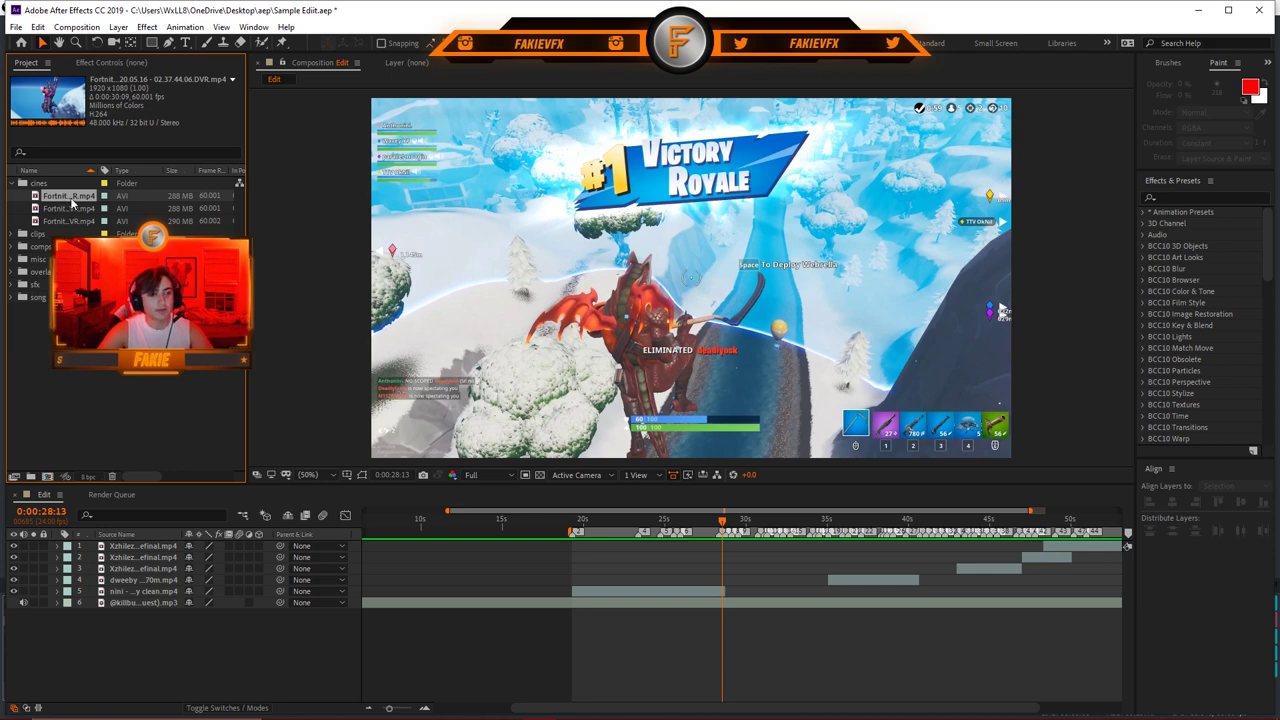
left_click_drag(65, 196, 536, 590)
left_click(602, 602)
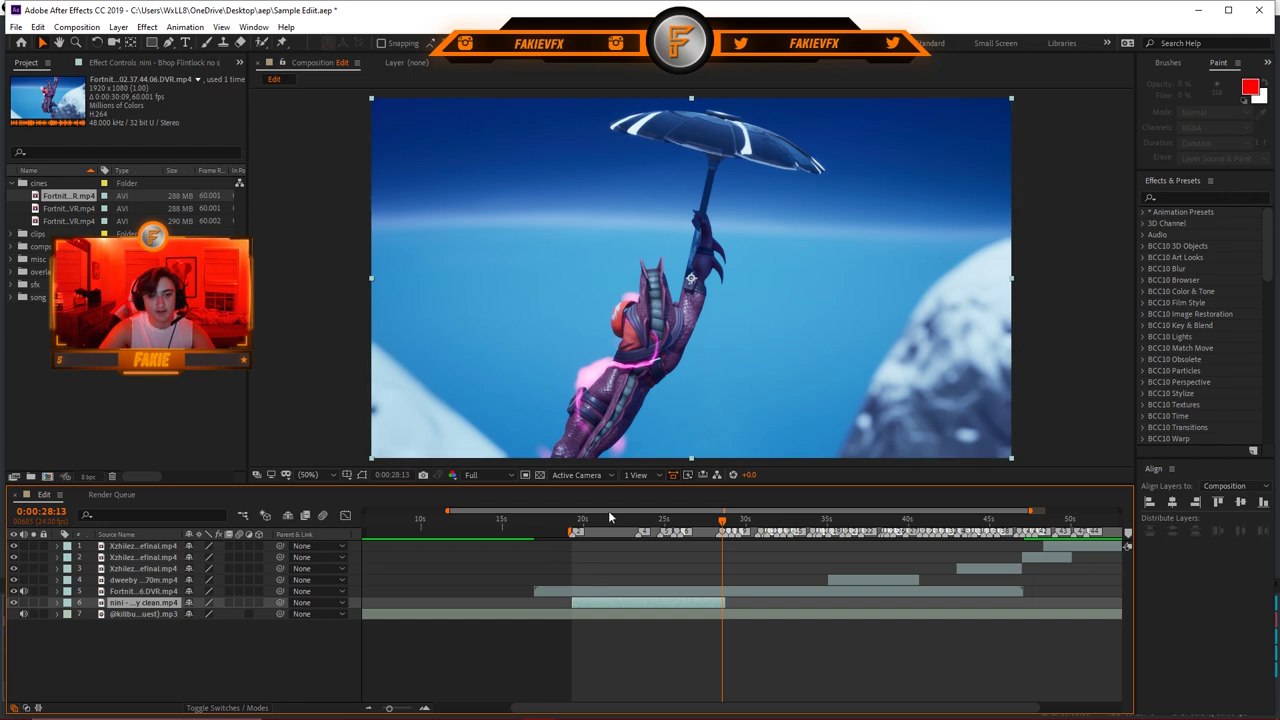
left_click(80, 210)
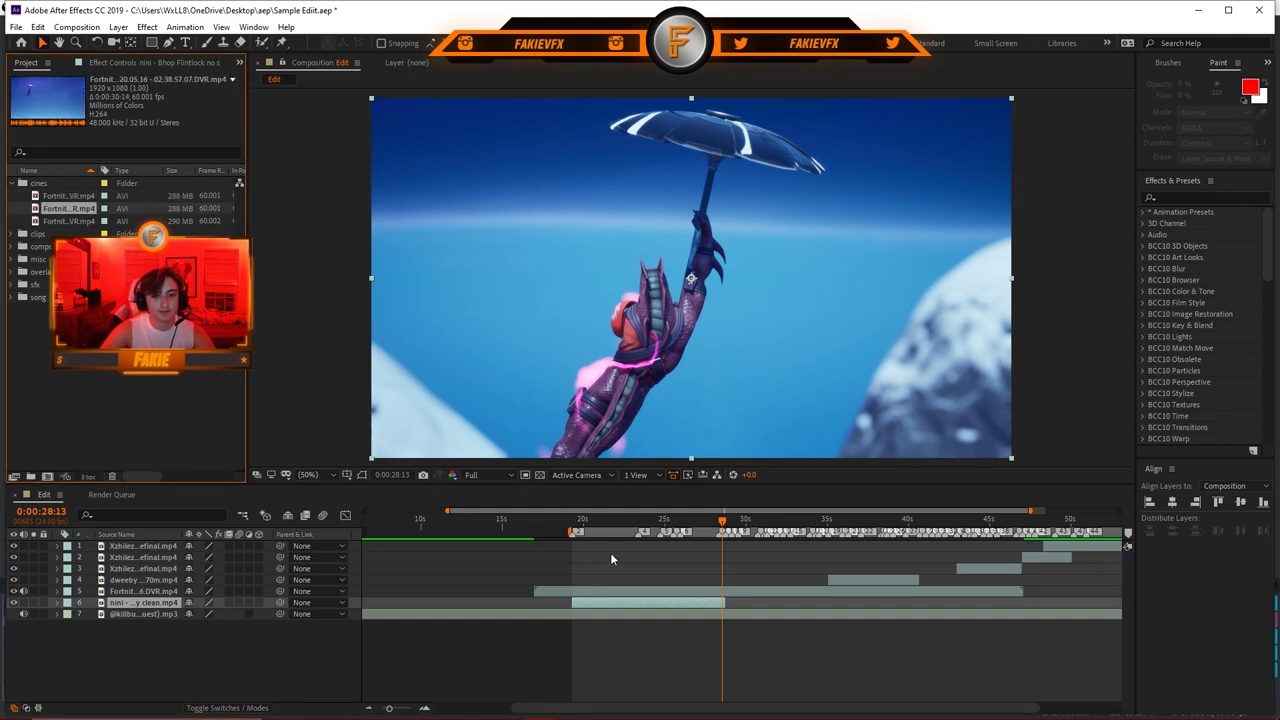
Step: Show the music layer's waveform and set the work area from 0:00:15:17 to 0:00:19:06
left_click(514, 521)
left_click(515, 611)
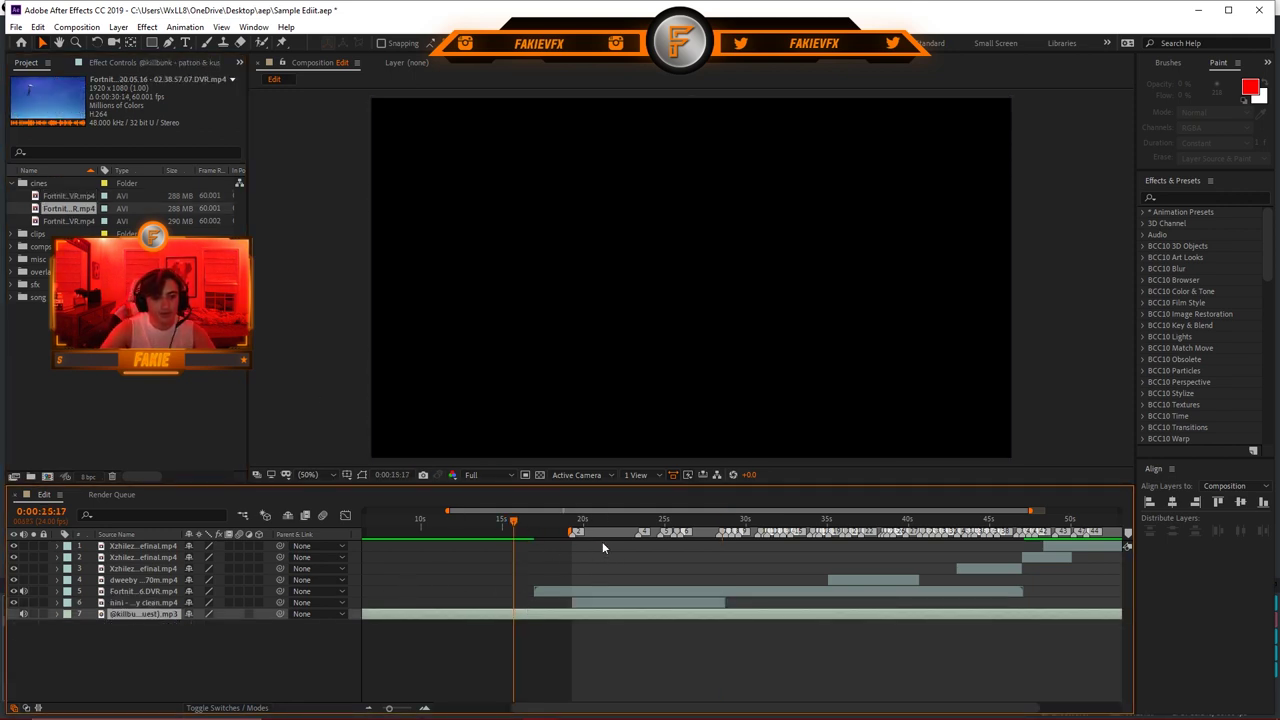
key("l")
key("l")
key("equal")
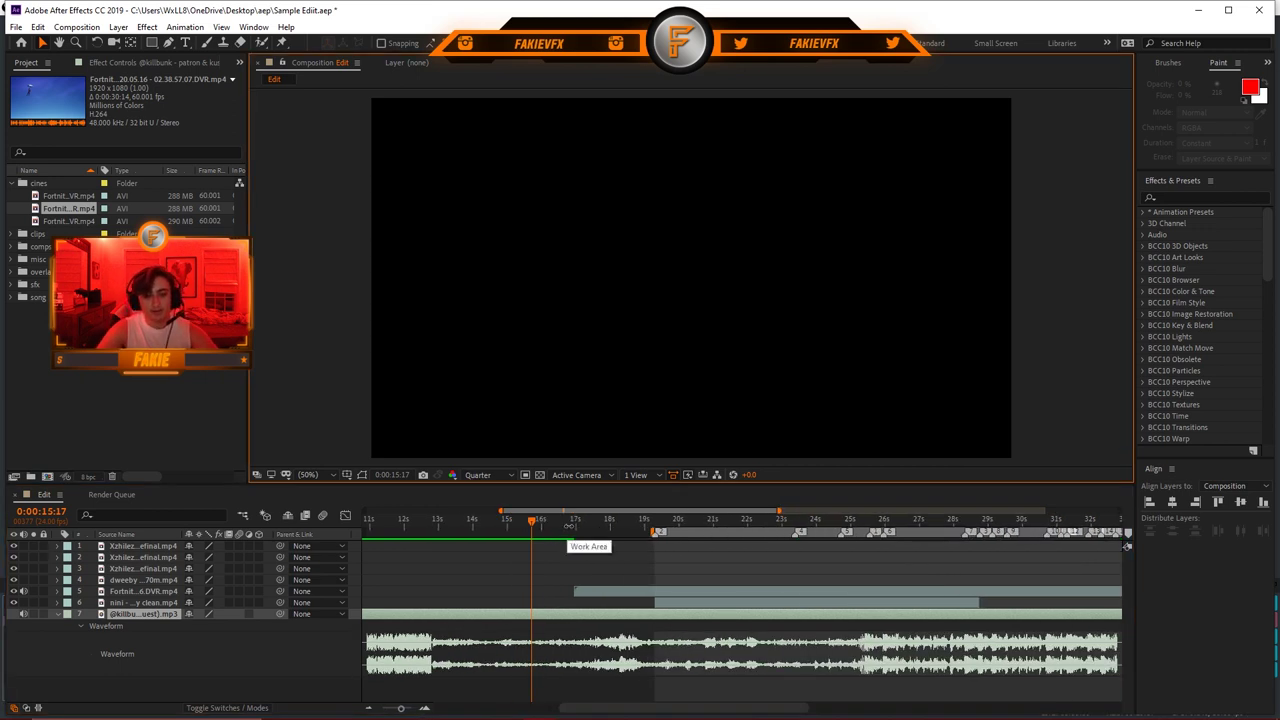
key("b")
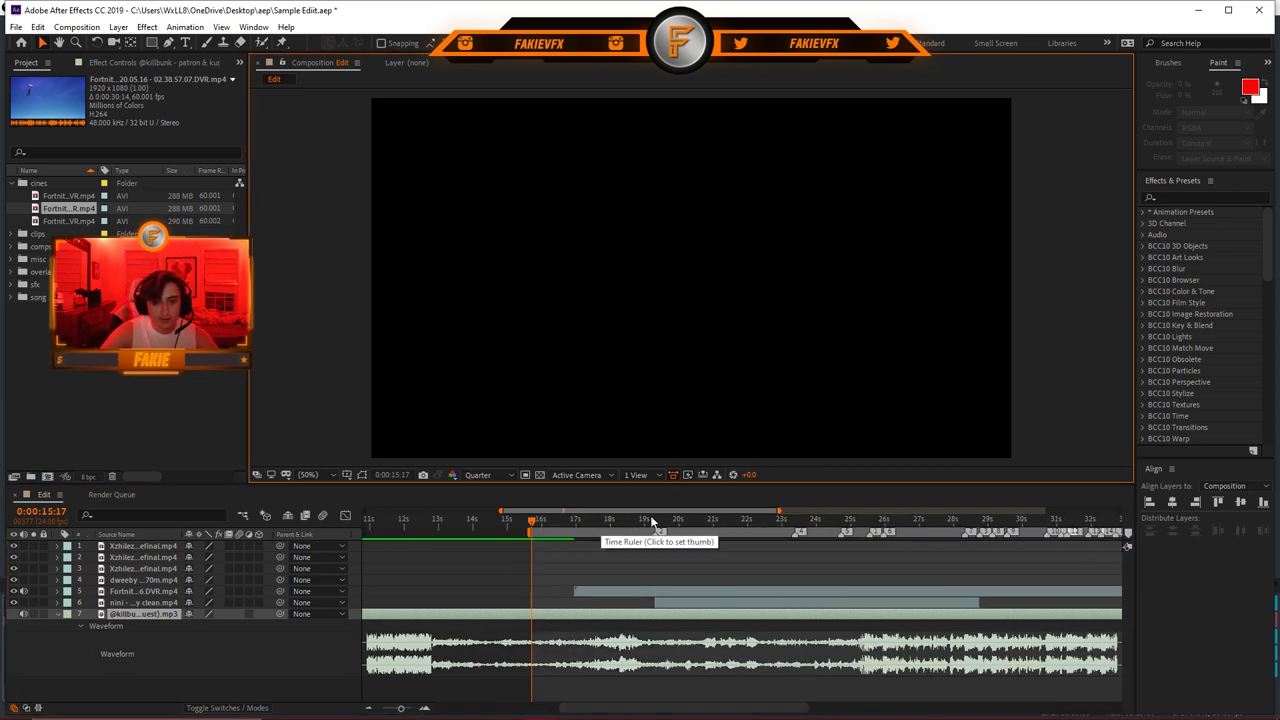
left_click(652, 521)
key("equal")
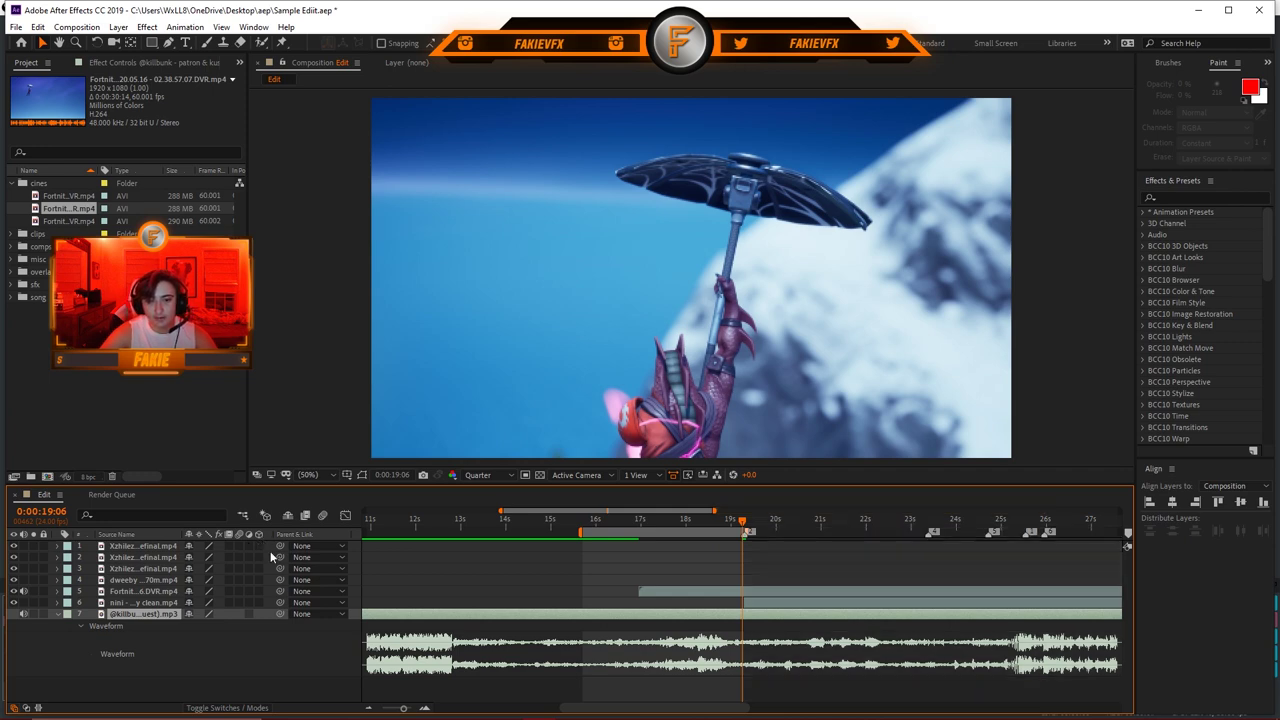
Step: Hide and mute the Fortnite clip layer, and place composition marker 0 on the music beat at 0:00:17:14
left_click(15, 591)
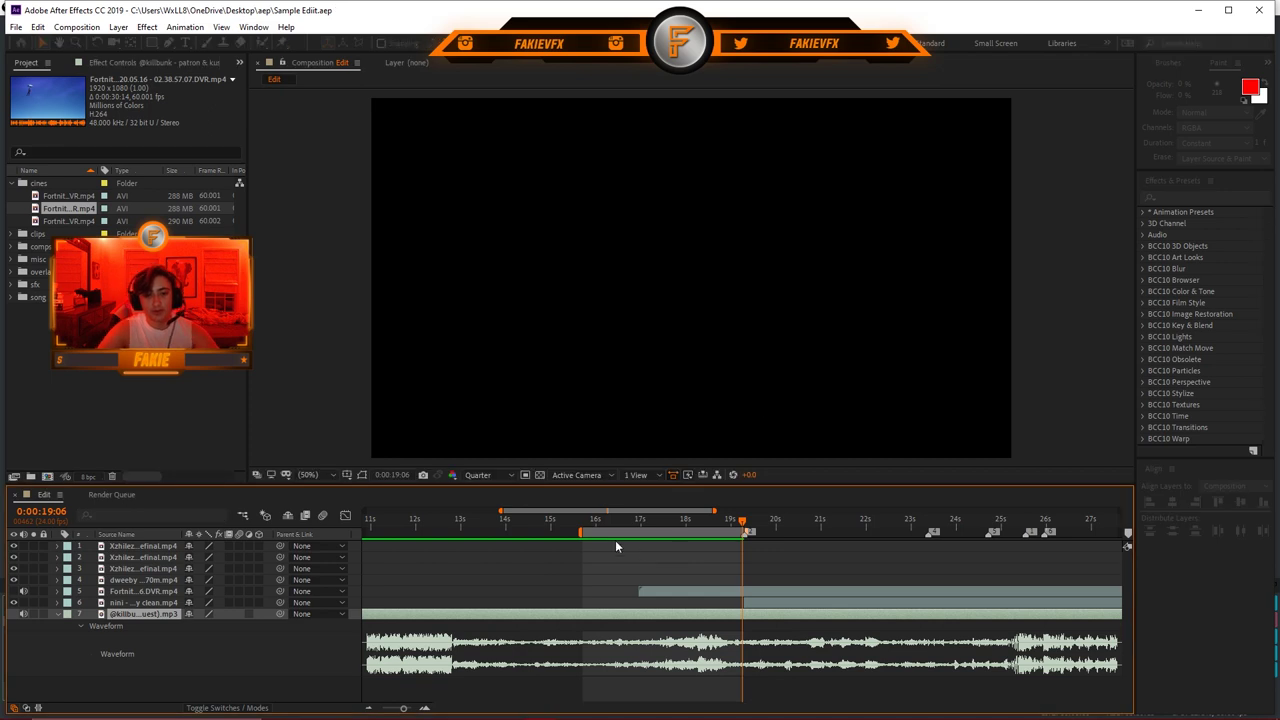
left_click(584, 522)
left_click_drag(586, 524, 583, 525)
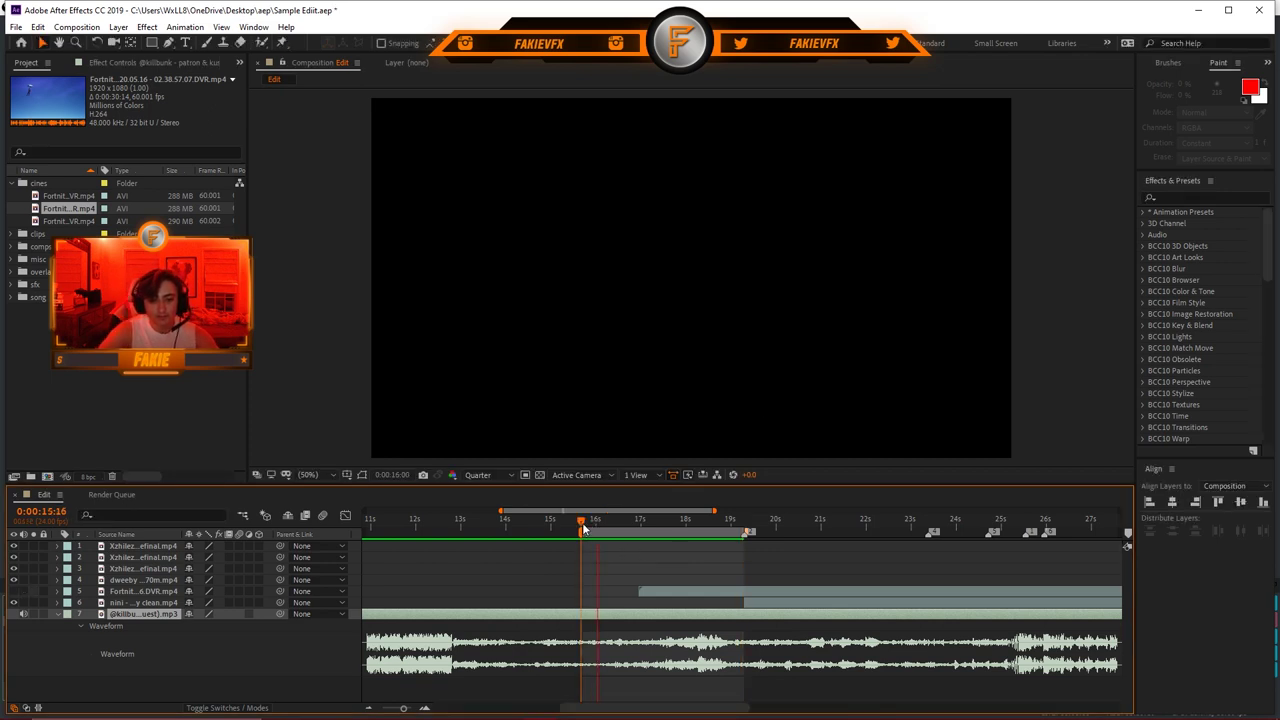
left_click(668, 524)
key("equal")
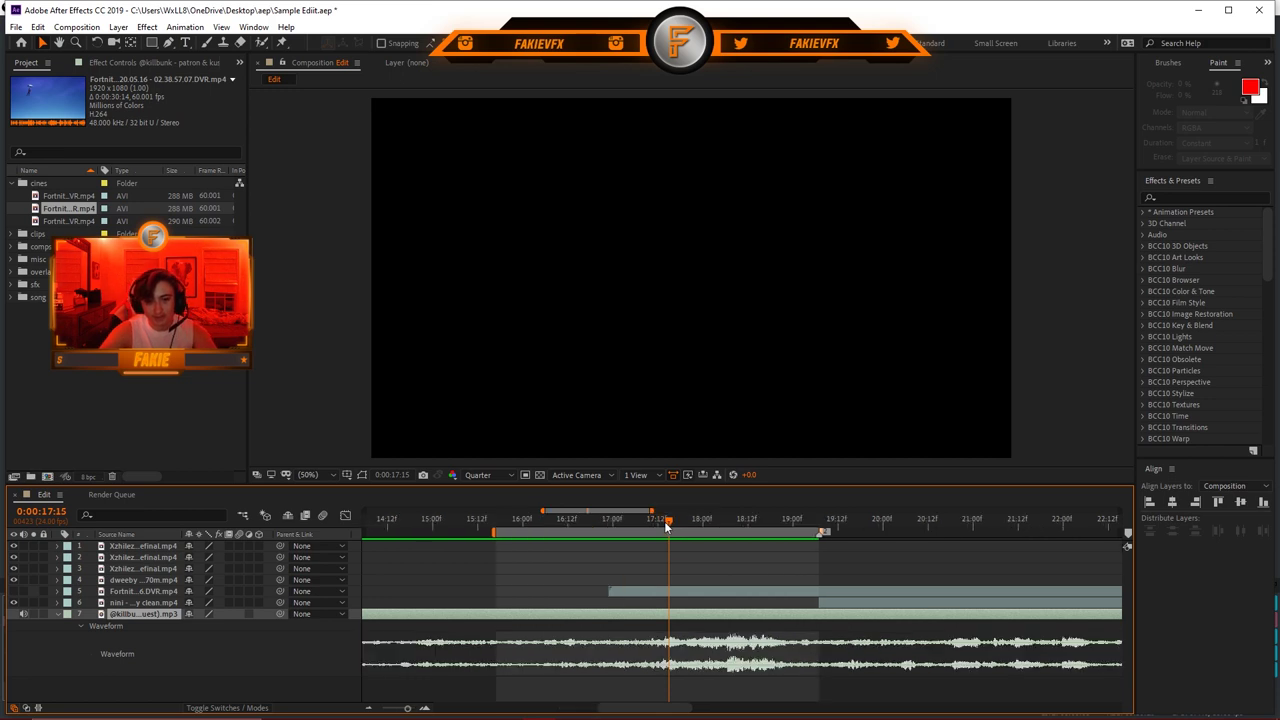
mouse_move(668, 527)
left_mouse_down()
mouse_move(639, 528)
mouse_move(667, 527)
left_mouse_up()
key("space")
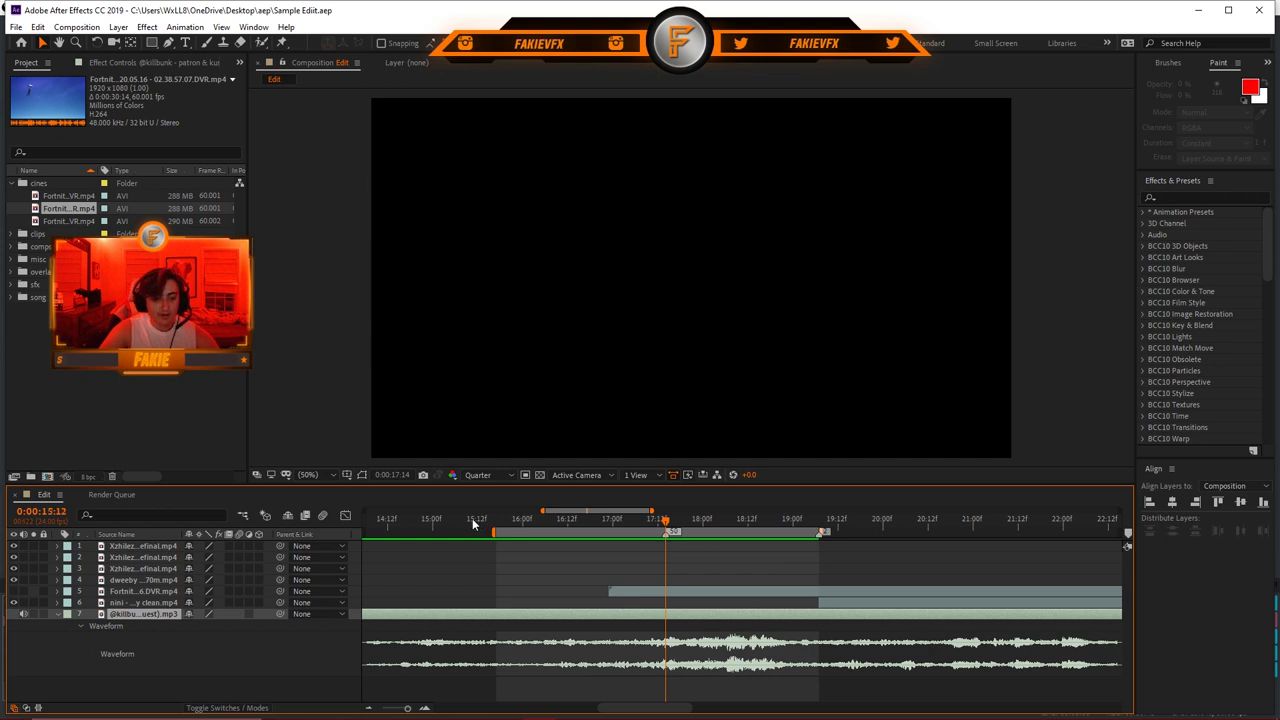
Step: Place composition marker 1 and the work area start on the beat at 0:00:16:00, and save the project
left_click_drag(458, 519, 418, 520)
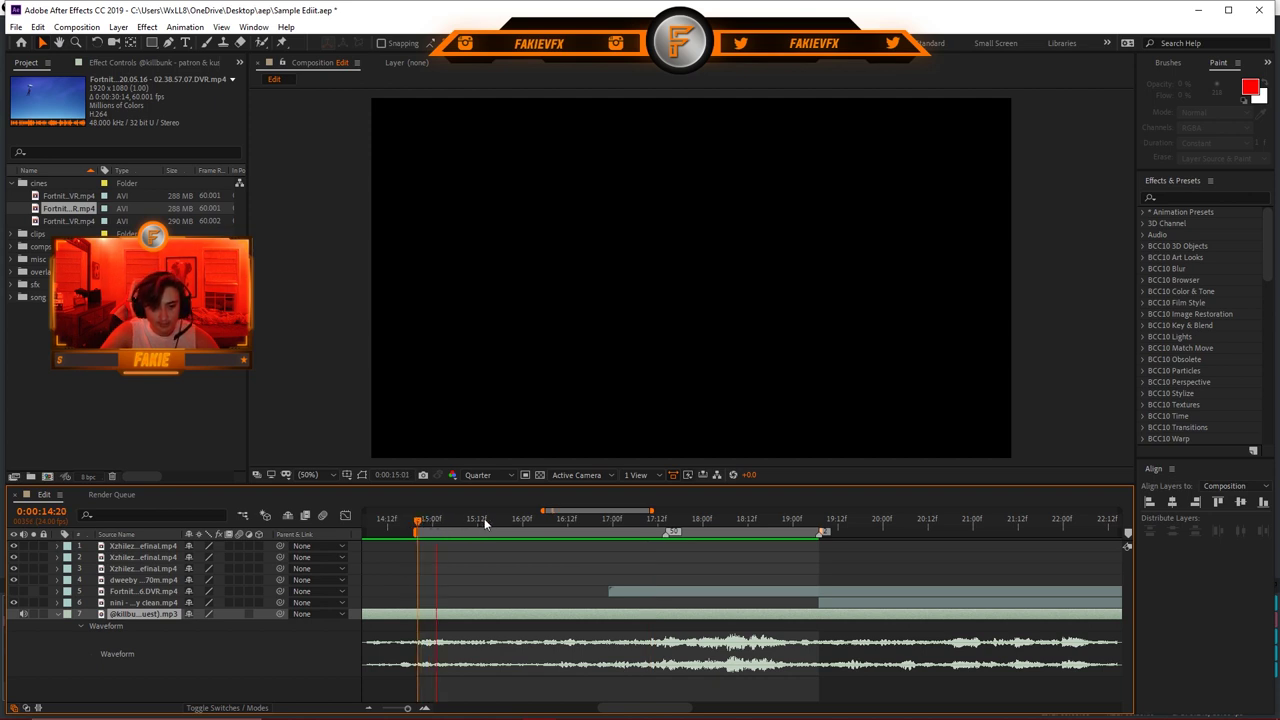
left_click(511, 522)
mouse_move(511, 524)
left_mouse_down()
mouse_move(646, 528)
mouse_move(564, 536)
mouse_move(774, 529)
mouse_move(556, 545)
left_mouse_up()
key("b")
key("shift+1")
key("ctrl+s")
key("shift+Home")
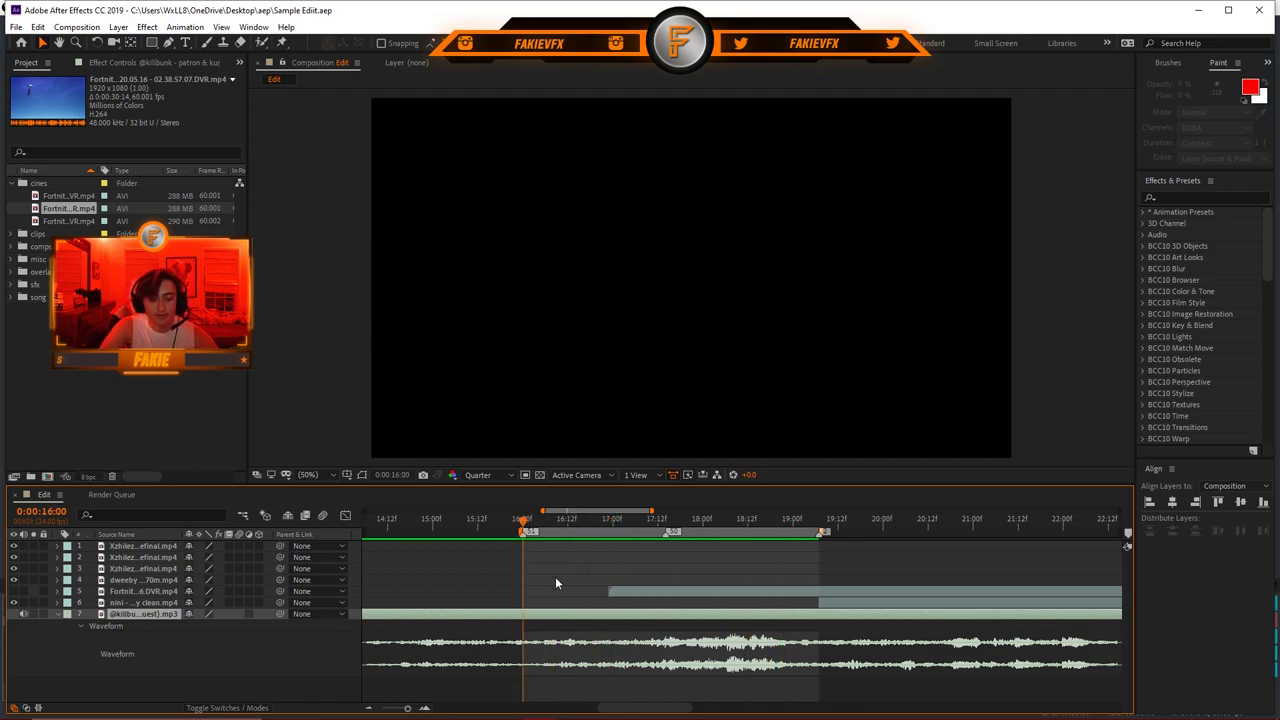
key("space")
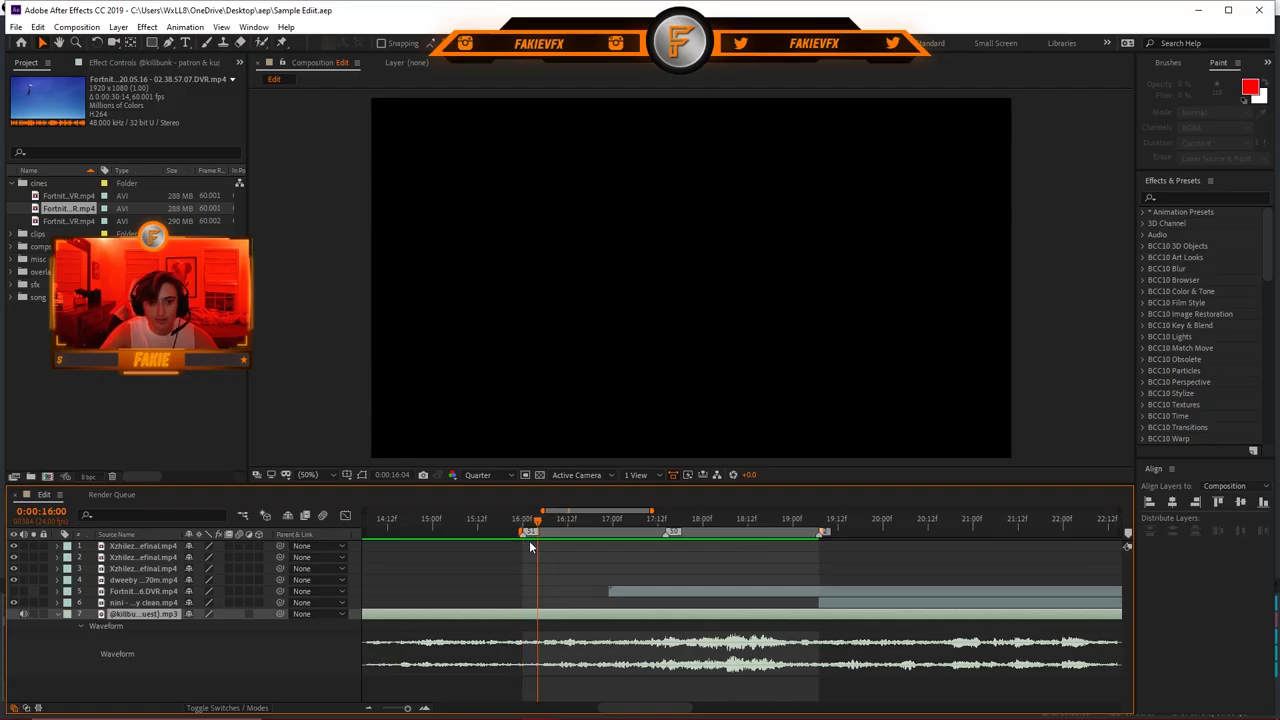
key("space")
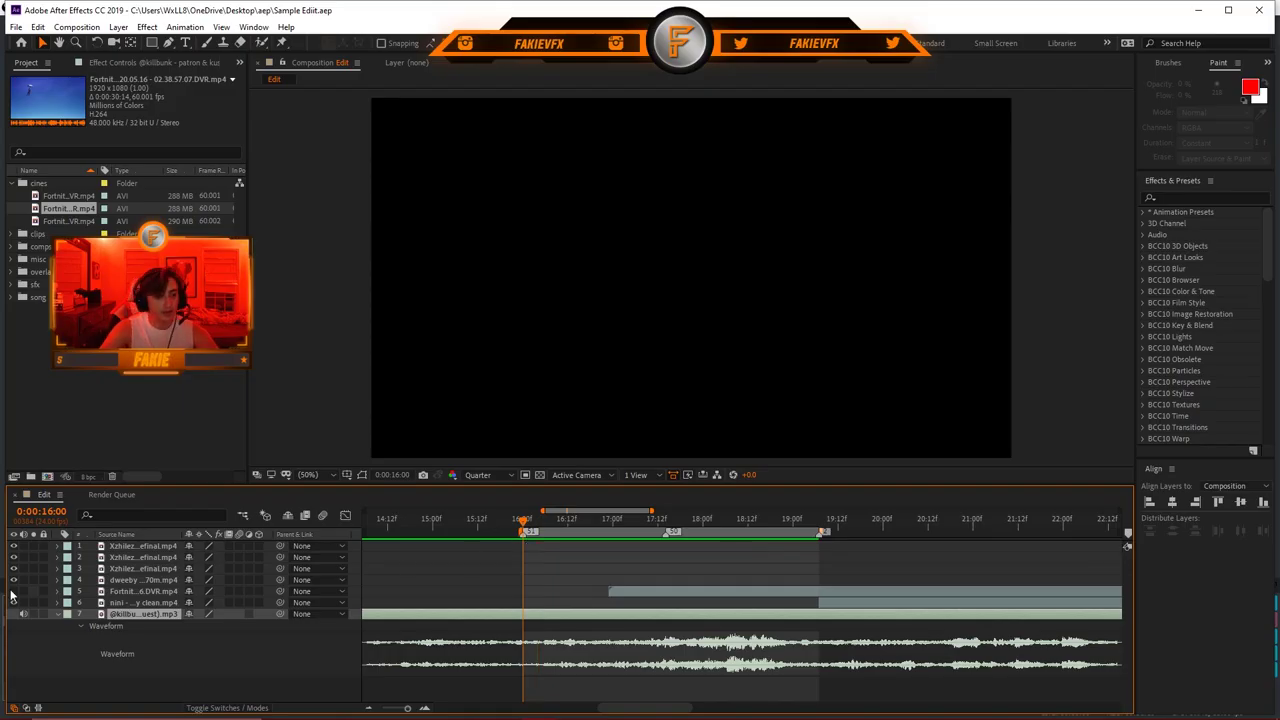
Step: Show the Fortnite clip layer again and move its start to marker 1 at 0:00:16:00
left_click(13, 591)
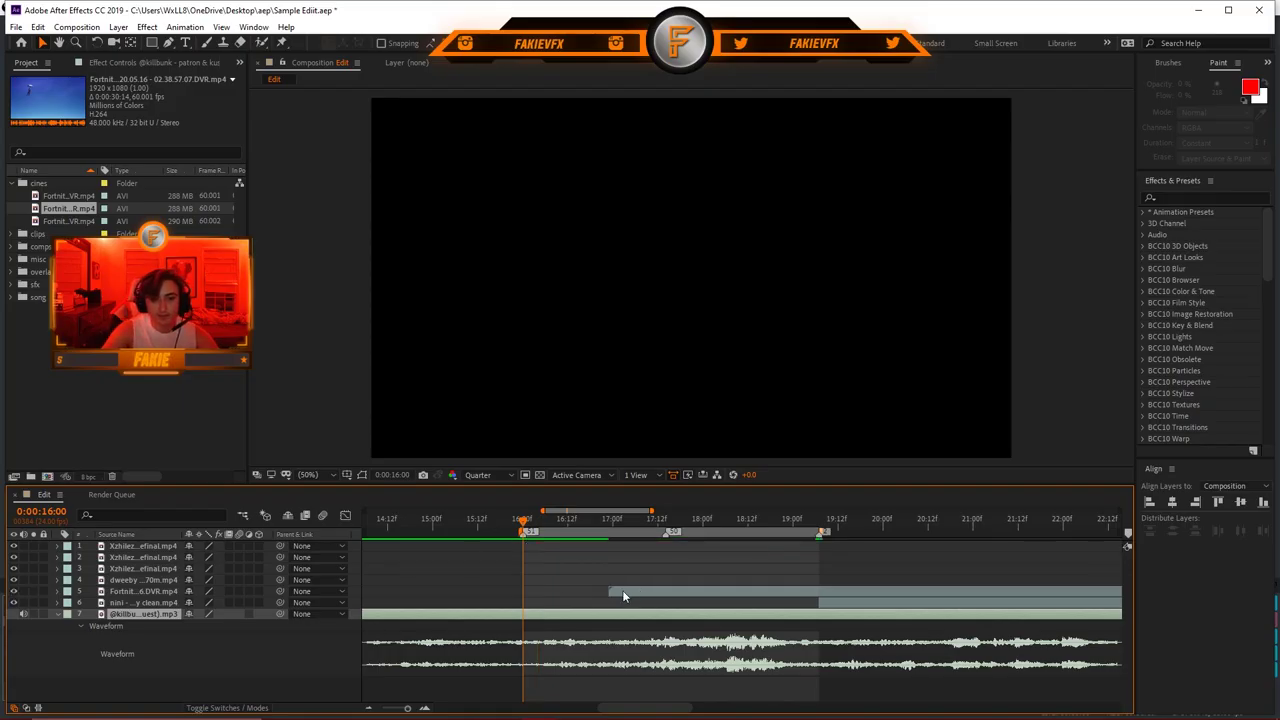
left_click_drag(622, 596, 557, 598)
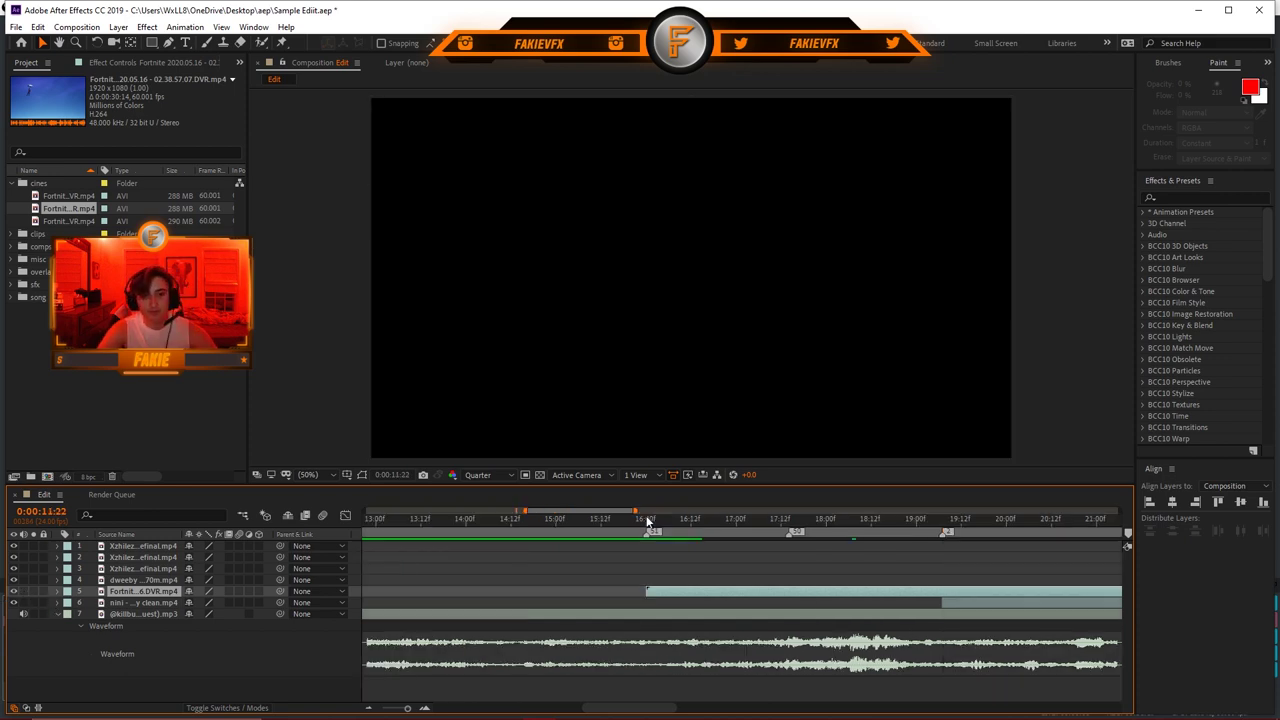
left_click(647, 520)
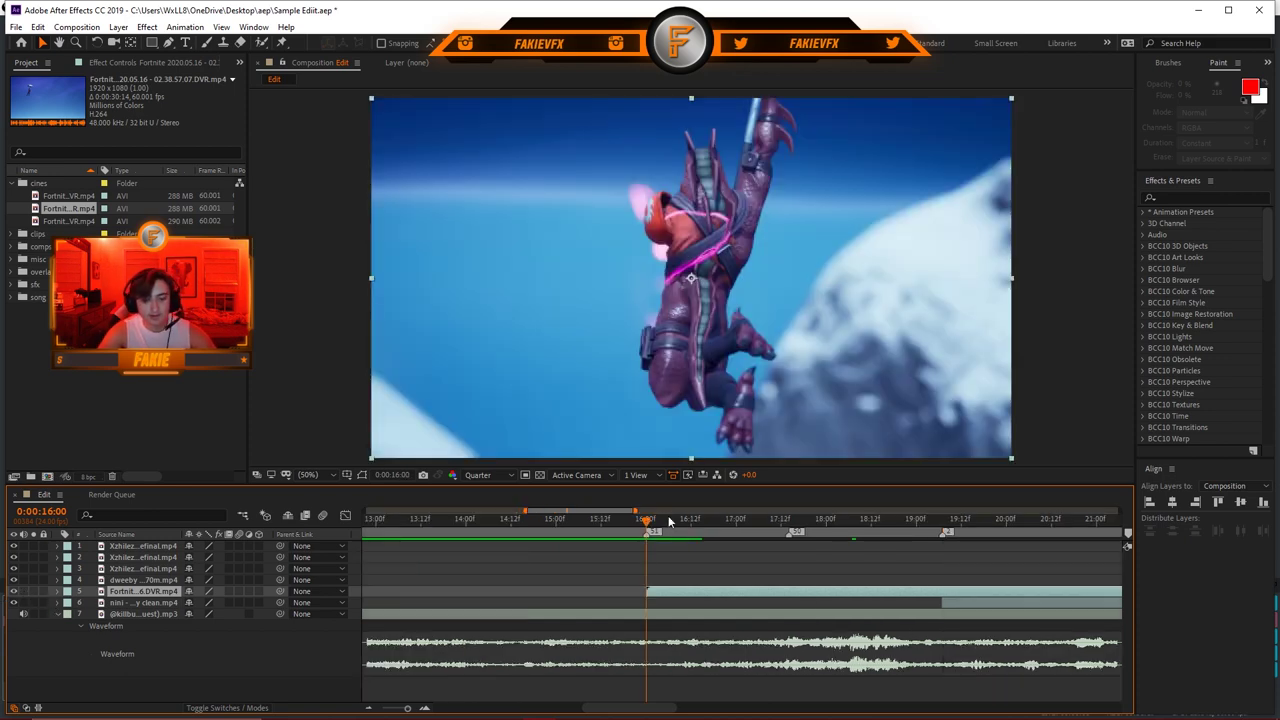
Step: End the work area and trim the Fortnite clip's end at marker 0, and save the project
left_click_drag(669, 522, 798, 543)
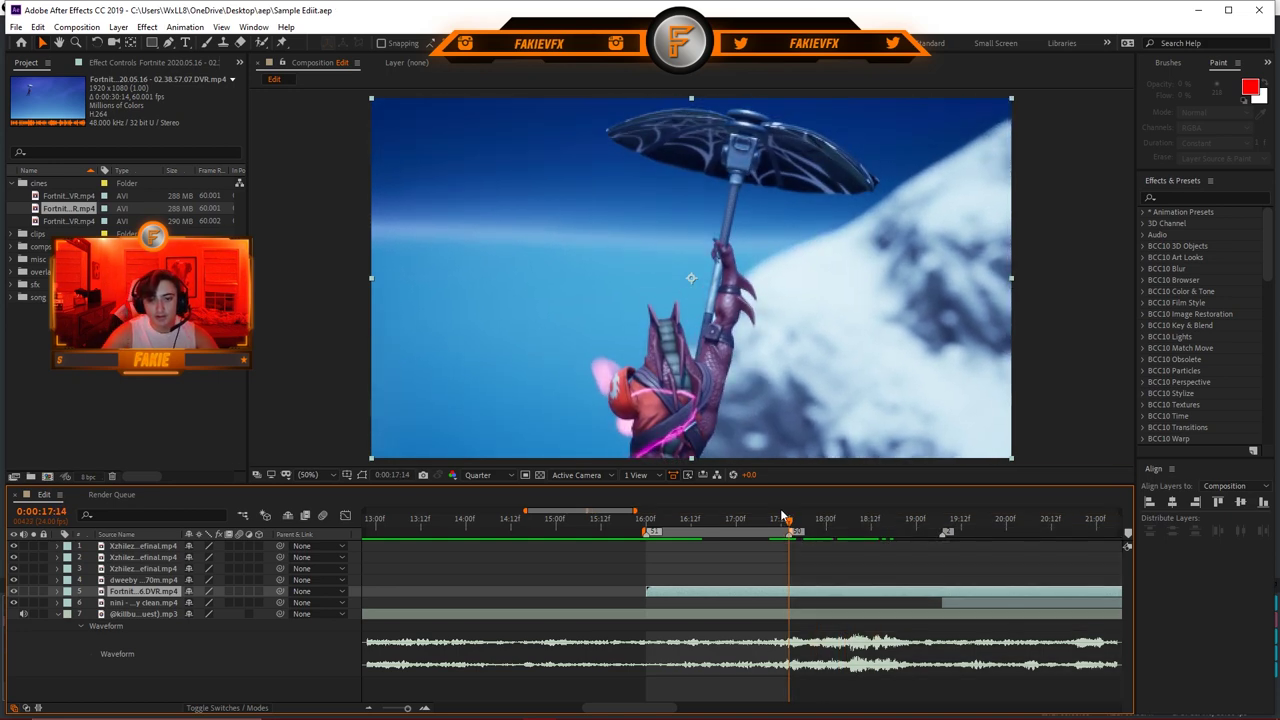
left_click_drag(790, 521, 785, 521)
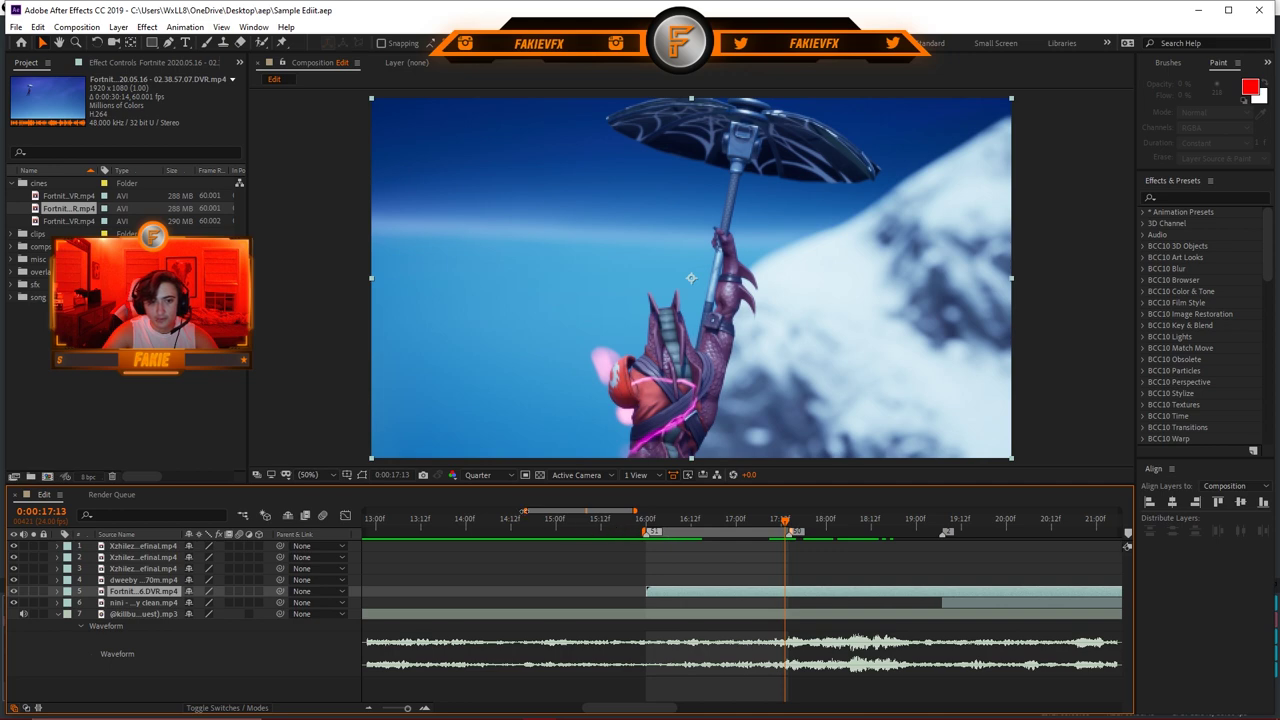
left_click_drag(522, 510, 536, 510)
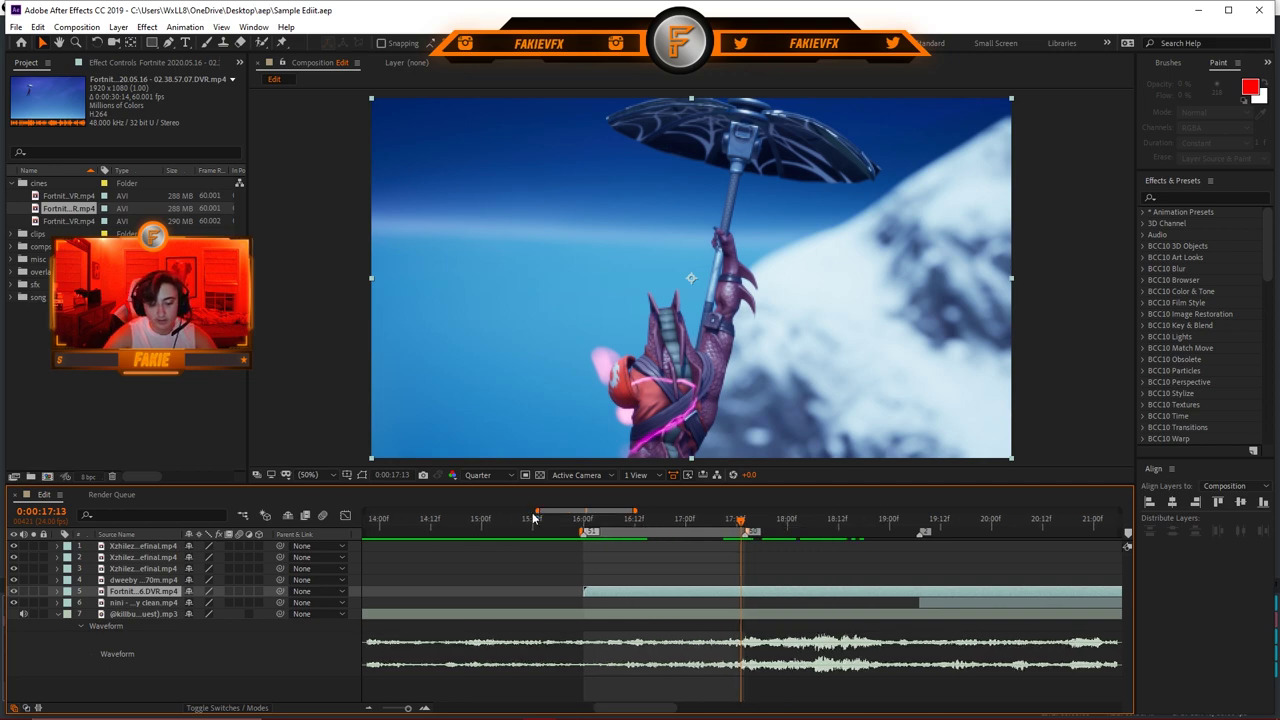
key("alt+bracketright")
key("ctrl+s")
Step: Enable time remapping from 0:00:16:00 and Pixel Motion frame blending on the trimmed Fortnite clip, and save the project
left_click(586, 521)
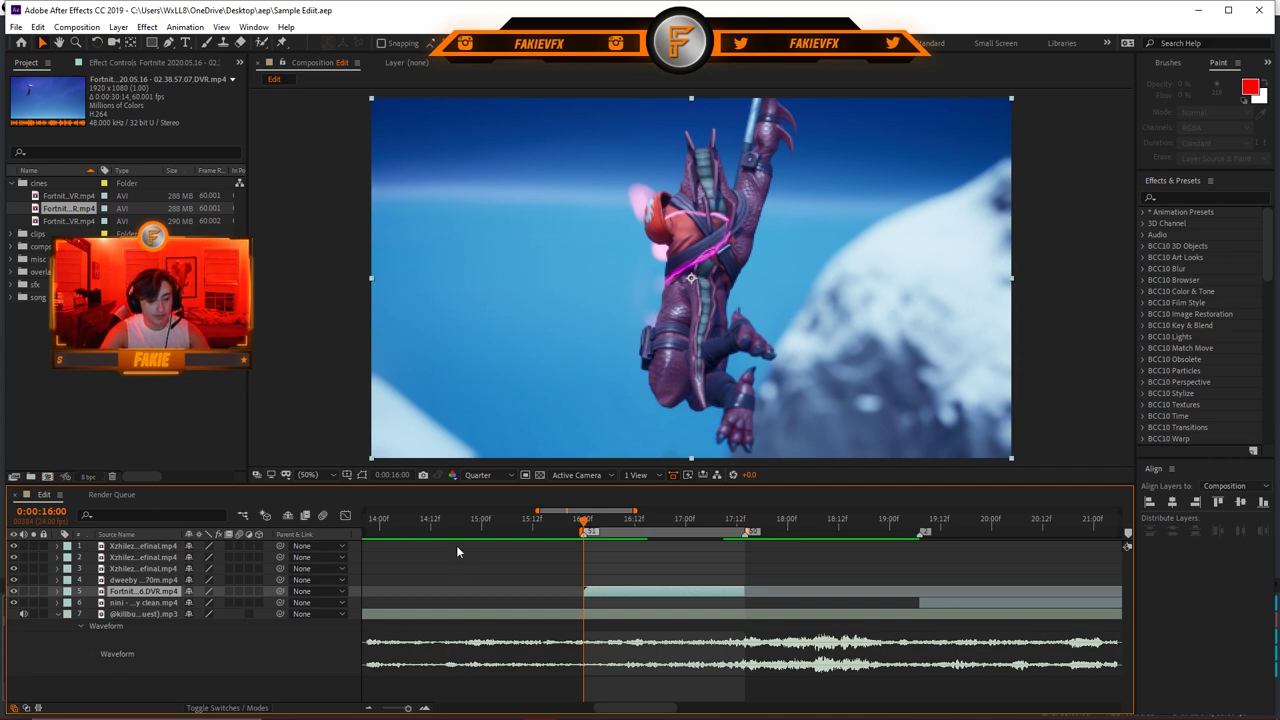
left_click(305, 516)
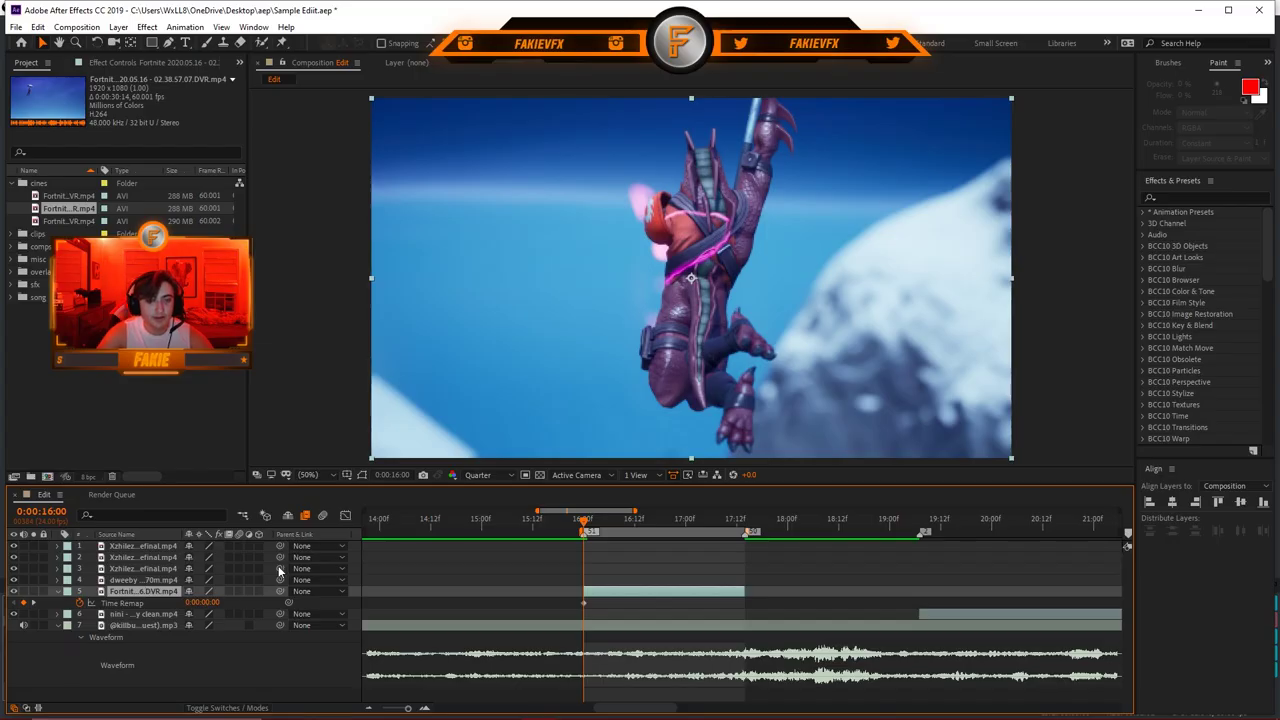
left_click(228, 591)
key("space")
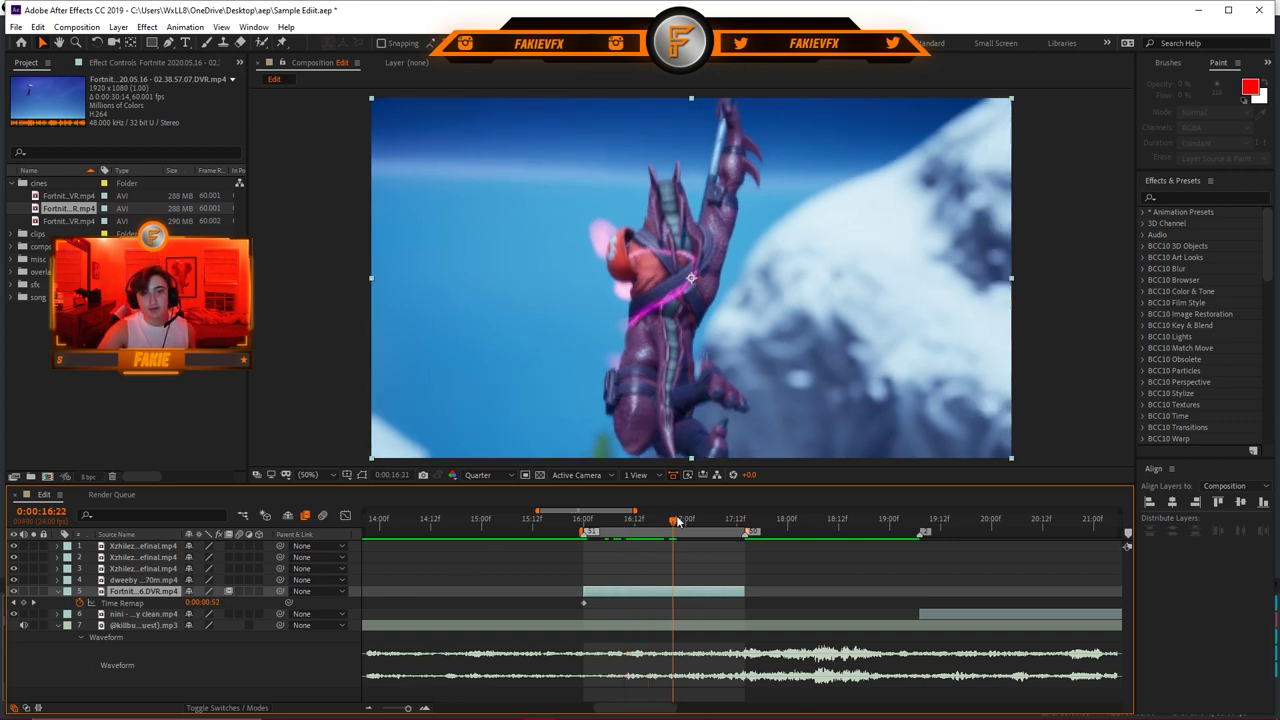
left_click(228, 591)
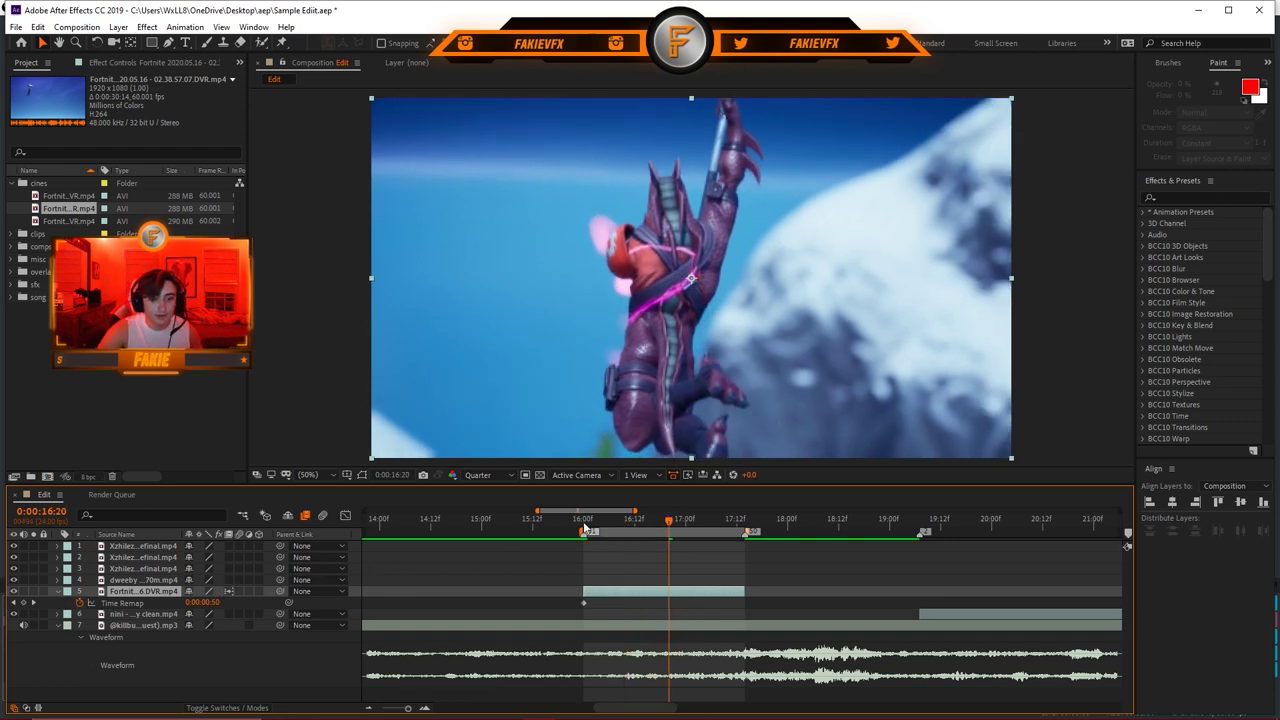
left_click(598, 521)
mouse_move(598, 521)
left_mouse_down()
mouse_move(586, 523)
mouse_move(697, 512)
mouse_move(585, 516)
left_mouse_up()
key("ctrl+s")
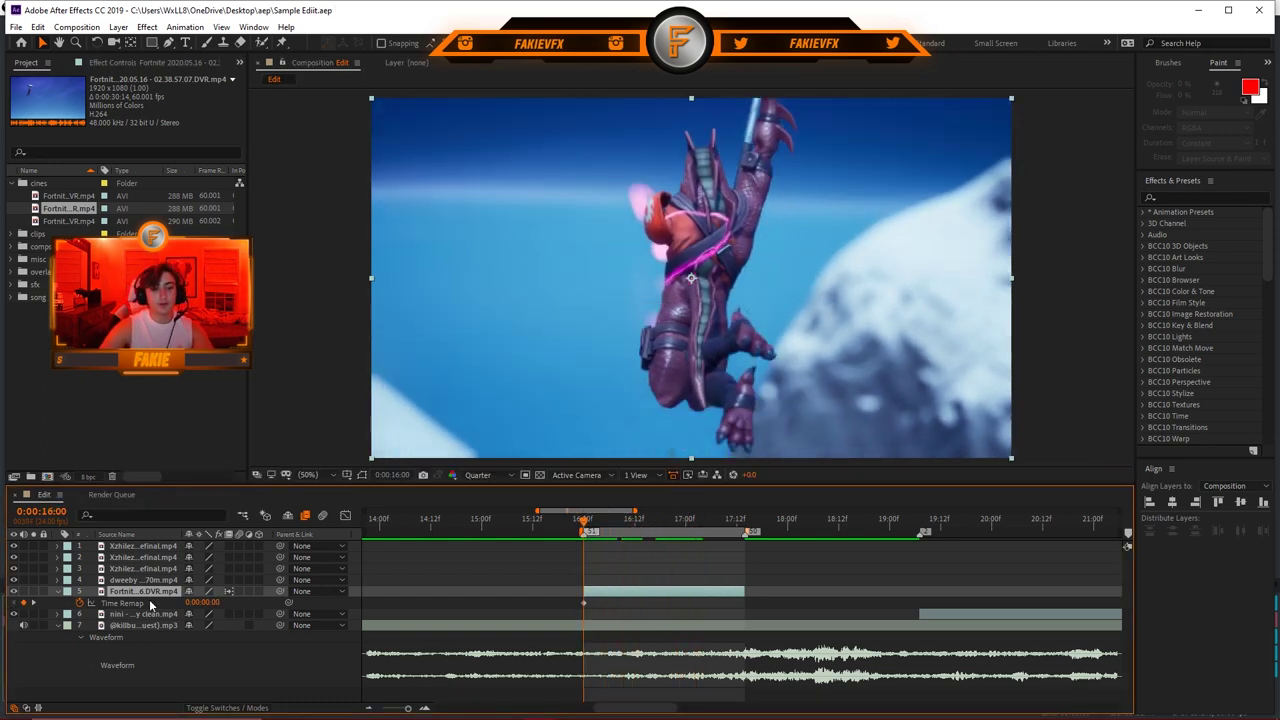
Step: Set the clip's Time Remap keyframe at 0:00:16:00 to 0:00:18:38
mouse_move(211, 602)
left_mouse_down()
mouse_move(234, 603)
mouse_move(217, 602)
left_mouse_up()
left_click_drag(340, 591, 297, 590)
left_click_drag(205, 602, 207, 602)
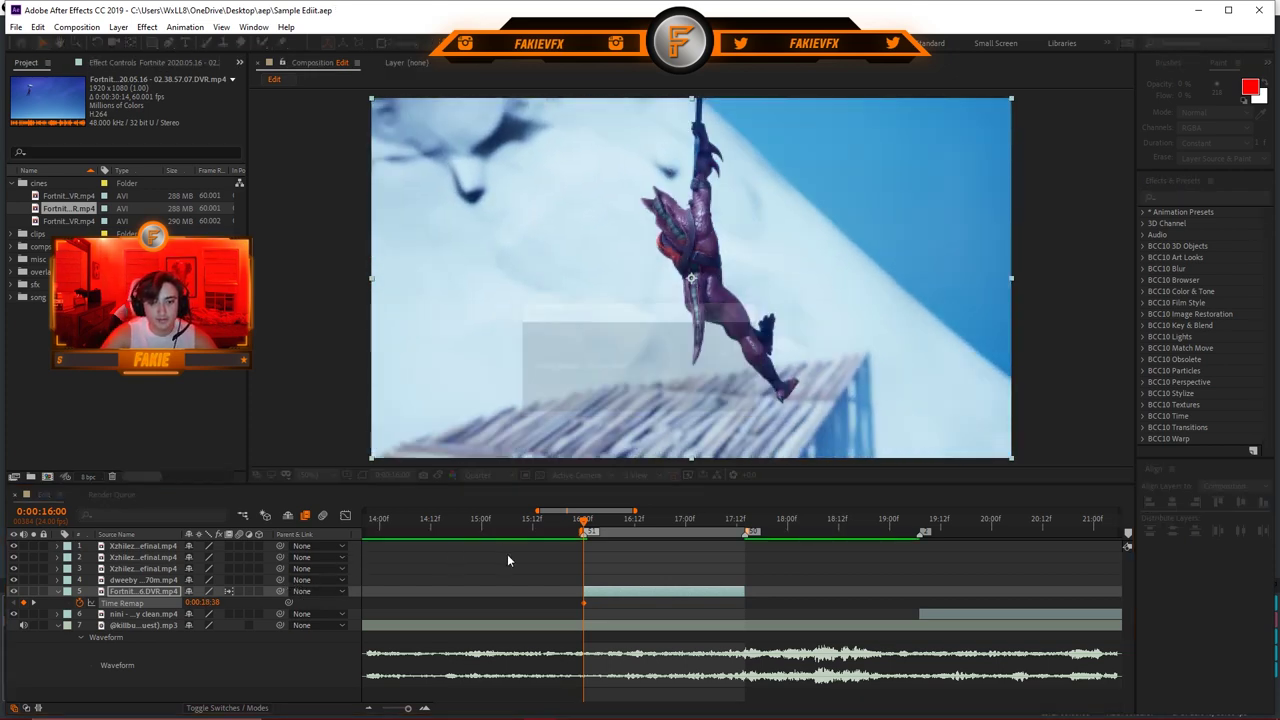
Step: Add a Time Remap keyframe with the value 0:00:24:18 at the clip's last frame, 0:00:17:13
left_click_drag(540, 510, 543, 510)
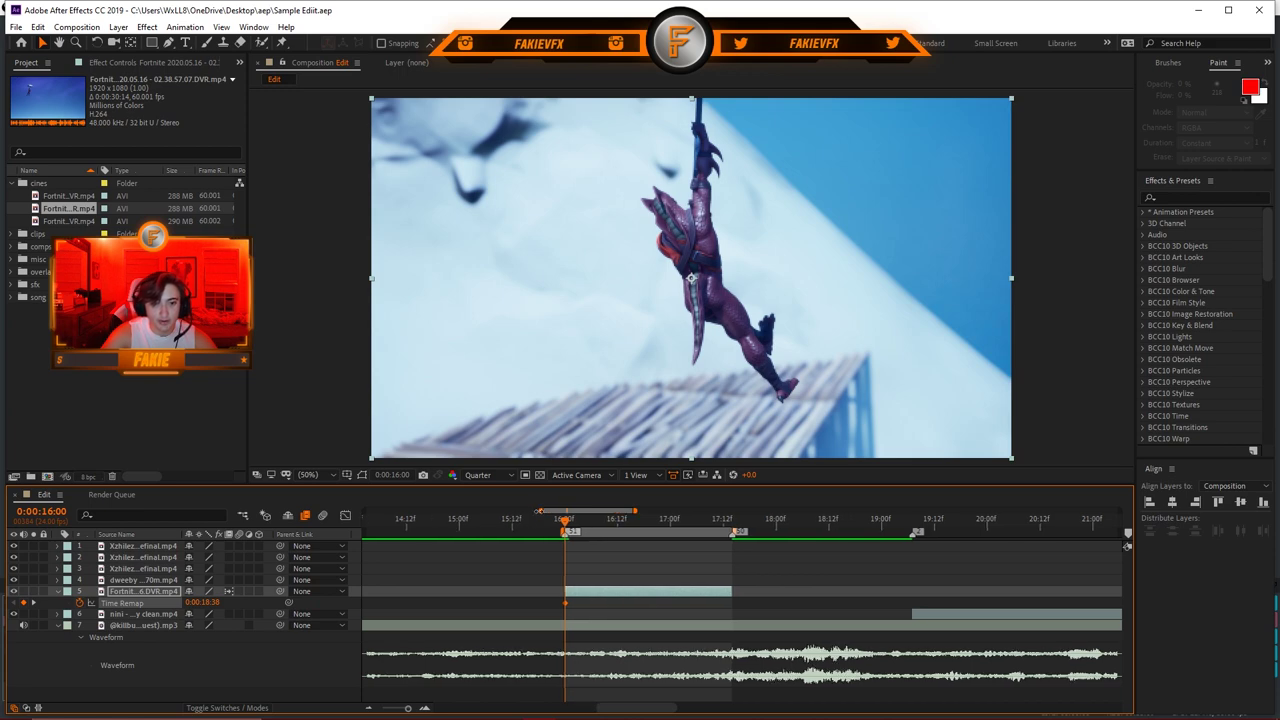
key("o")
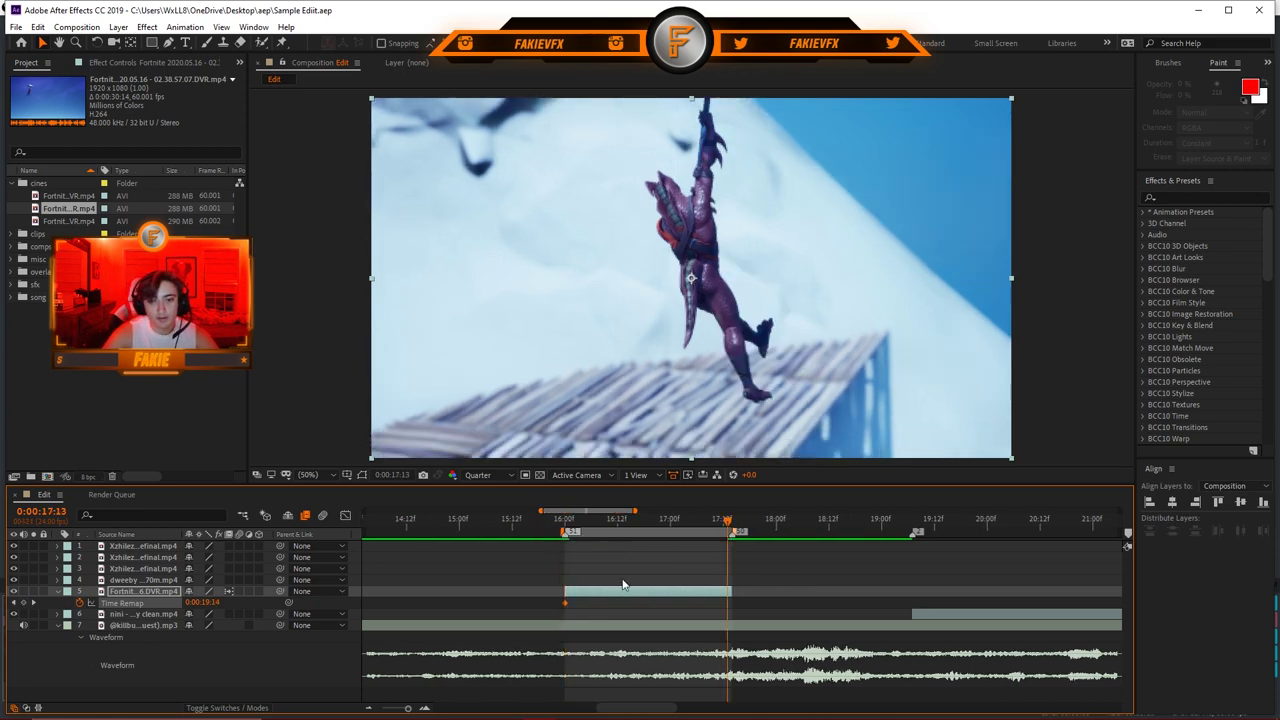
left_click_drag(212, 604, 233, 599)
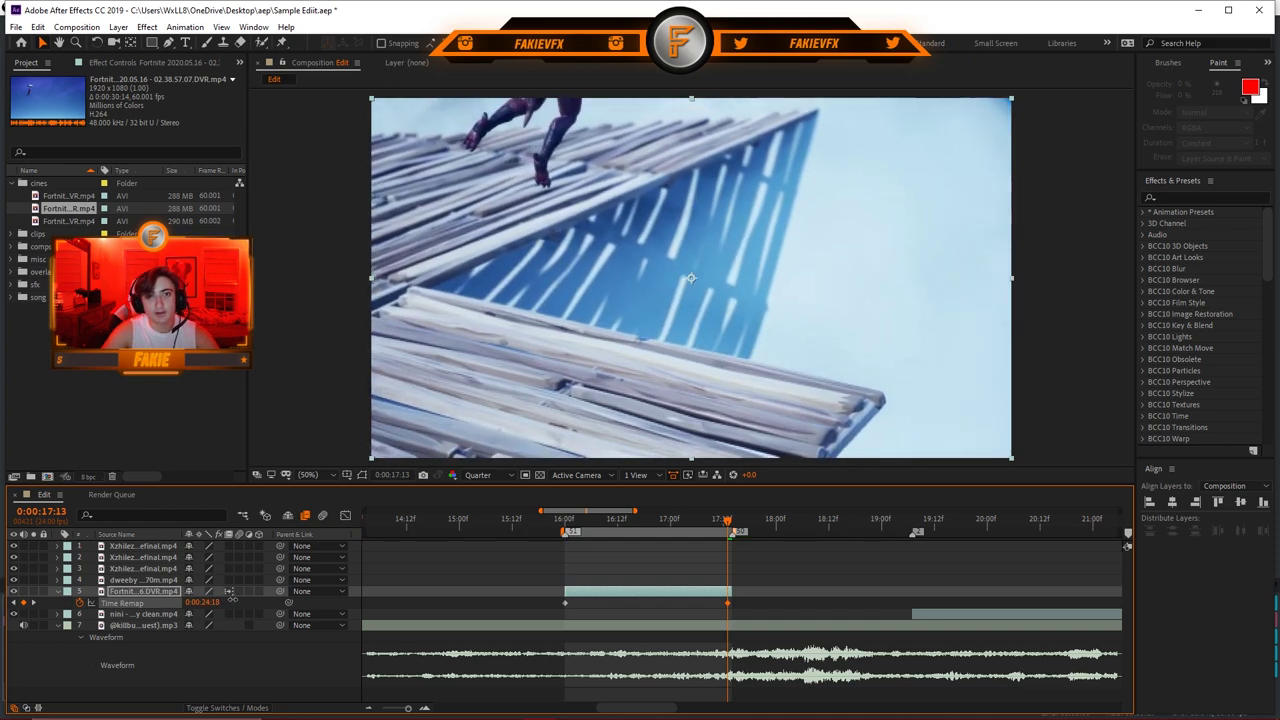
Step: Save the project and move the Fortnite clip's ending Time Remap keyframe to 0:00:17:14 at marker 0
key("ctrl+s")
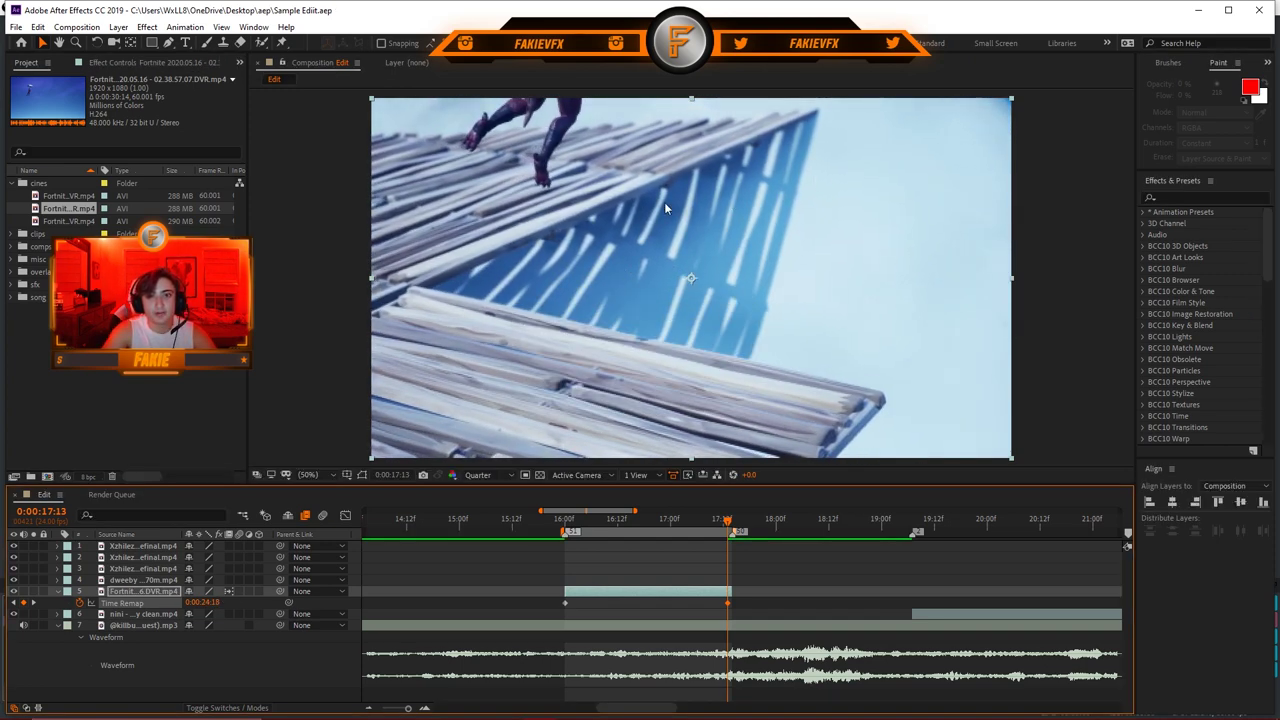
key("i")
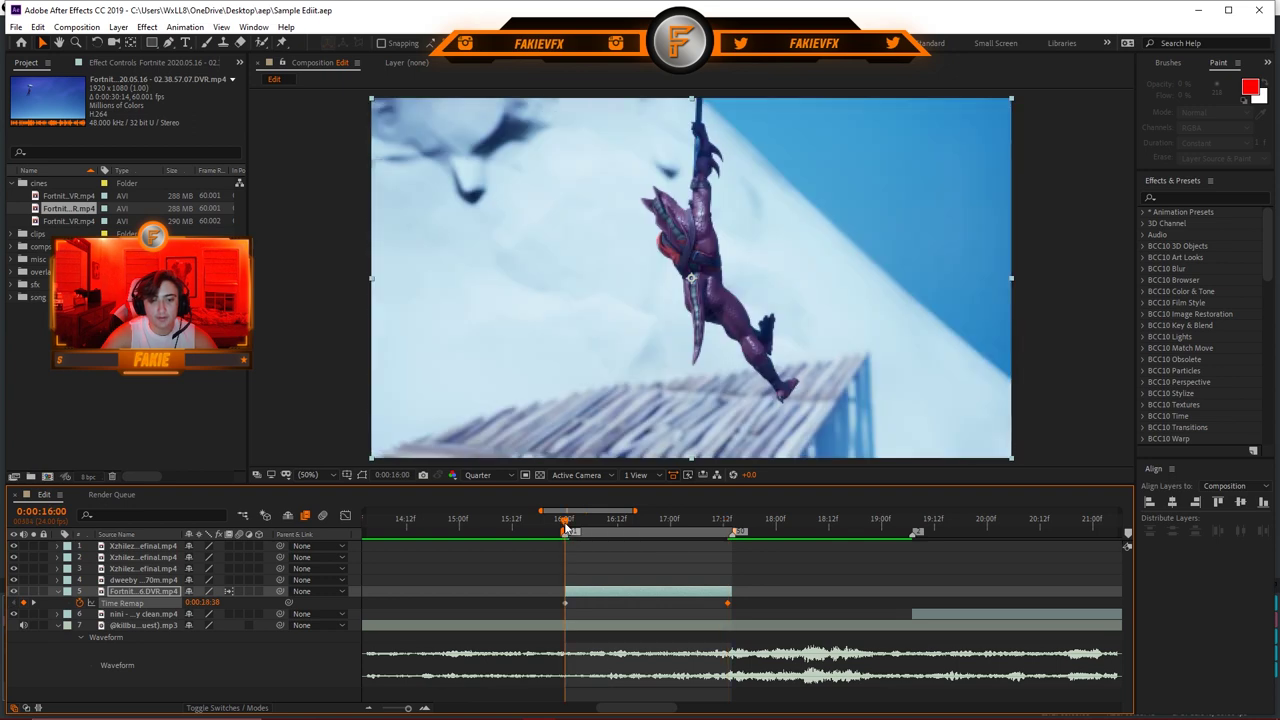
left_click(718, 524)
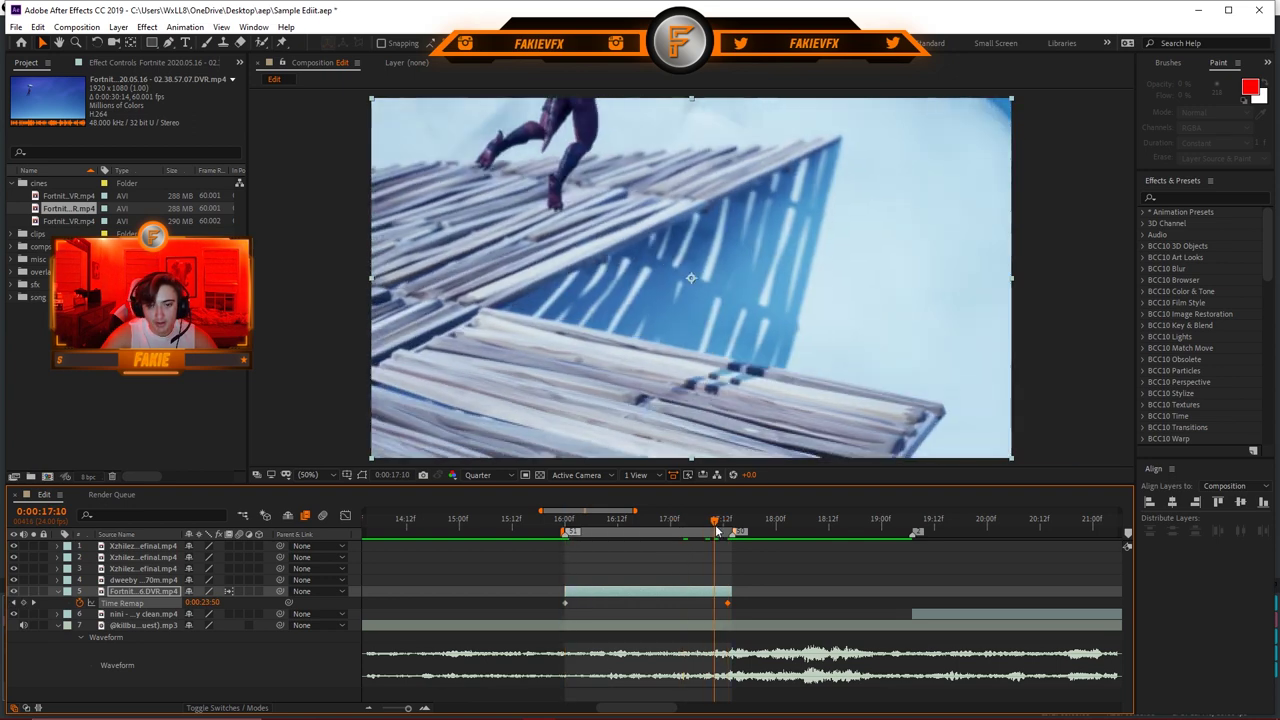
left_click(727, 527)
left_click(728, 527)
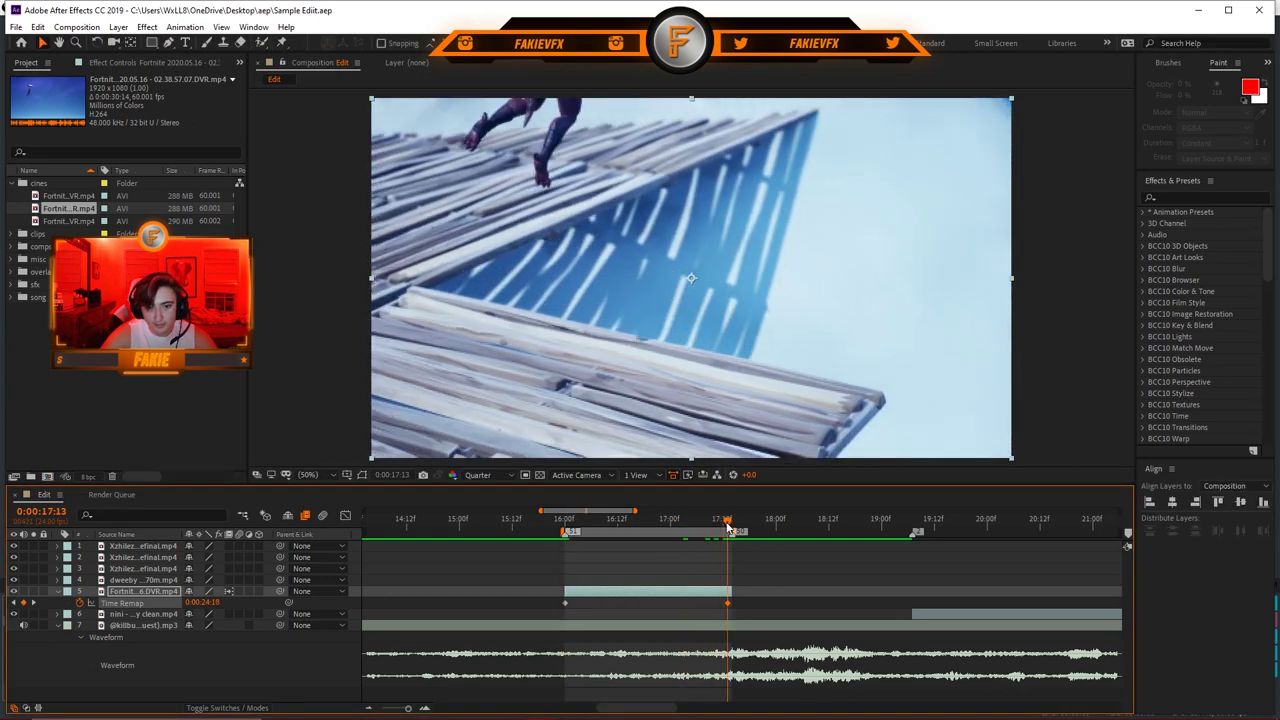
left_click_drag(727, 603, 732, 604)
key("Page_Down")
key("j")
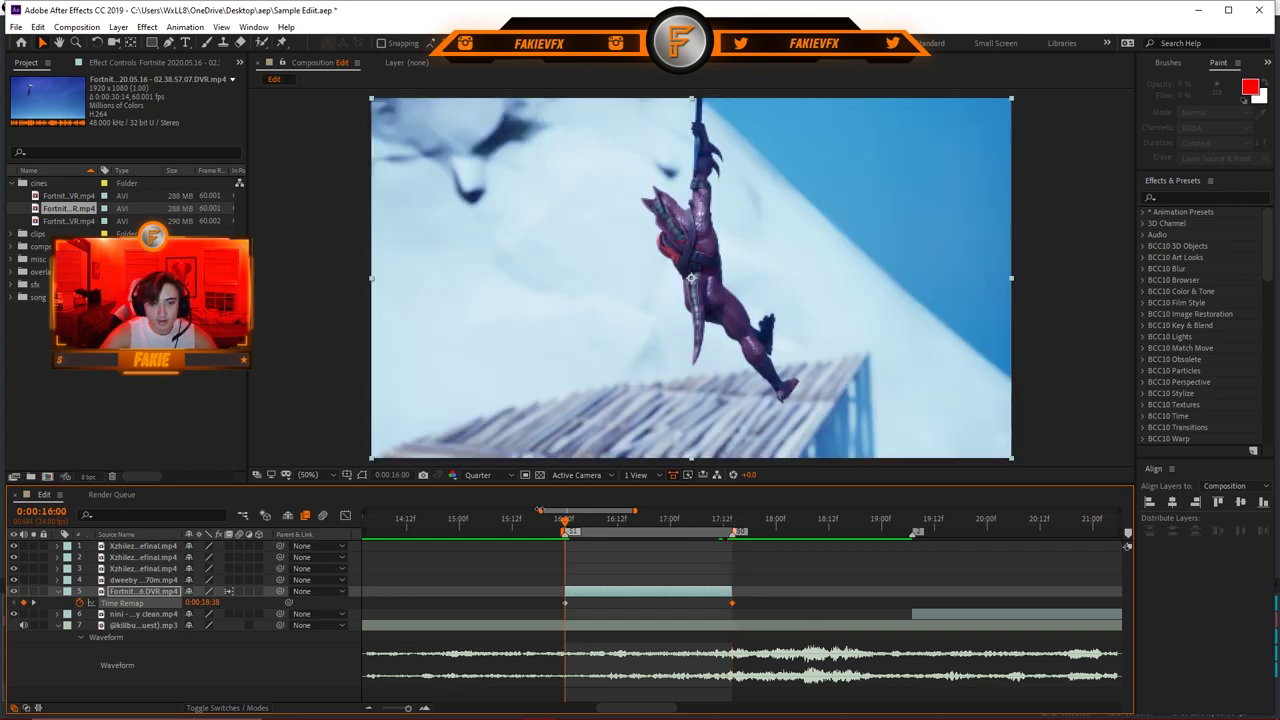
Step: Preview the time-remapped Fortnite clip from 0:00:16:00
left_click_drag(541, 511, 370, 513)
left_click_drag(634, 511, 1073, 513)
left_click_drag(1010, 588, 955, 614)
key("Delete")
key("equal")
key("equal")
key("equal")
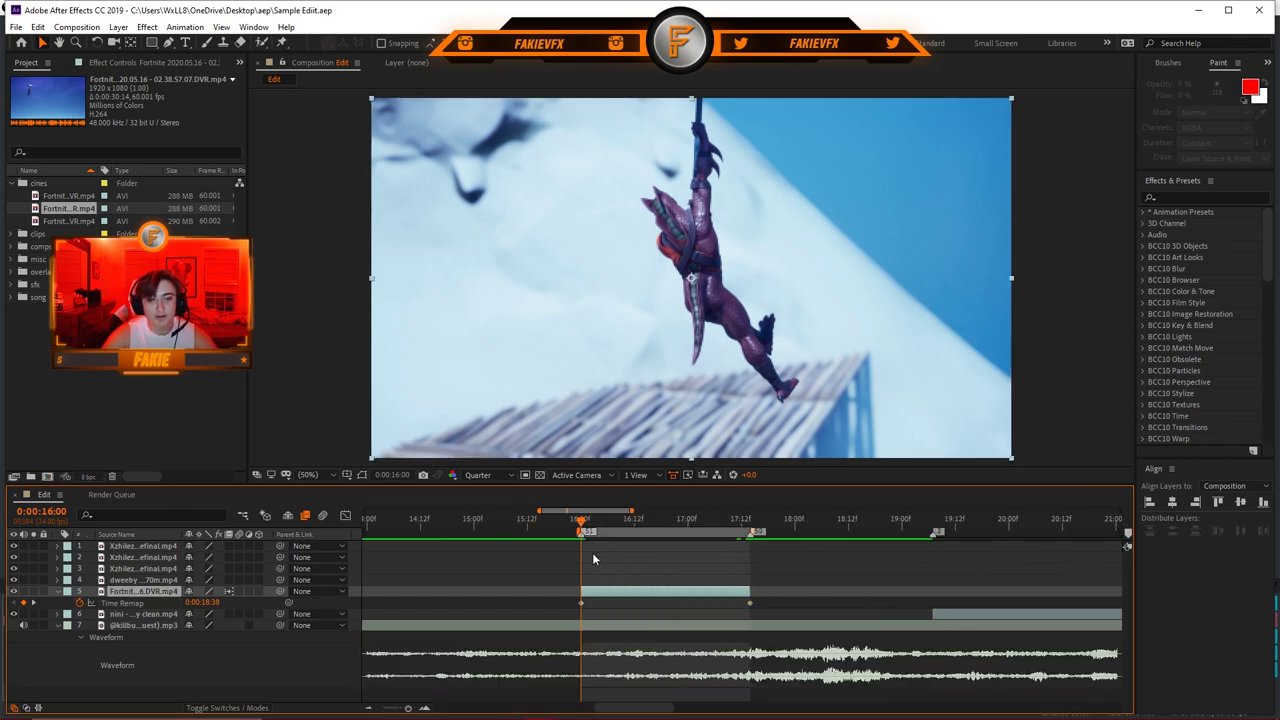
left_click(592, 552)
key("space")
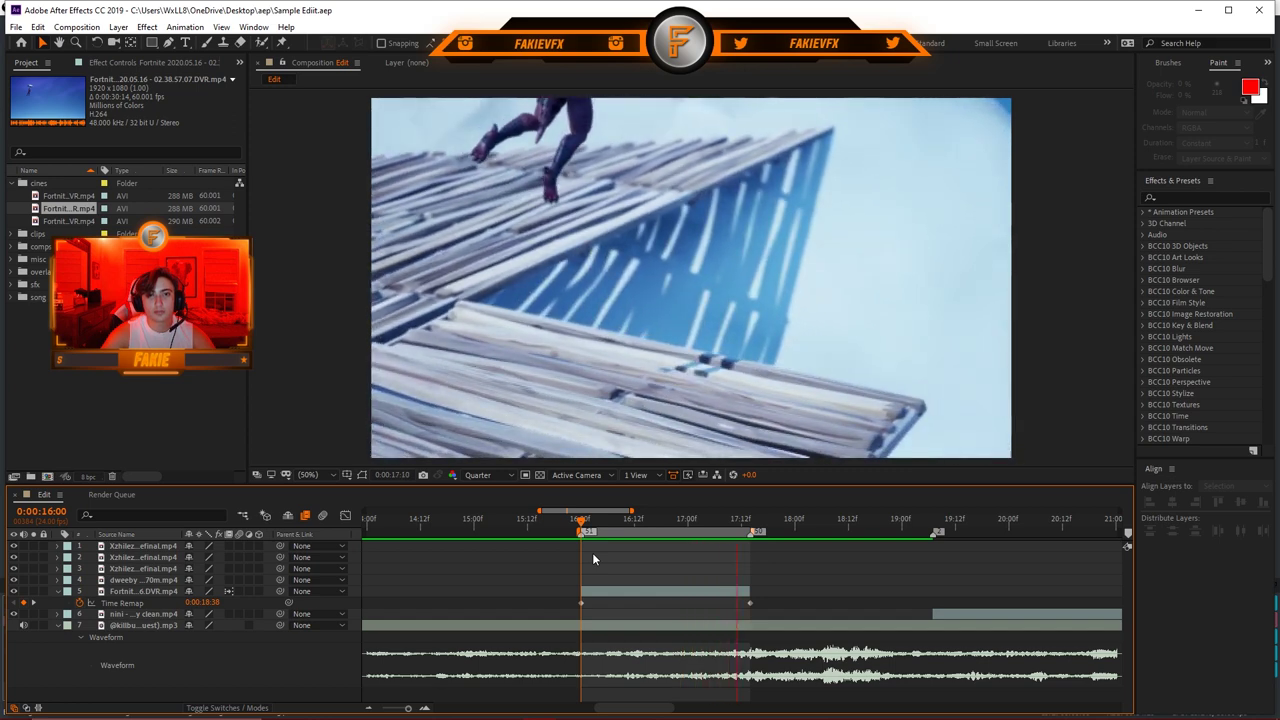
key("space")
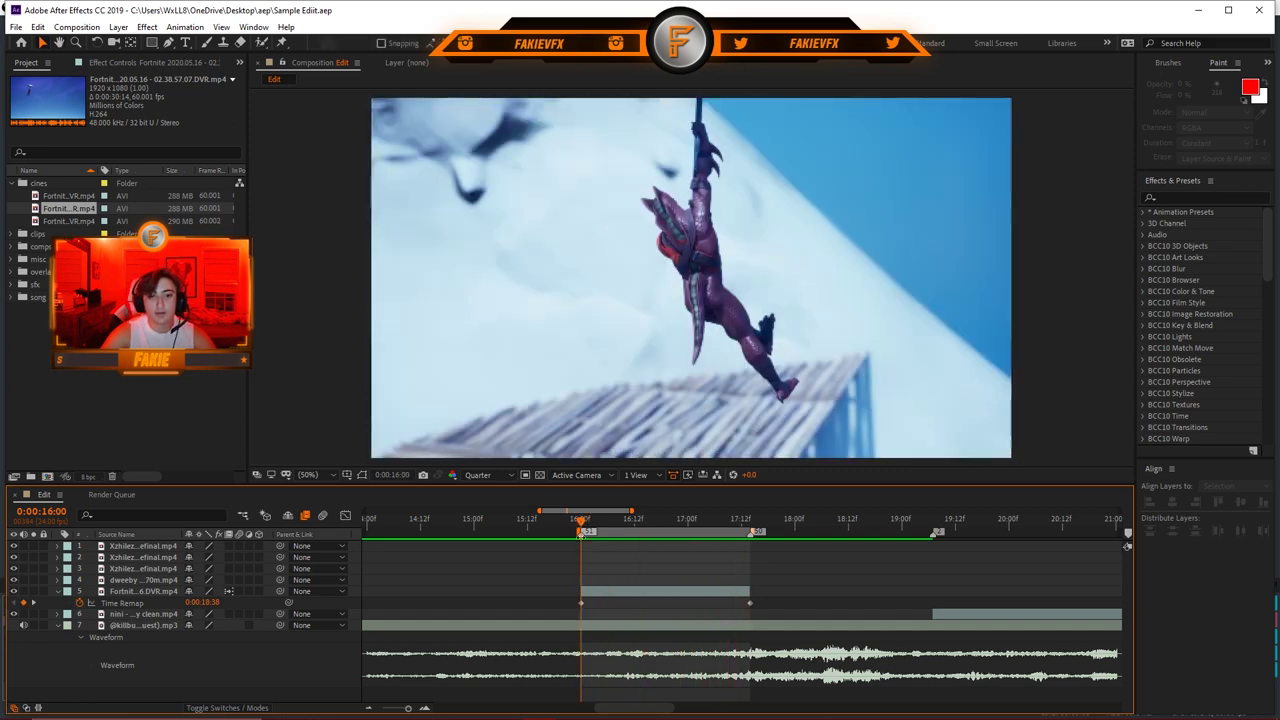
Step: Apply Easy Ease to both Time Remap keyframes and show their value curve in a maximized Graph Editor
left_click_drag(556, 598, 771, 605)
key("F9")
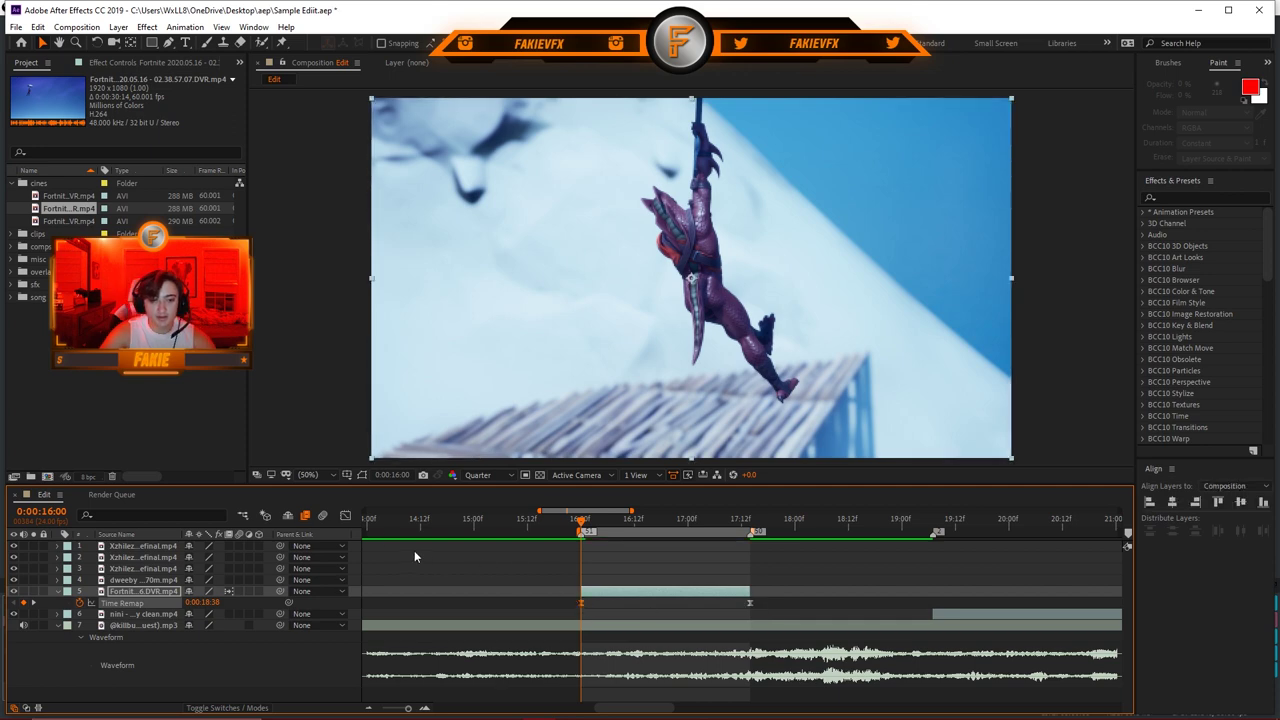
left_click(344, 515)
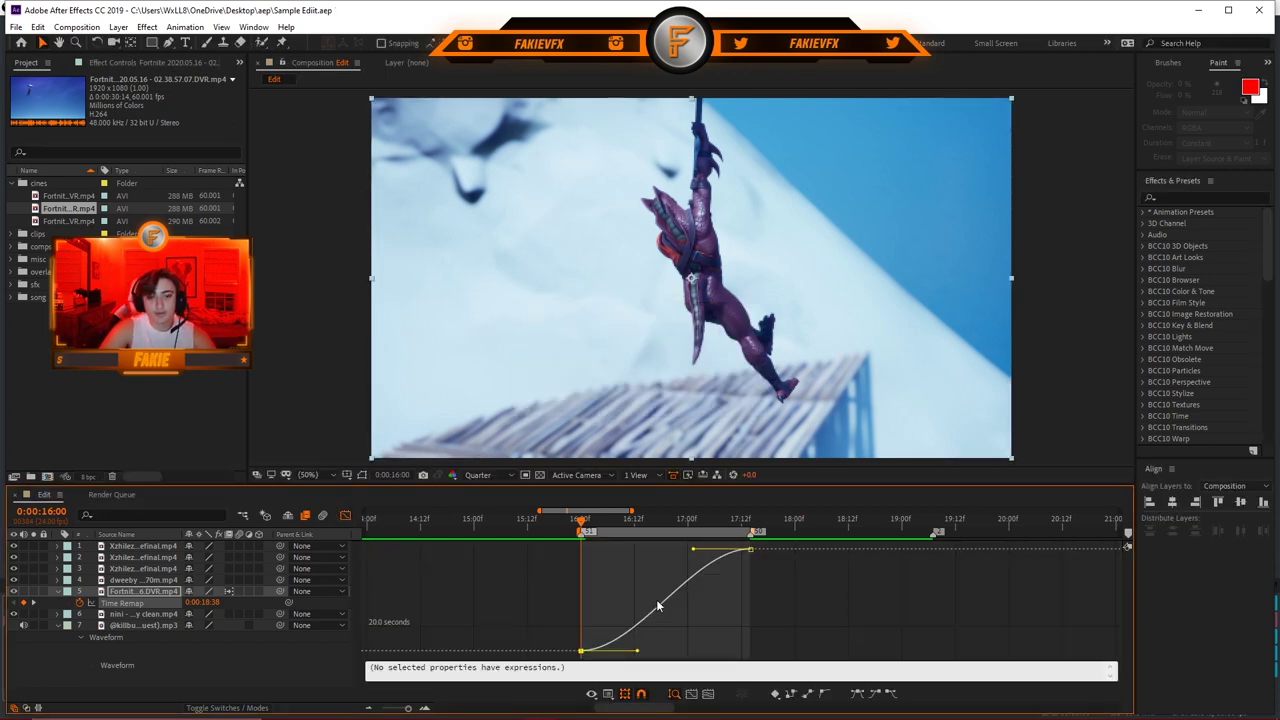
key("grave")
key("grave")
scroll(654, 586, "up", 1)
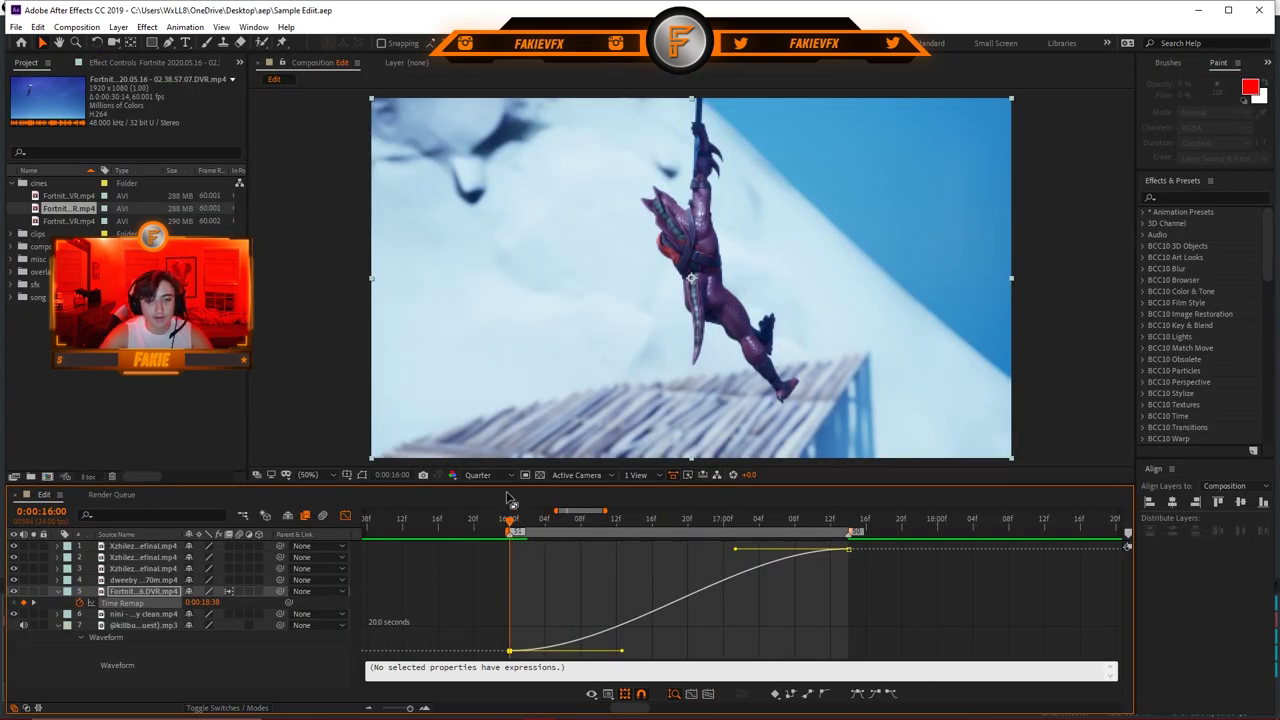
key("grave")
key("grave")
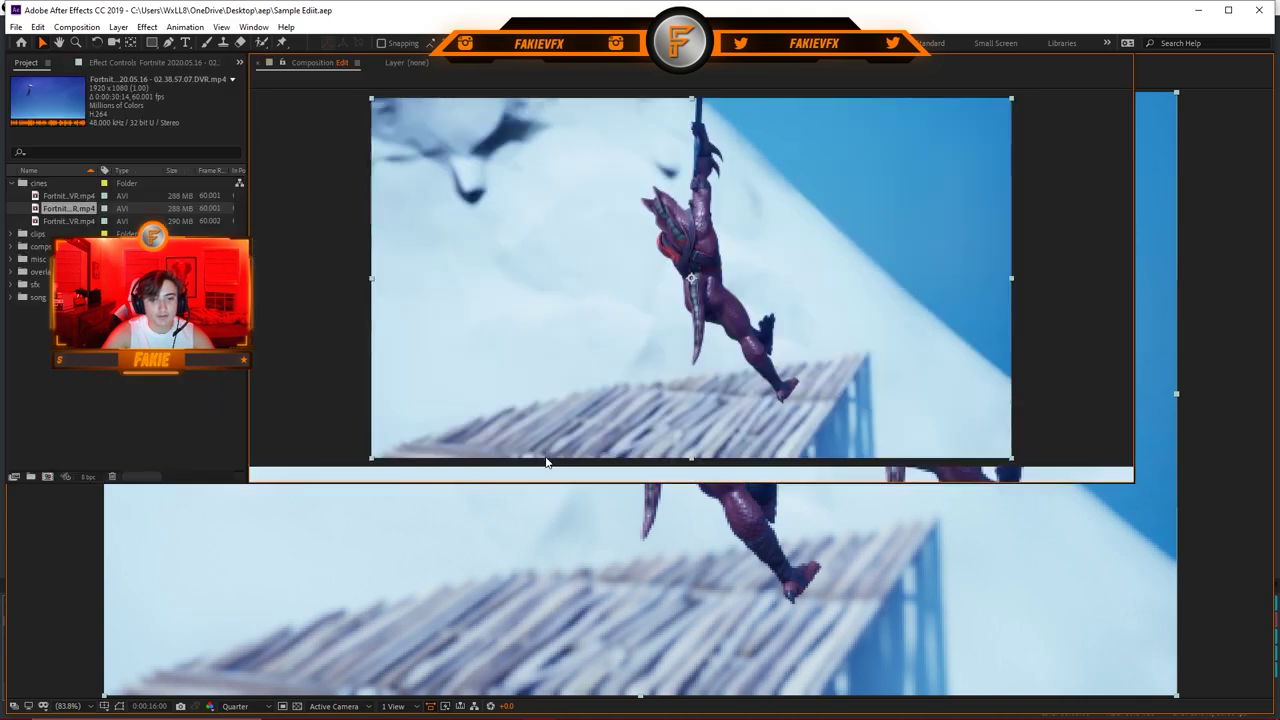
key("grave")
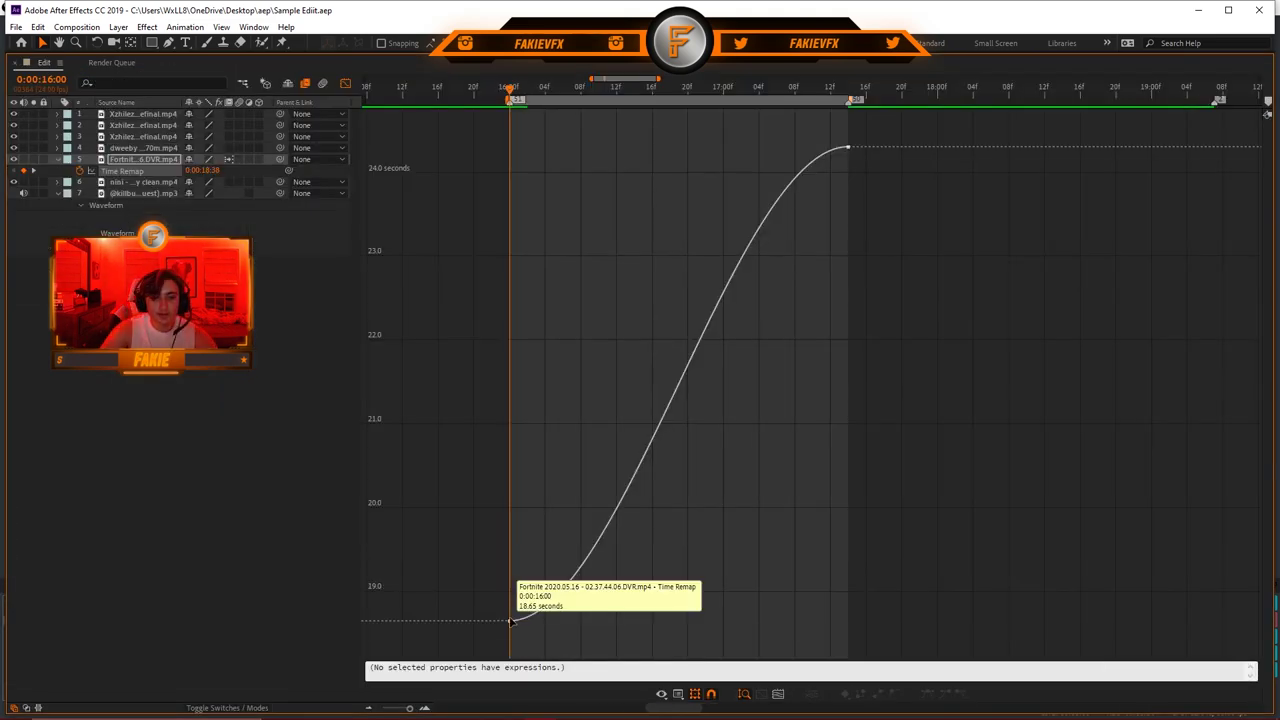
Step: Pull both Time Remap curve handles nearly vertical for fast ends and a slow middle, and preview the clip
left_click(510, 620)
left_click_drag(622, 621, 613, 607)
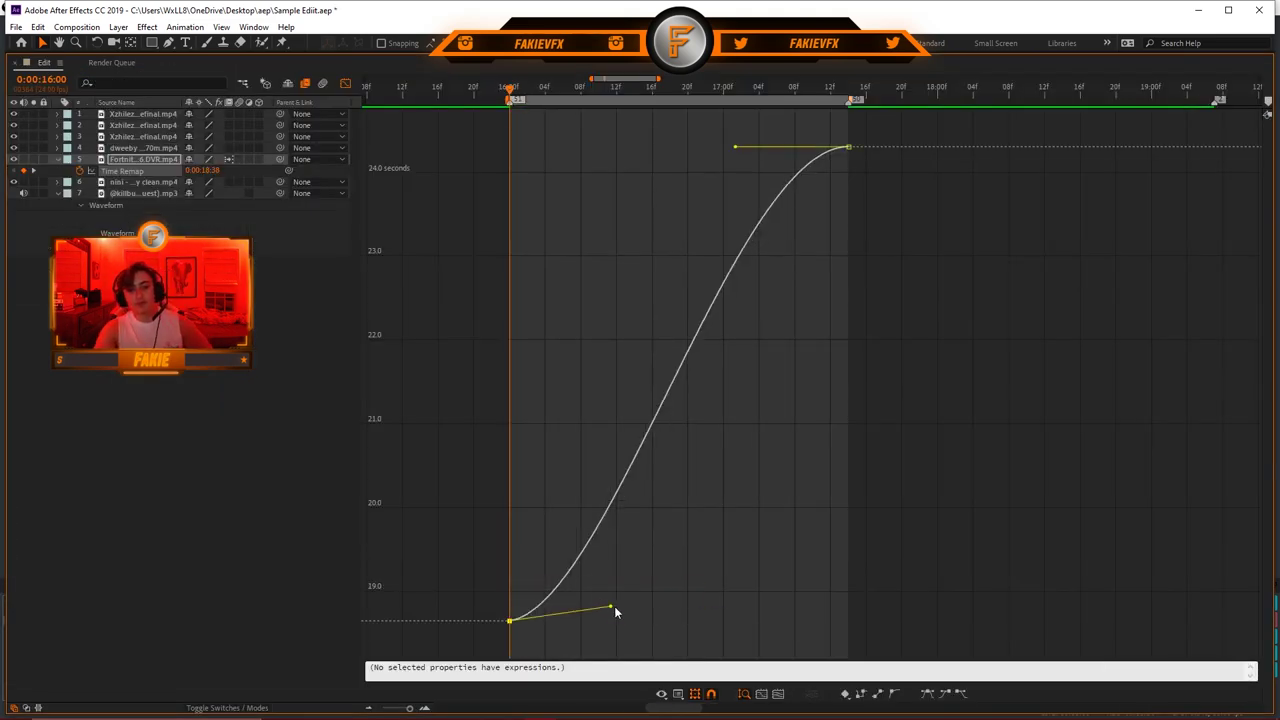
left_click_drag(610, 606, 517, 213)
left_click_drag(517, 222, 518, 205)
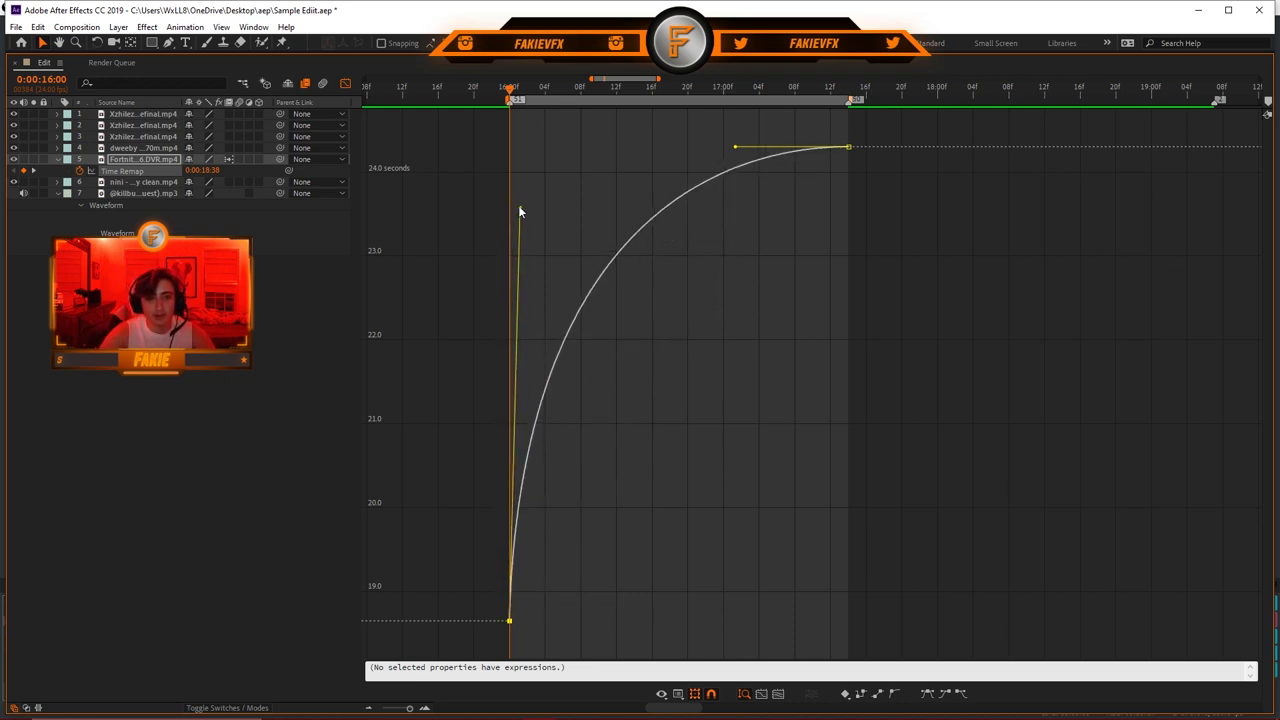
left_click_drag(737, 150, 826, 531)
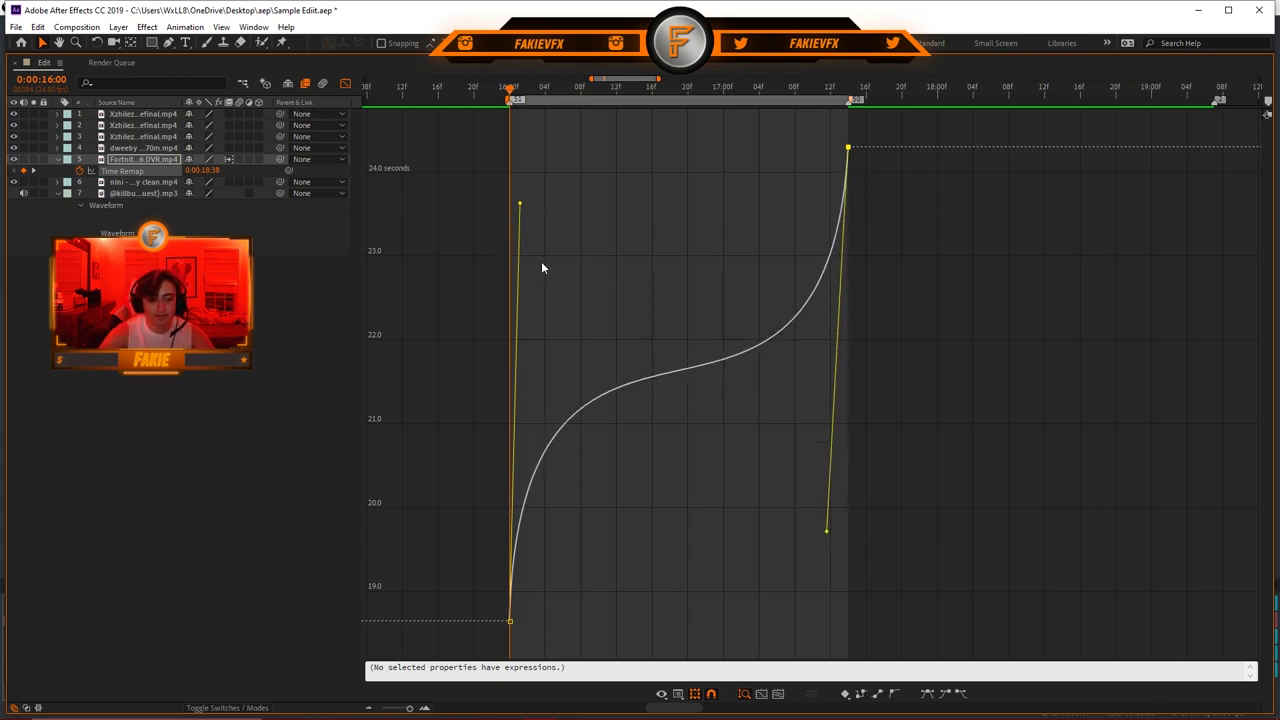
key("grave")
key("space")
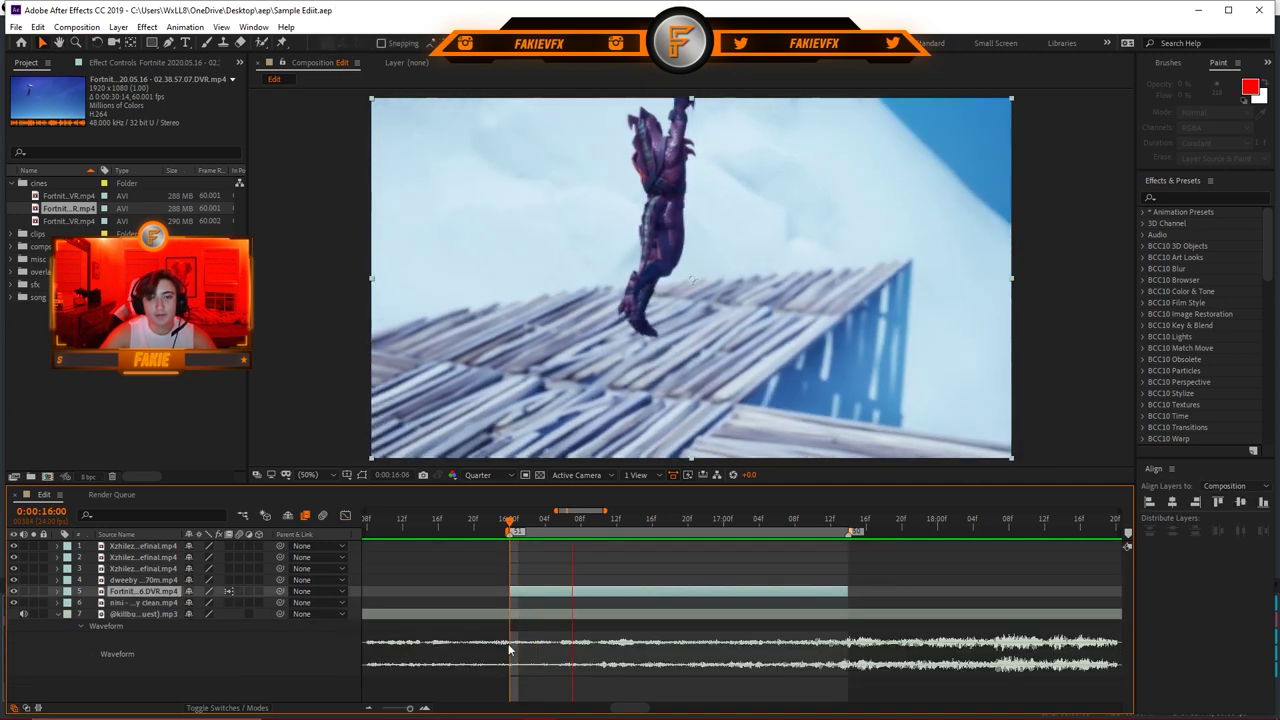
key("space")
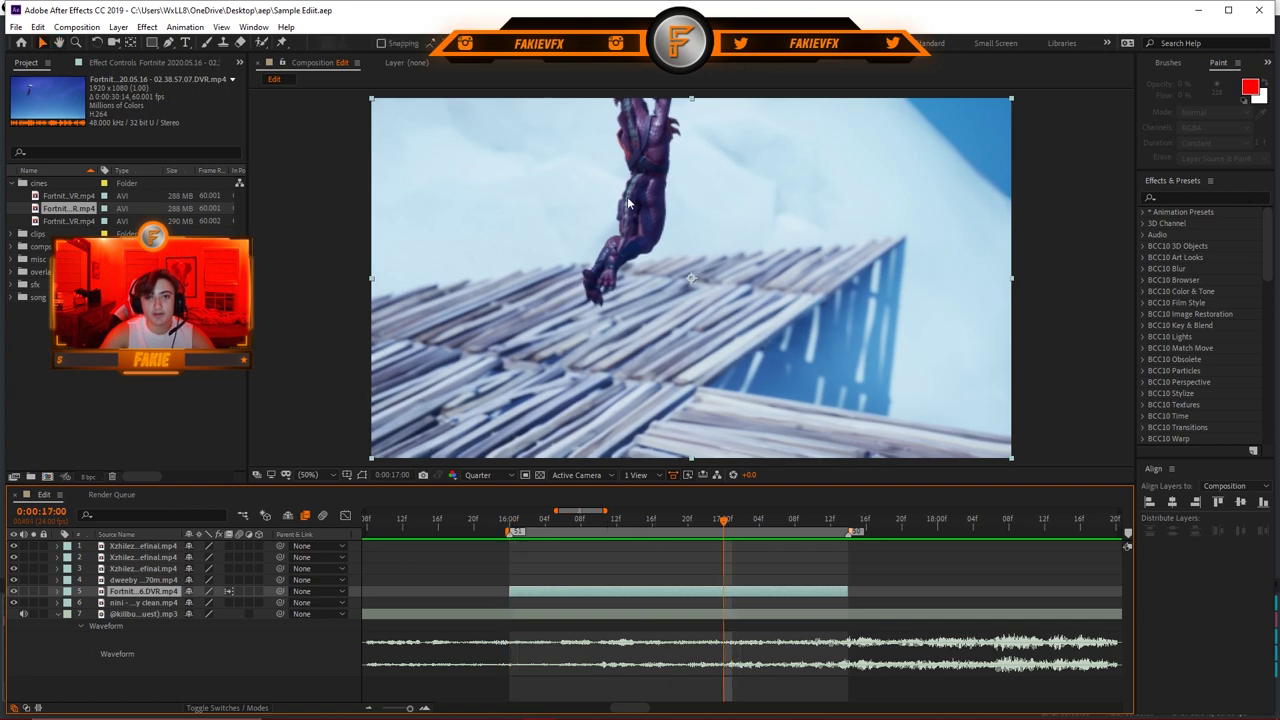
Step: Reveal the clip's keyframes and set the Time Remap keyframe at 0:00:16:00 to 0:00:14:54
key("u")
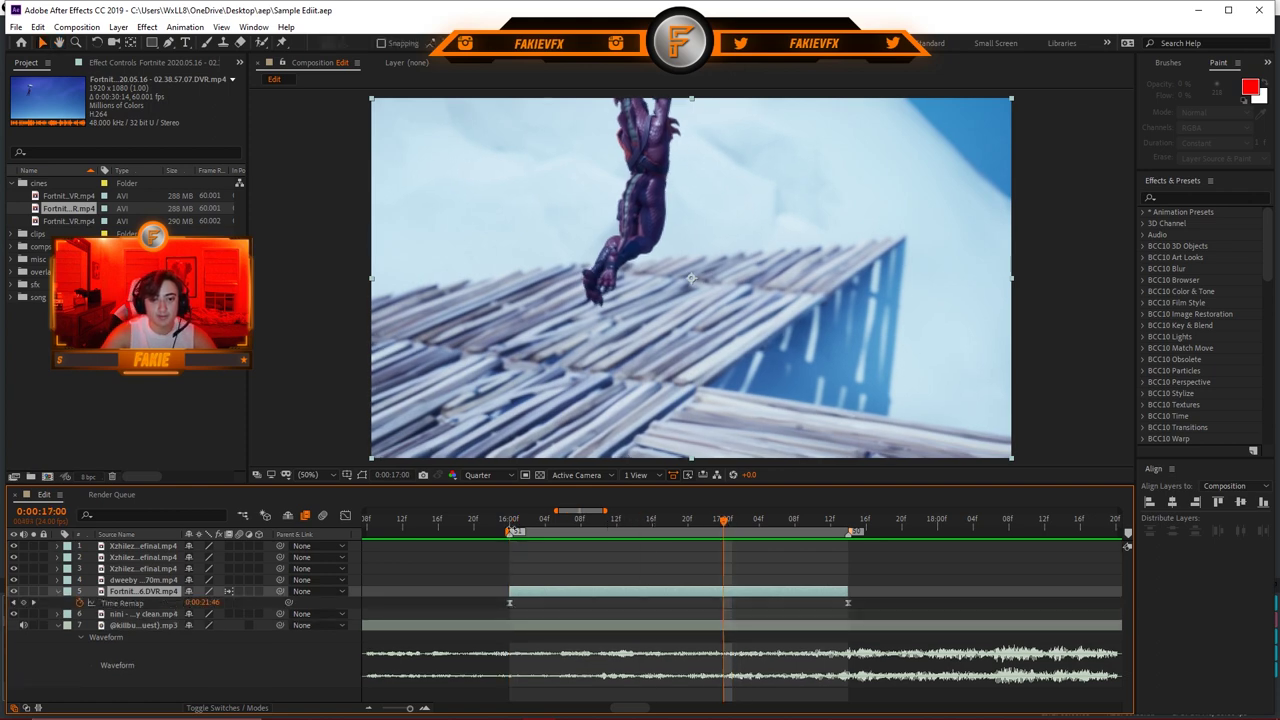
left_click(513, 522)
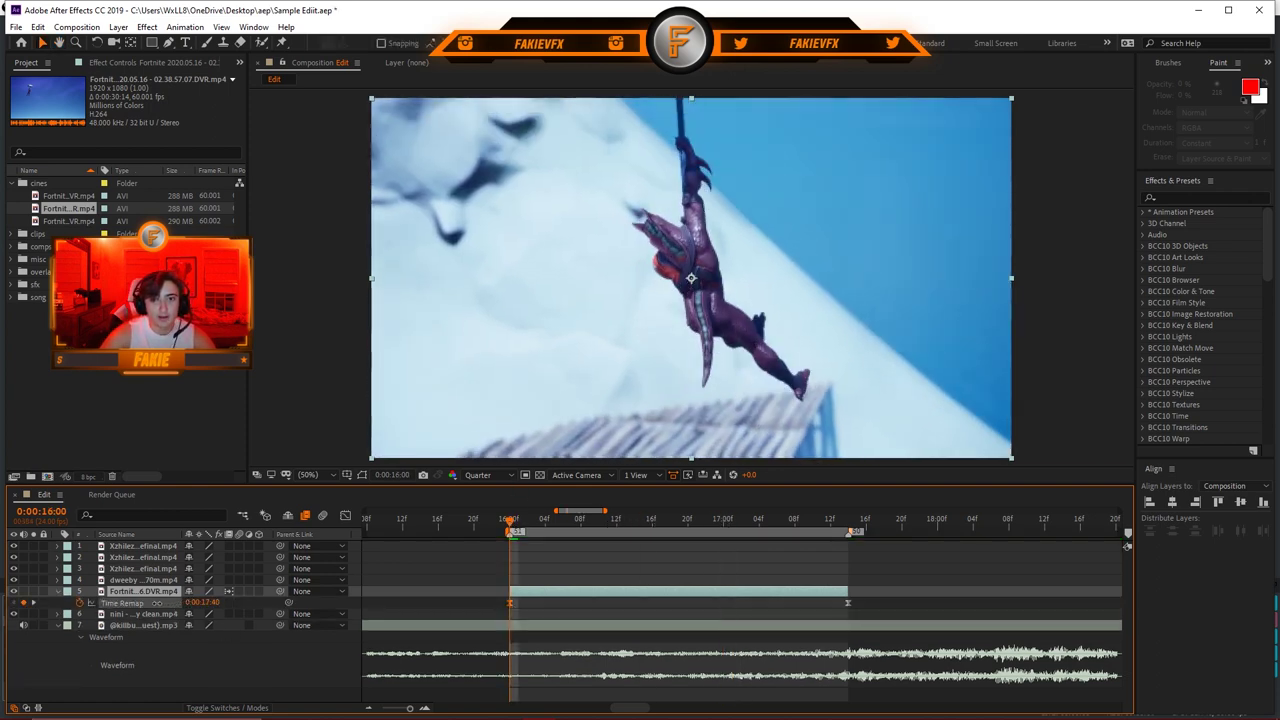
left_click_drag(157, 603, 85, 620)
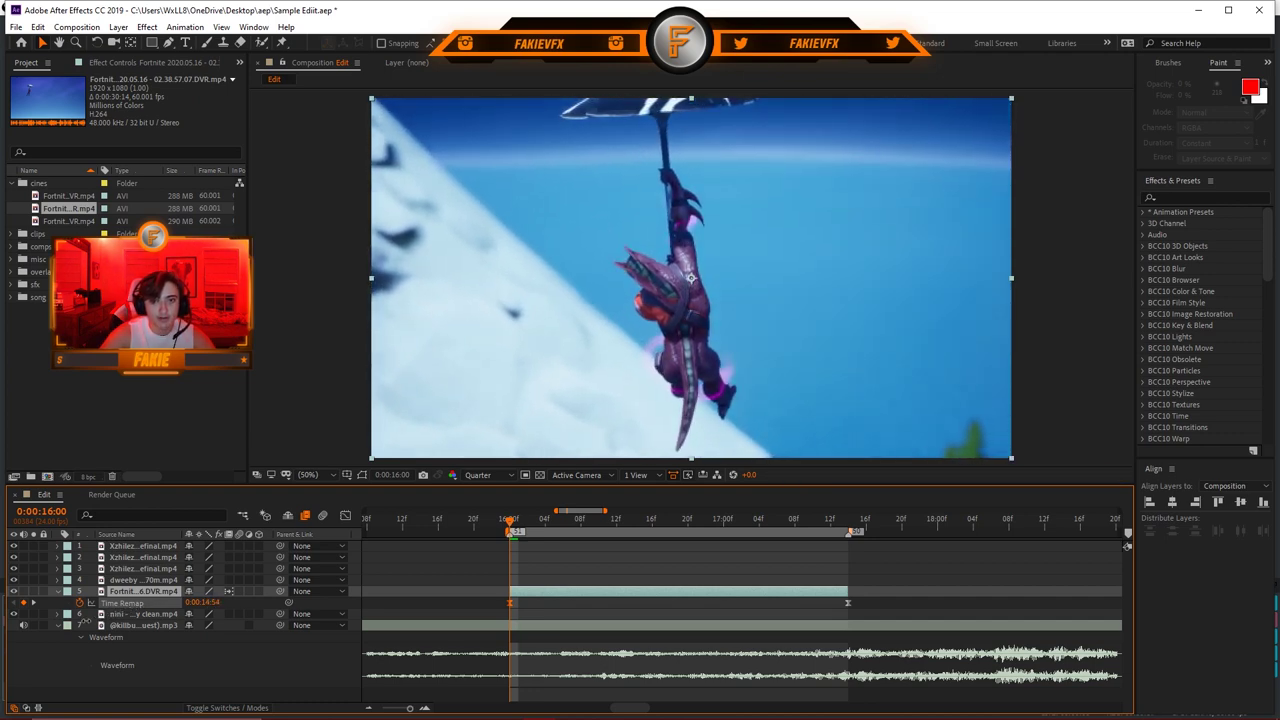
Step: Set the ending Time Remap keyframe to about 19.6 seconds, position it at 0:00:17:14, and save the project
left_click(847, 531)
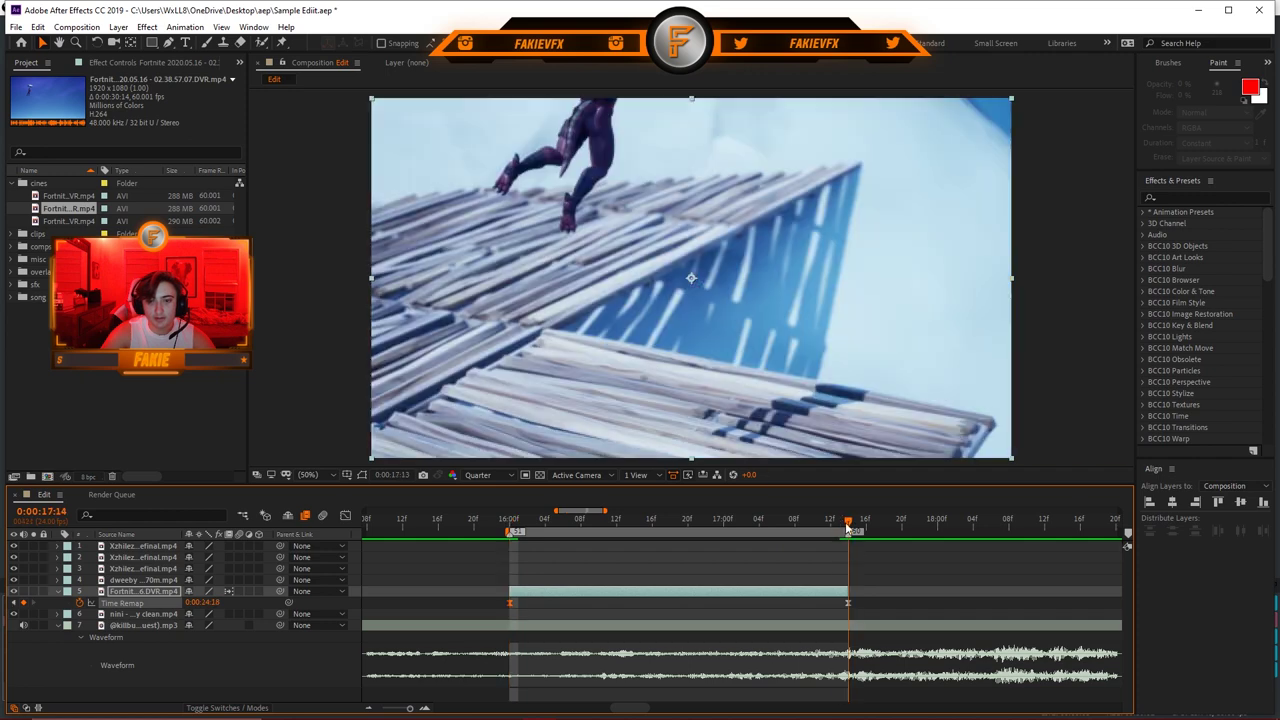
left_click_drag(845, 602, 831, 602)
key("Page_Up")
key("n")
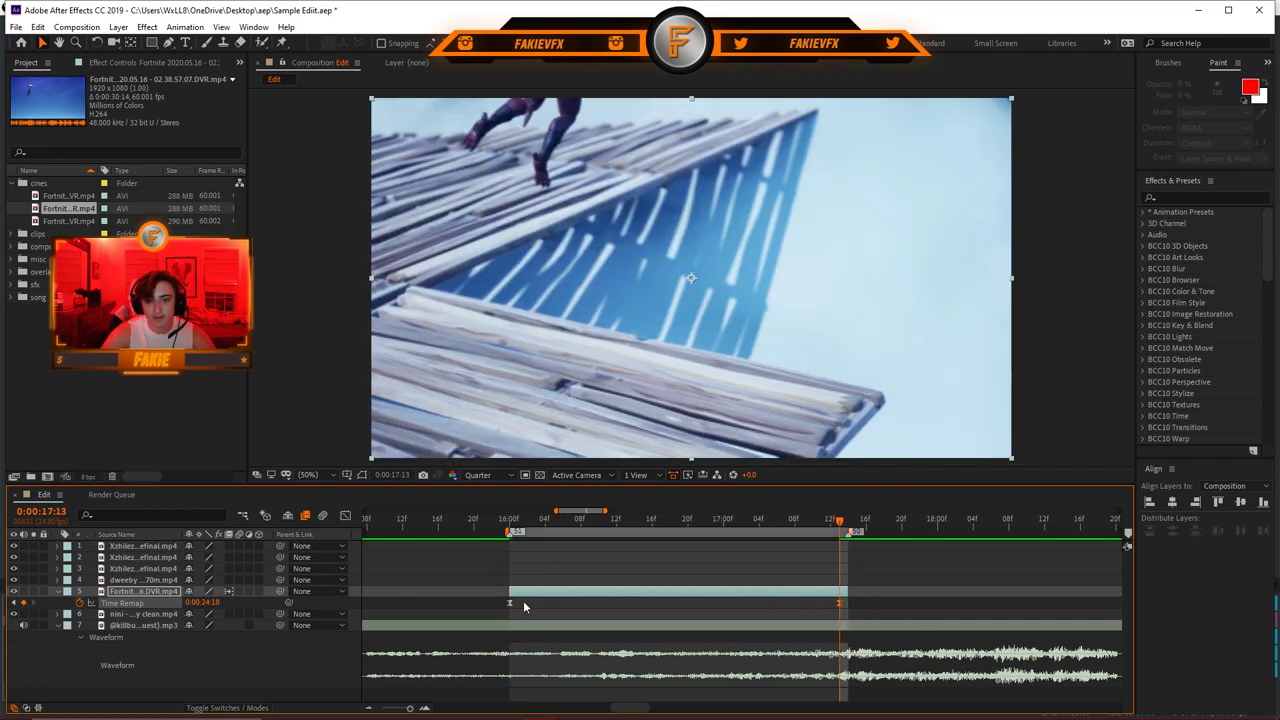
left_click_drag(208, 603, 196, 603)
left_click_drag(841, 602, 848, 603)
key("ctrl+s")
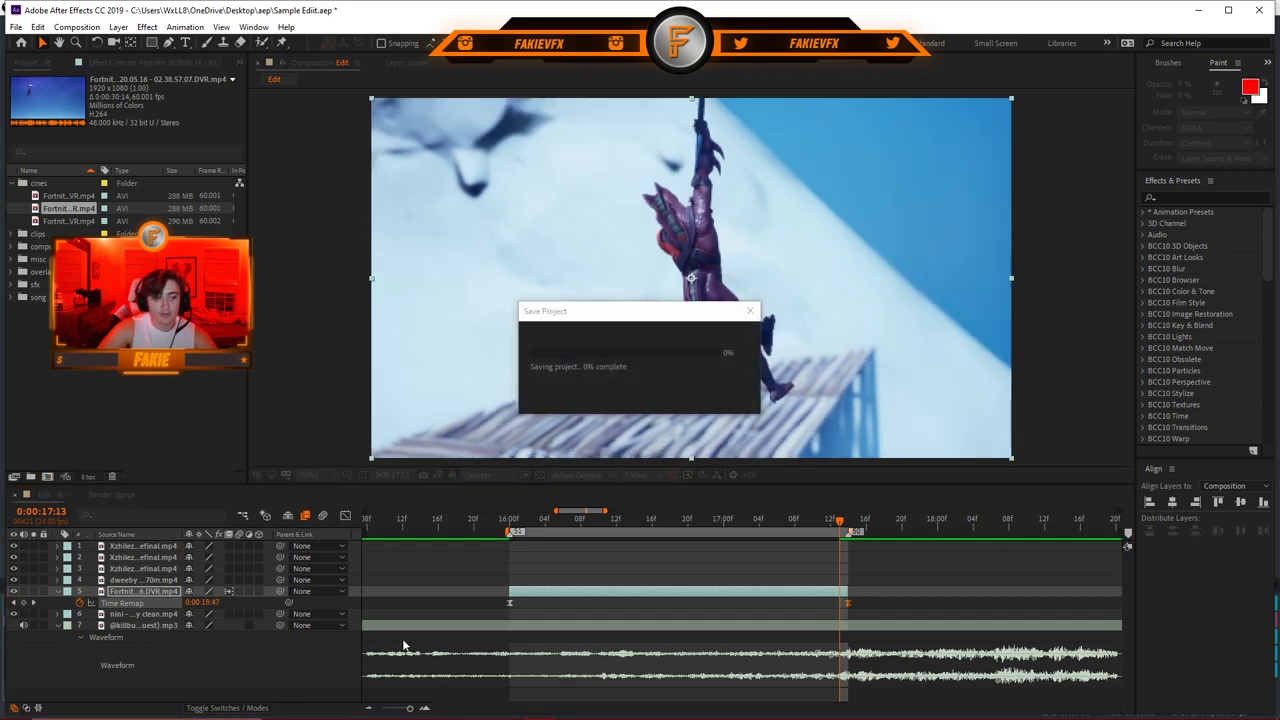
Step: Shorten and tilt both Time Remap curve handles inward in the Graph Editor to soften the speed ramp, and preview it
left_click(345, 515)
key("grave")
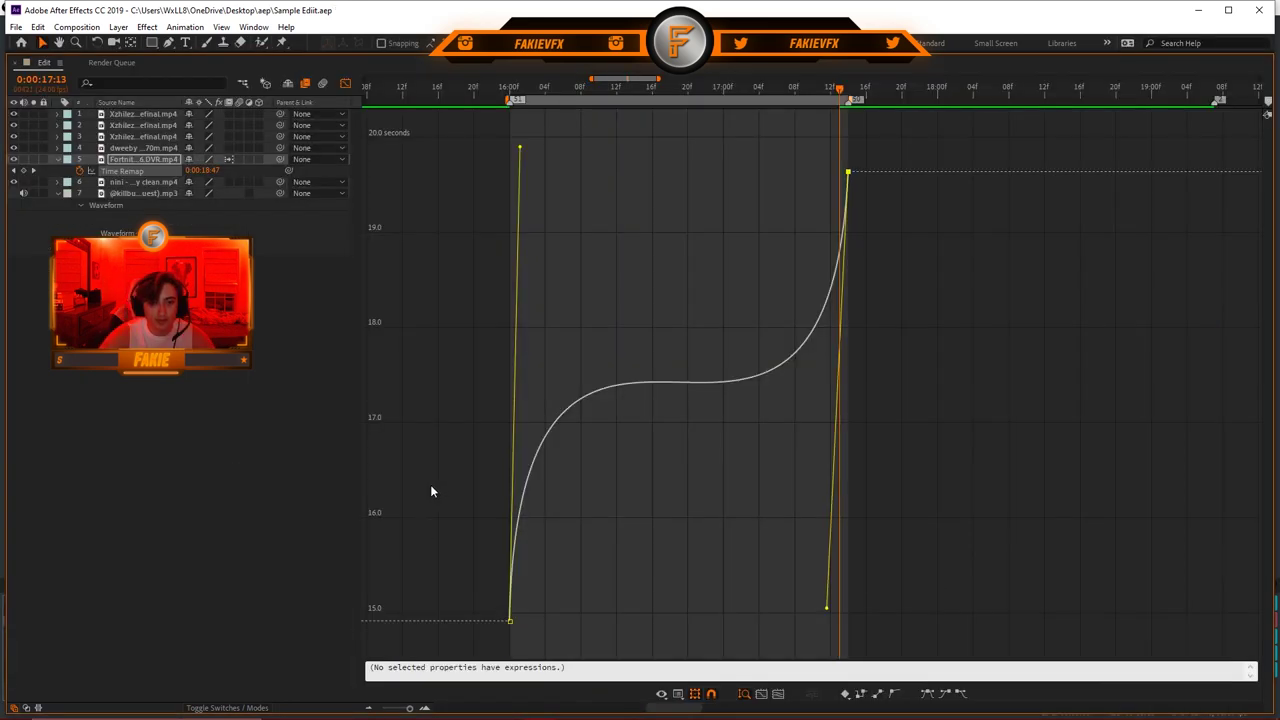
left_click_drag(520, 152, 550, 245)
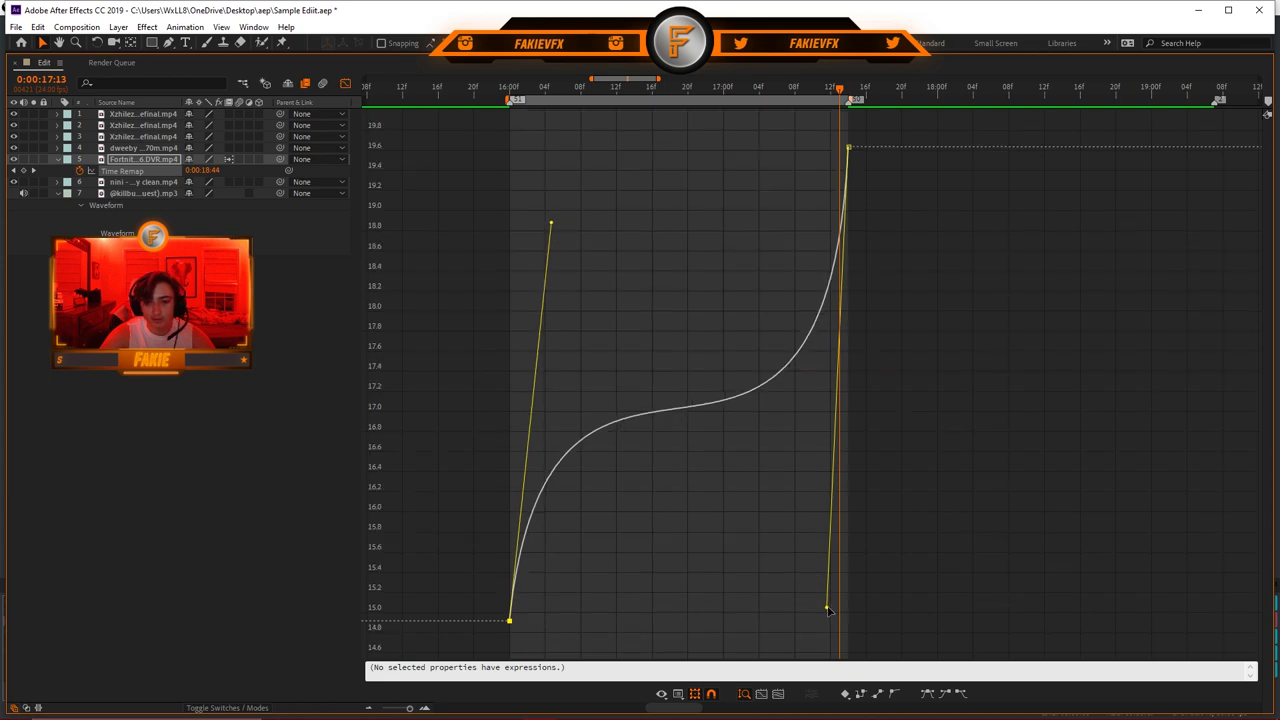
left_click_drag(828, 610, 822, 549)
key("grave")
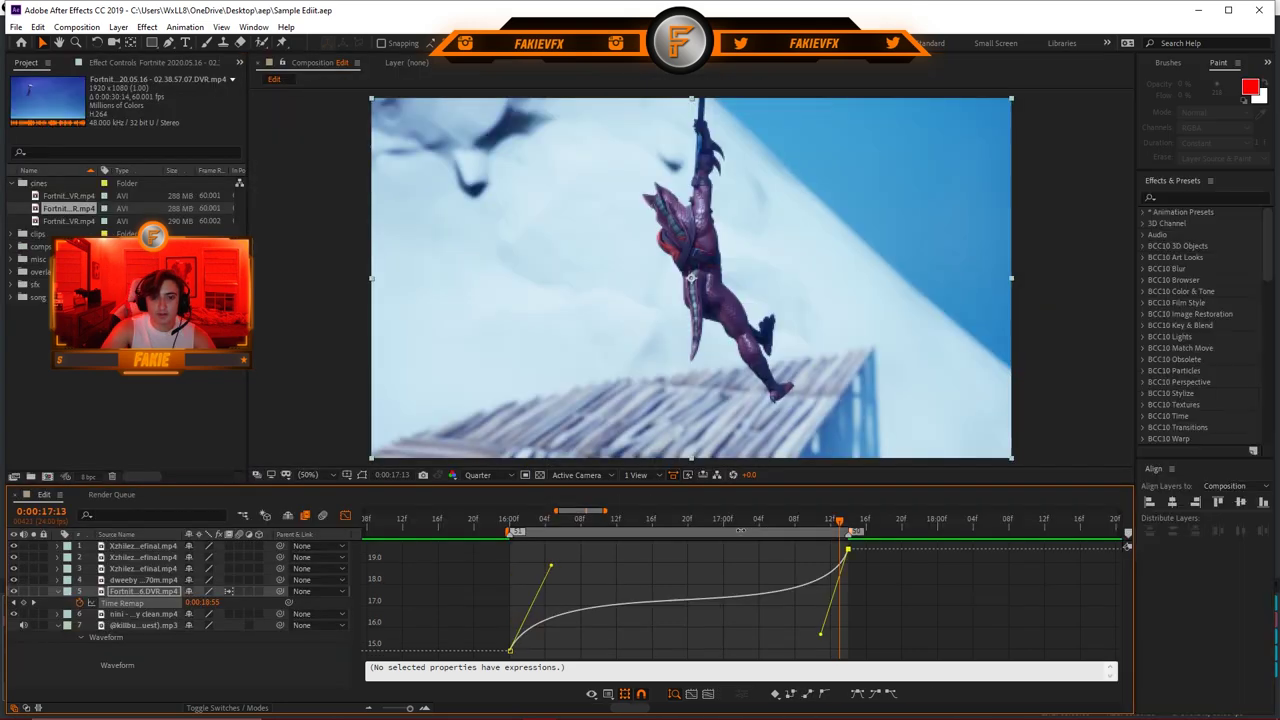
key("space")
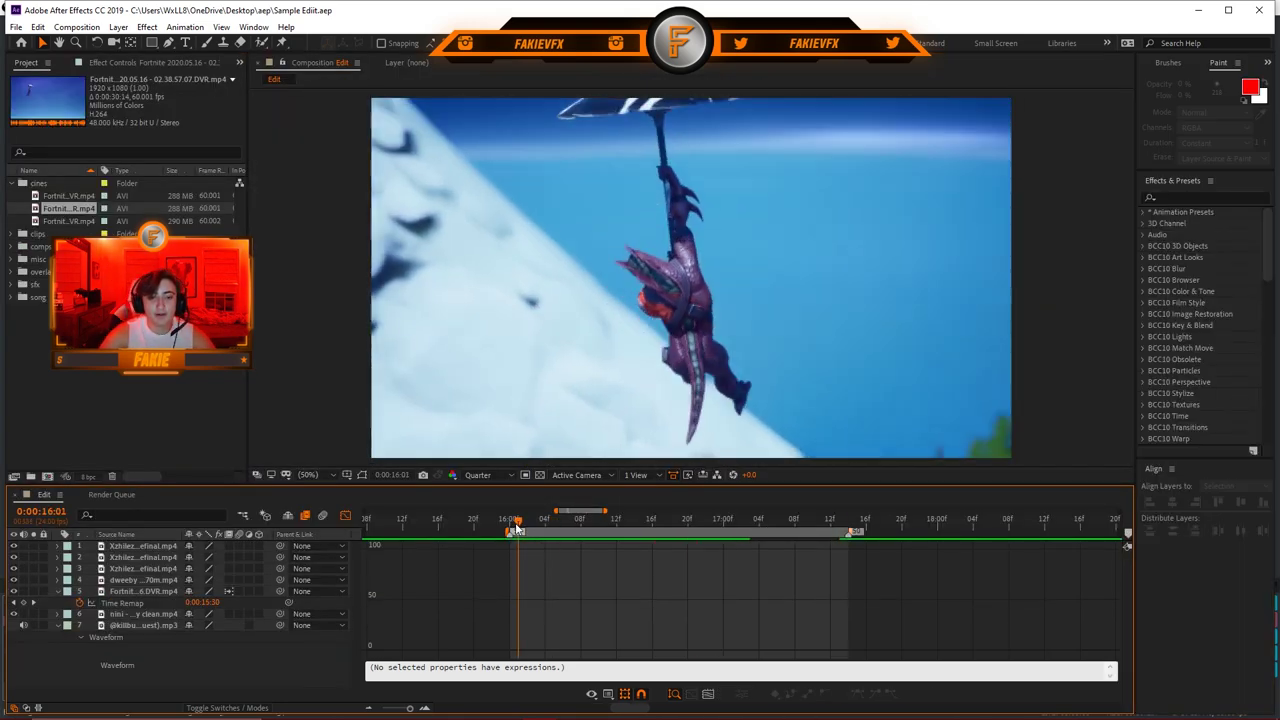
key("ctrl+apostrophe")
left_click(346, 474)
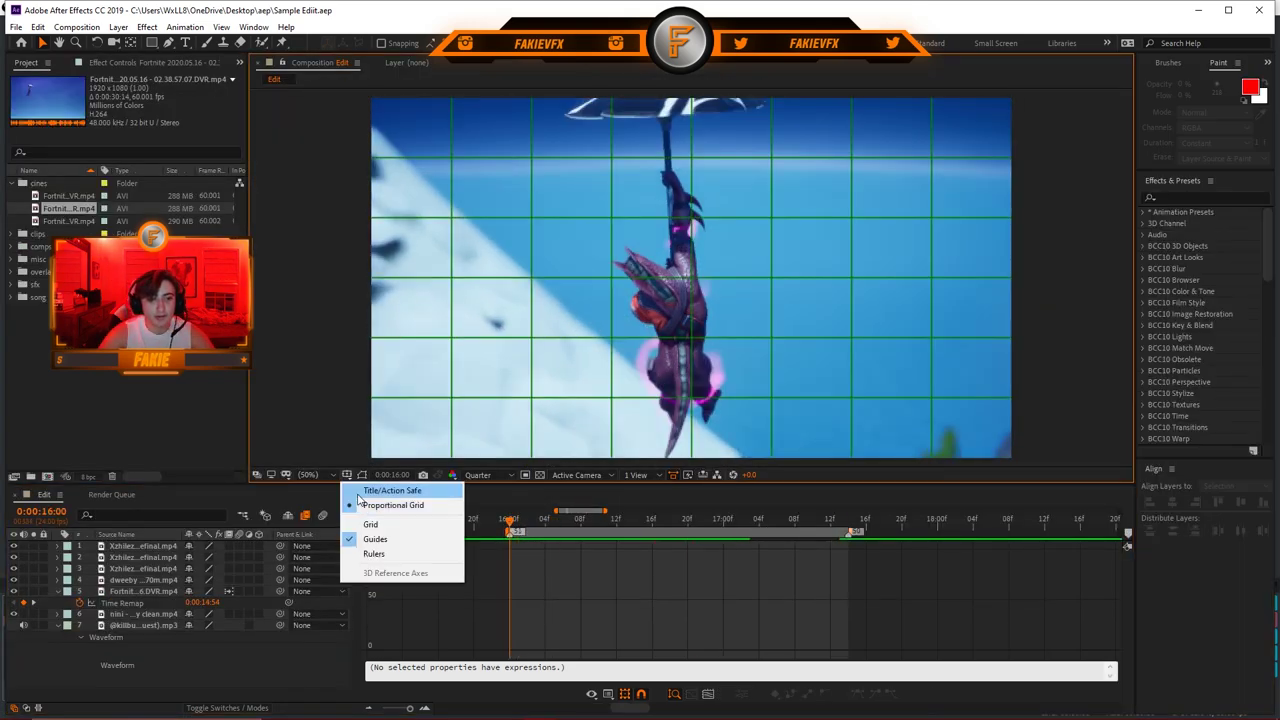
left_click(370, 524)
left_click(346, 474)
left_click(370, 524)
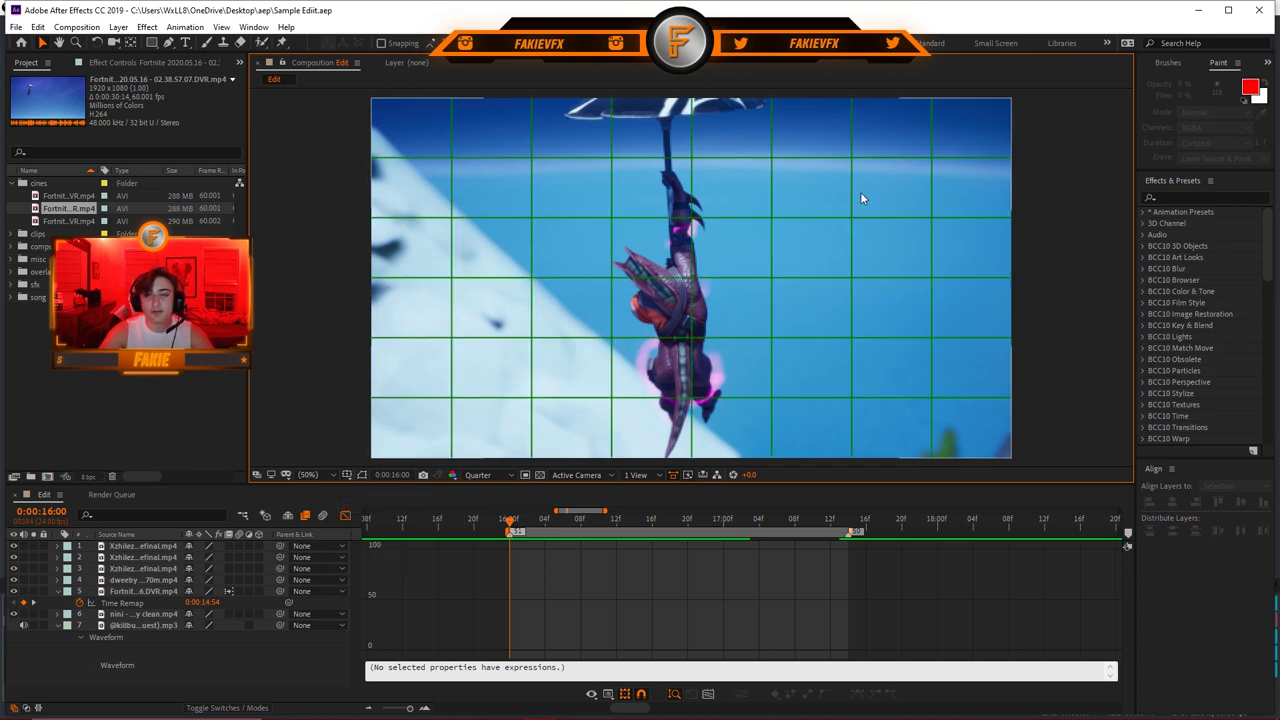
key("ctrl+apostrophe")
Step: Close the Graph Editor and preview the retimed Fortnite clip with the layer bars shown
left_click(345, 516)
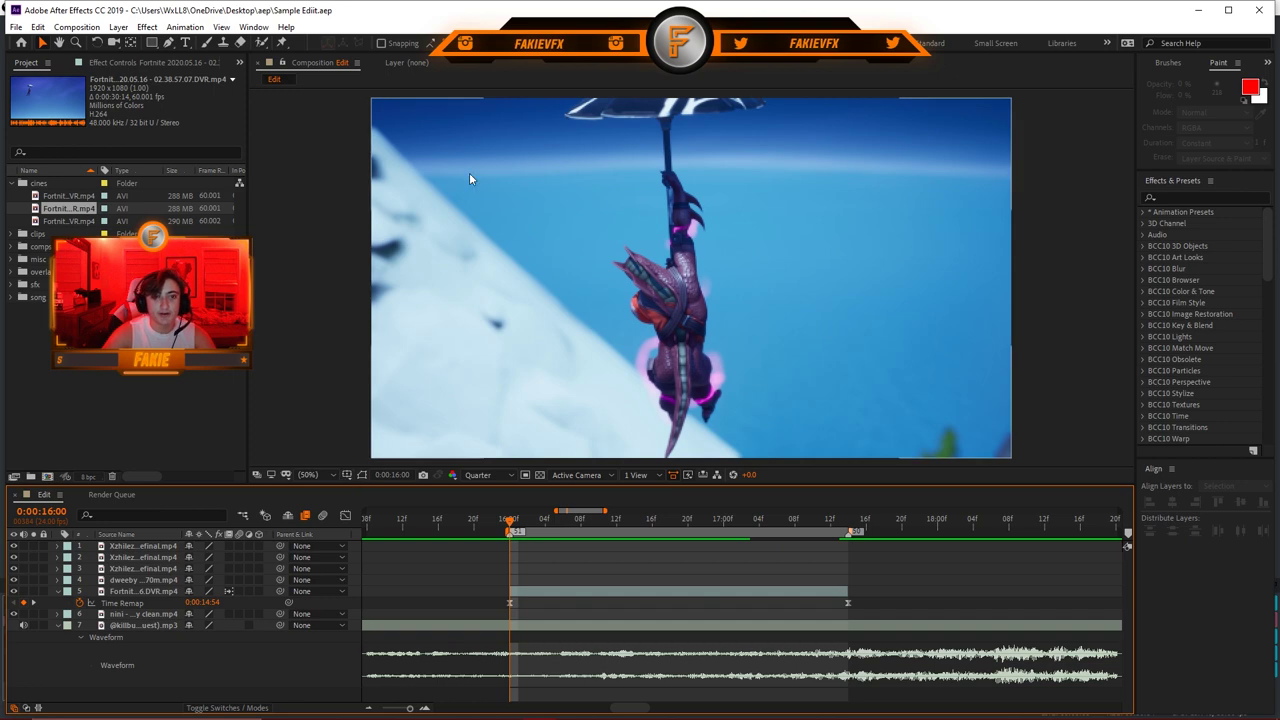
key("space")
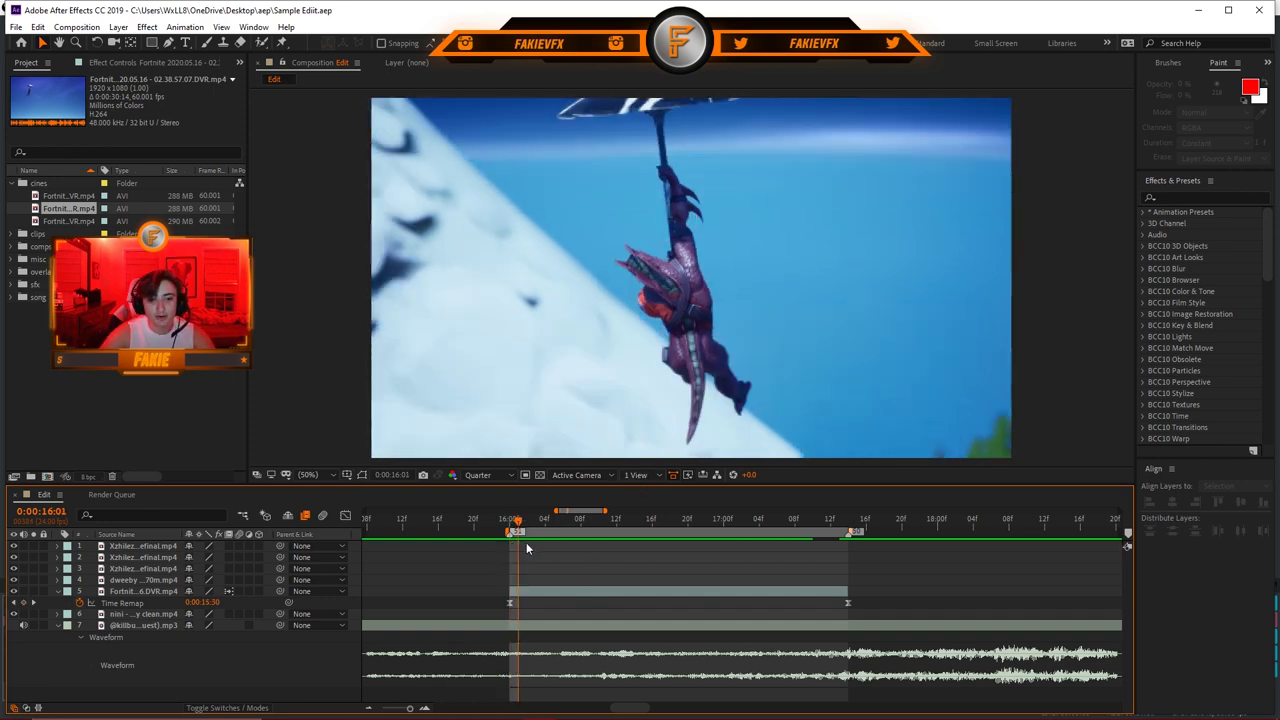
left_click(346, 474)
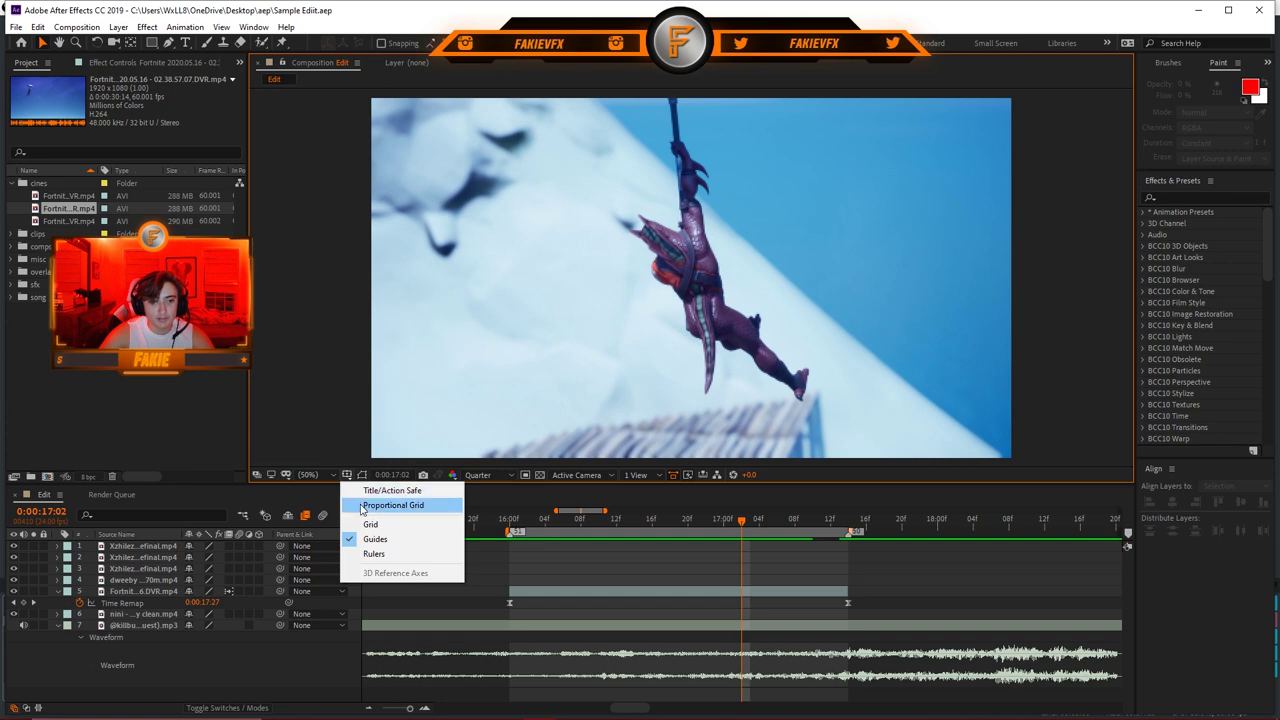
left_click(363, 505)
left_click_drag(564, 531, 515, 542)
key("ctrl+z")
left_click(362, 474)
left_click(363, 505)
Step: Replay the retimed clip from 0:00:16:00 and scrub through its slow middle section to about 0:00:16:22
key("space")
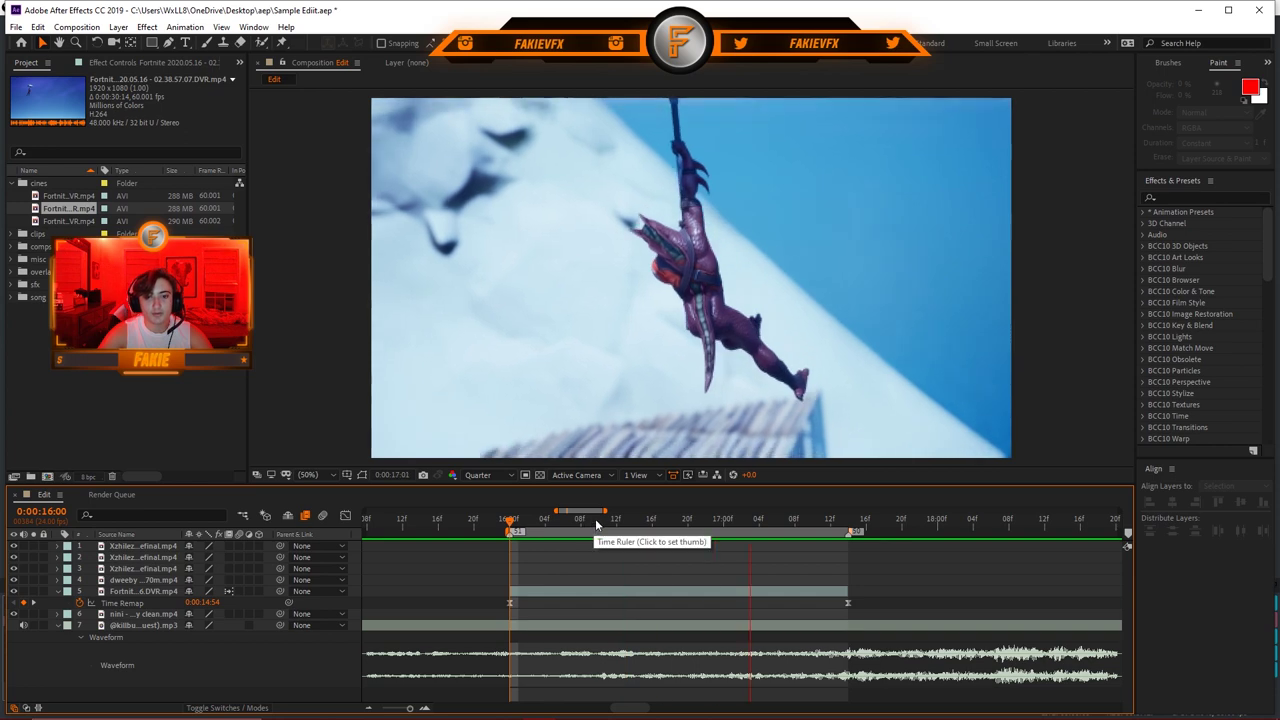
left_click_drag(598, 522, 699, 526)
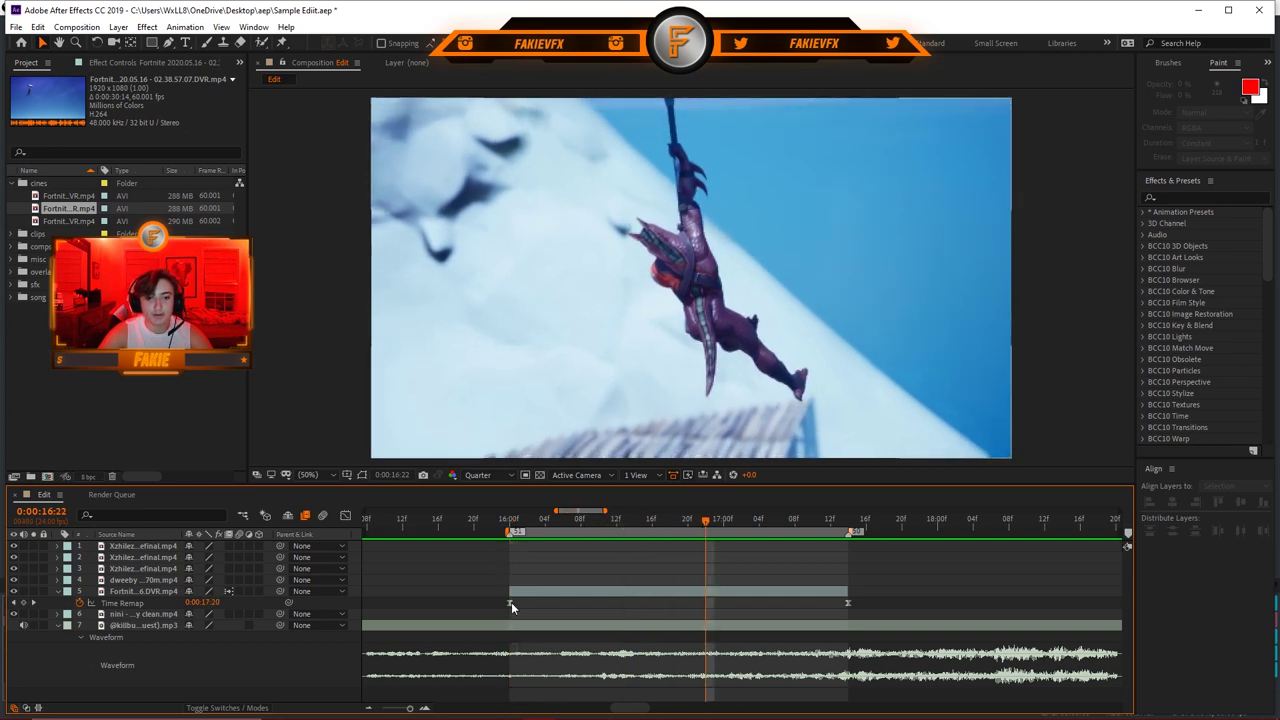
Step: Raise the ending Time Remap keyframe to about 19.9 seconds in the Graph Editor, pull its handle further inward, and save the project
left_click(510, 602)
key("shift+F3")
key("grave")
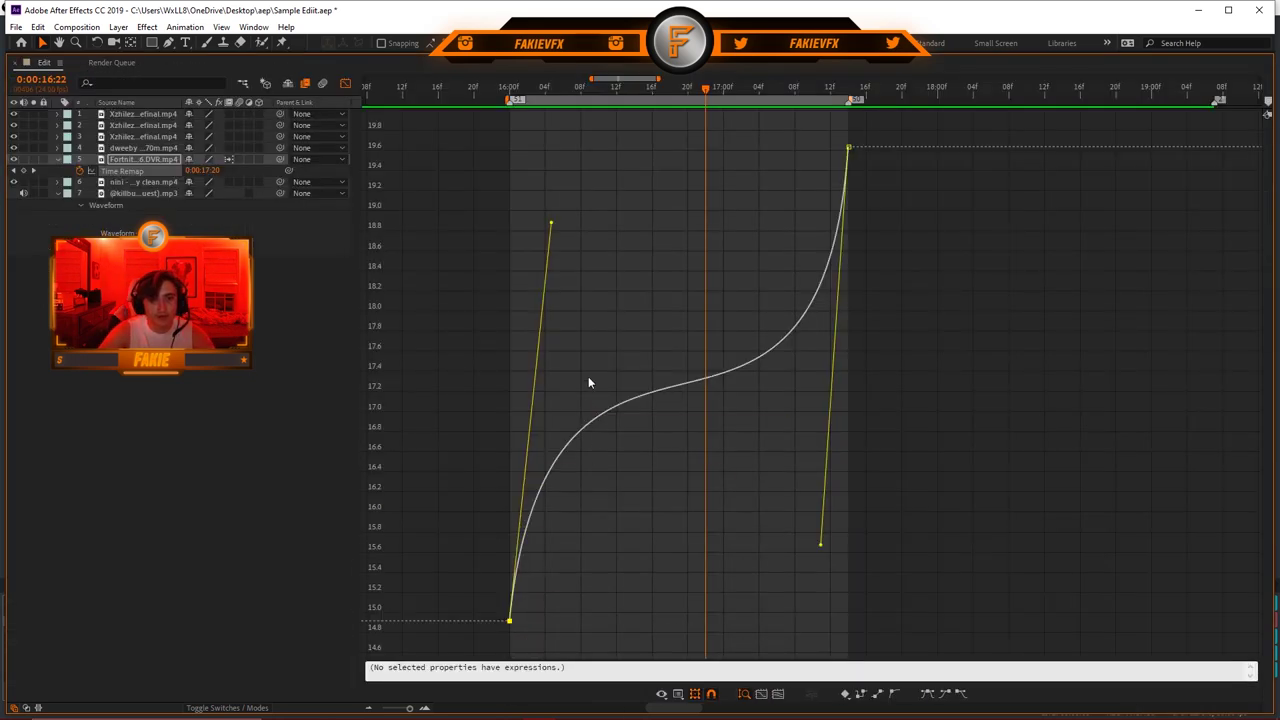
left_click_drag(847, 149, 852, 122)
left_click_drag(820, 522, 802, 513)
key("ctrl+s")
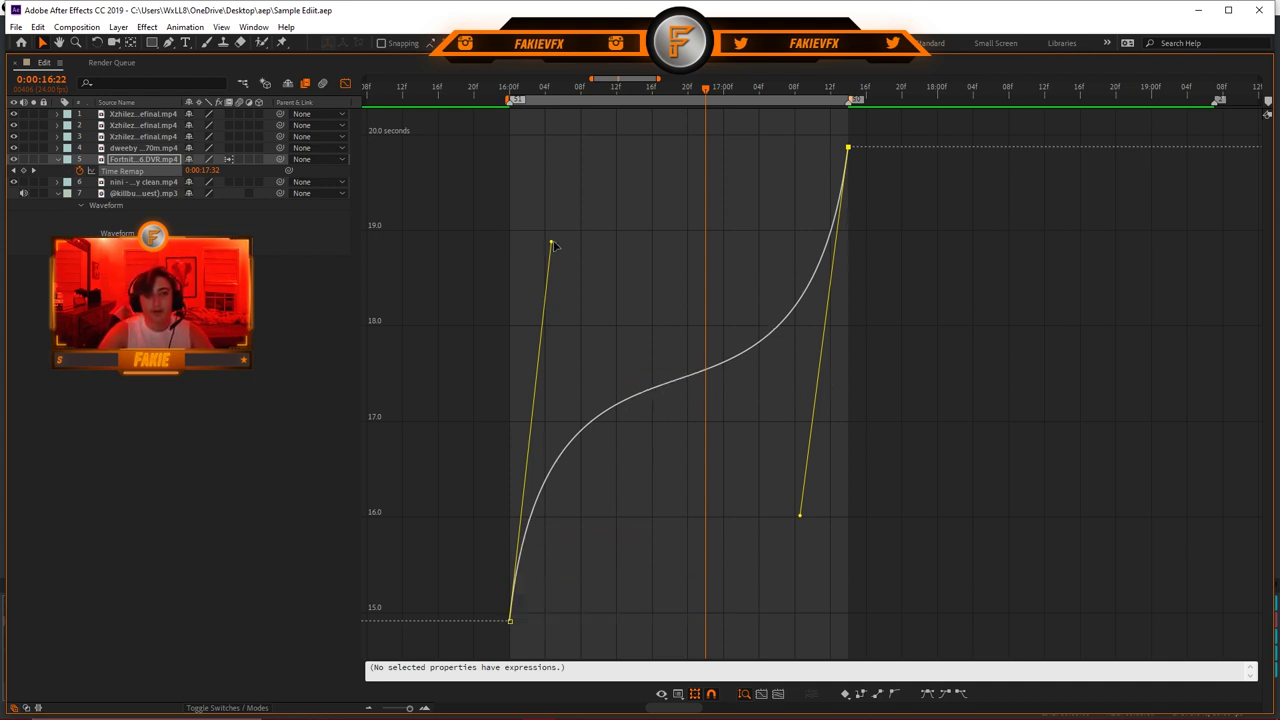
Step: Fine-tune the start and end Time Remap handles slightly and preview the speed ramp from 0:00:16:00
left_click_drag(552, 244, 557, 248)
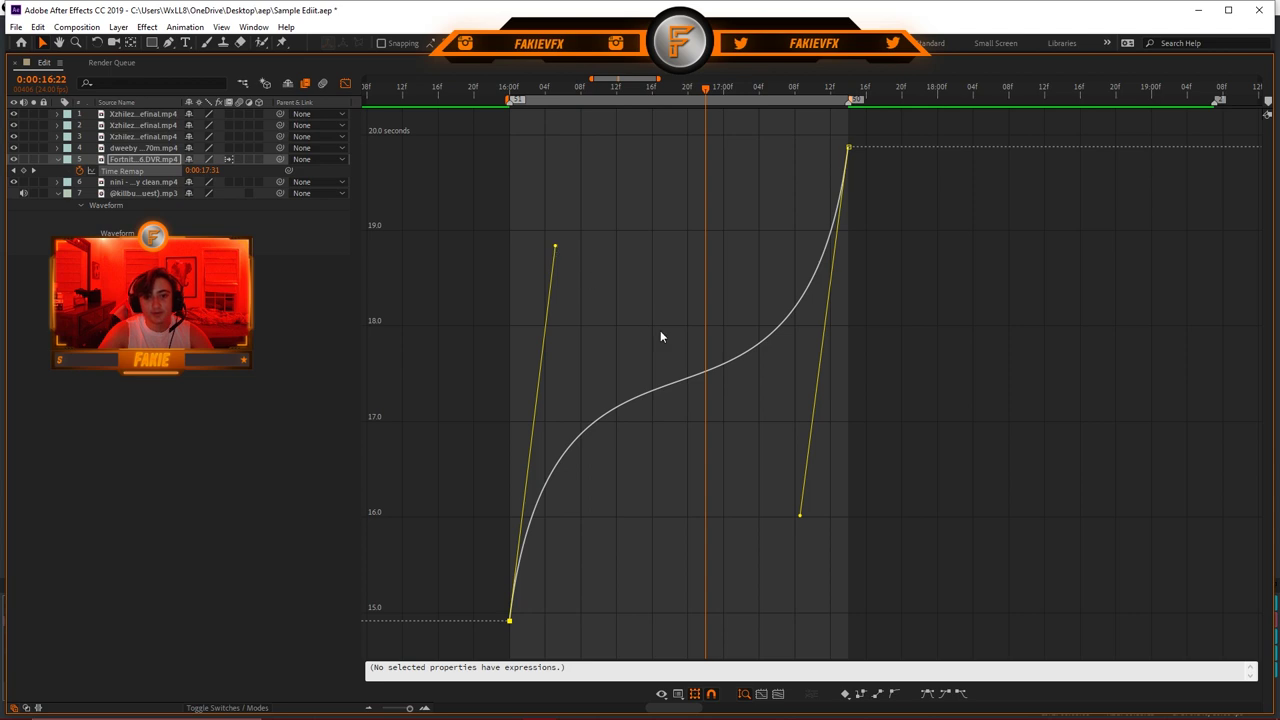
left_click(802, 517)
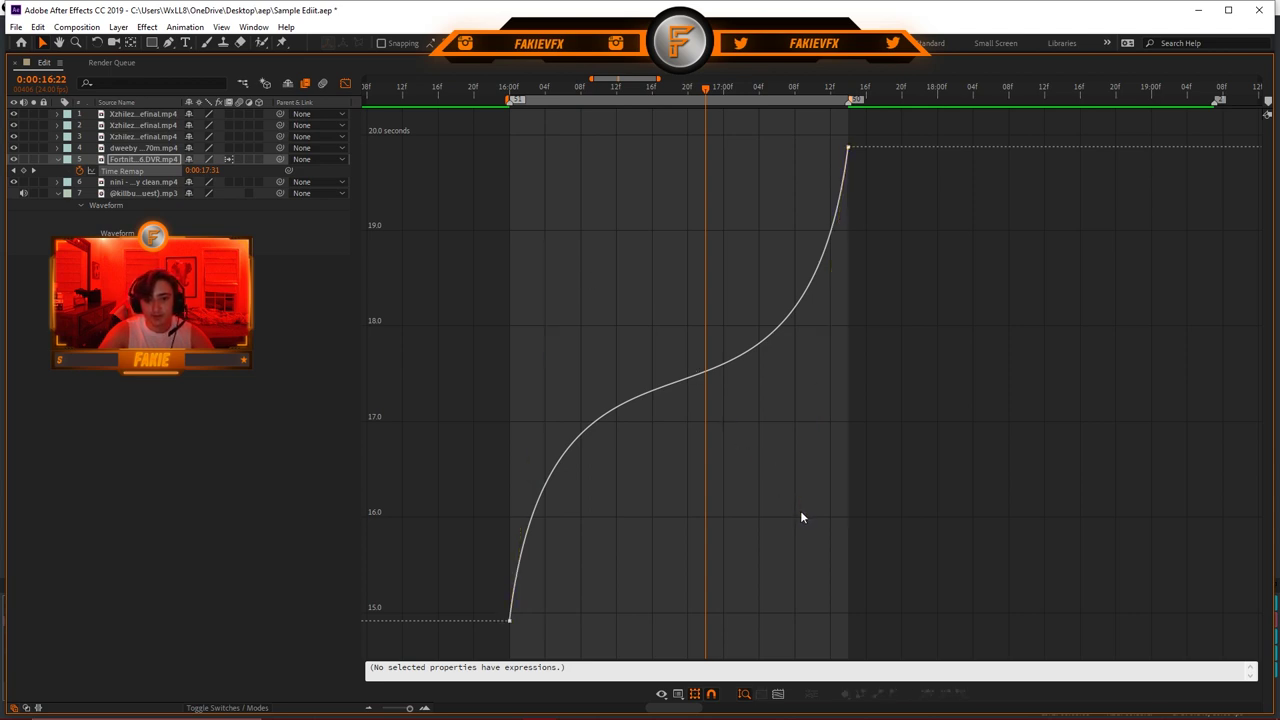
left_click(848, 148)
left_click_drag(802, 517, 800, 508)
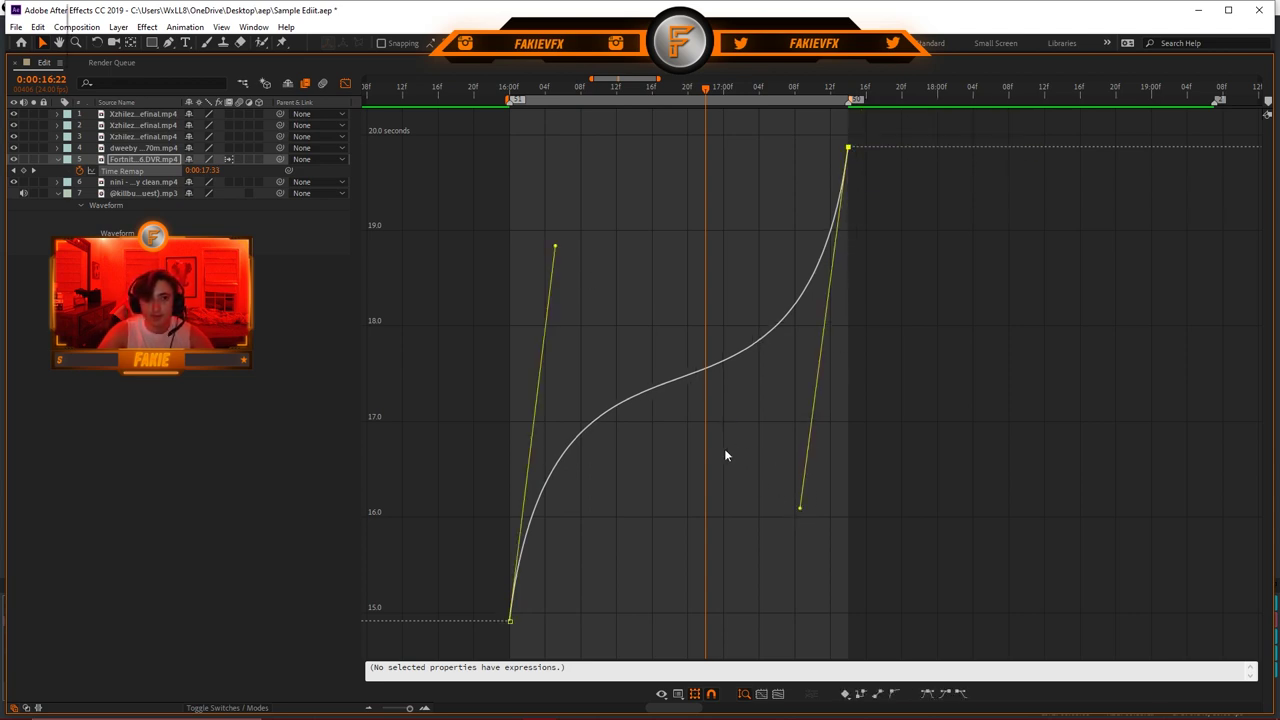
key("grave")
left_click(509, 521)
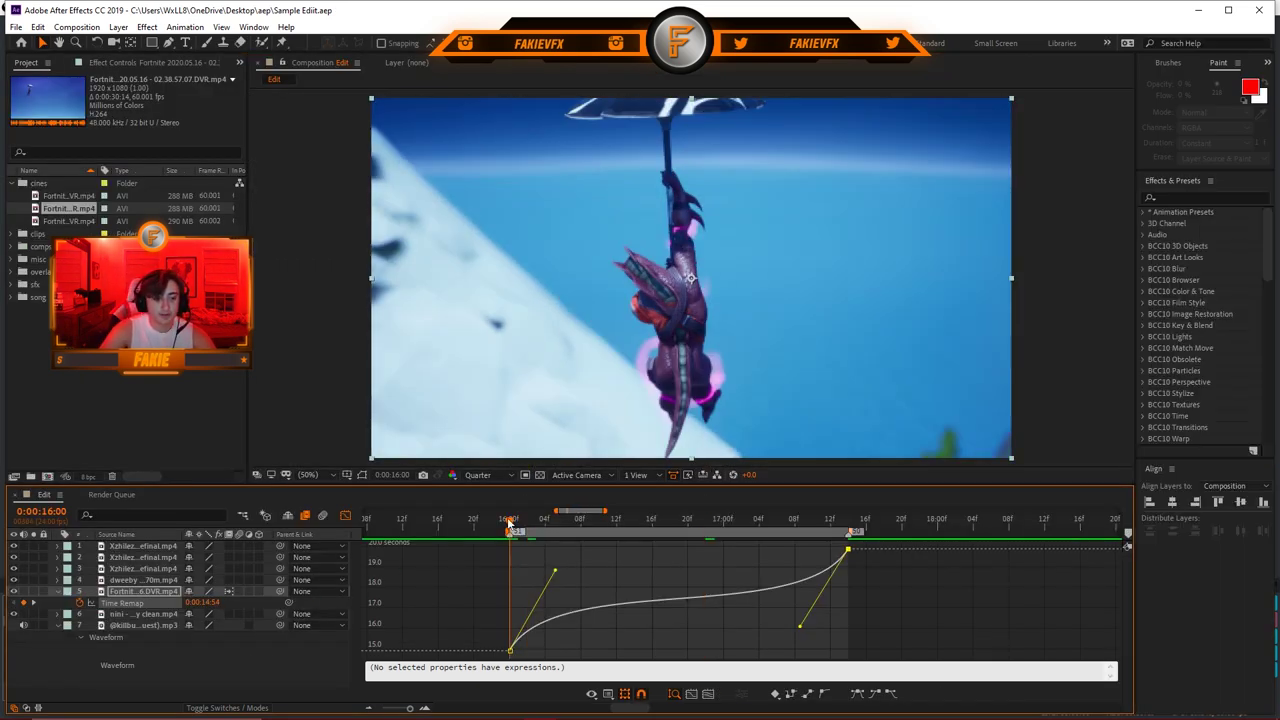
key("grave")
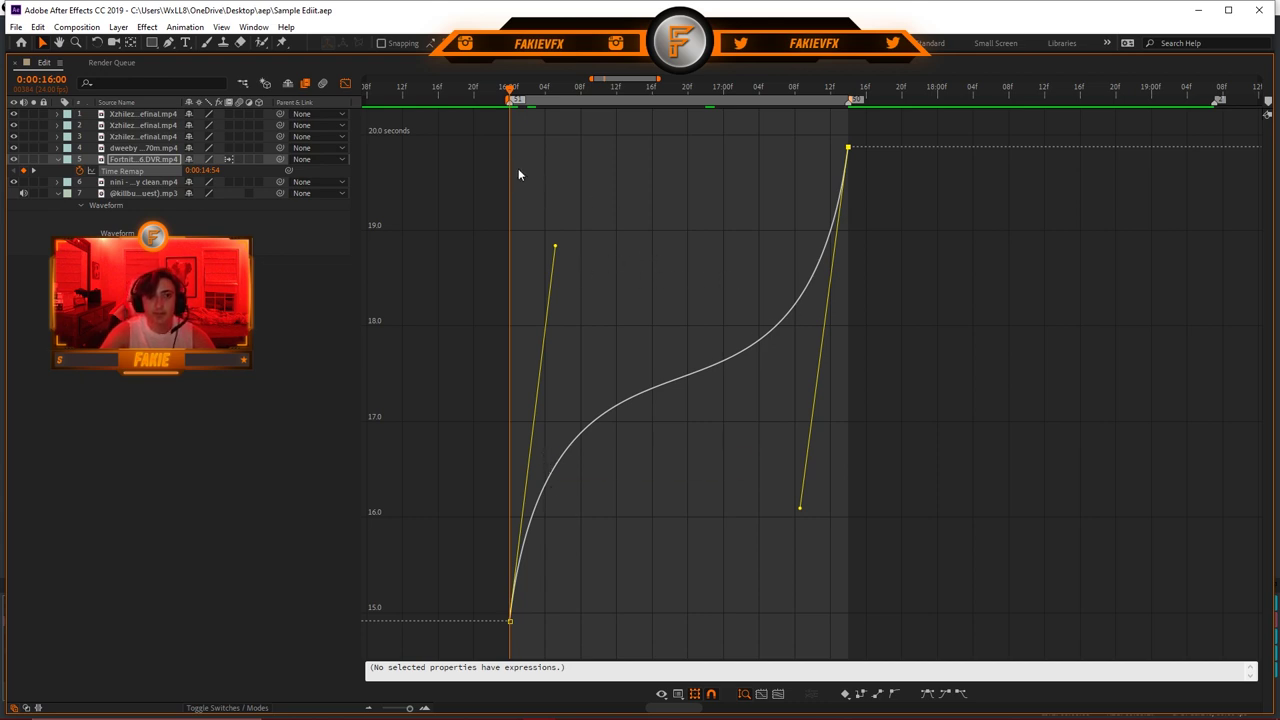
left_click(344, 85)
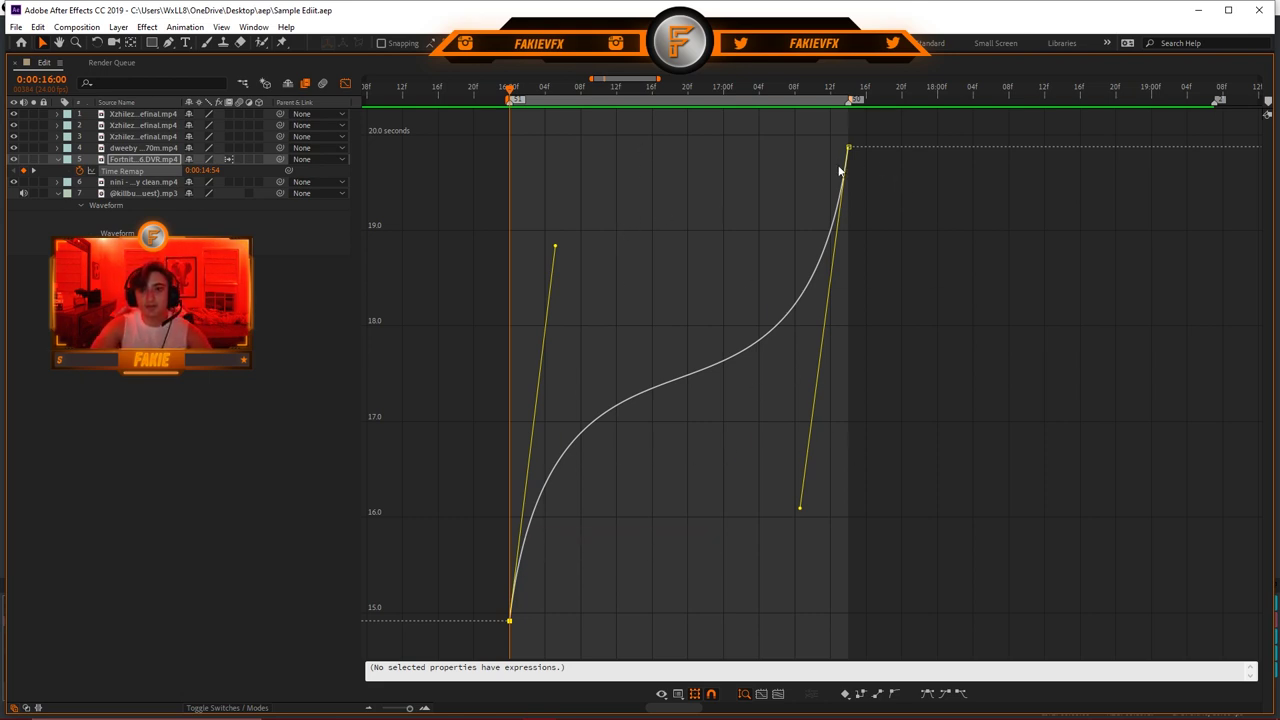
Step: Move the ending Time Remap keyframe to 0:00:16:20 and paste a copy of the starting keyframe at 0:00:17:14
mouse_move(849, 150)
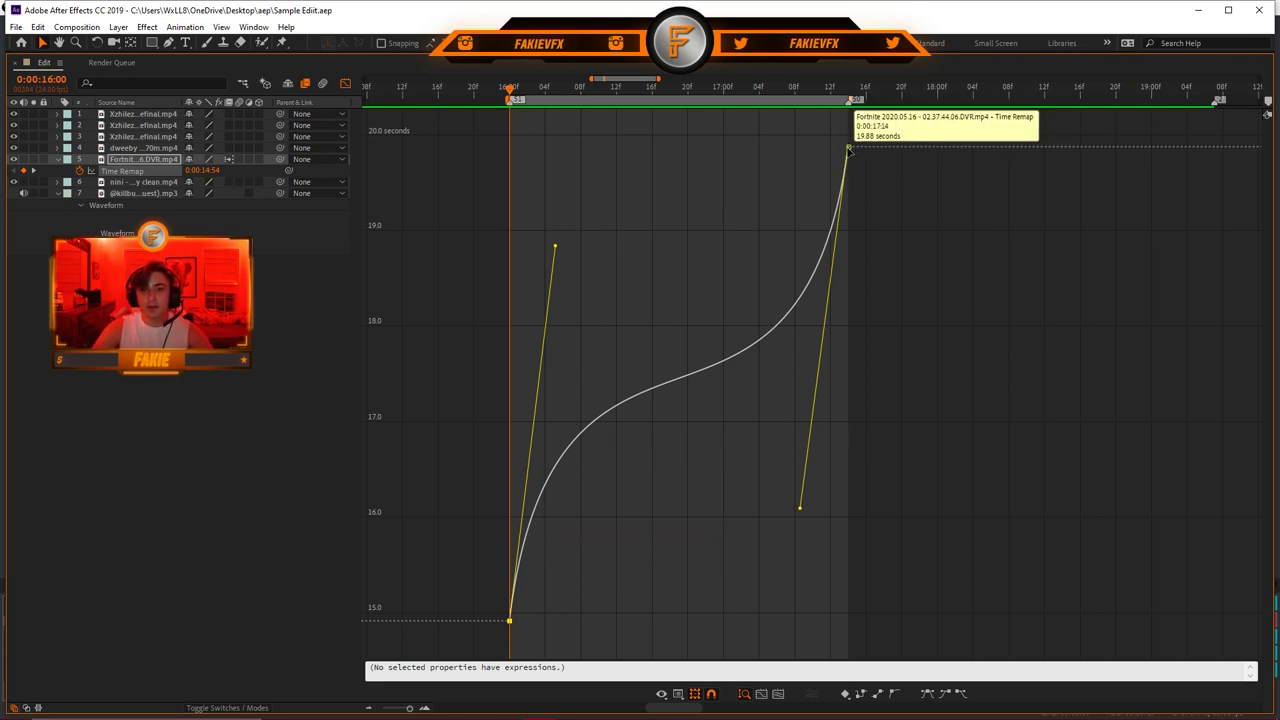
left_click_drag(849, 150, 686, 162)
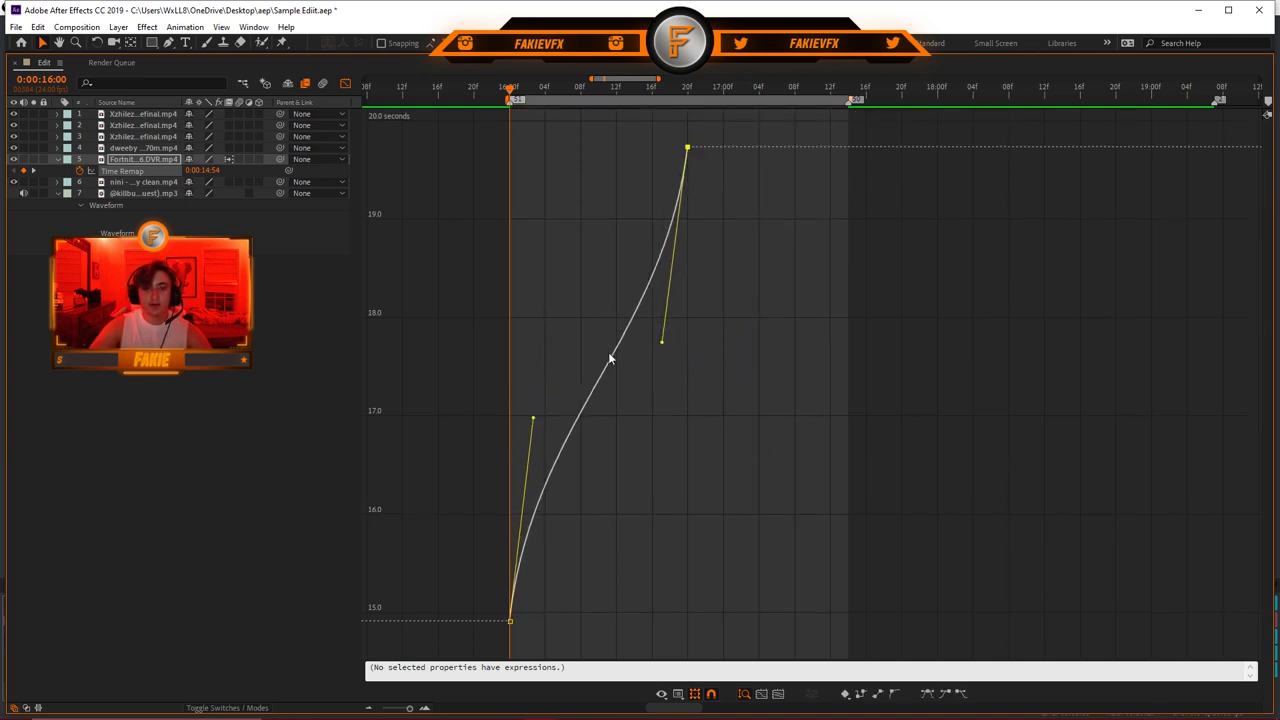
left_click(511, 621)
left_click(840, 97)
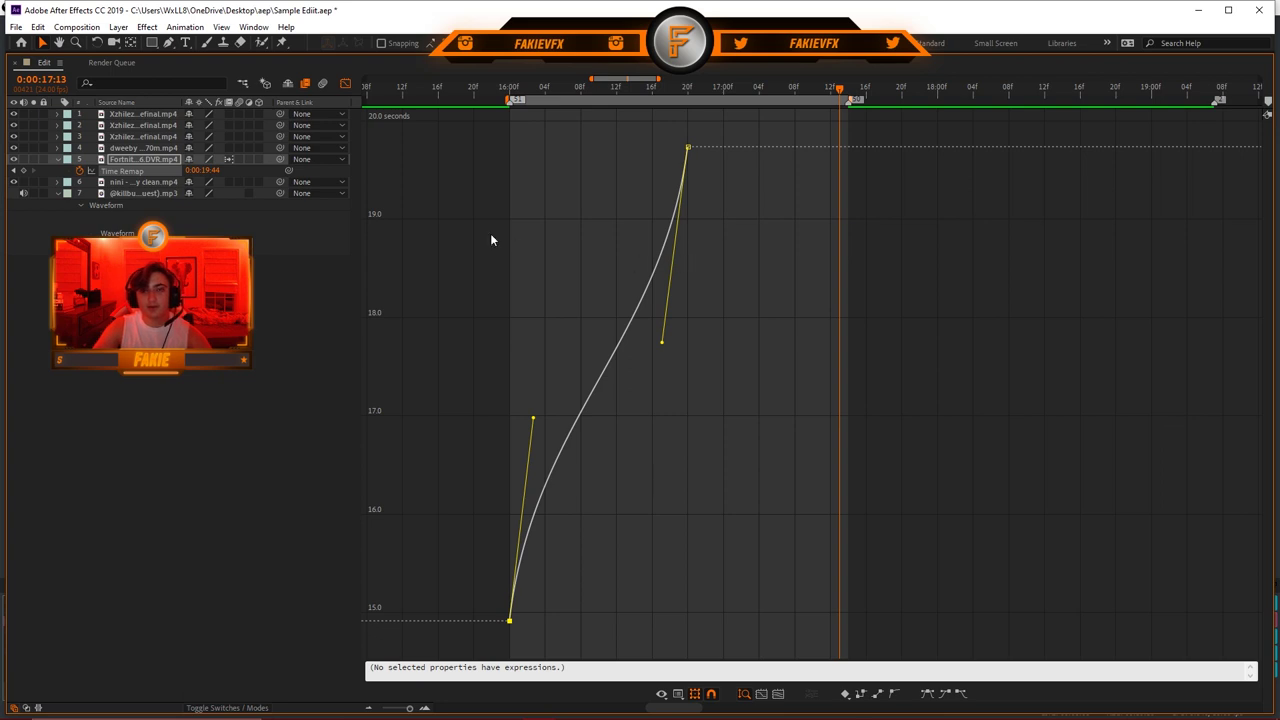
key("ctrl+v")
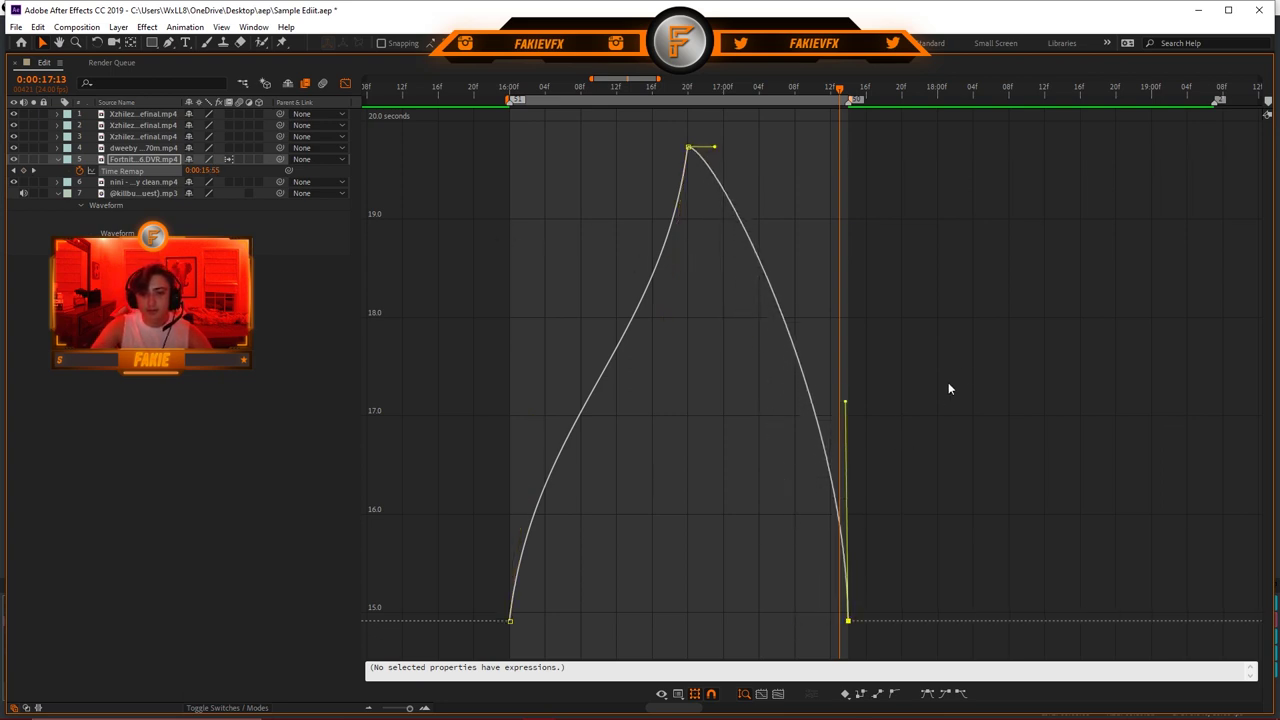
Step: Shape the Time Remap curve into a smooth arch with steep outer handles and long horizontal middle handles, and close the Graph Editor
left_click(510, 621)
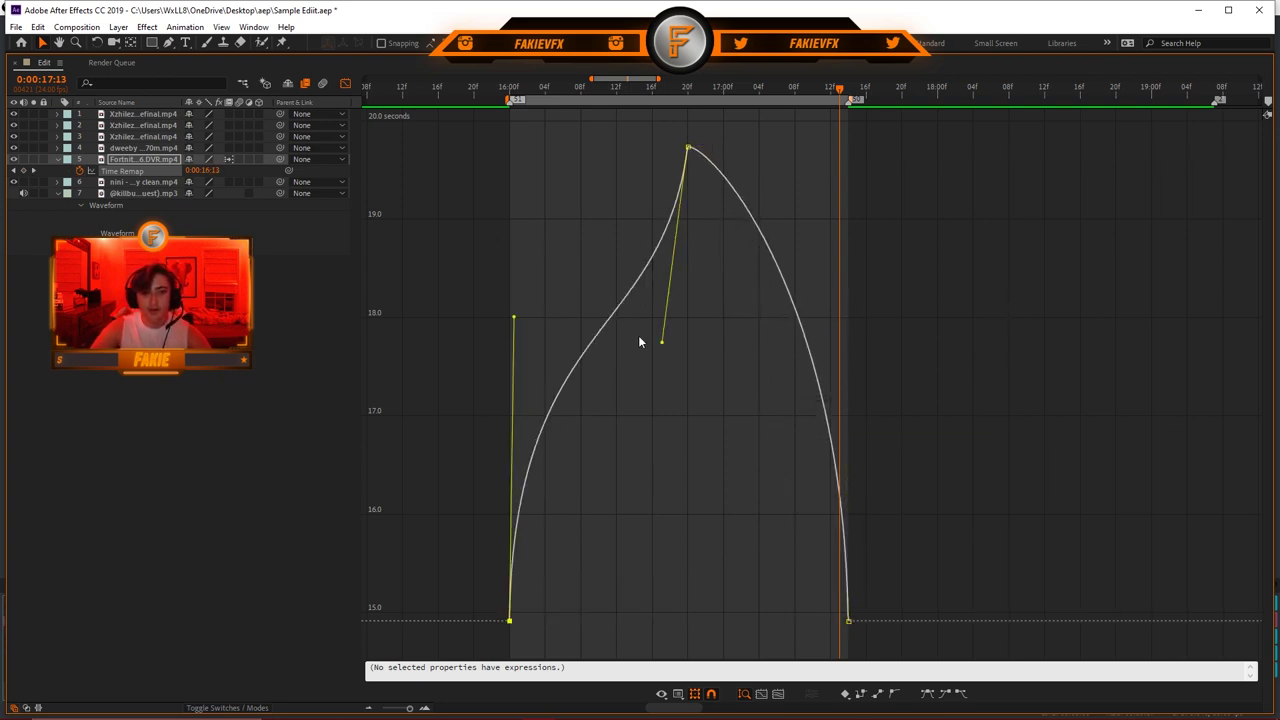
left_click_drag(665, 347, 581, 198)
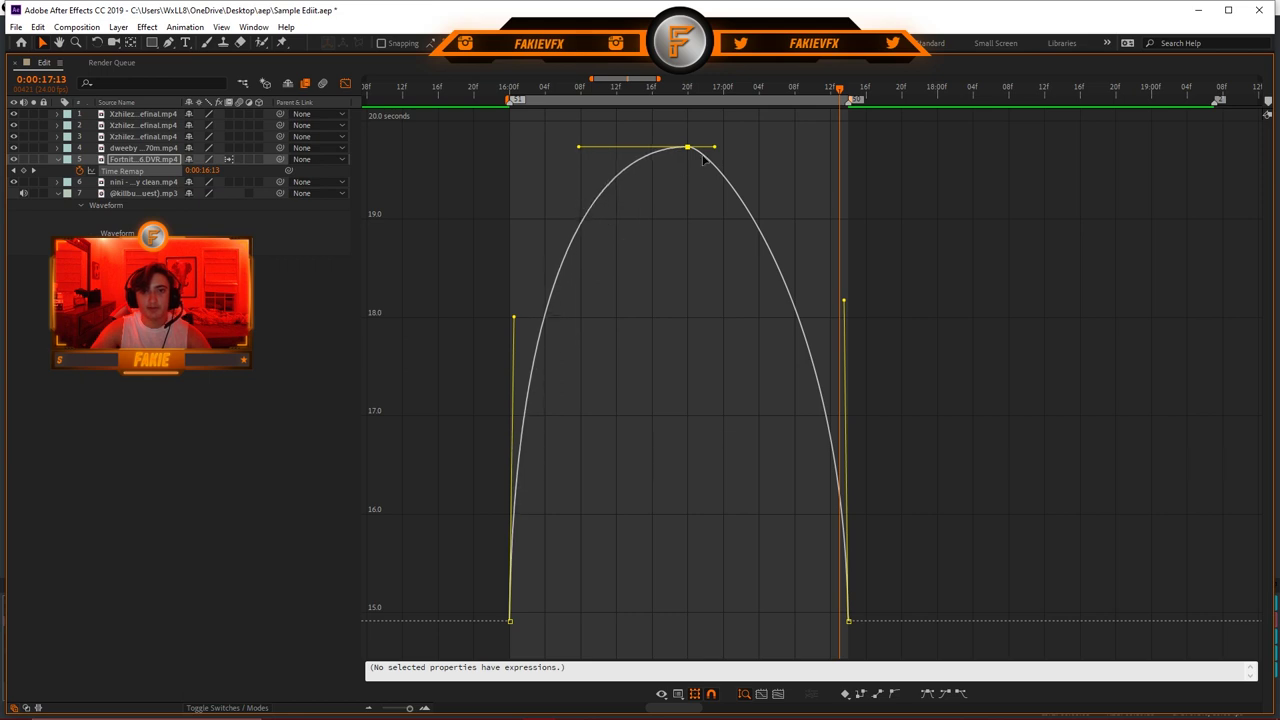
left_click_drag(715, 148, 802, 148)
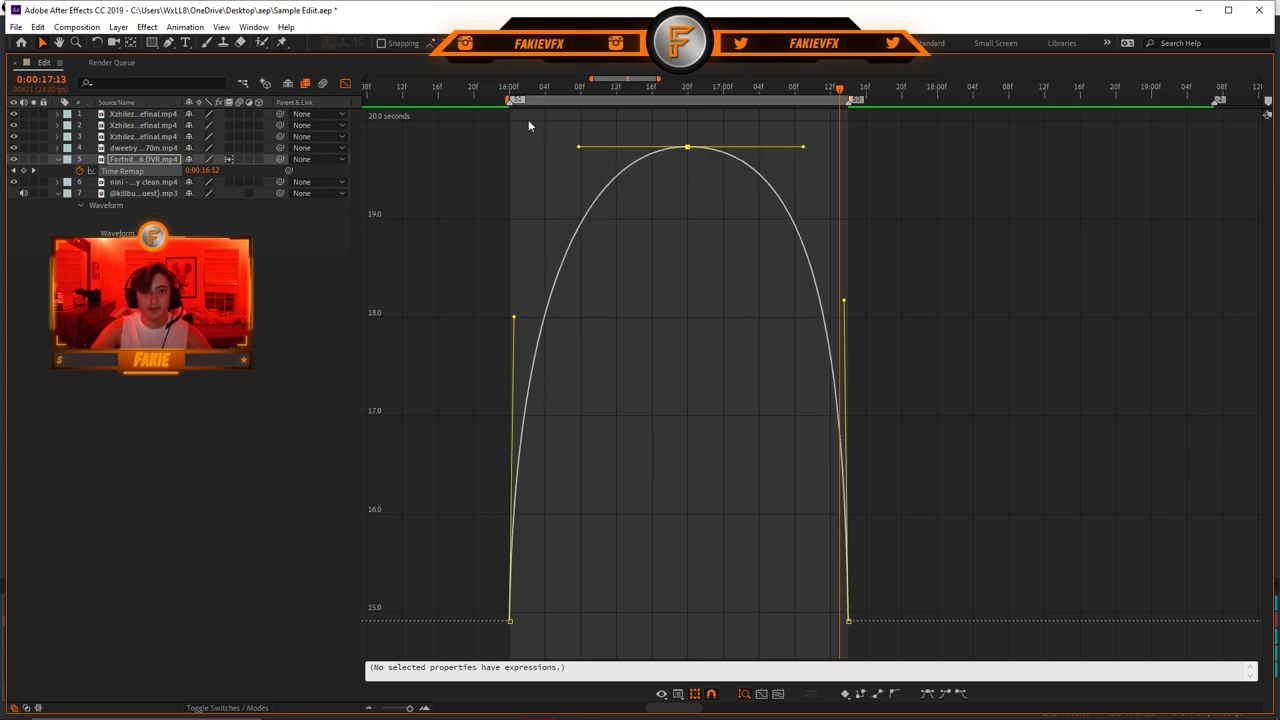
left_click_drag(579, 148, 567, 147)
left_click(345, 83)
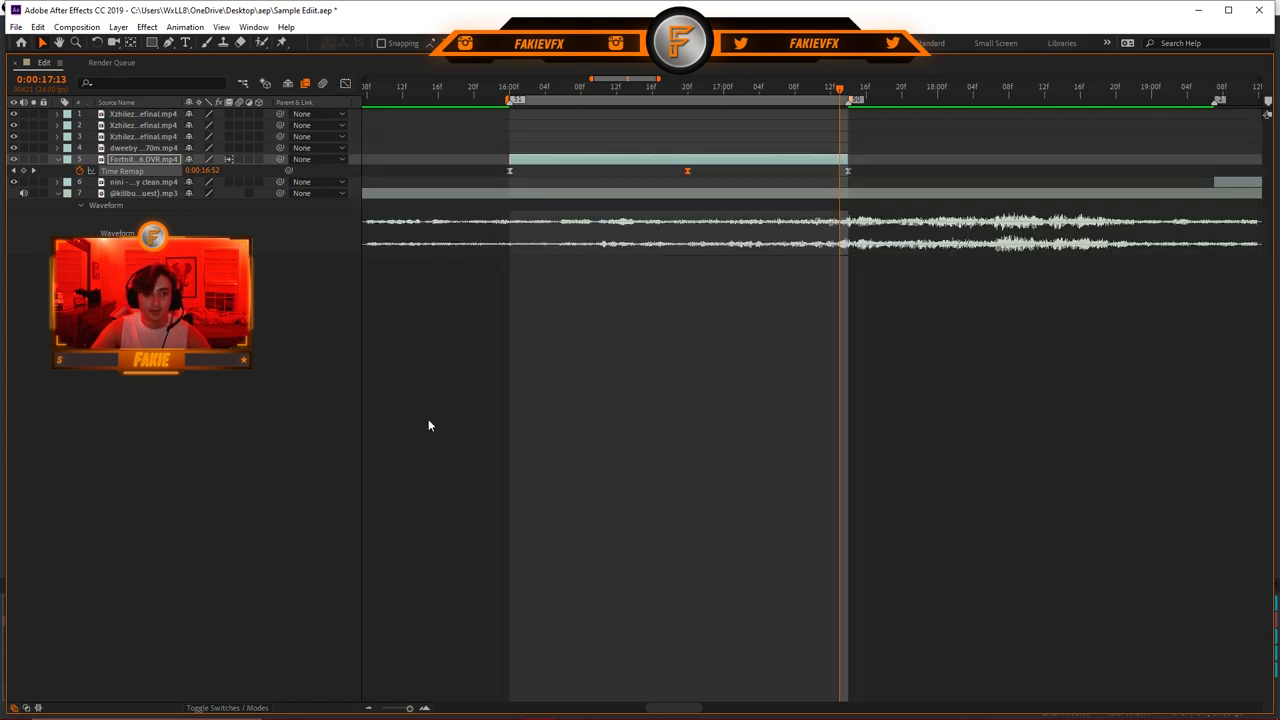
Step: Preview the forward-and-reverse speed ramp on the Fortnite clip from 0:00:16:00
key("grave")
left_click(512, 522)
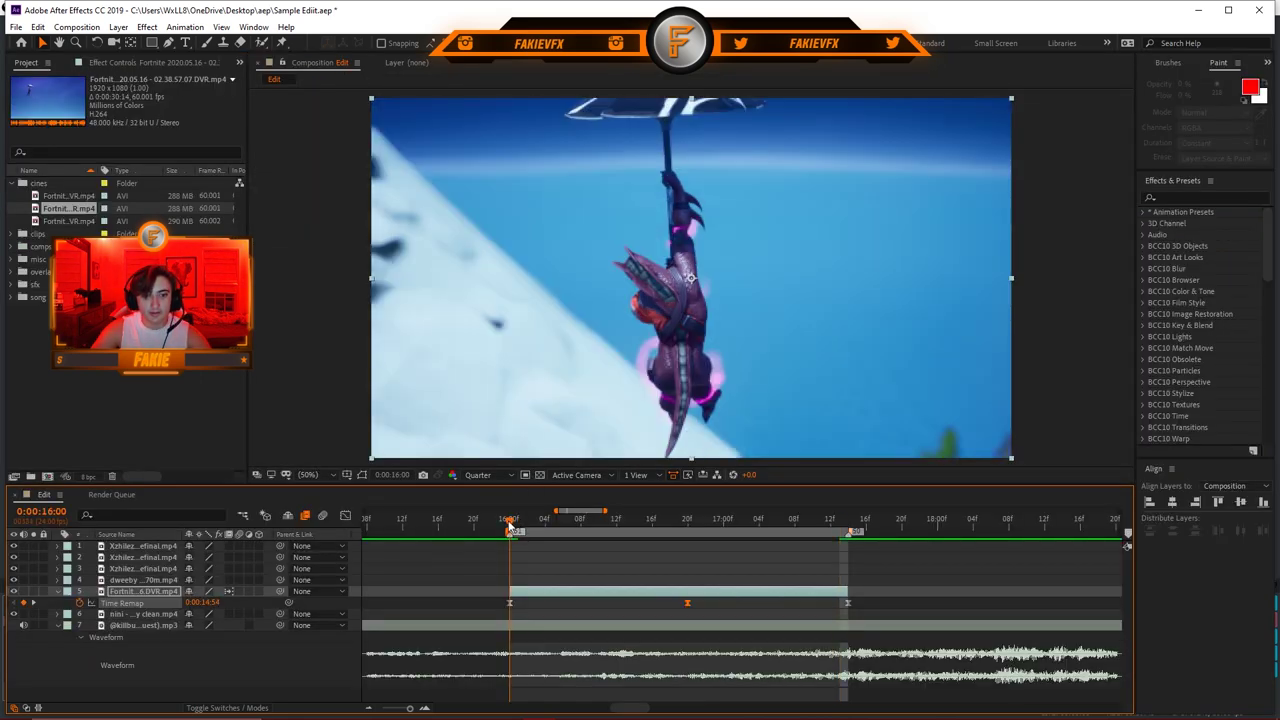
key("space")
key("space")
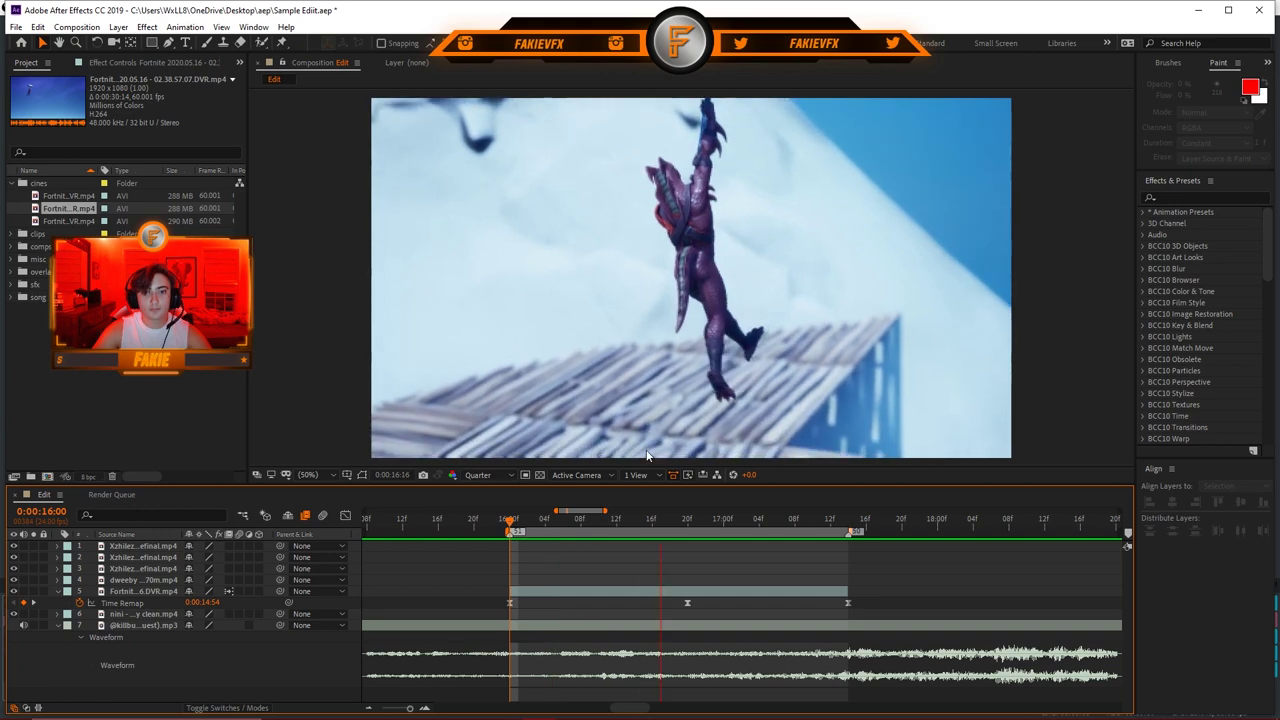
key("space")
key("space")
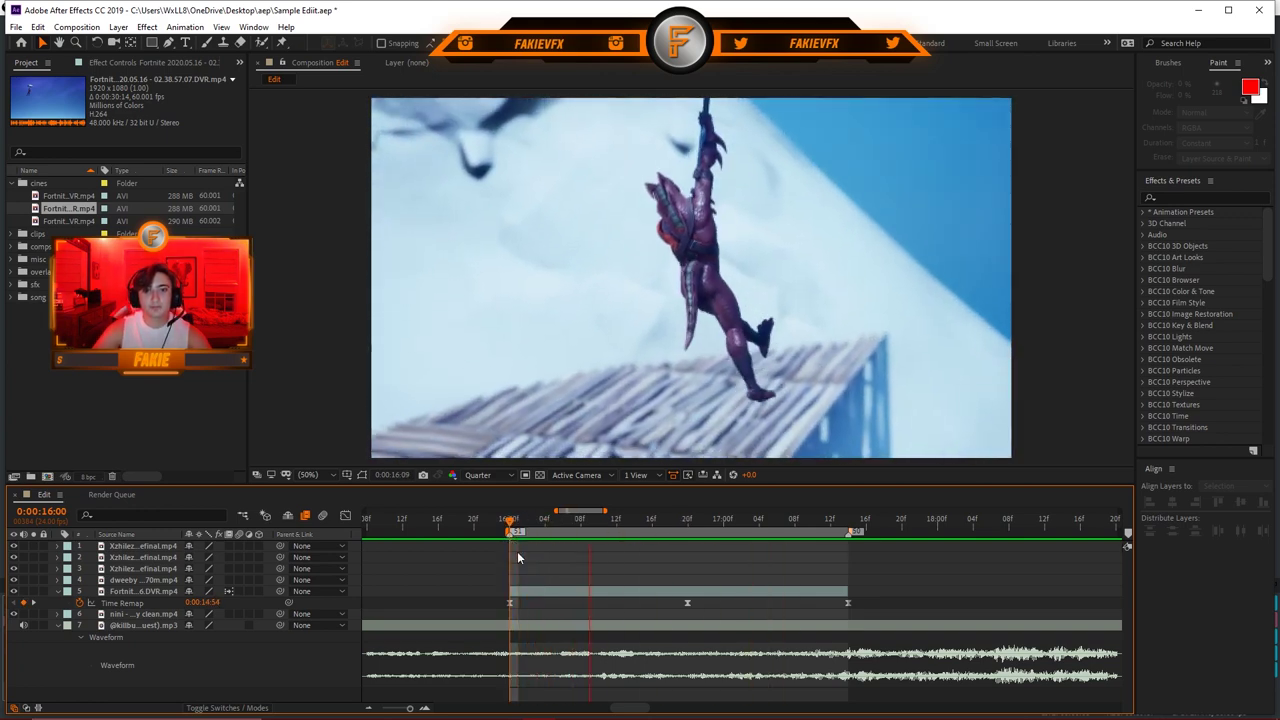
Step: Move the middle Time Remap keyframe to 0:00:16:18 and apply the Motion Tile effect to the Fortnite clip
left_click(630, 158)
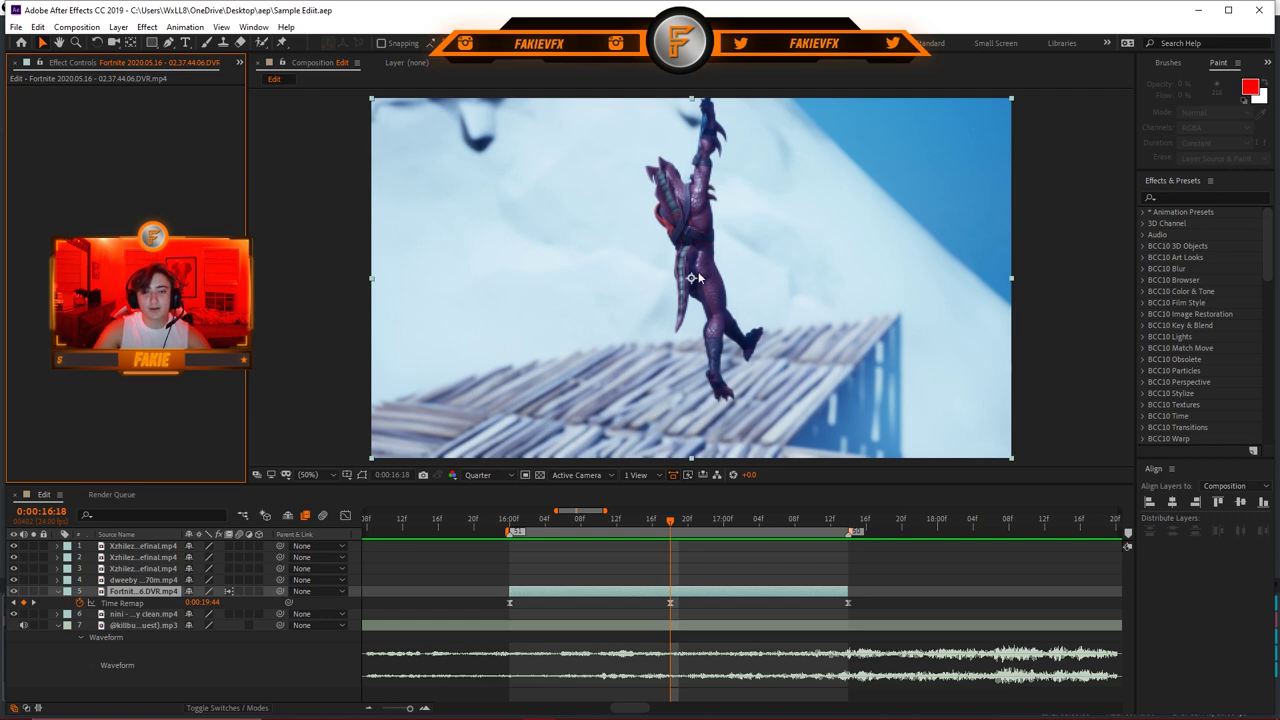
key("ctrl+space")
type("mot")
key("Return")
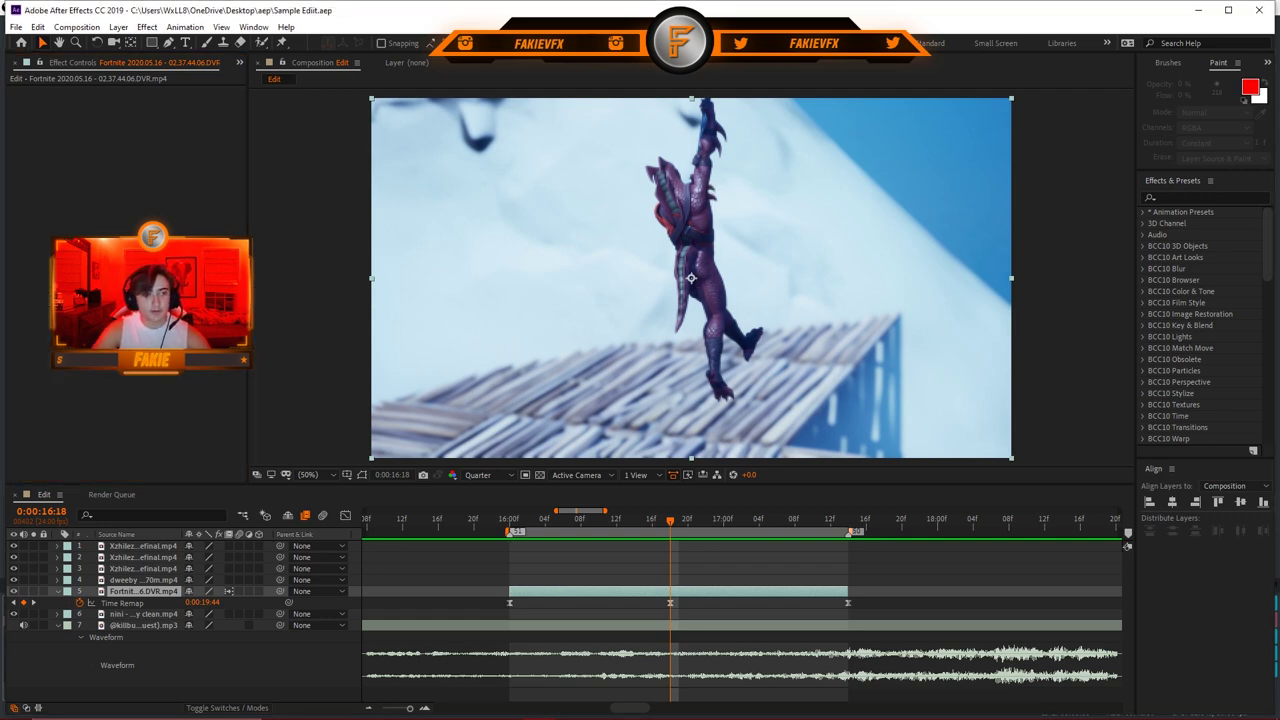
Step: Create an adjustment layer above all clips and trim it to run from 0:00:16:00 to 0:00:19:06
left_click(140, 549)
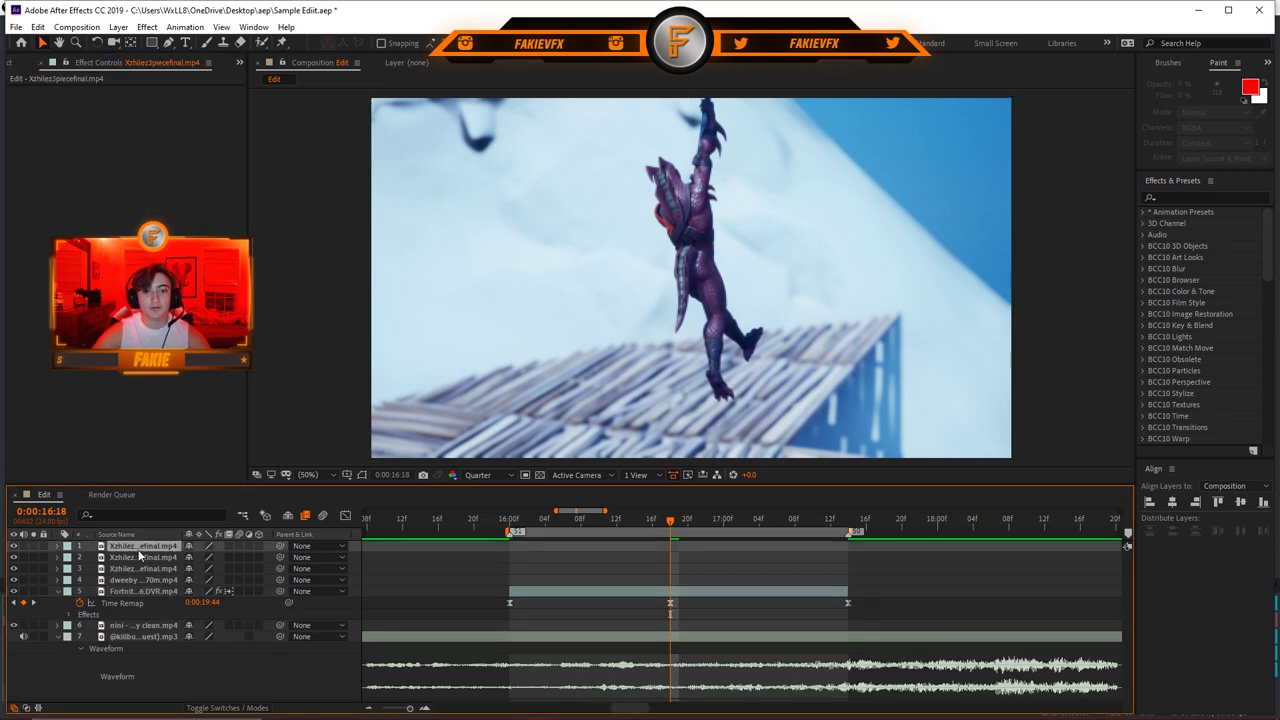
key("ctrl+alt+y")
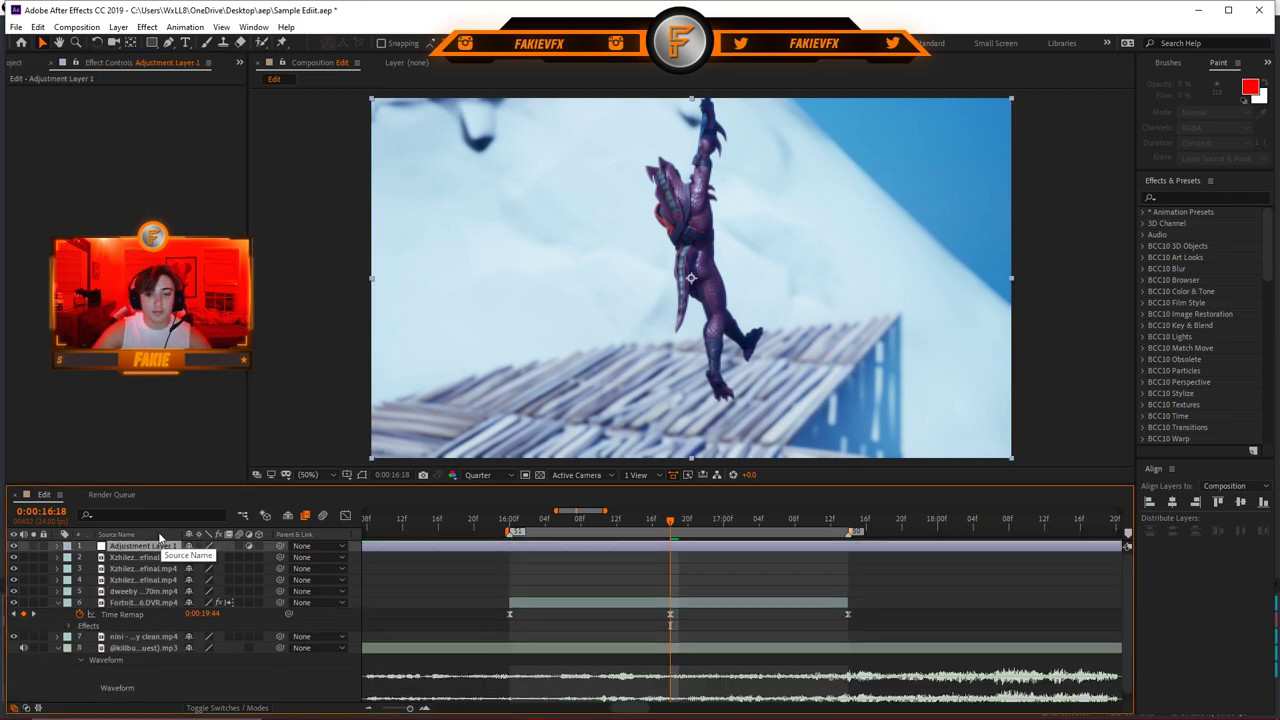
left_click(511, 523)
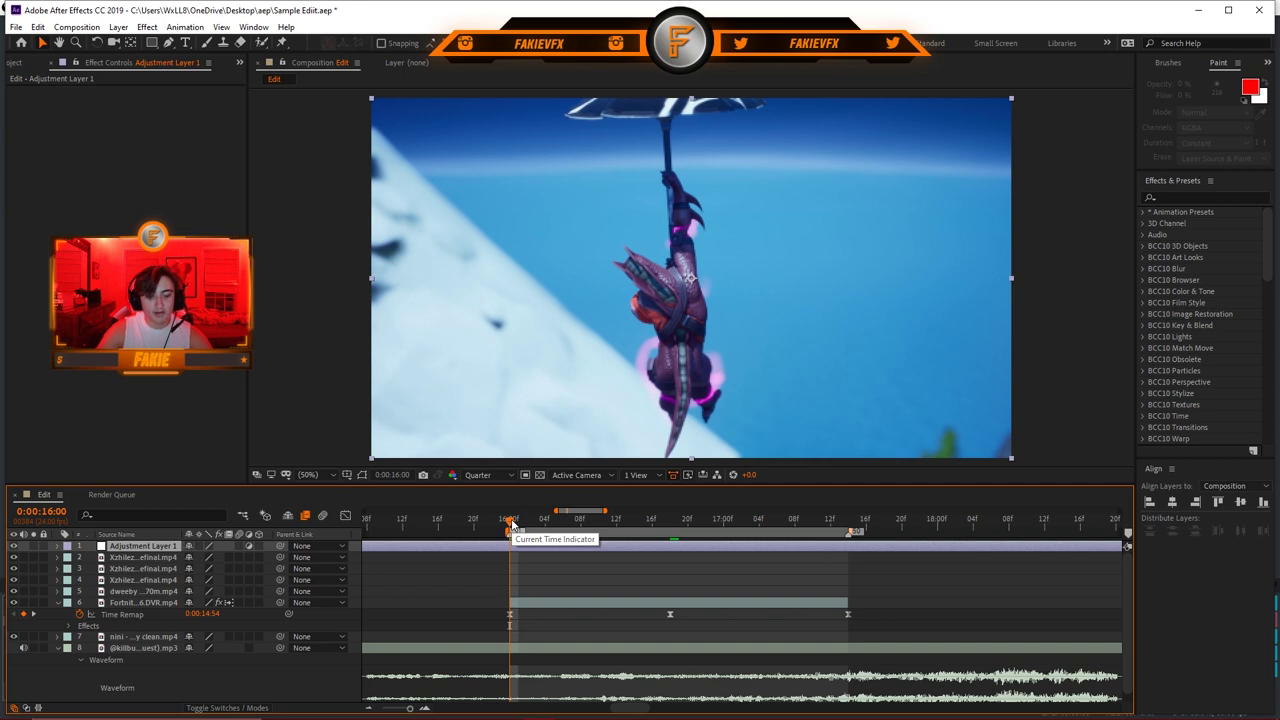
key("alt+bracketleft")
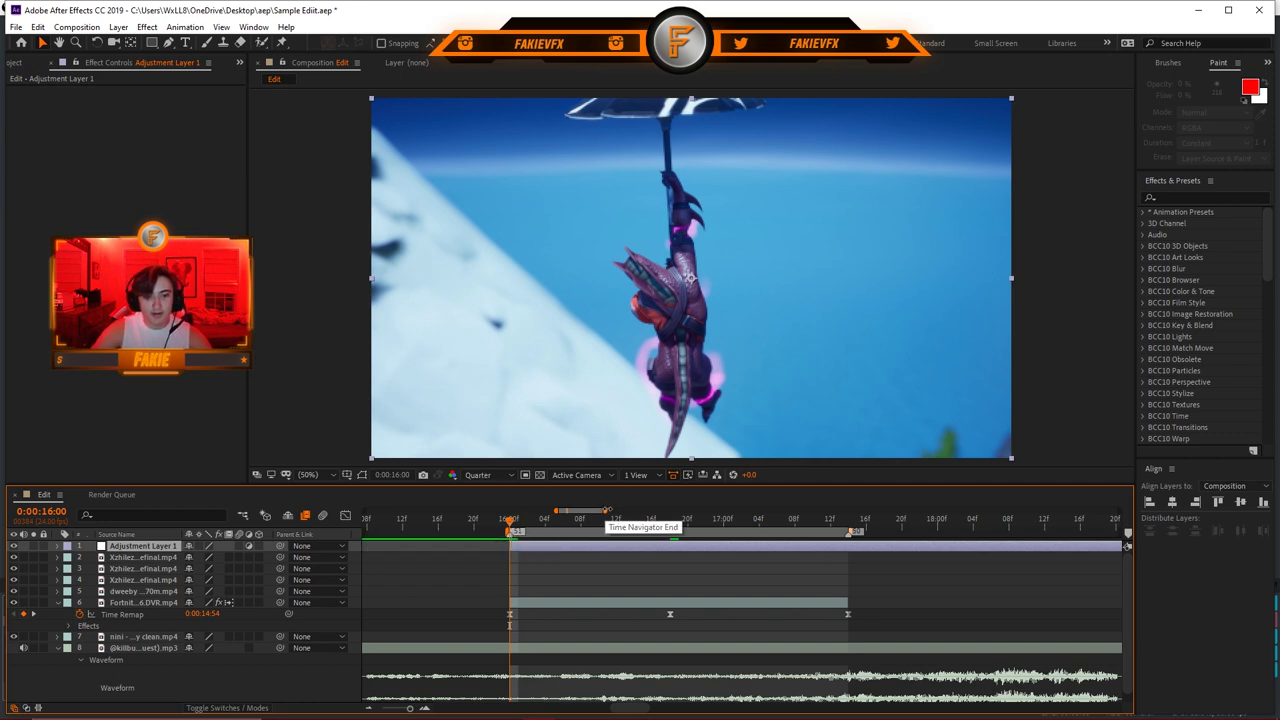
left_click_drag(632, 511, 660, 511)
left_click(742, 524)
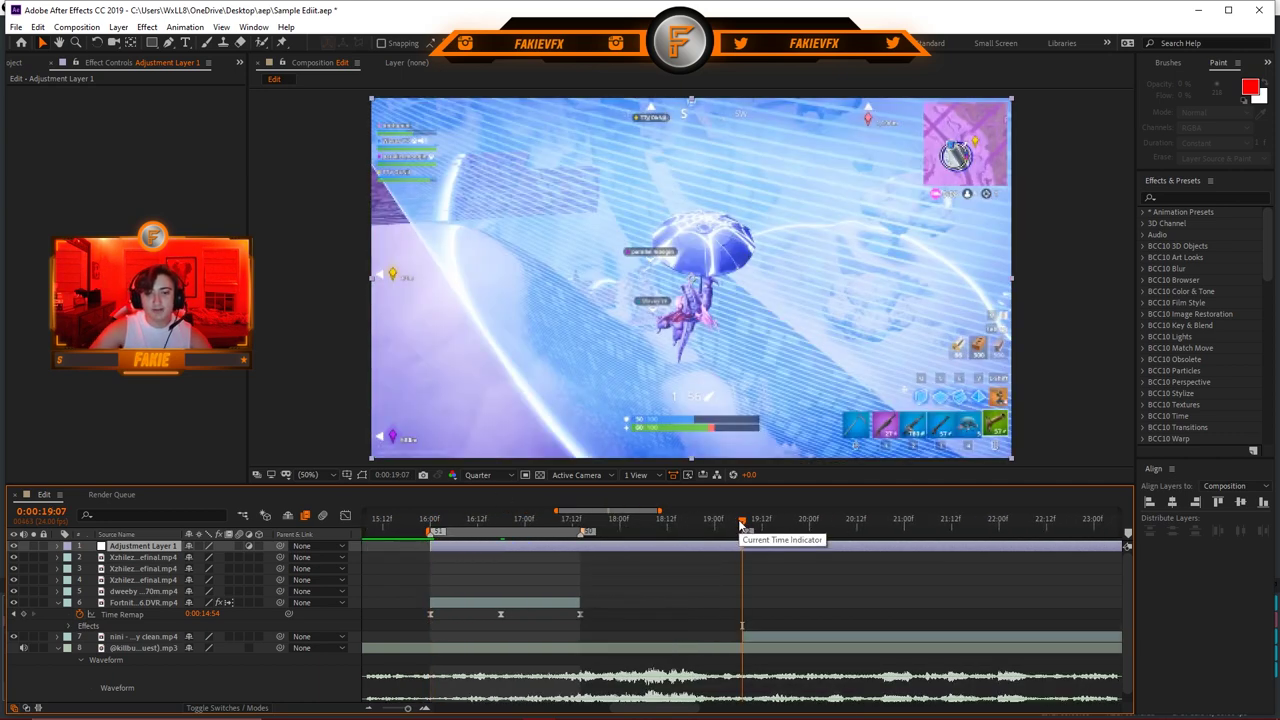
key("alt+bracketright")
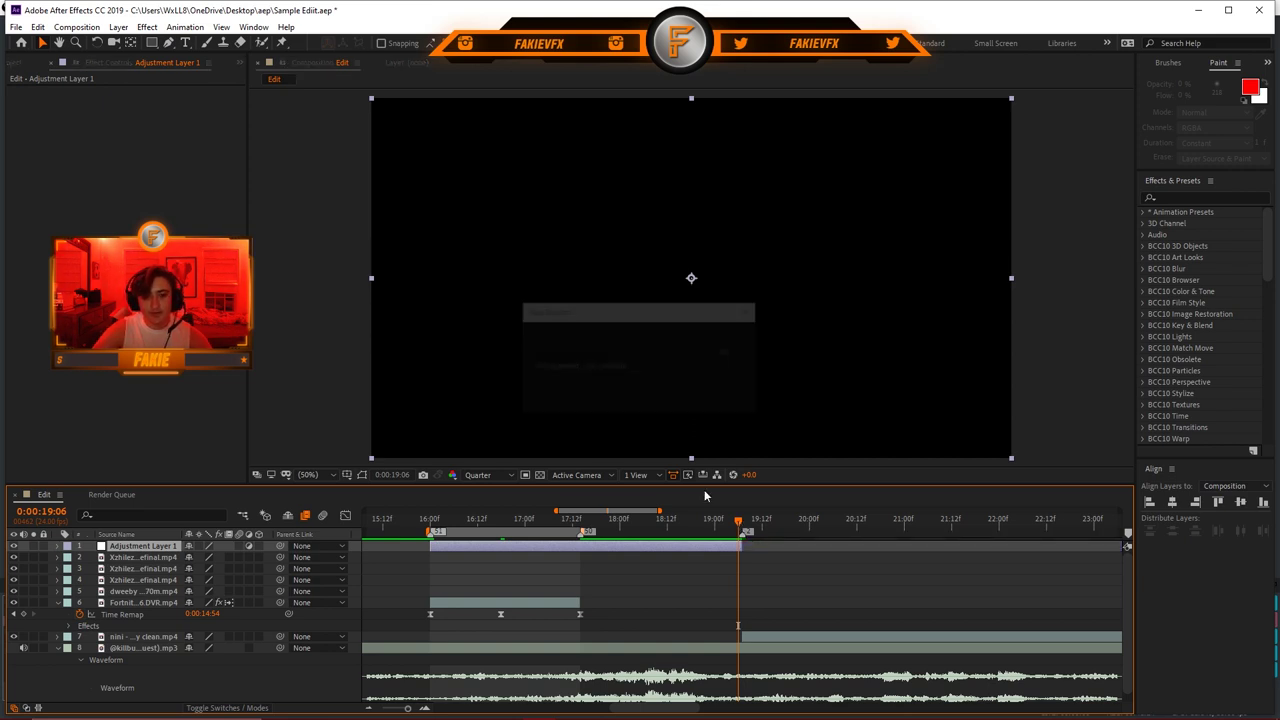
Step: Apply Motion Tile to the adjustment layer with Output Height 75 to create cinematic bars, and check the framing at 0:00:16:14
left_click(516, 521)
key("ctrl+space")
type("motion")
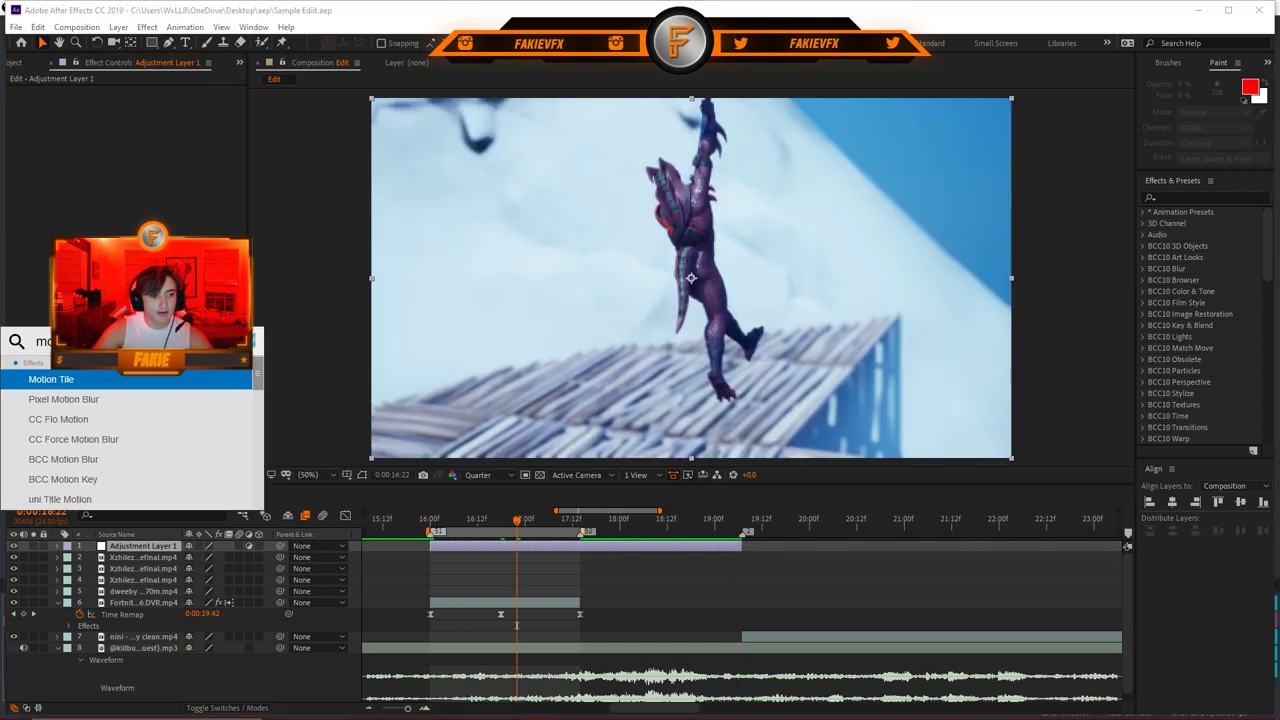
key("Return")
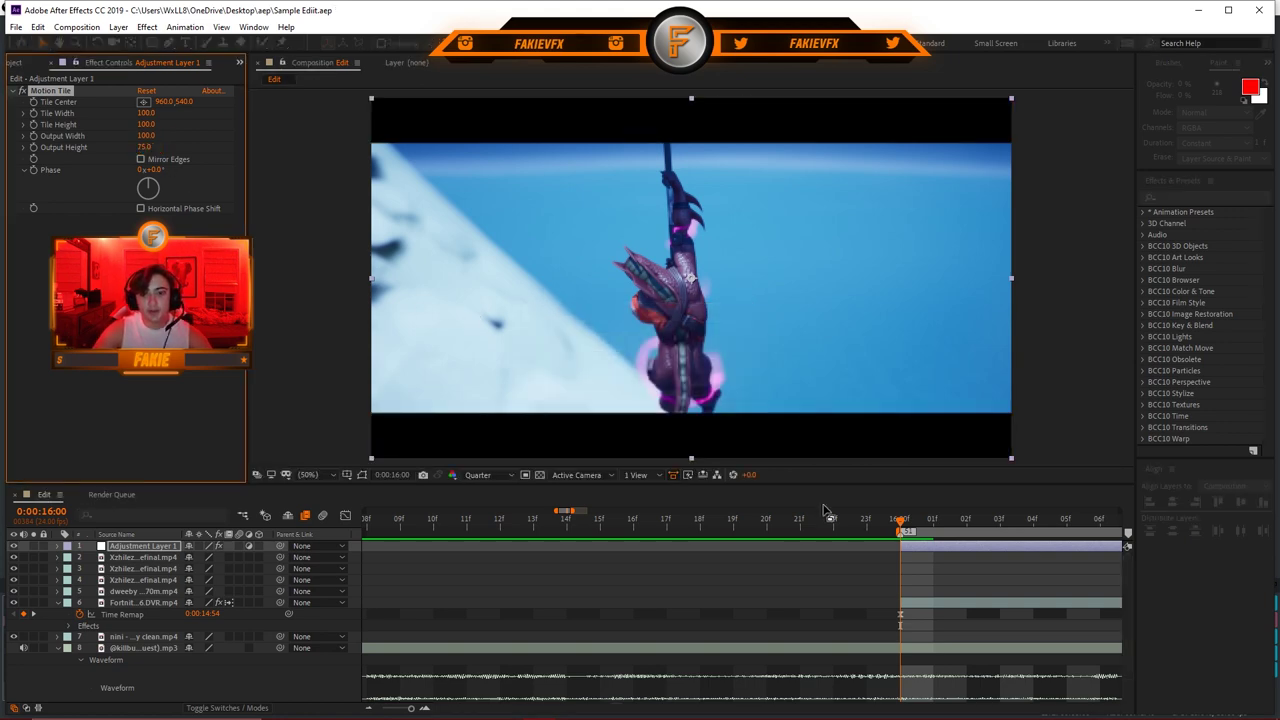
key("minus")
left_click(733, 522)
left_click(150, 288)
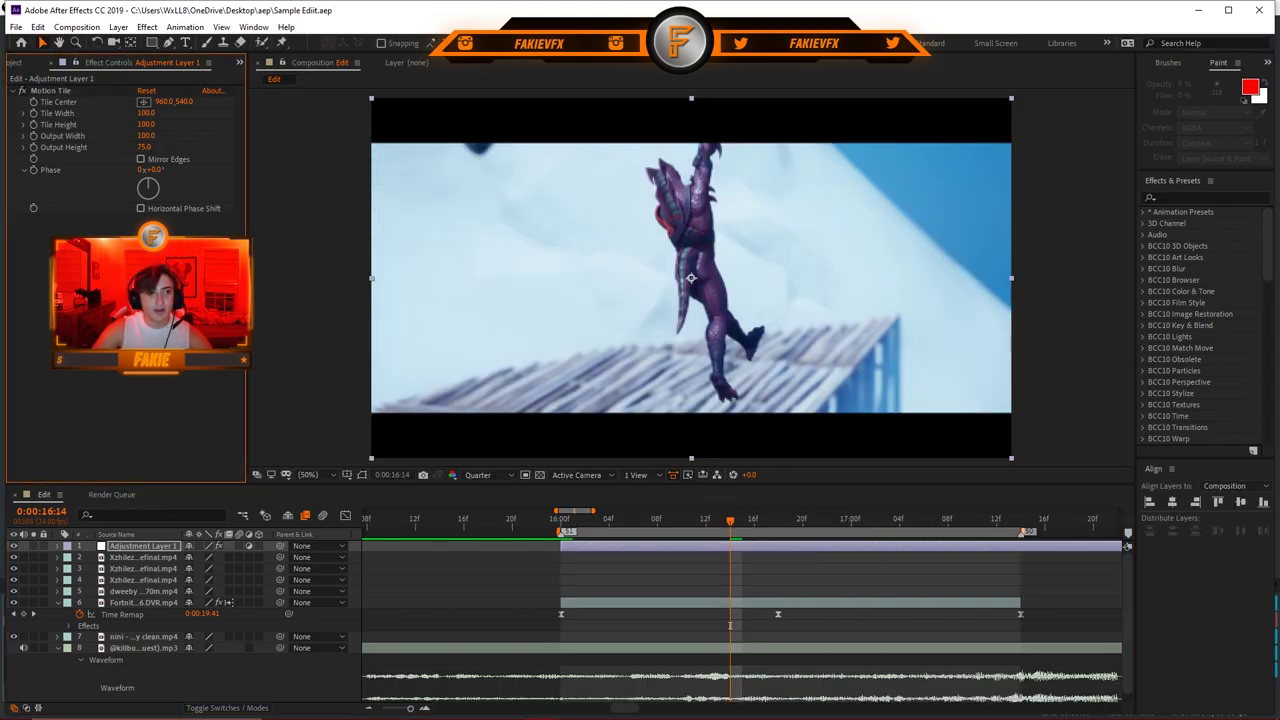
key("ctrl+space")
type("p")
key("Escape")
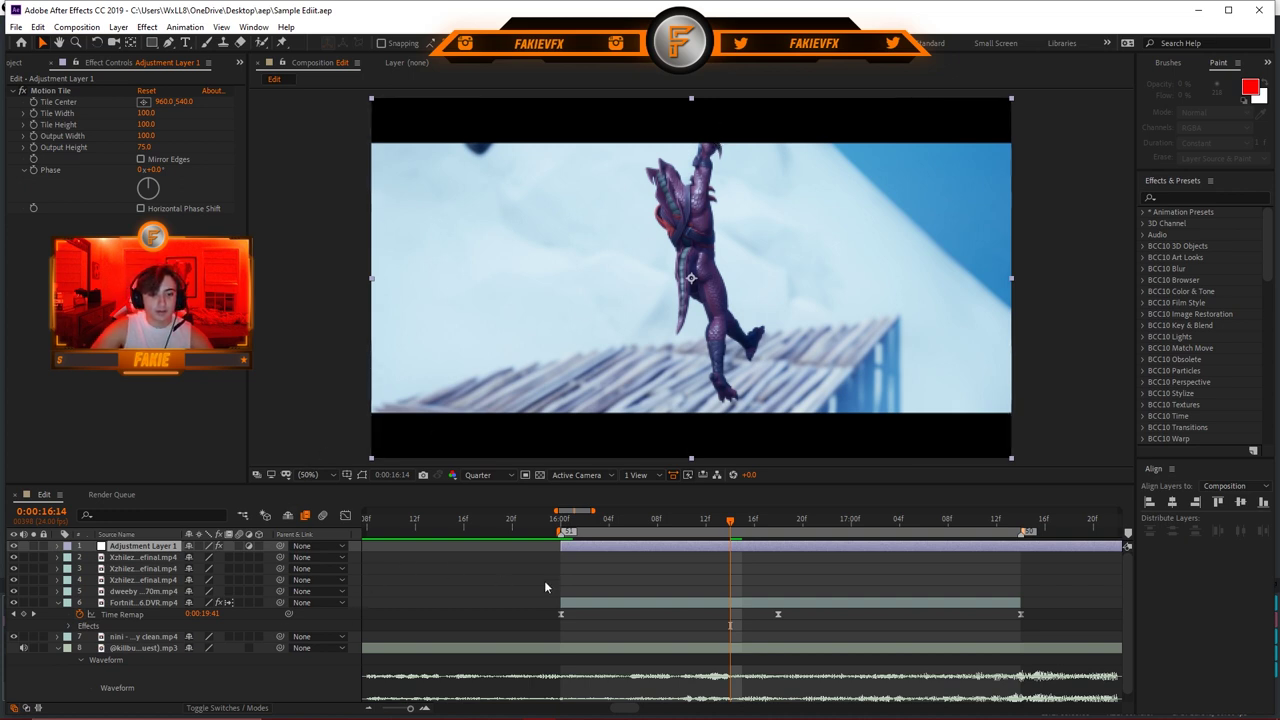
Step: Lower the Fortnite clip within the cinematic bars by setting its Position to about 960, 648
left_click(591, 602)
key("p")
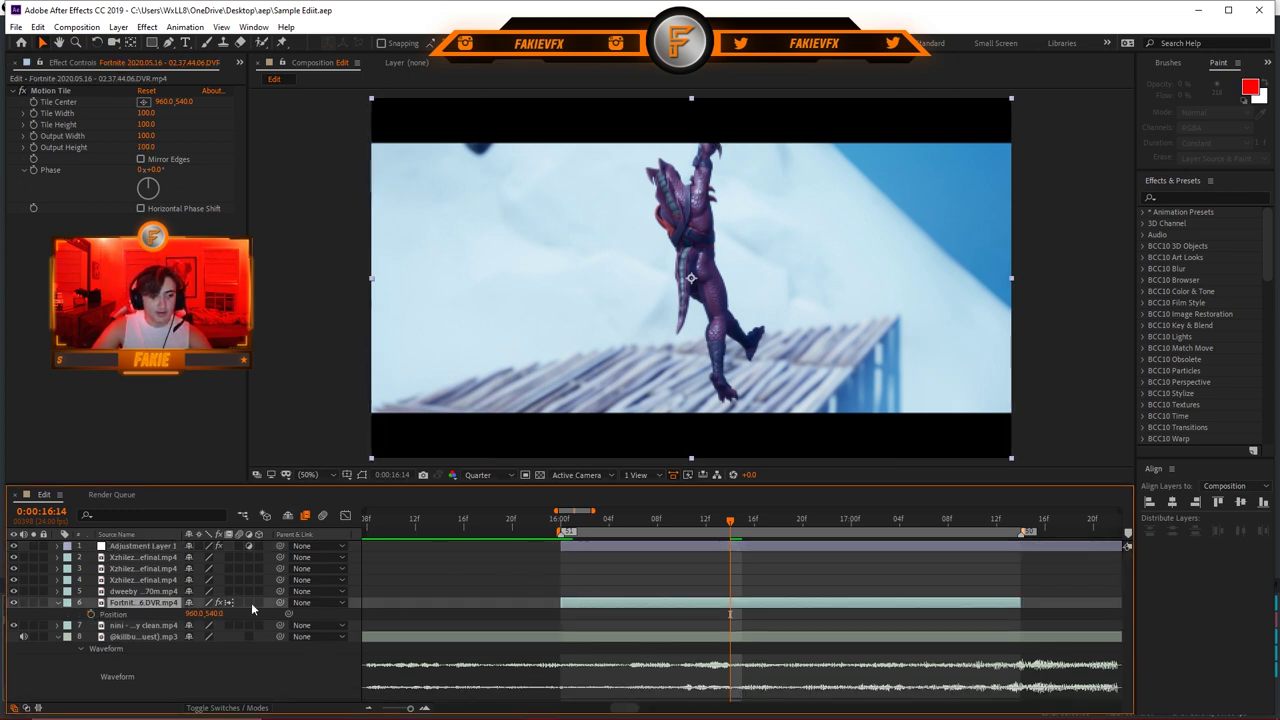
left_click_drag(217, 620, 290, 616)
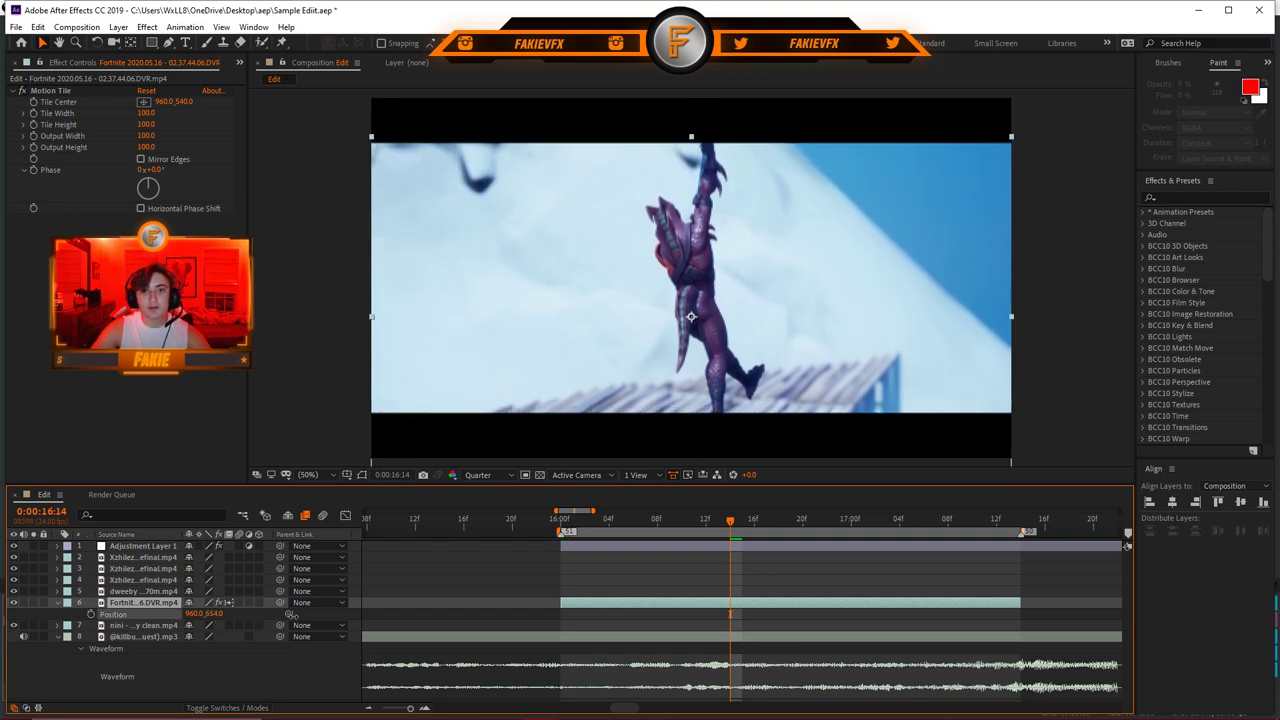
Step: Preview the reframed Fortnite clip from 0:00:16:00 and show its Time Remap keyframes again
left_click(586, 566)
key("space")
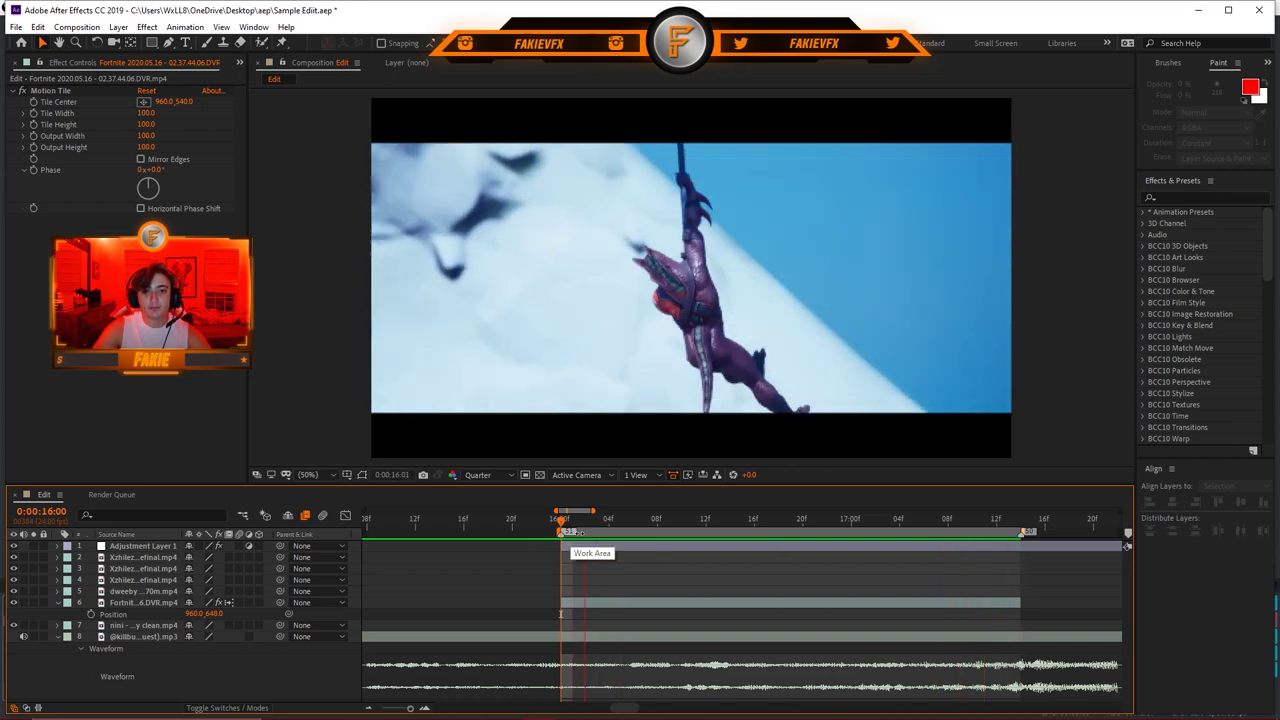
left_click(597, 605)
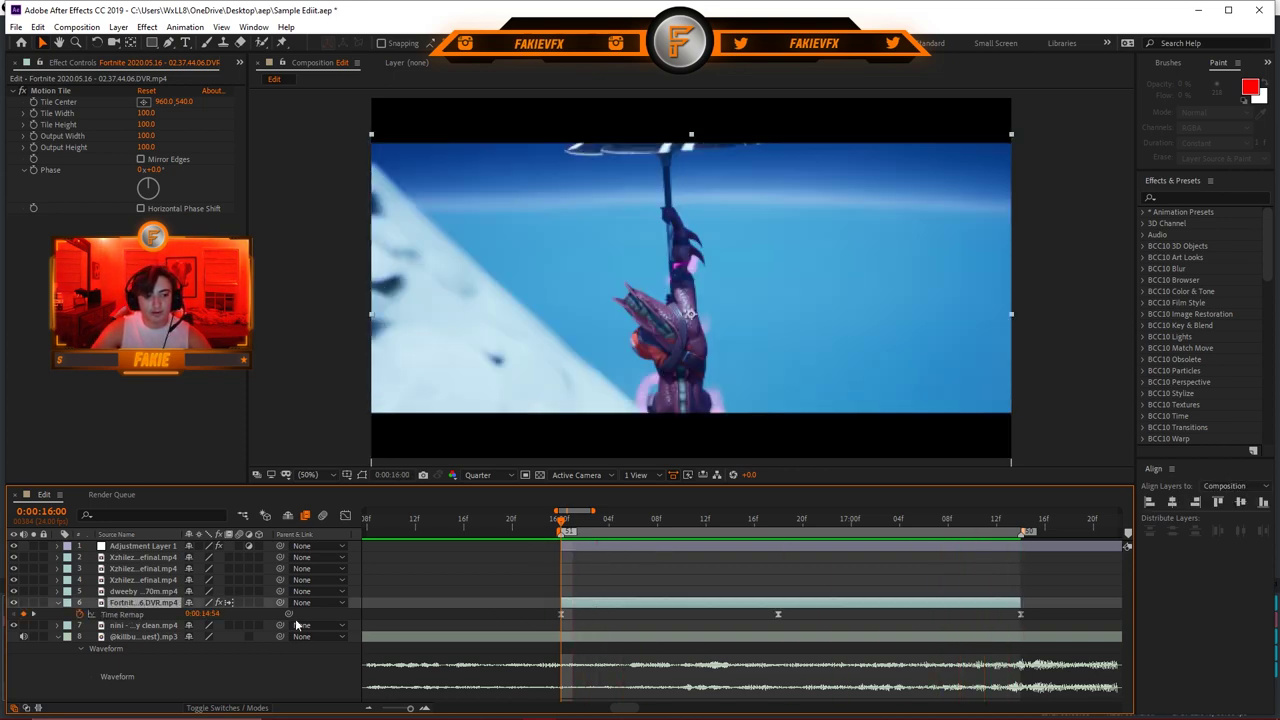
Step: Set the Fortnite clip's Time Remap value at 0:00:16:00 to 0:00:14:11 and preview the reversing ramp
left_click_drag(211, 617, 174, 624)
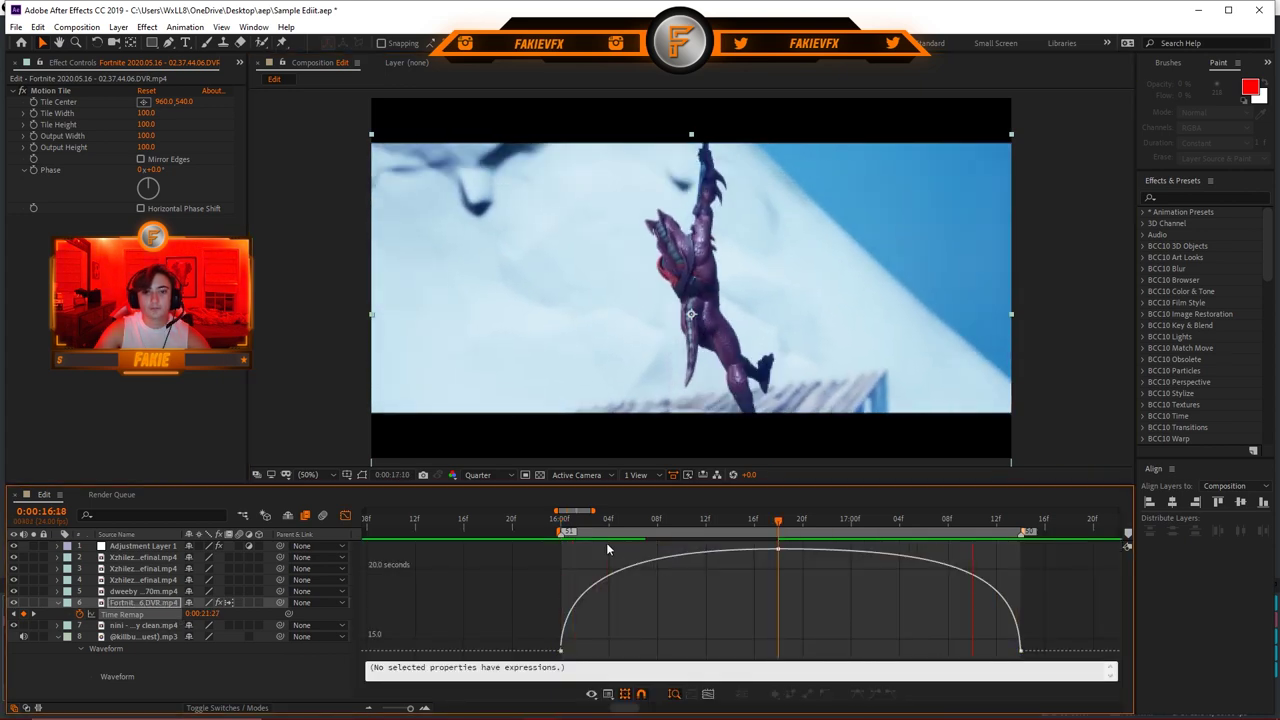
left_click(563, 522)
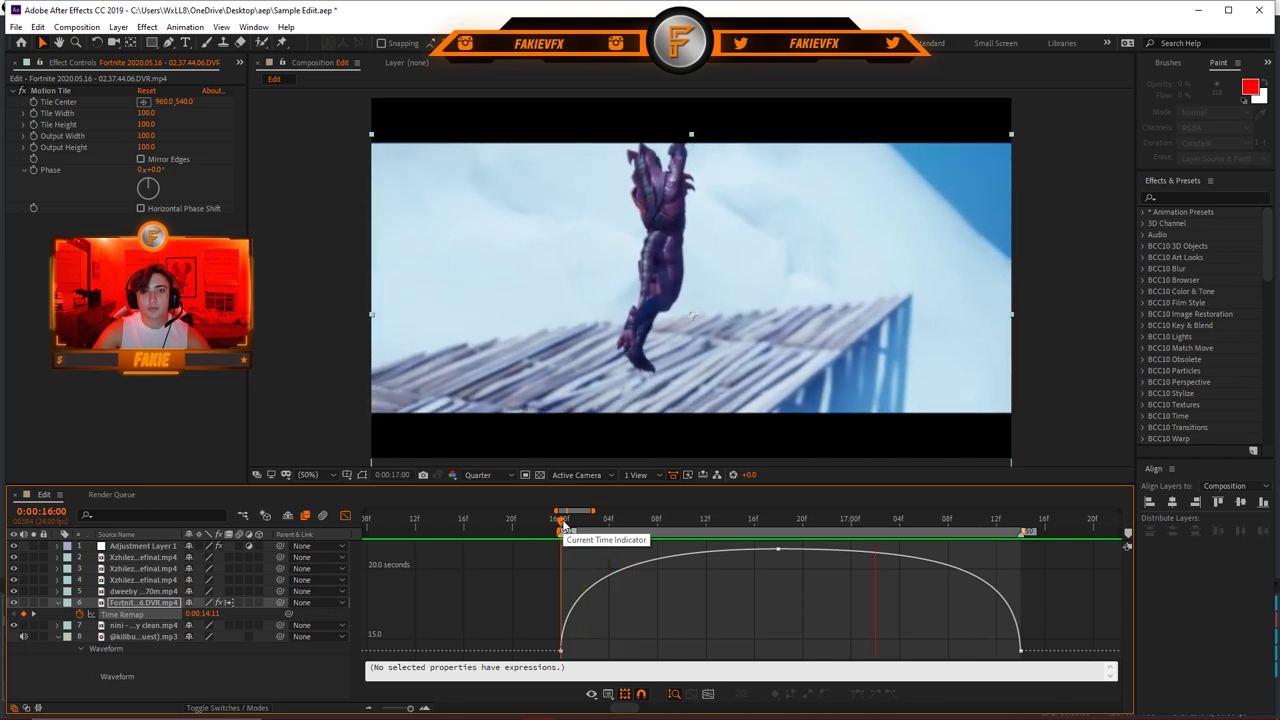
left_click(346, 516)
Step: Delete the clip's last Time Remap keyframe, move the middle keyframe to the clip's end at 0:00:17:14, and save the project
left_click_drag(597, 511, 627, 511)
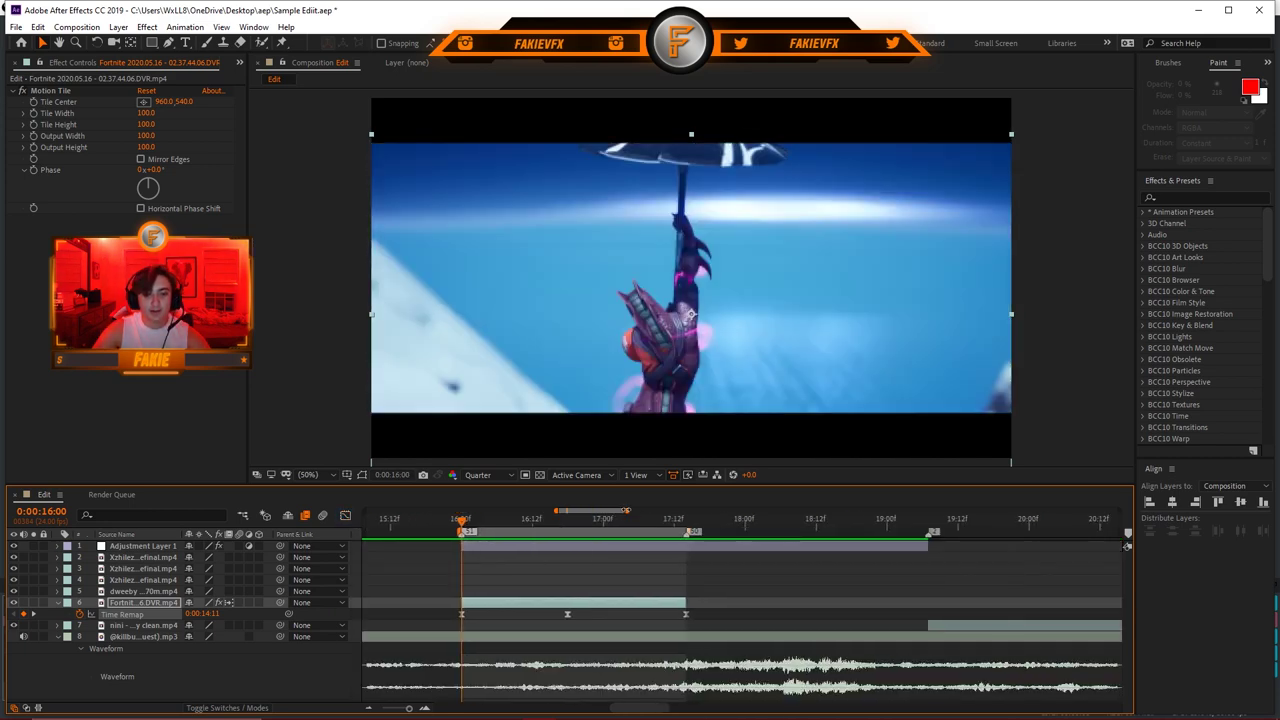
left_click_drag(713, 610, 650, 627)
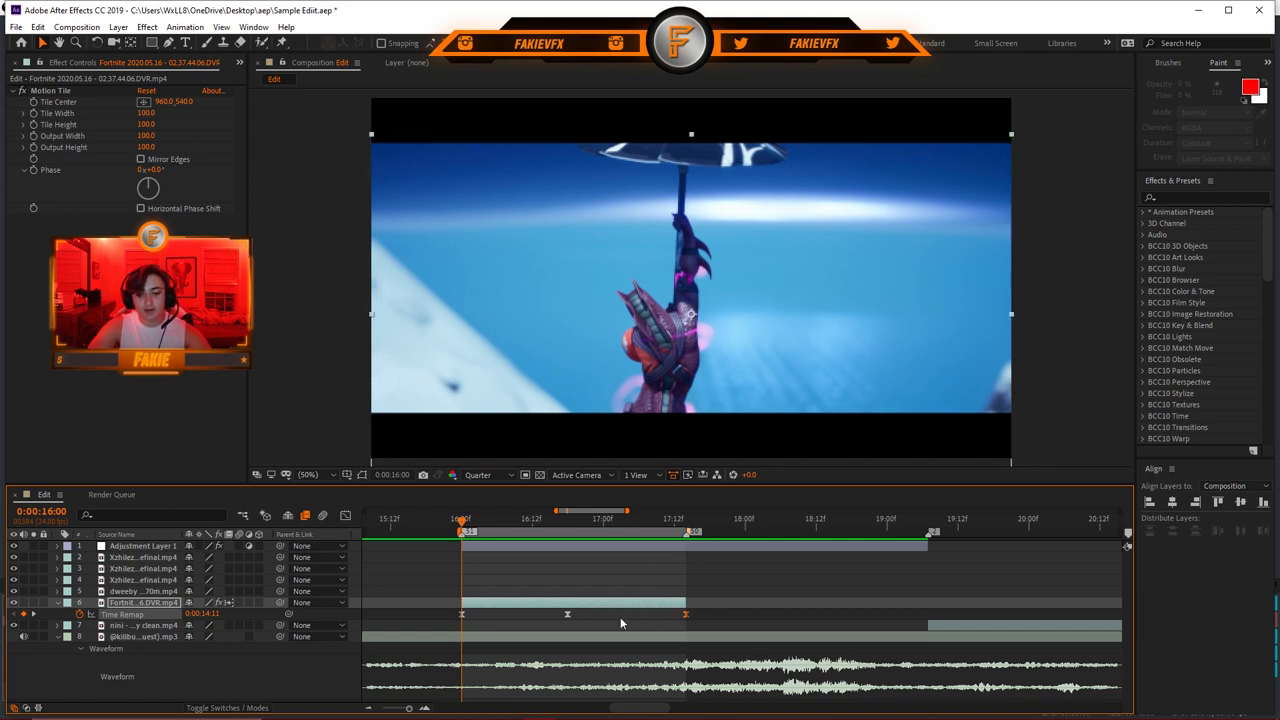
key("Delete")
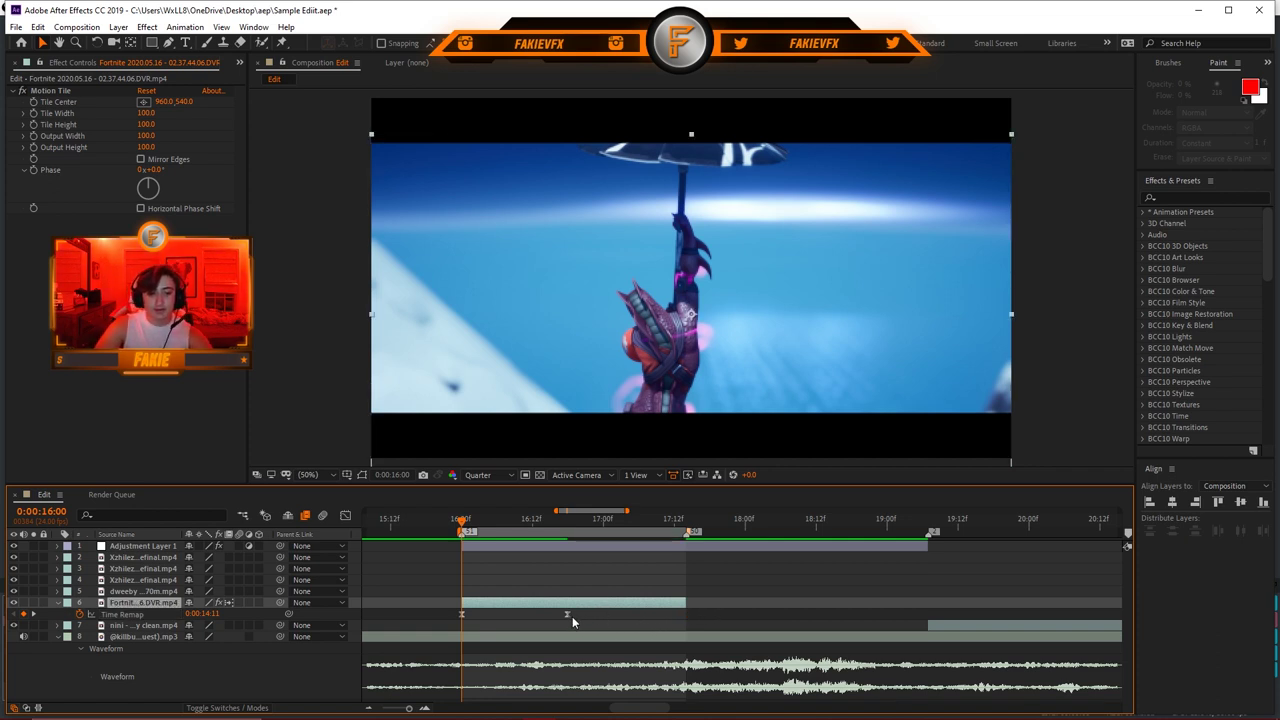
left_click_drag(568, 615, 666, 618)
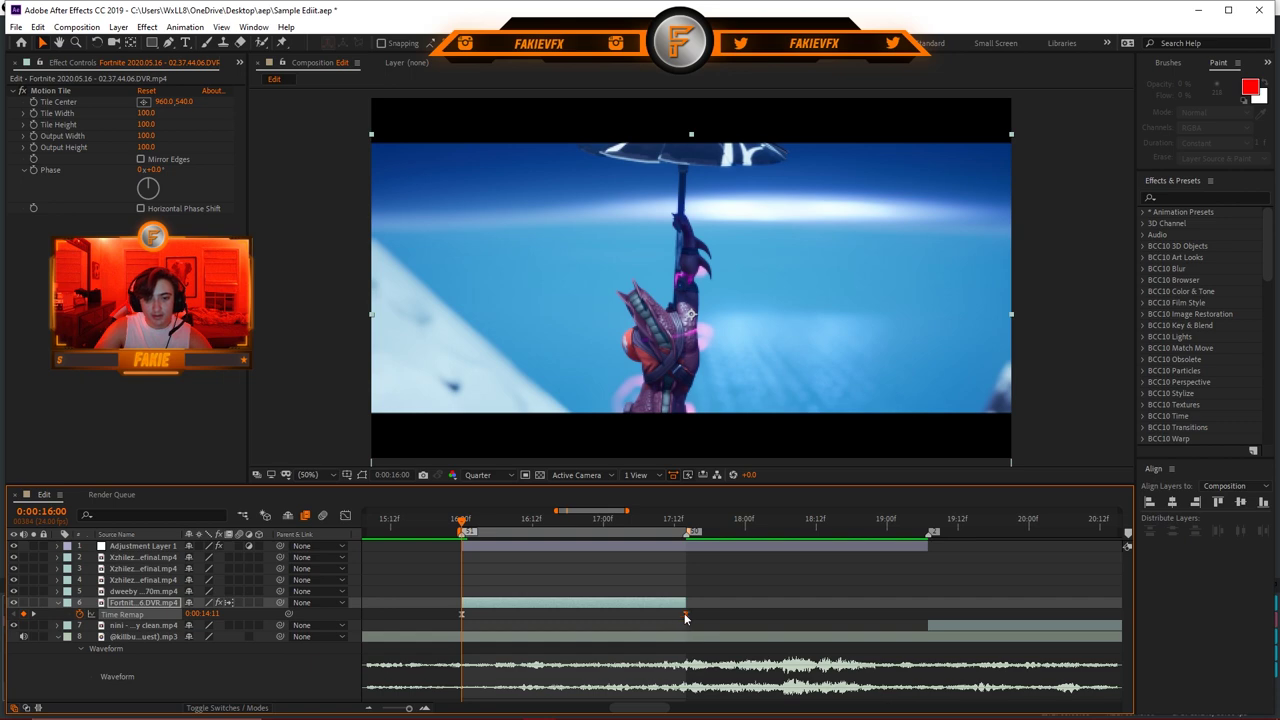
key("ctrl+s")
Step: Shape the Time Remap value curve into a fast-slow-fast ramp with steep handles on its start and end keyframes
key("shift+F3")
left_click_drag(625, 512, 607, 512)
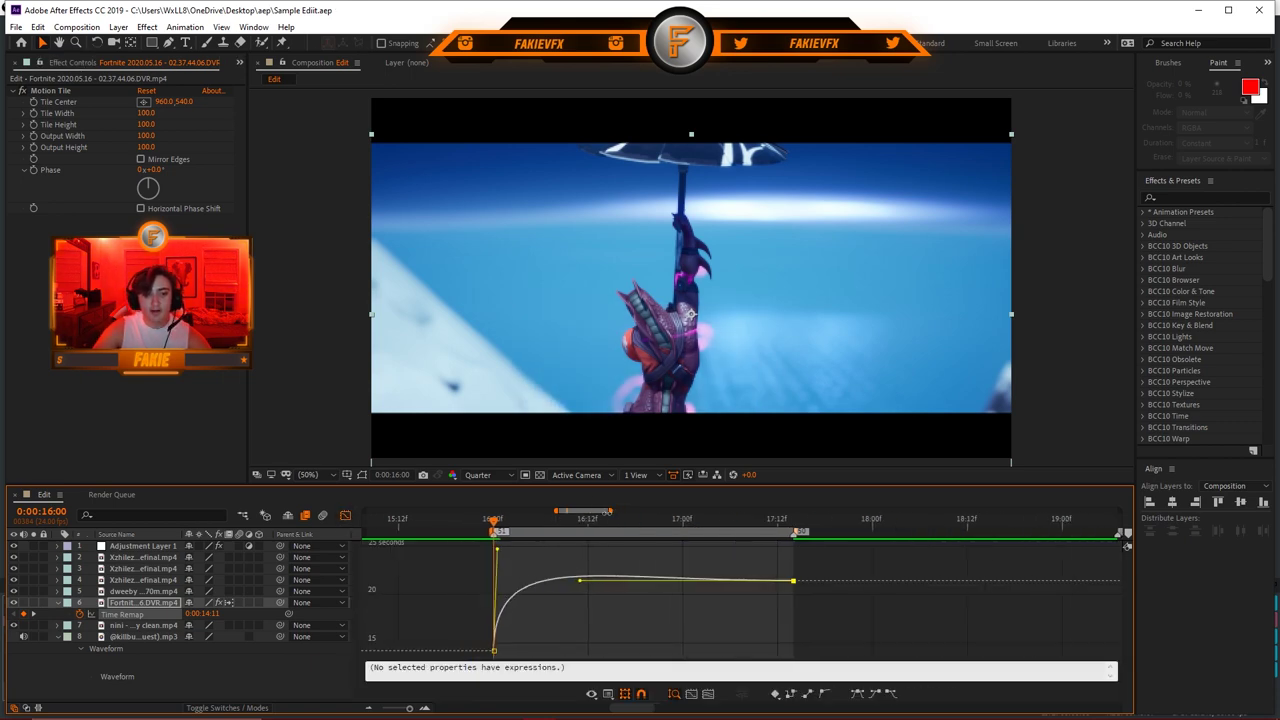
key("grave")
left_click_drag(510, 166, 514, 388)
left_click_drag(605, 150, 831, 416)
left_click_drag(519, 274, 525, 257)
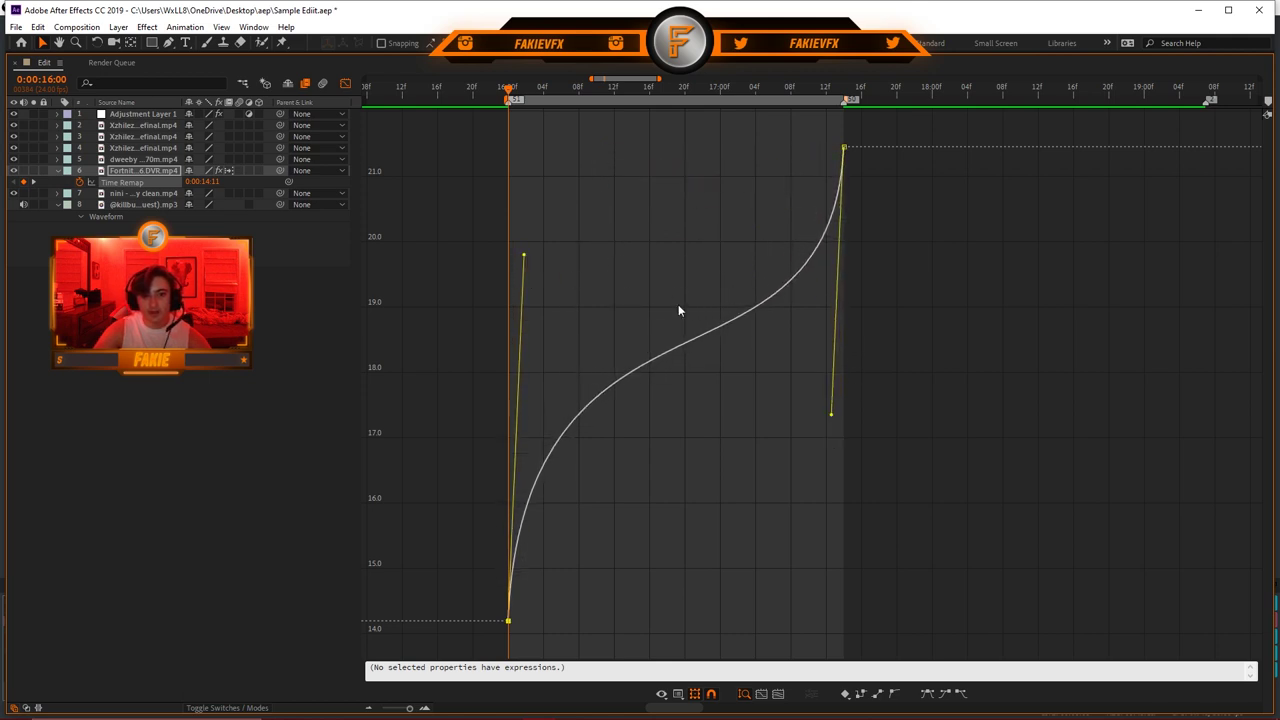
left_click_drag(831, 427, 826, 433)
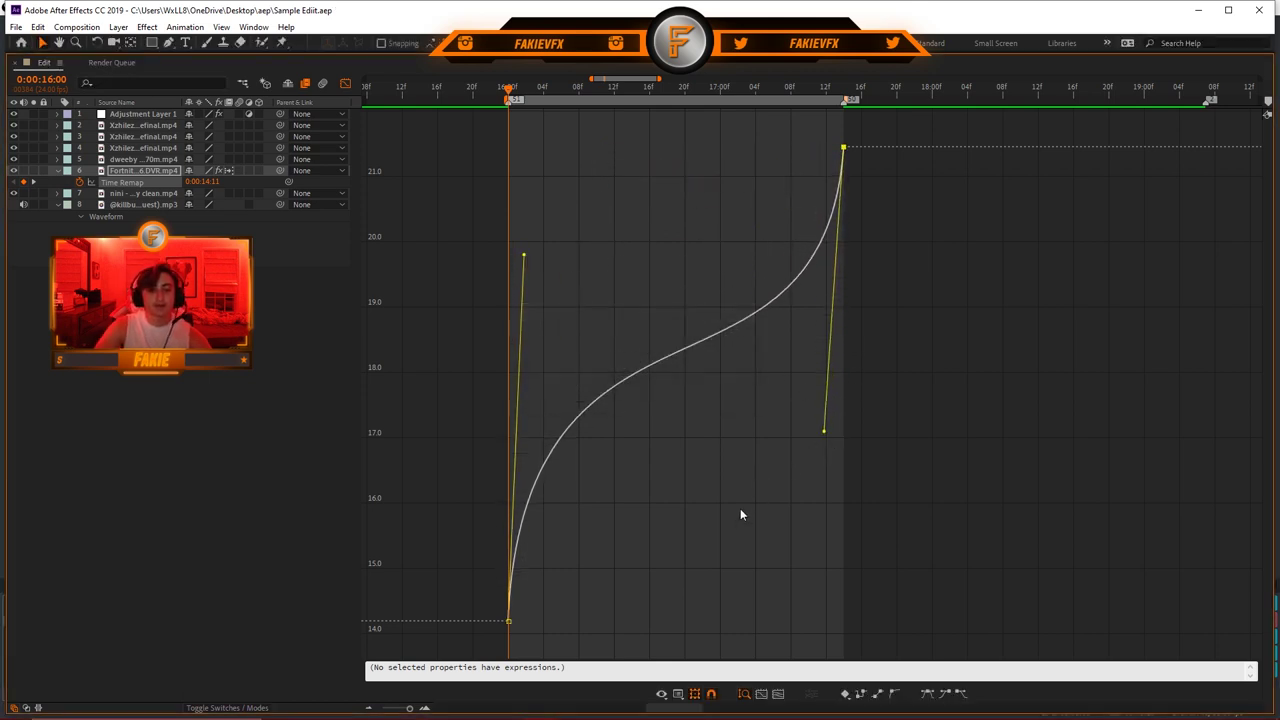
Step: Preview the fast-slow-fast ramp on the Fortnite clip from 0:00:16:00
key("grave")
key("shift+F3")
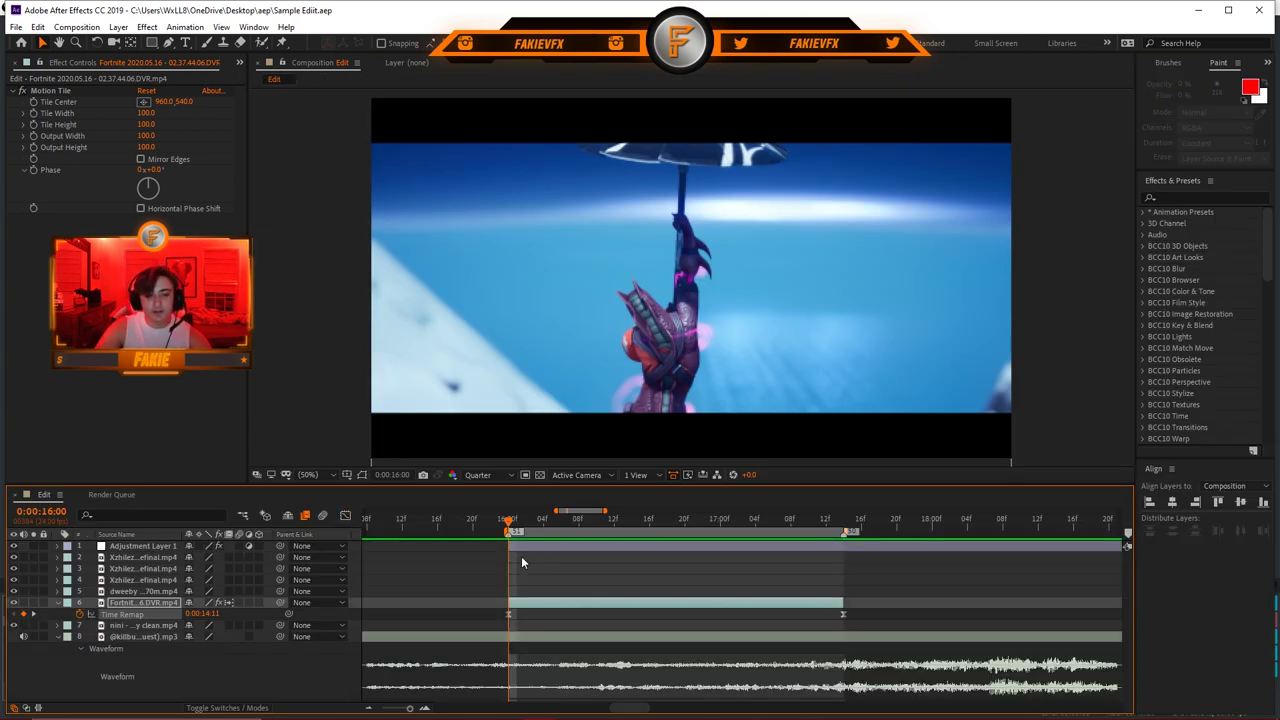
left_click(521, 556)
key("space")
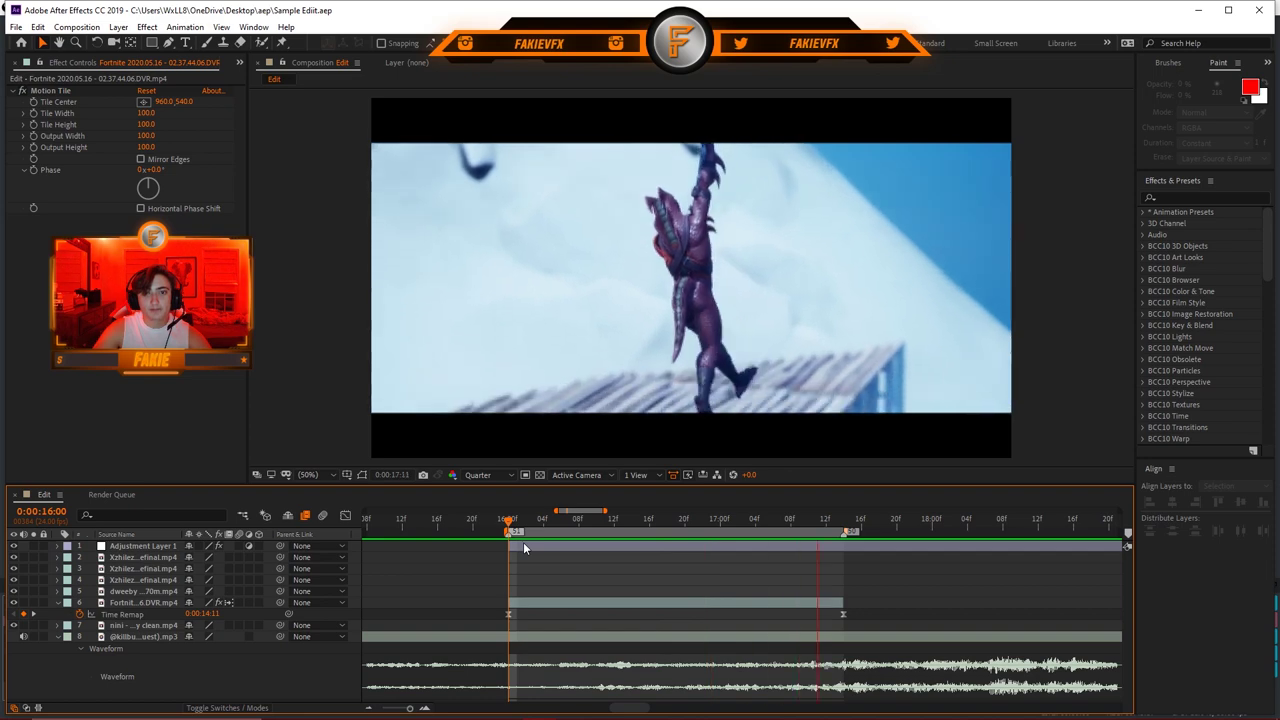
key("space")
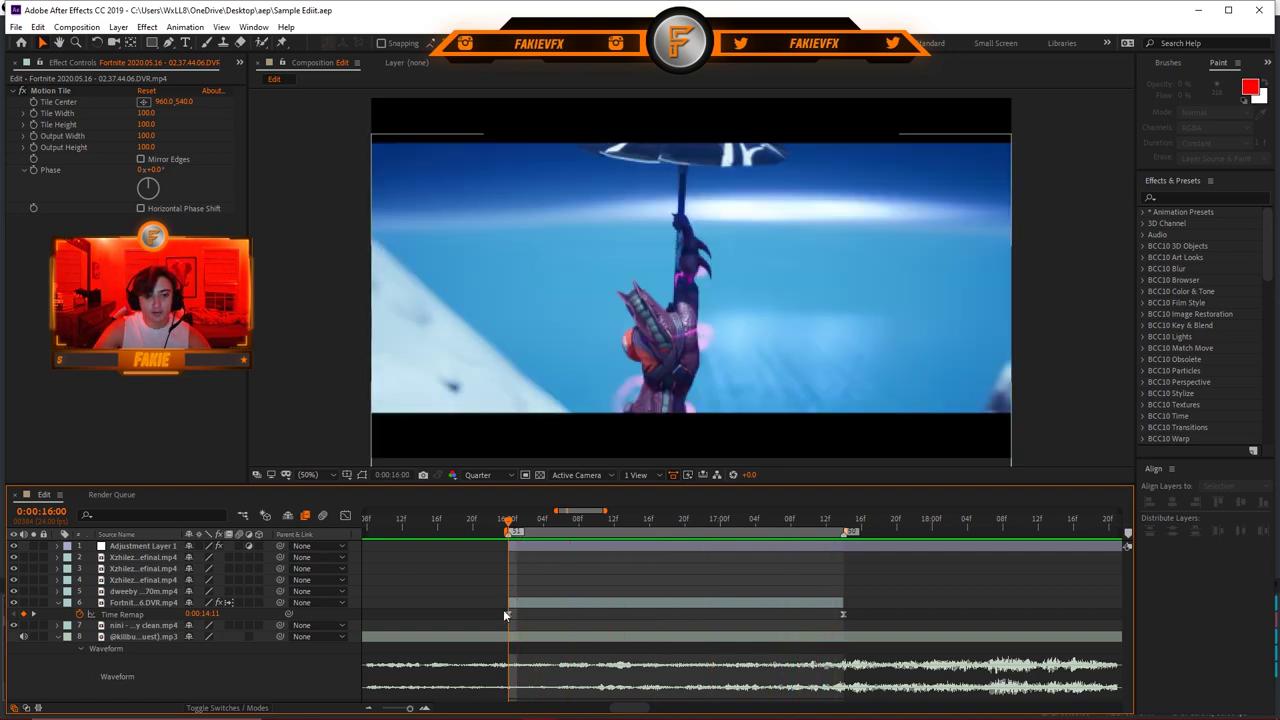
Step: Raise the end Time Remap keyframe to about 21.7 seconds, shorten both curve handles for a gentler ramp, and preview it
left_click(503, 609)
key("shift+F3")
key("grave")
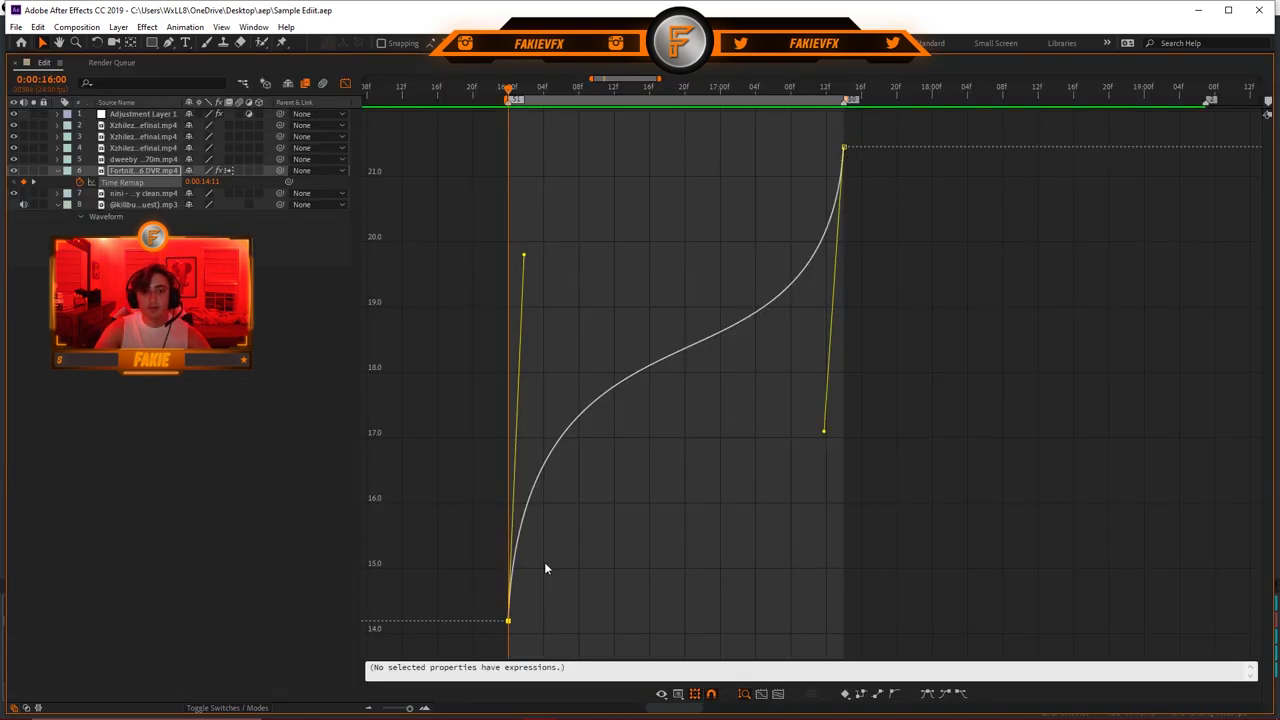
left_click_drag(845, 148, 845, 132)
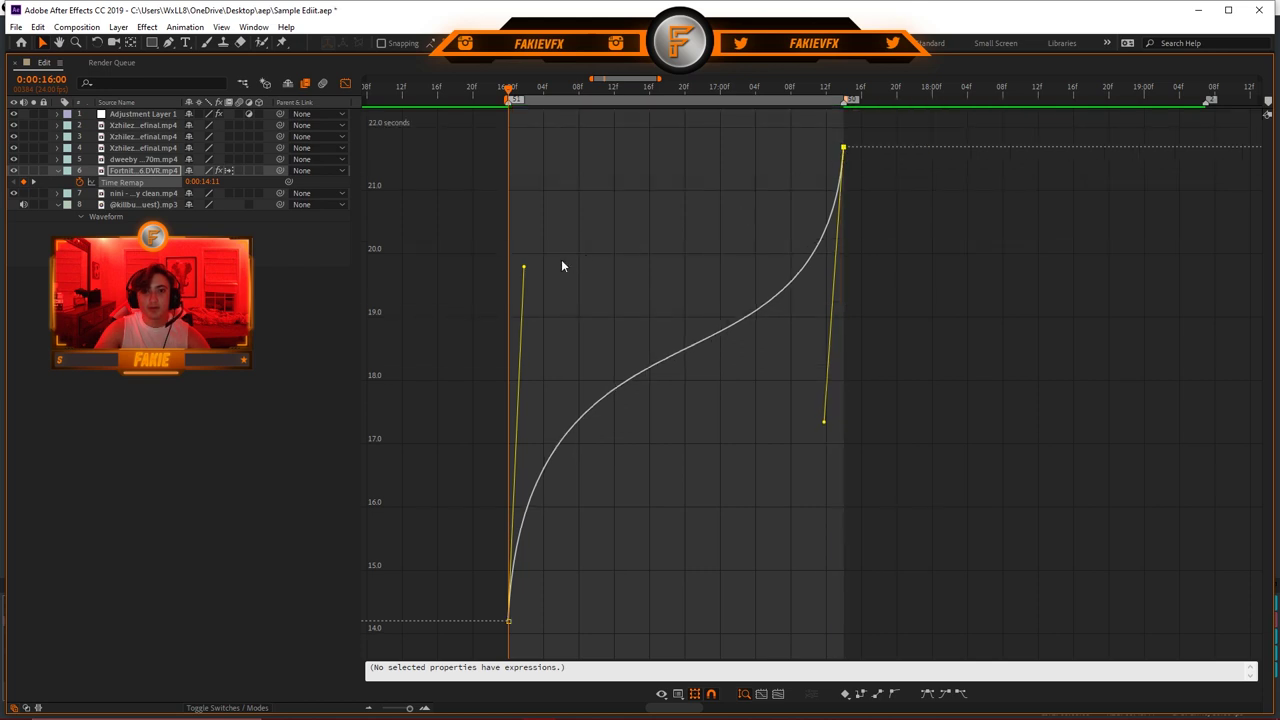
left_click_drag(525, 268, 533, 292)
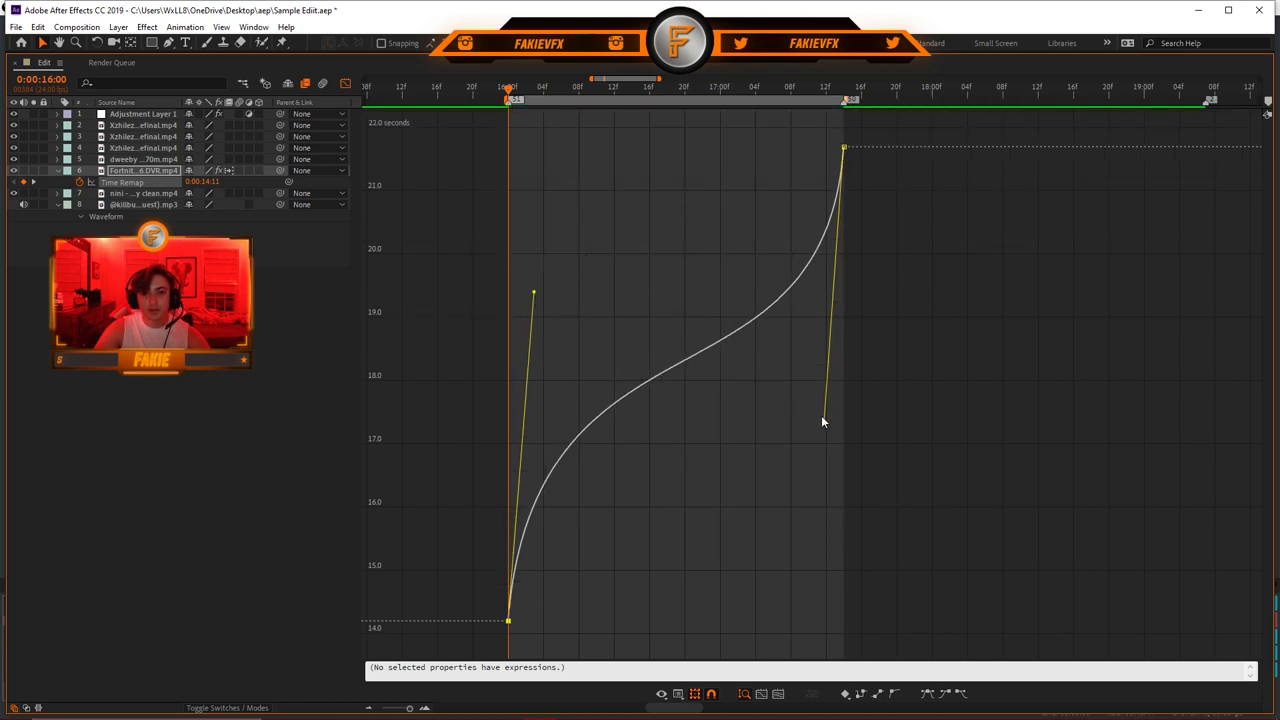
left_click_drag(821, 420, 816, 407)
key("grave")
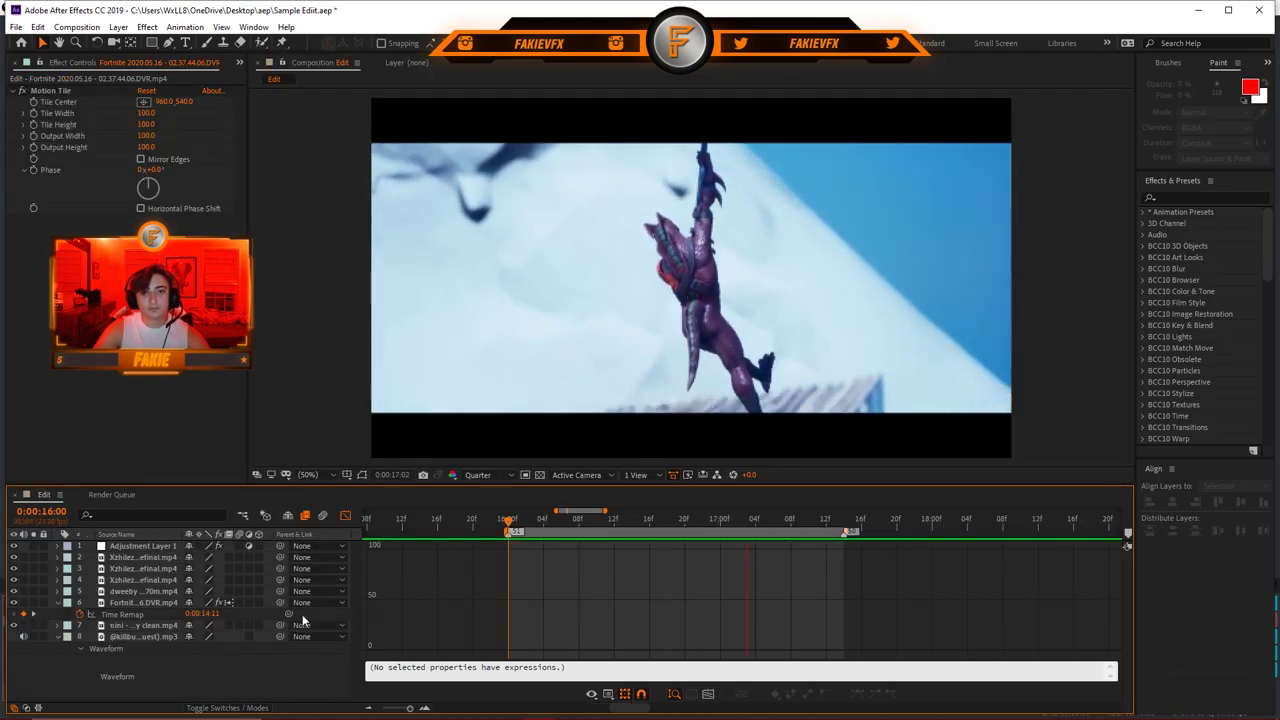
left_click(506, 524)
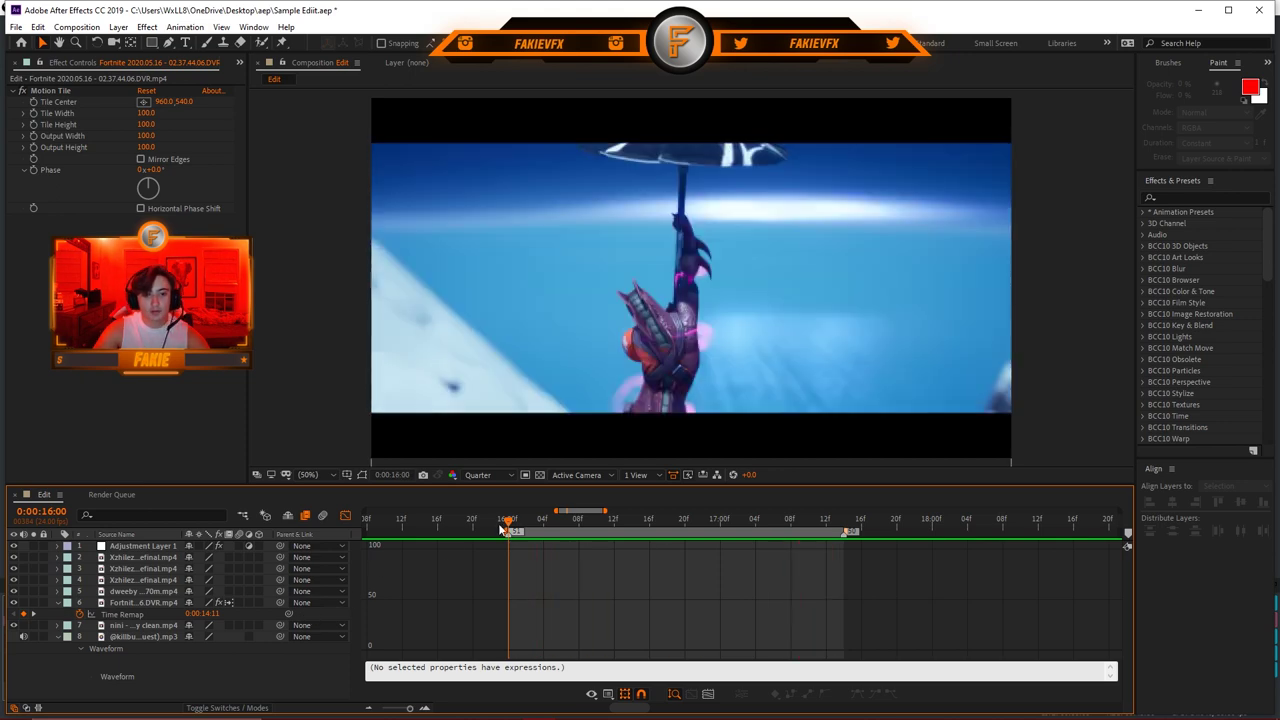
Step: Steepen the start handle and lengthen the end handle of the Time Remap curve, and preview the clip again
left_click(181, 617)
key("grave")
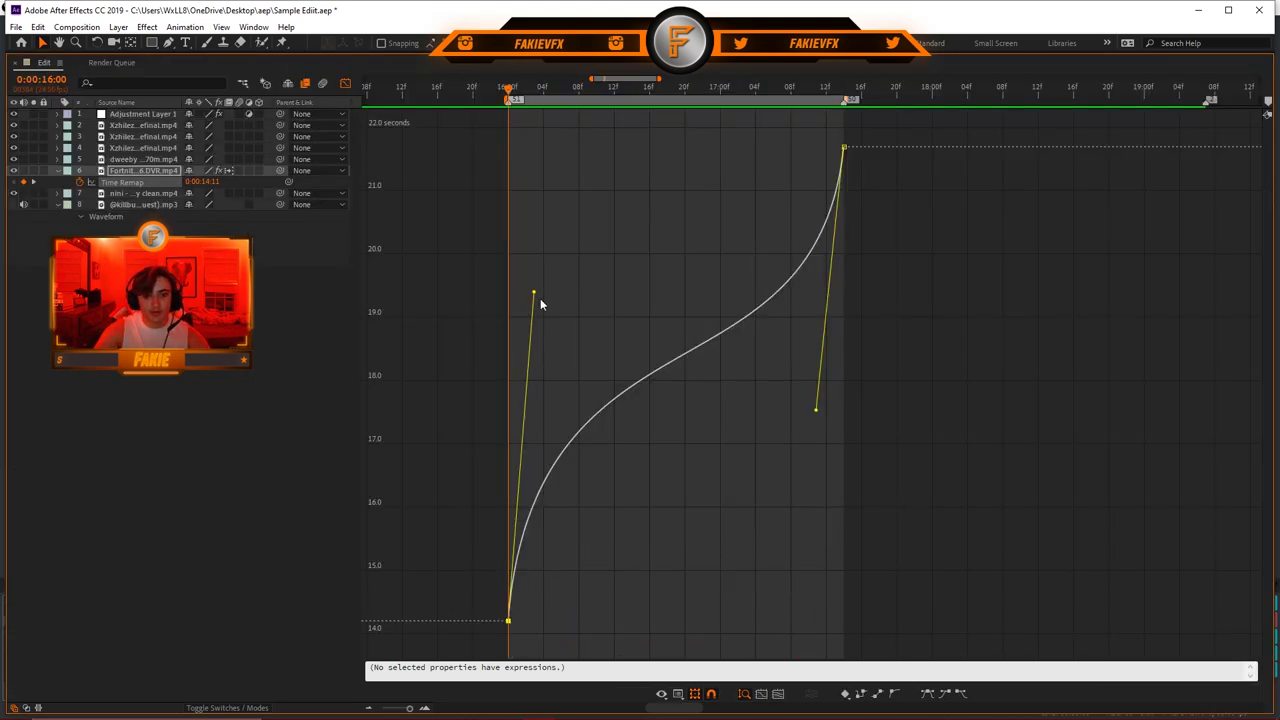
left_click_drag(533, 294, 530, 286)
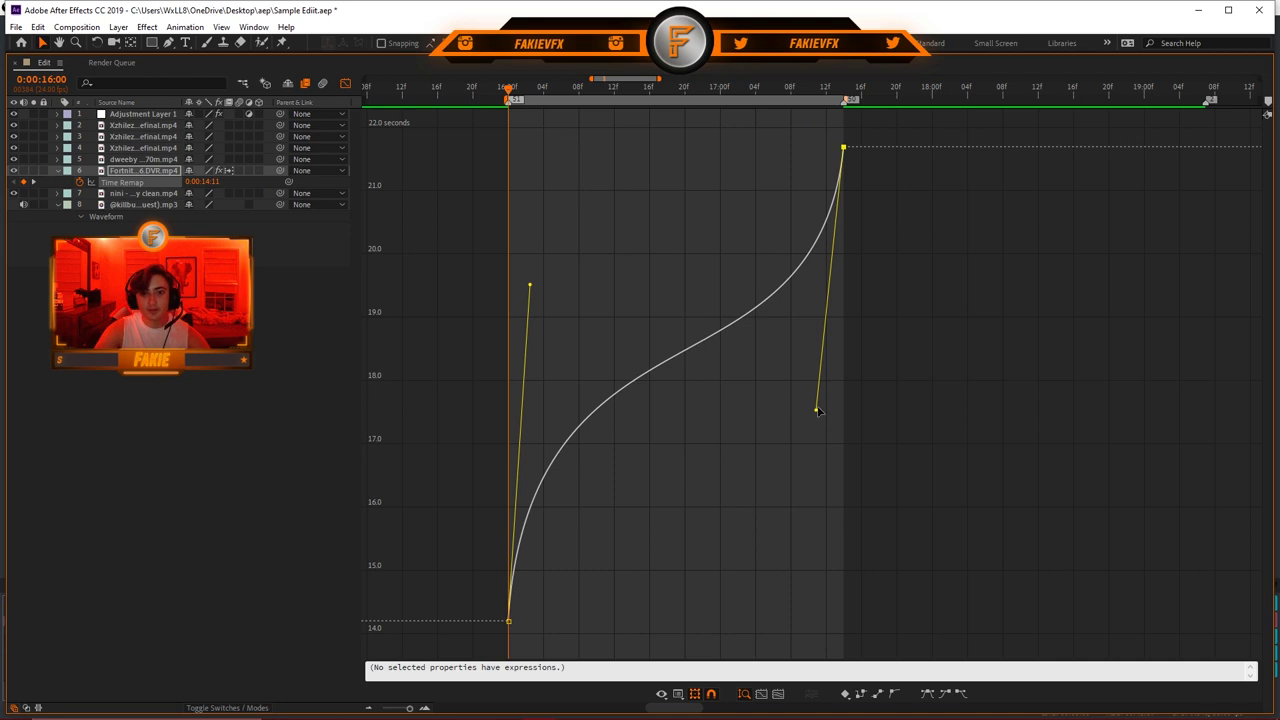
left_click_drag(817, 410, 820, 441)
key("grave")
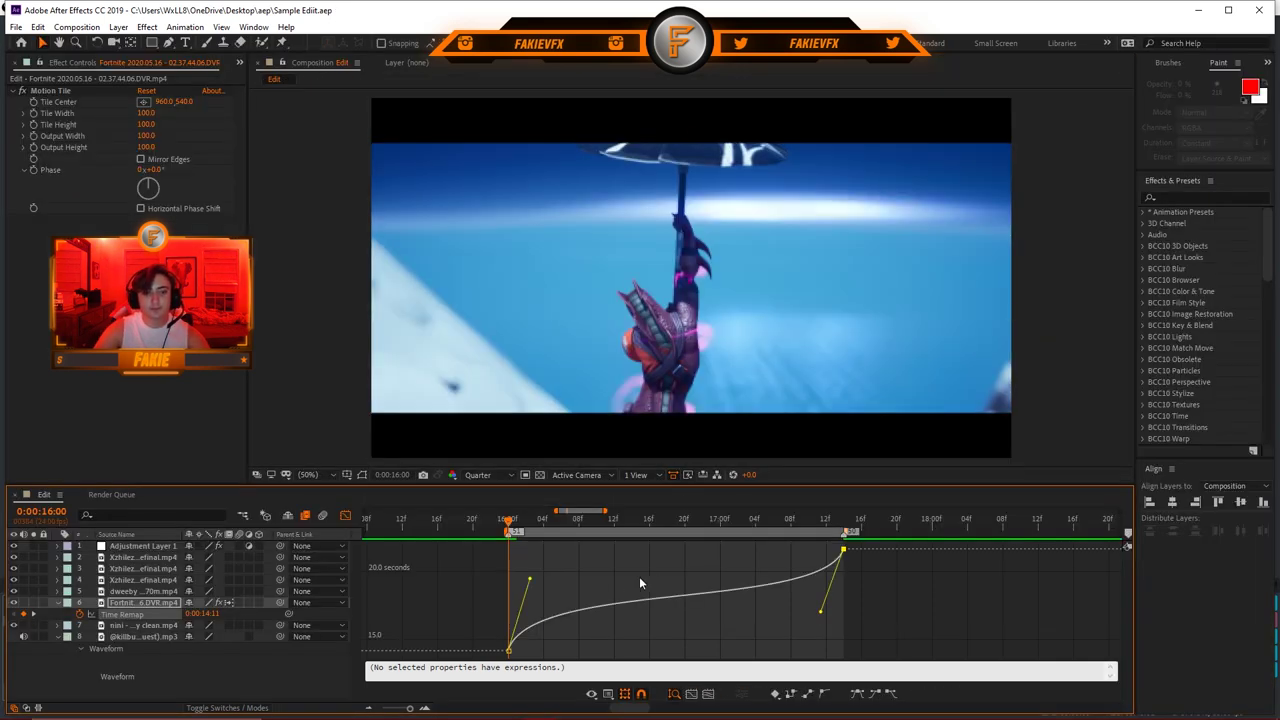
key("space")
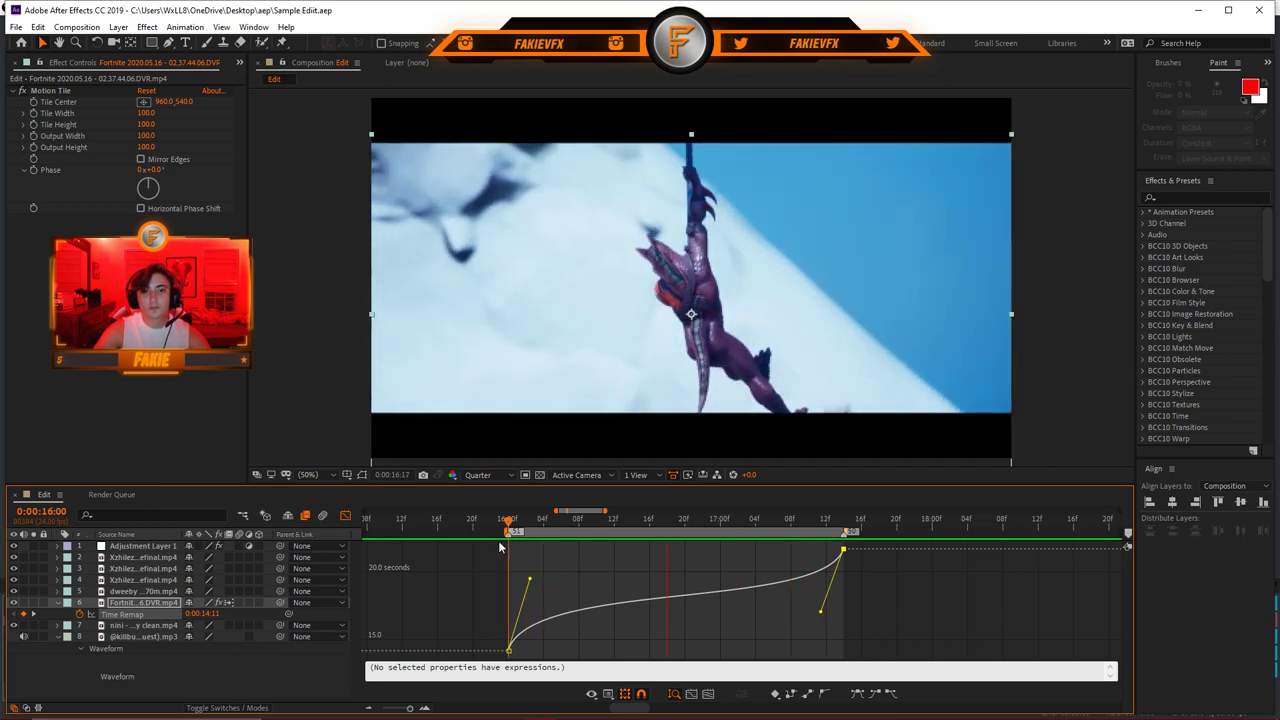
key("space")
Step: Set the work area from 0:00:17:14 to 0:00:19:06, listen to that part of the song, and save the project
key("shift+F3")
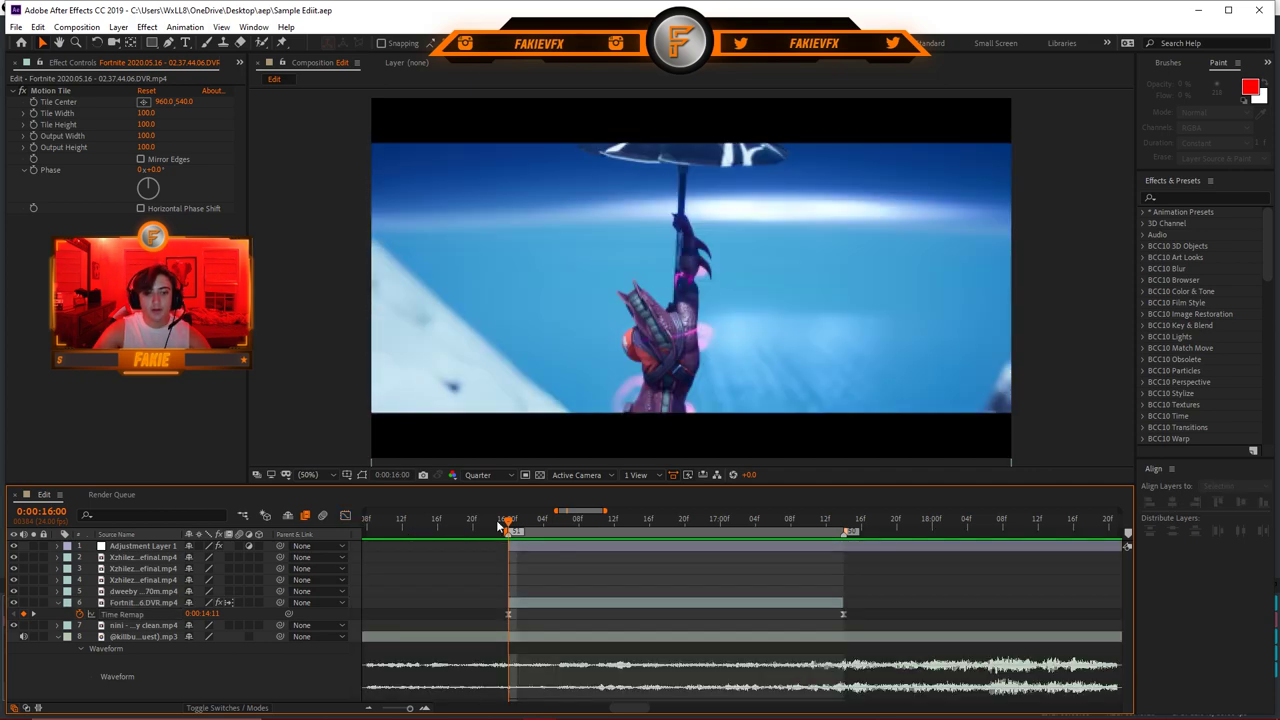
left_click_drag(510, 527, 877, 537)
key("b")
left_click_drag(605, 511, 630, 511)
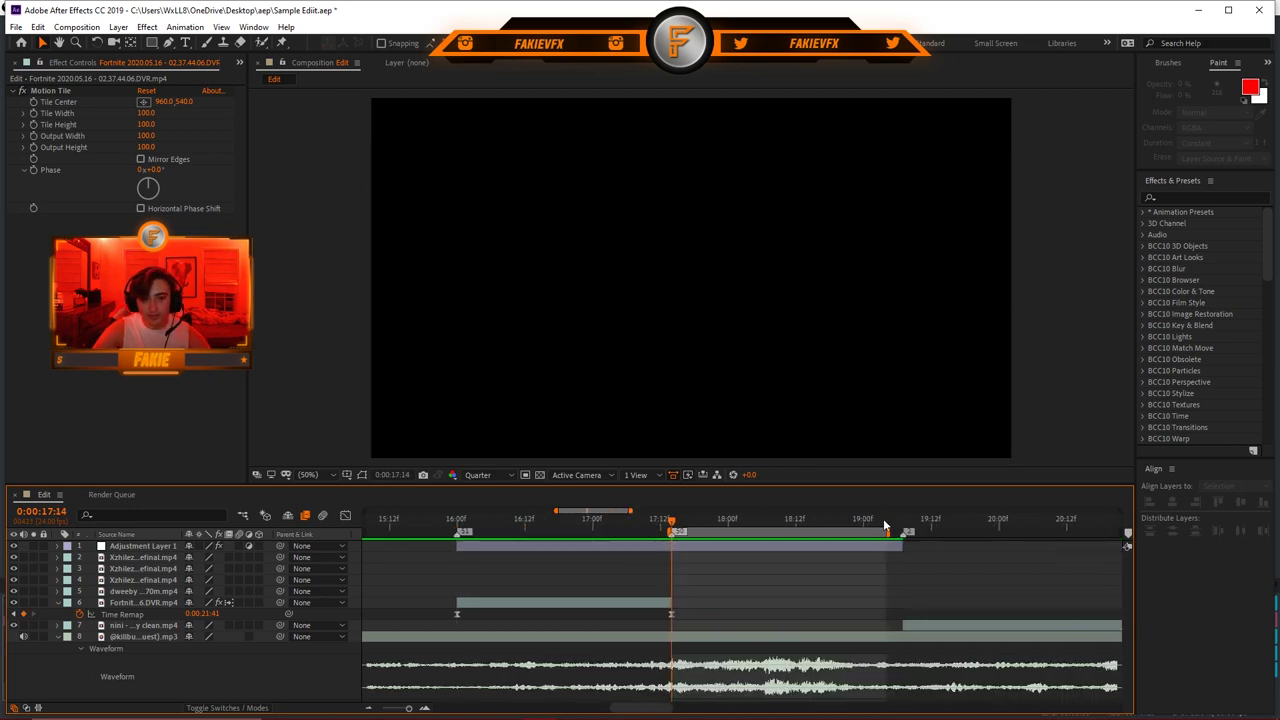
key("n")
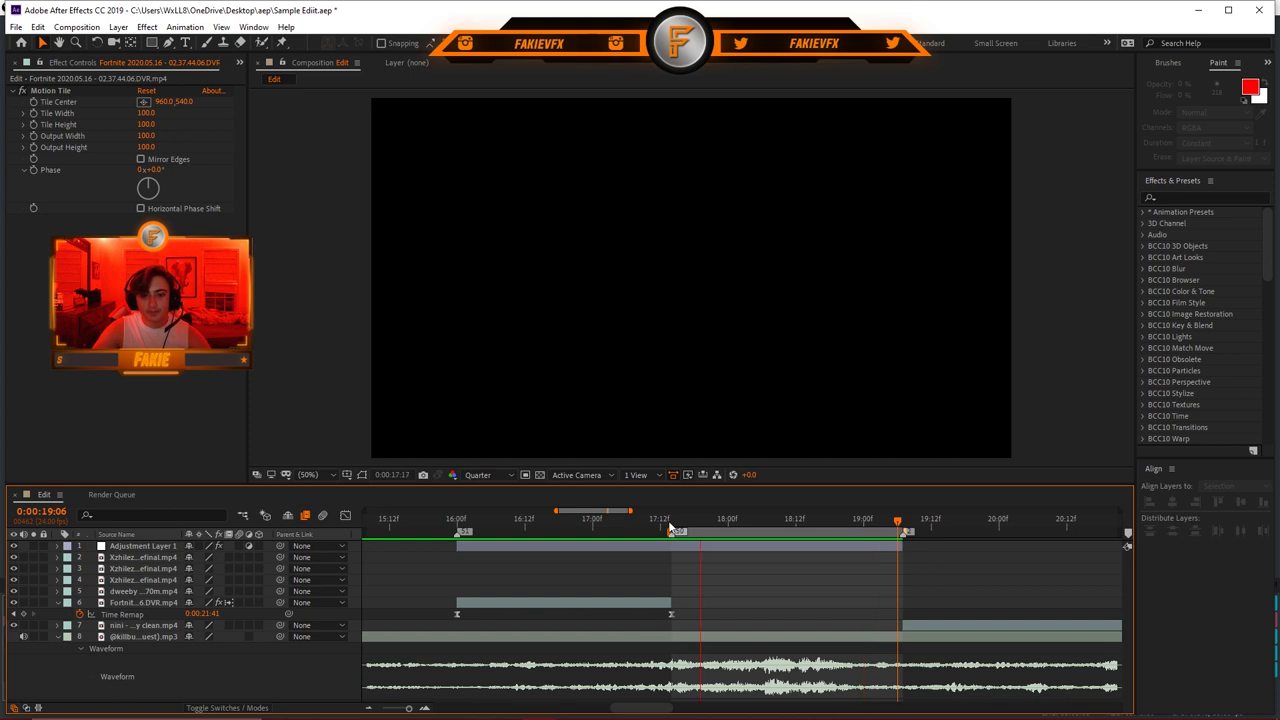
key("ctrl+s")
Step: Add the second Fortnite replay clip from the cines folder at 0:00:17:14, directly above the first Fortnite clip
left_click(239, 63)
left_click(262, 79)
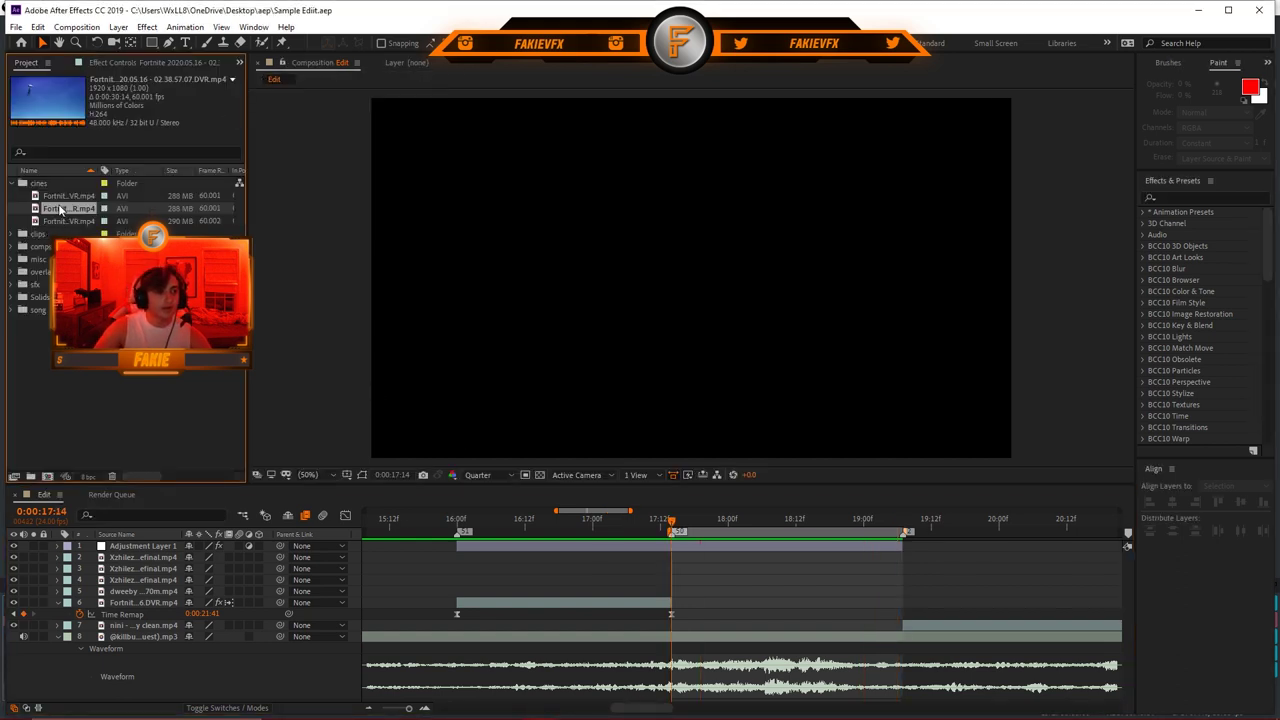
left_click_drag(60, 208, 671, 597)
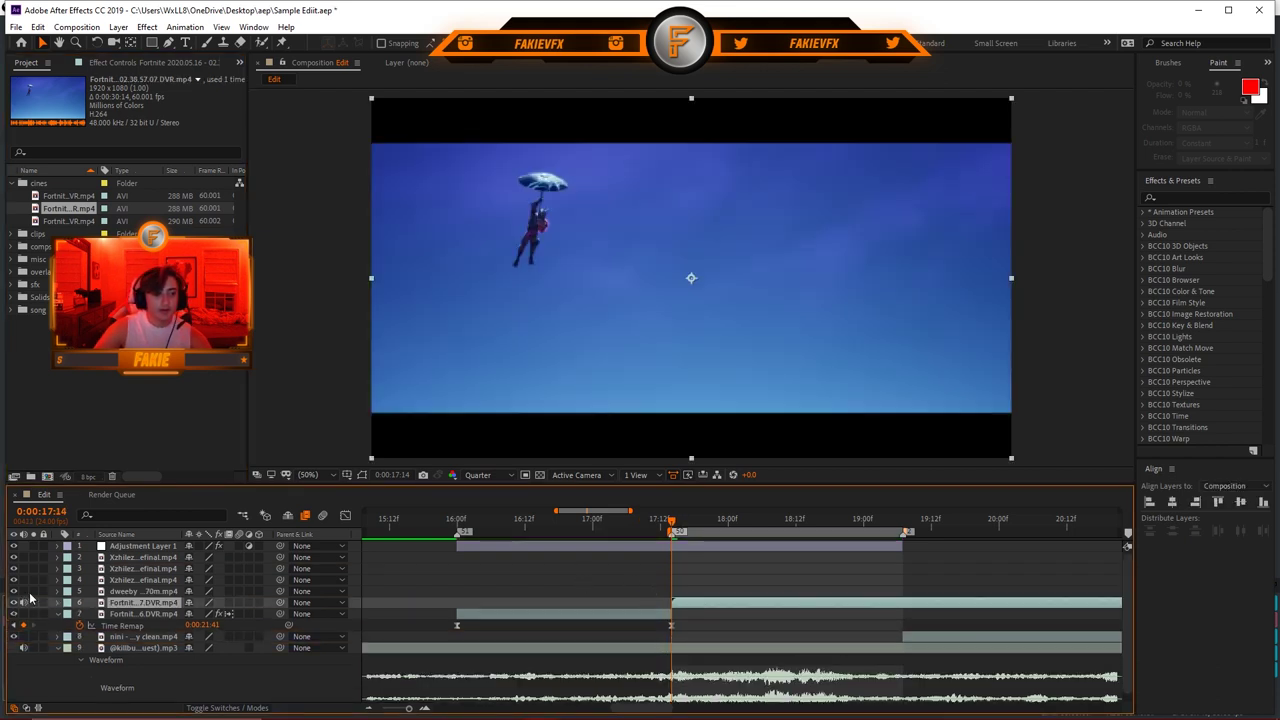
Step: Solo the new Fortnite clip, enable time remapping, and set its starting Time Remap value to 0:00:20:36
left_click(34, 603)
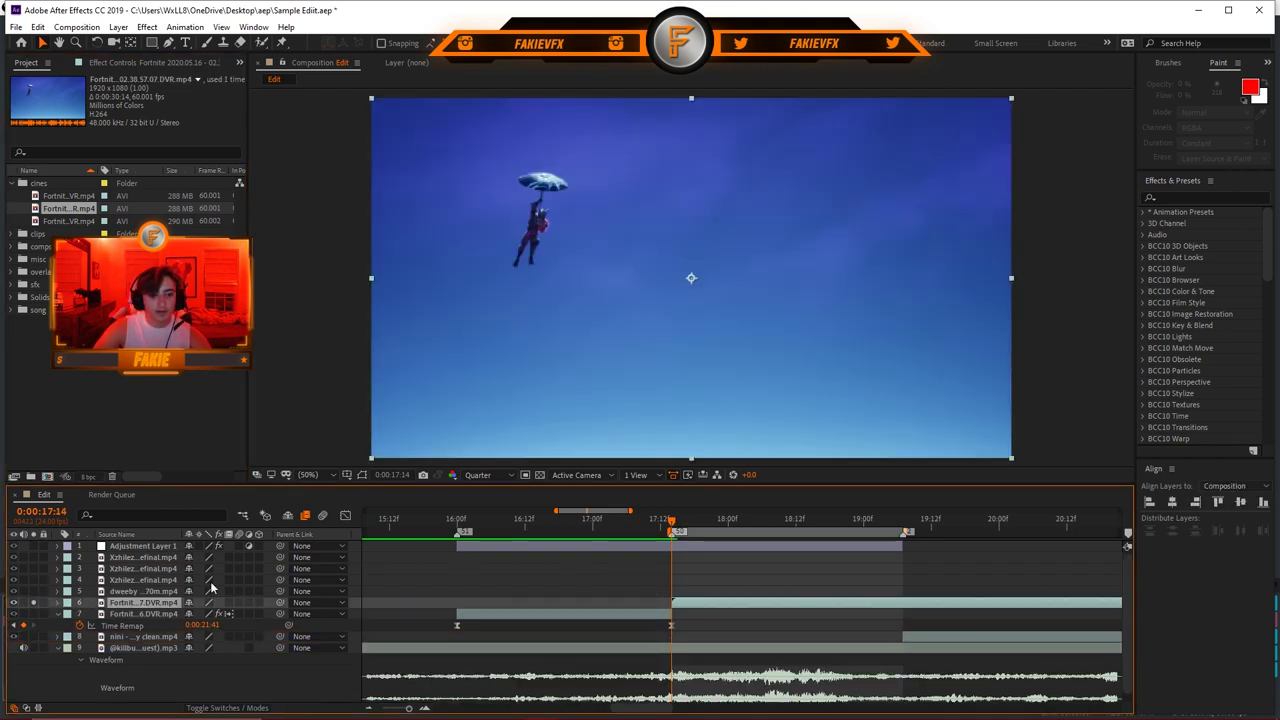
key("ctrl+alt+t")
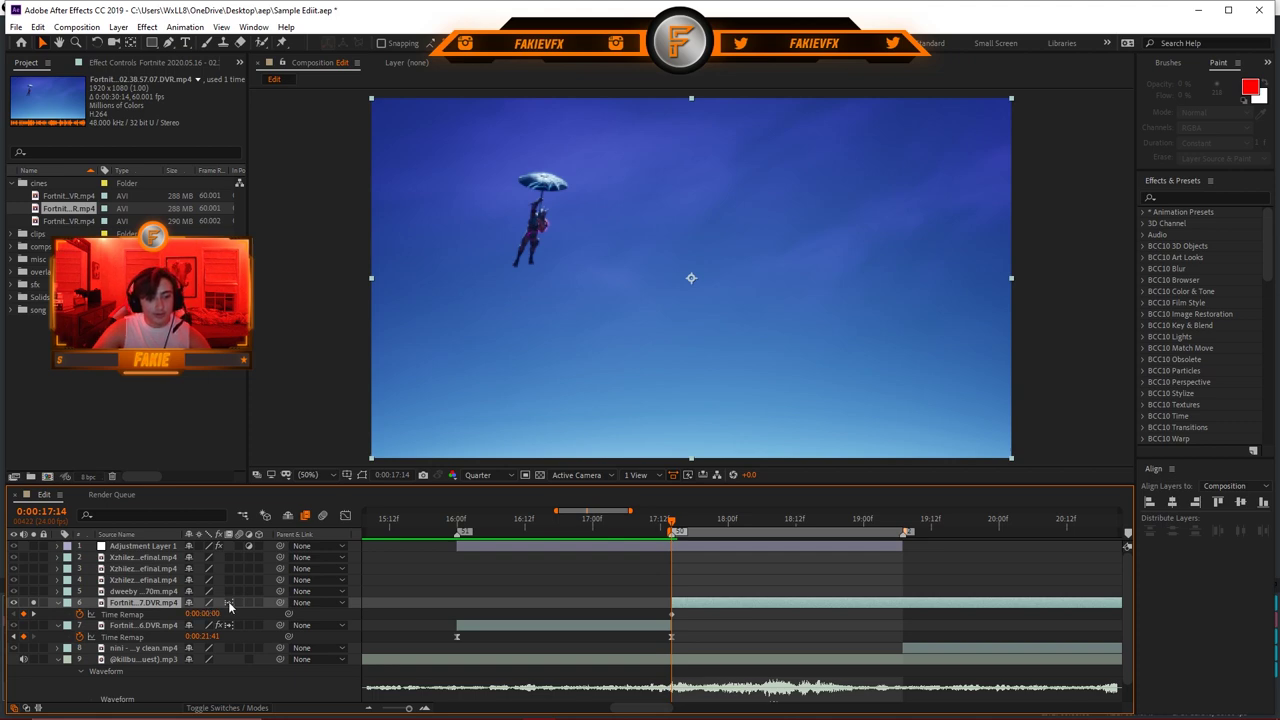
left_click_drag(229, 607, 266, 604)
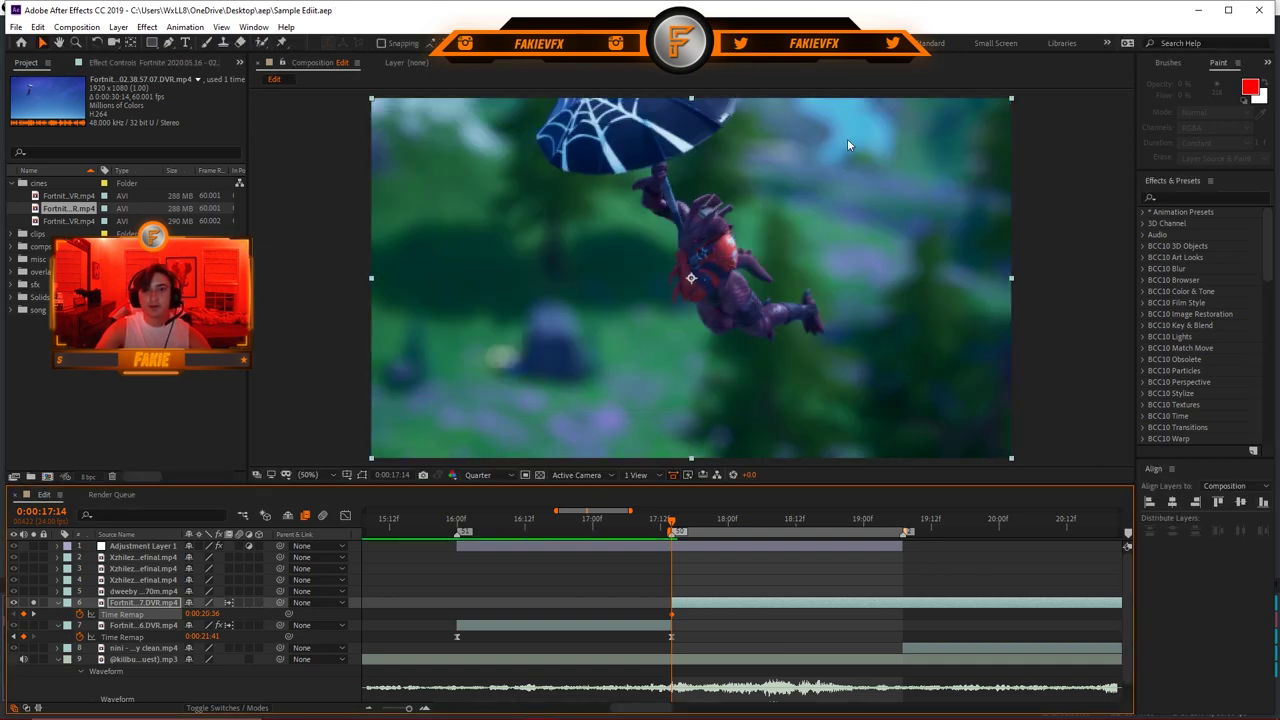
Step: Compare the new clip's start with the previous Fortnite clip at 0:00:17:00, and preview the new clip from 0:00:17:14
left_click(616, 527)
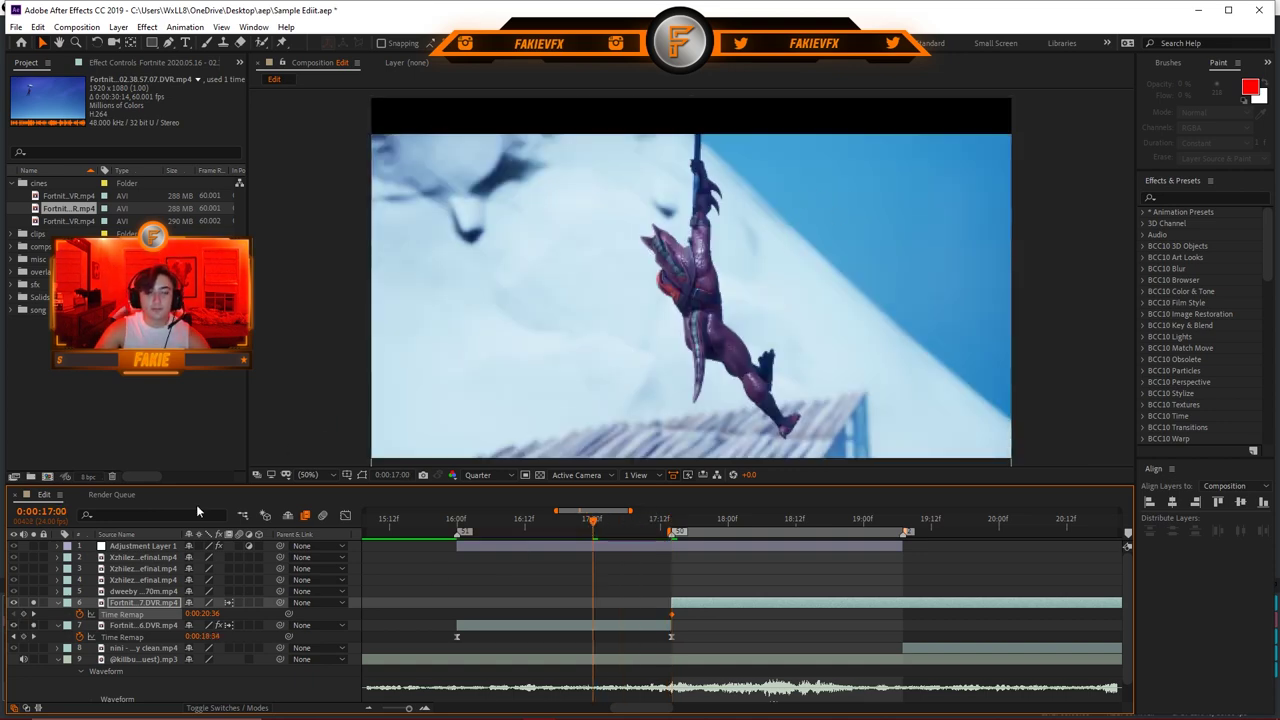
left_click(35, 604)
left_click(34, 625)
left_click(34, 604)
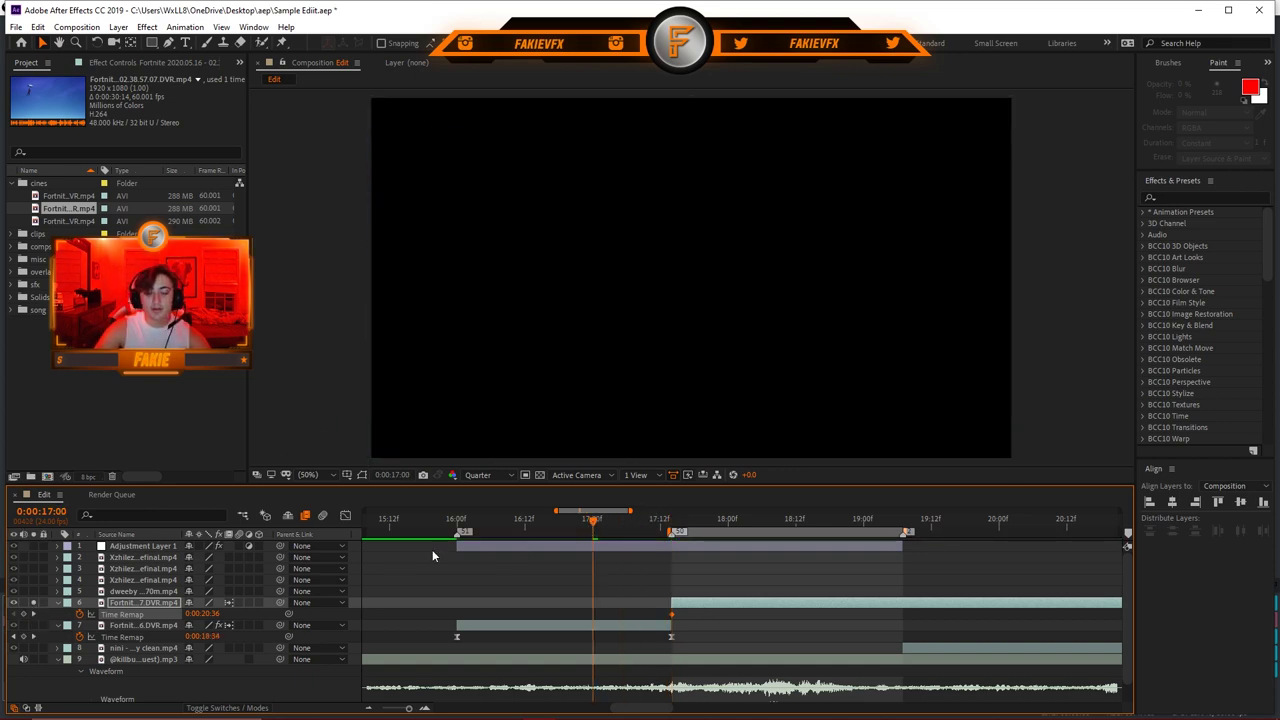
mouse_move(686, 524)
left_mouse_down()
mouse_move(822, 523)
mouse_move(679, 532)
left_mouse_up()
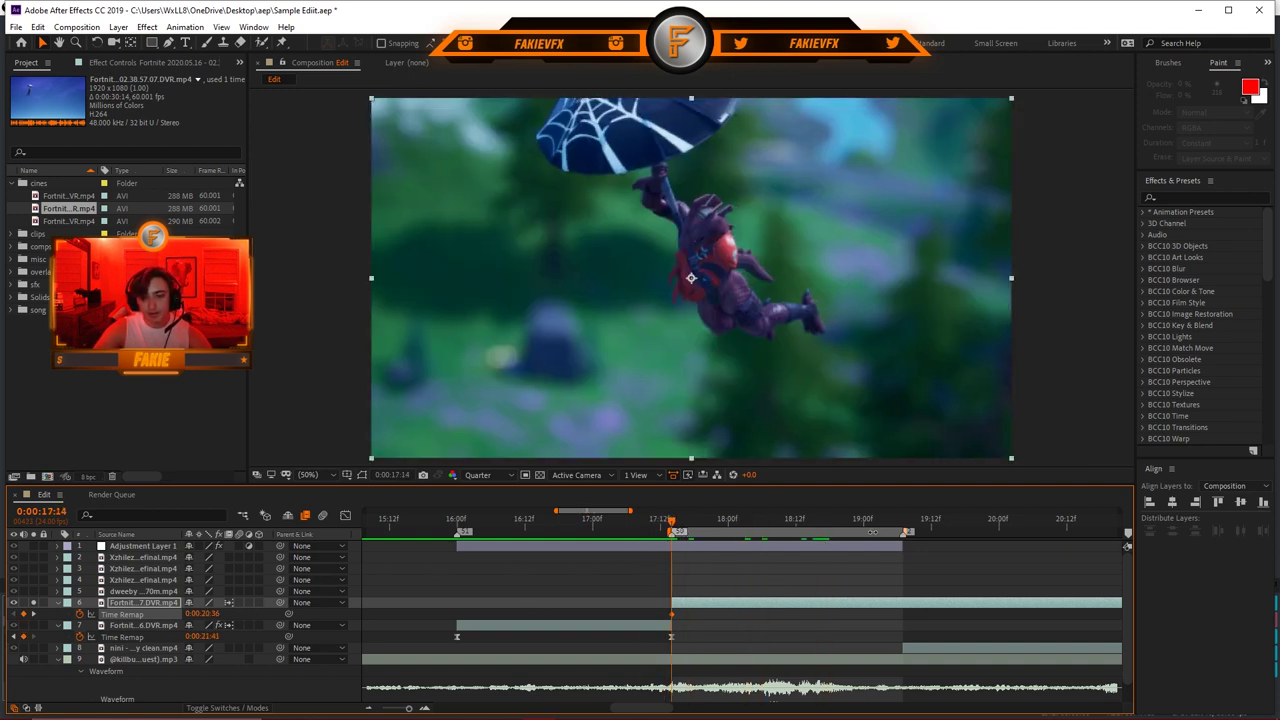
Step: Trim the new Fortnite clip to end at 0:00:19:06 and set its Time Remap value there to 0:00:25:43
left_click(899, 519)
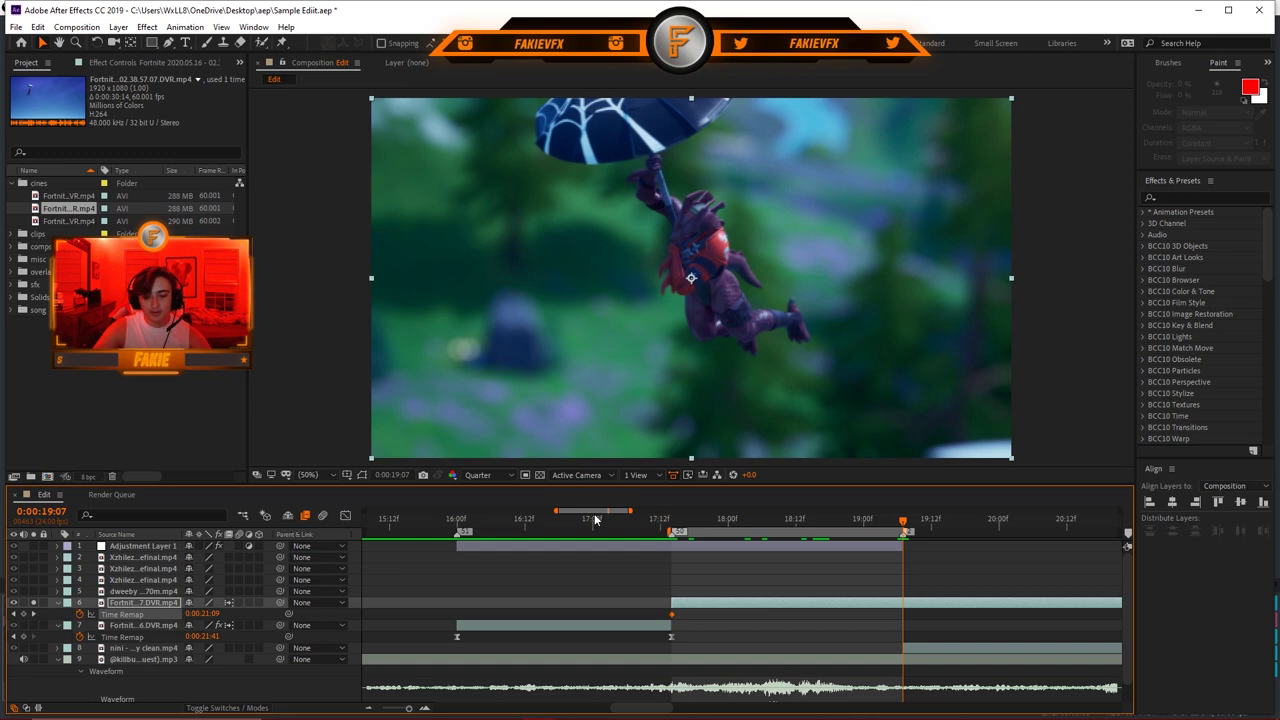
key("Page_Up")
key("alt+]")
left_click_drag(202, 614, 412, 597)
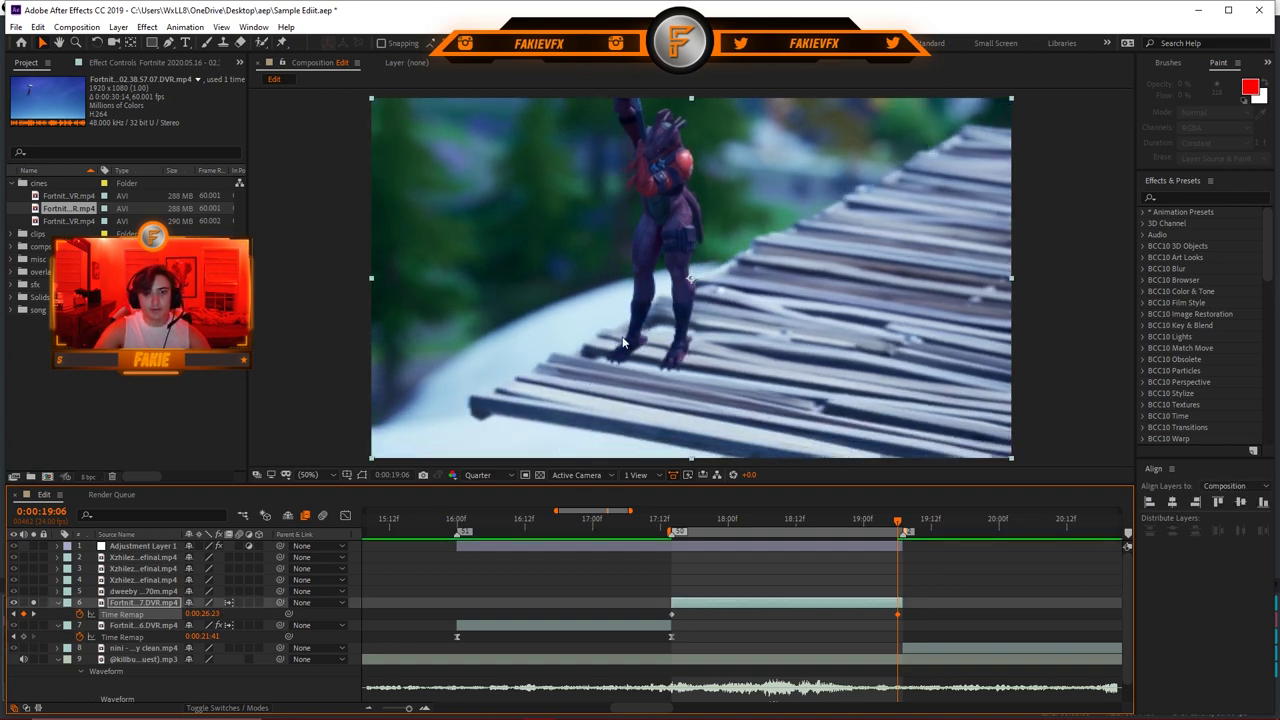
left_click_drag(205, 613, 202, 614)
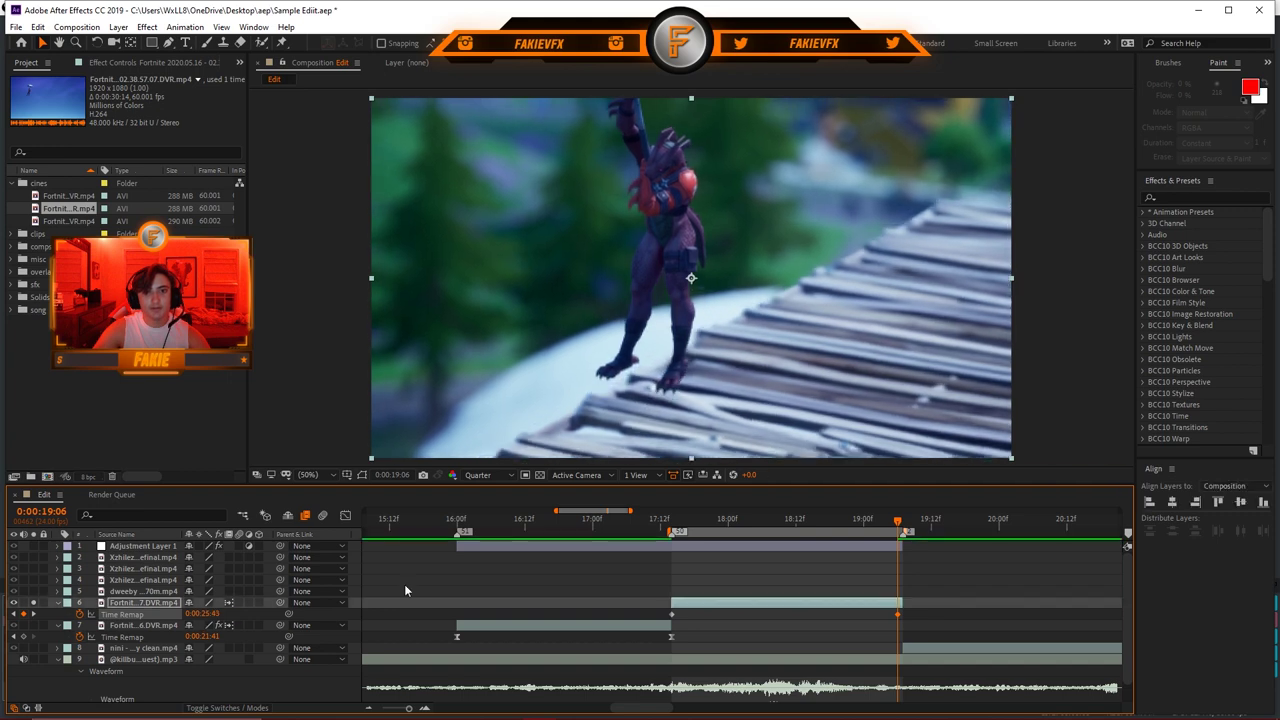
Step: Move the new Fortnite clip's ending Time Remap keyframe to 0:00:19:07 and apply Easy Ease to both keyframes
left_click_drag(897, 614, 652, 595)
double_click(902, 615)
key("Escape")
key("F9")
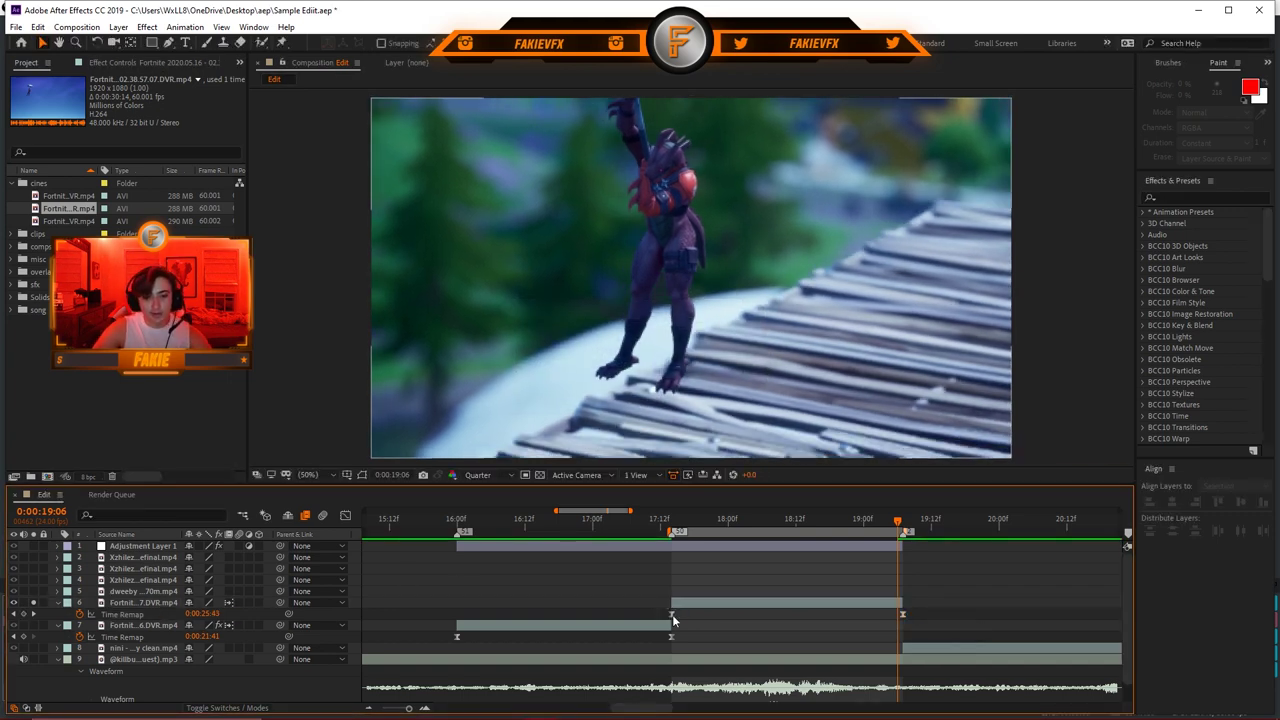
Step: In the value graph, steepen the Time Remap start, move the ending keyframe to about 0:00:18:11, and paste the starting keyframe at 0:00:19:07
key("shift+F3")
key("grave")
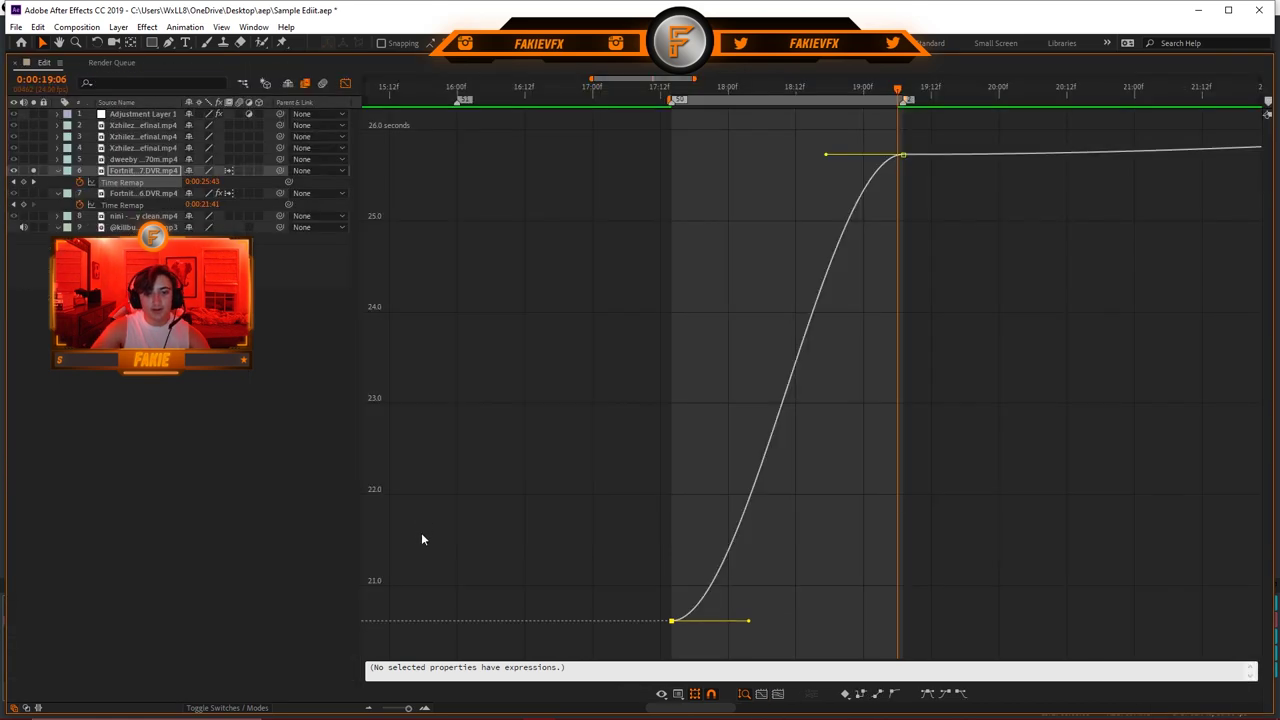
left_click_drag(749, 620, 650, 369)
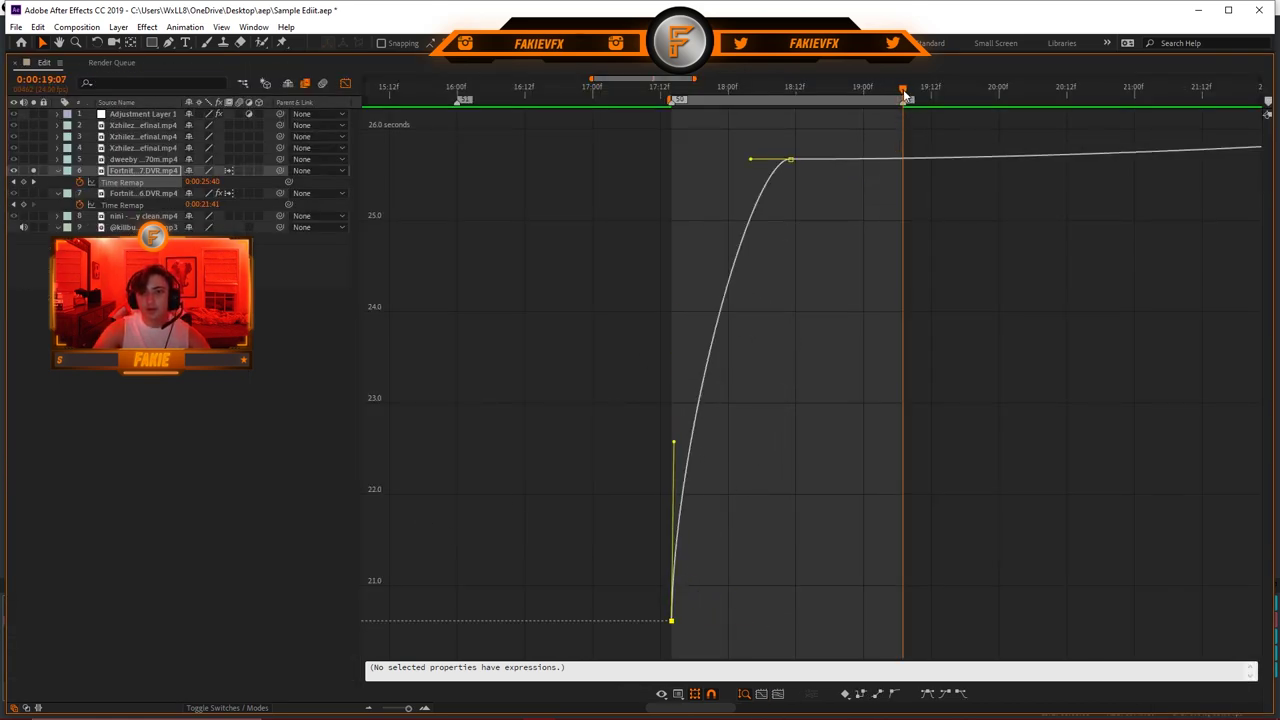
key("ctrl+v")
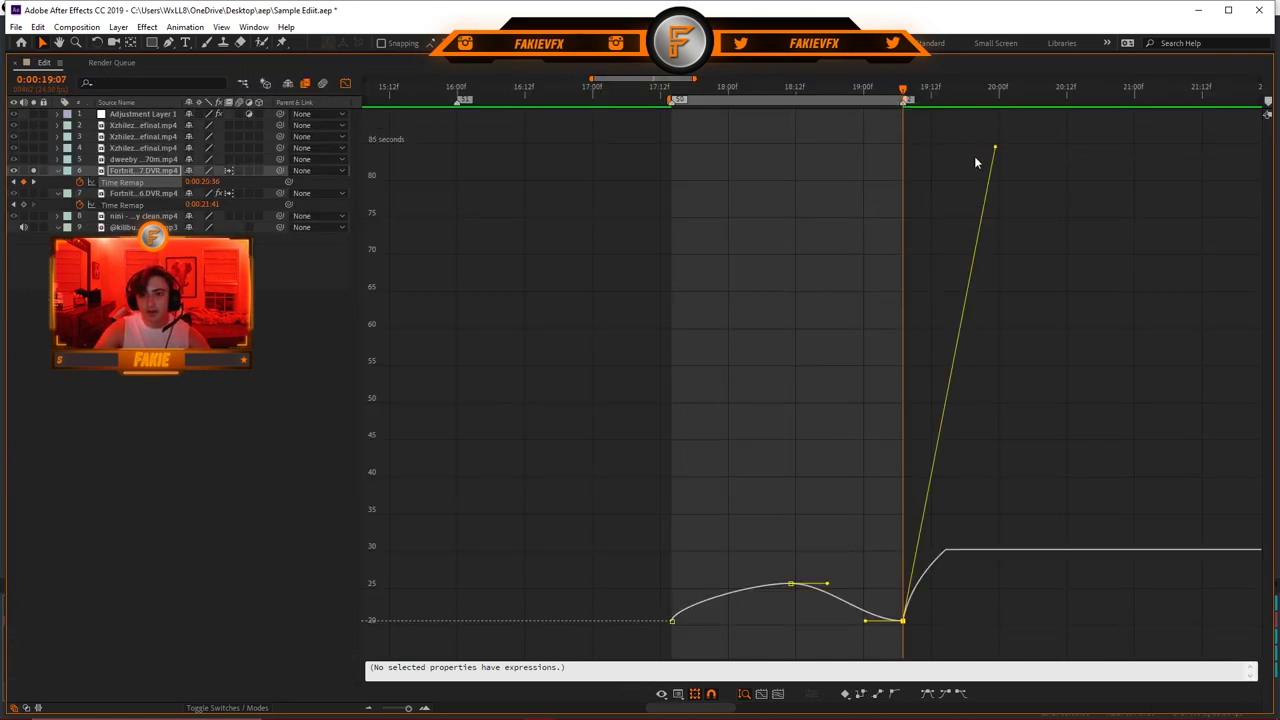
Step: Shape the Time Remap curve with steep start and end handles and long horizontal handles around the middle keyframe
left_click_drag(997, 150, 1106, 443)
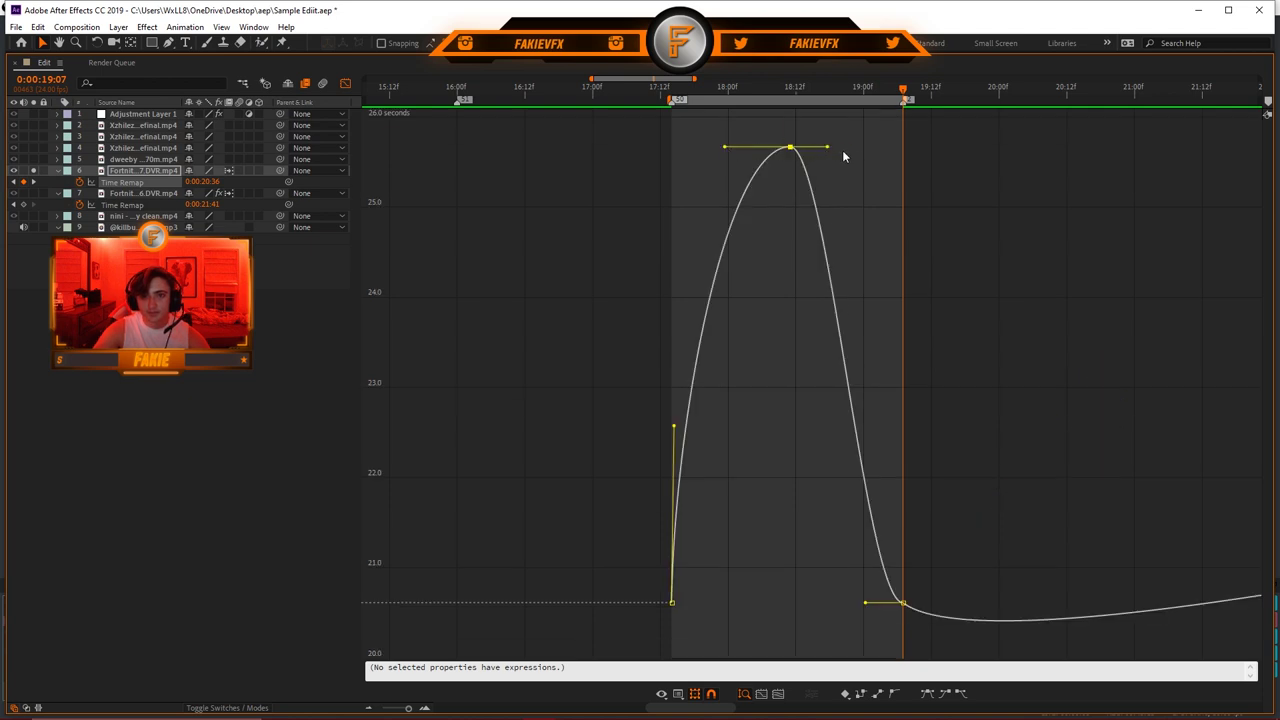
left_click_drag(828, 147, 876, 147)
left_click_drag(868, 605, 1014, 156)
left_click_drag(897, 215, 906, 242)
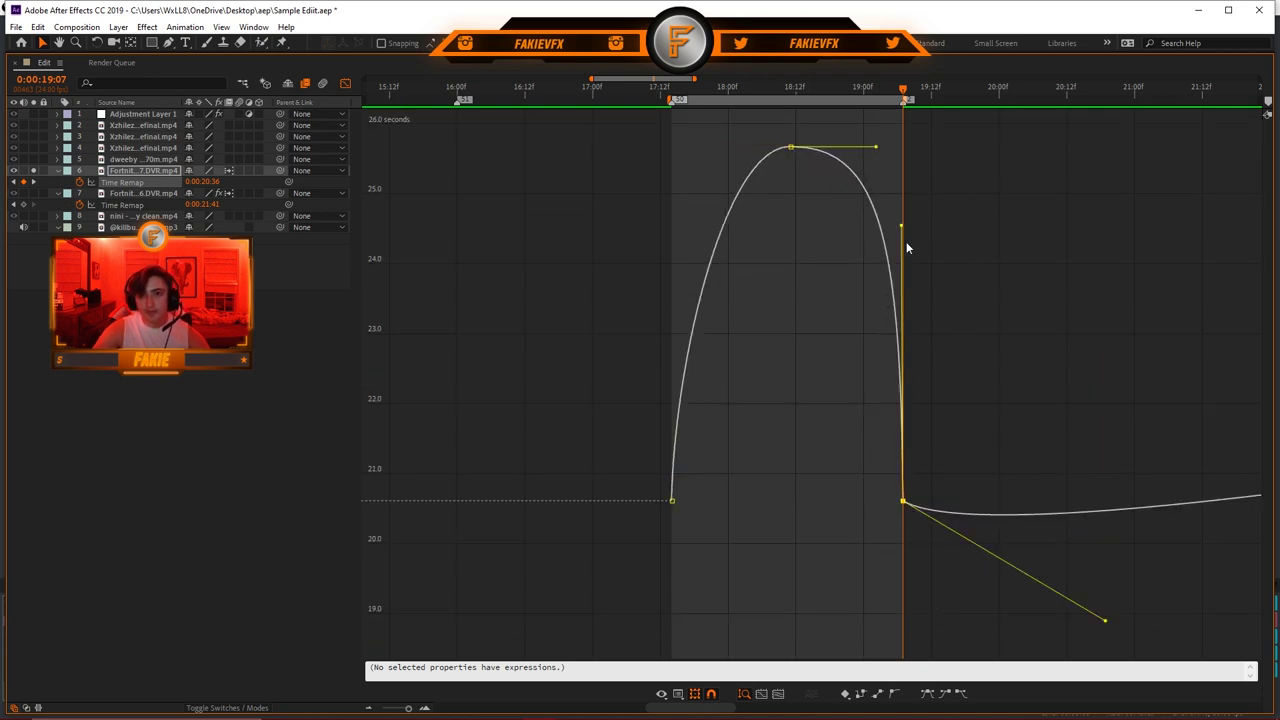
left_click_drag(671, 452, 674, 257)
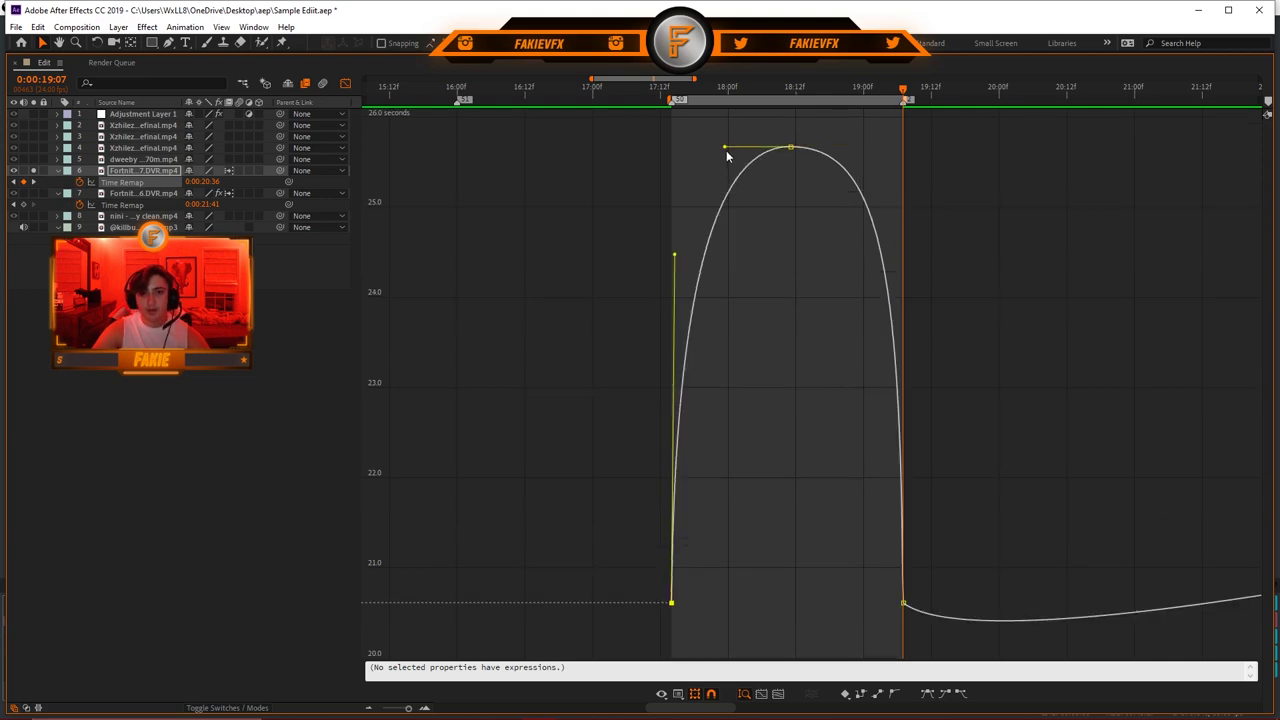
left_click_drag(726, 150, 716, 146)
key("grave")
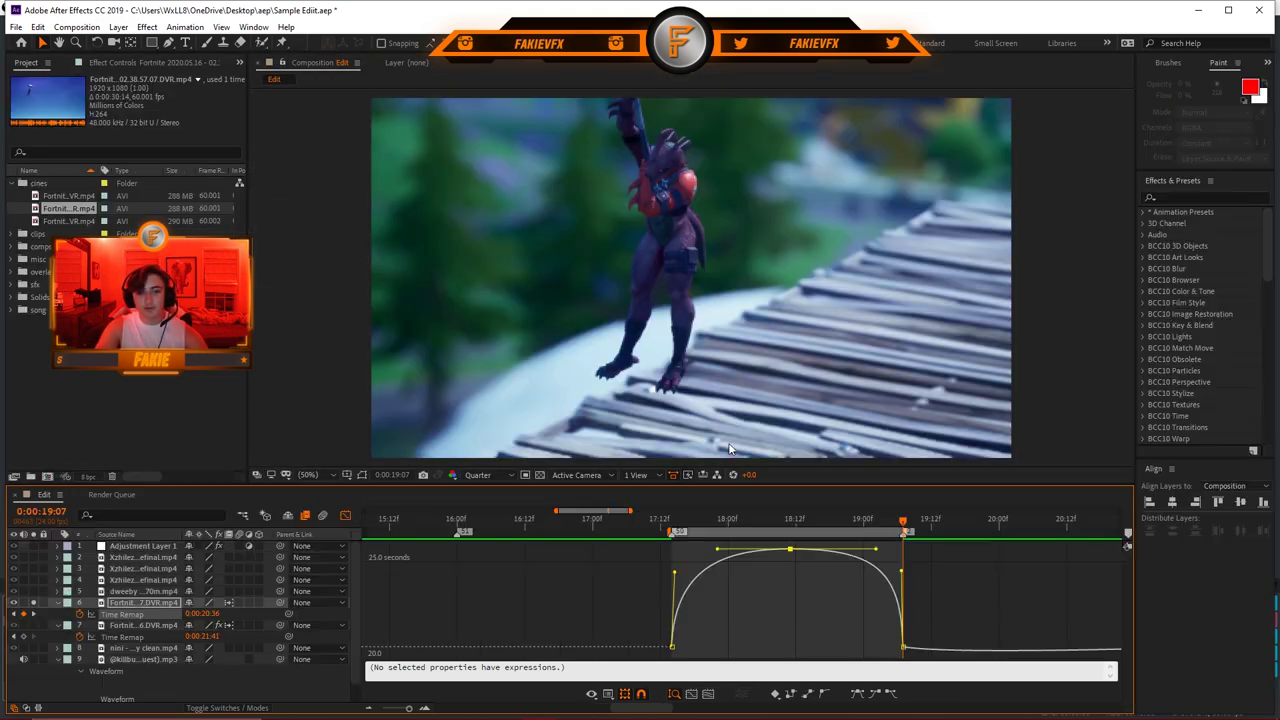
Step: Preview the new Fortnite clip's speed ramp from 0:00:17:14
left_click(417, 601)
key("j")
key("space")
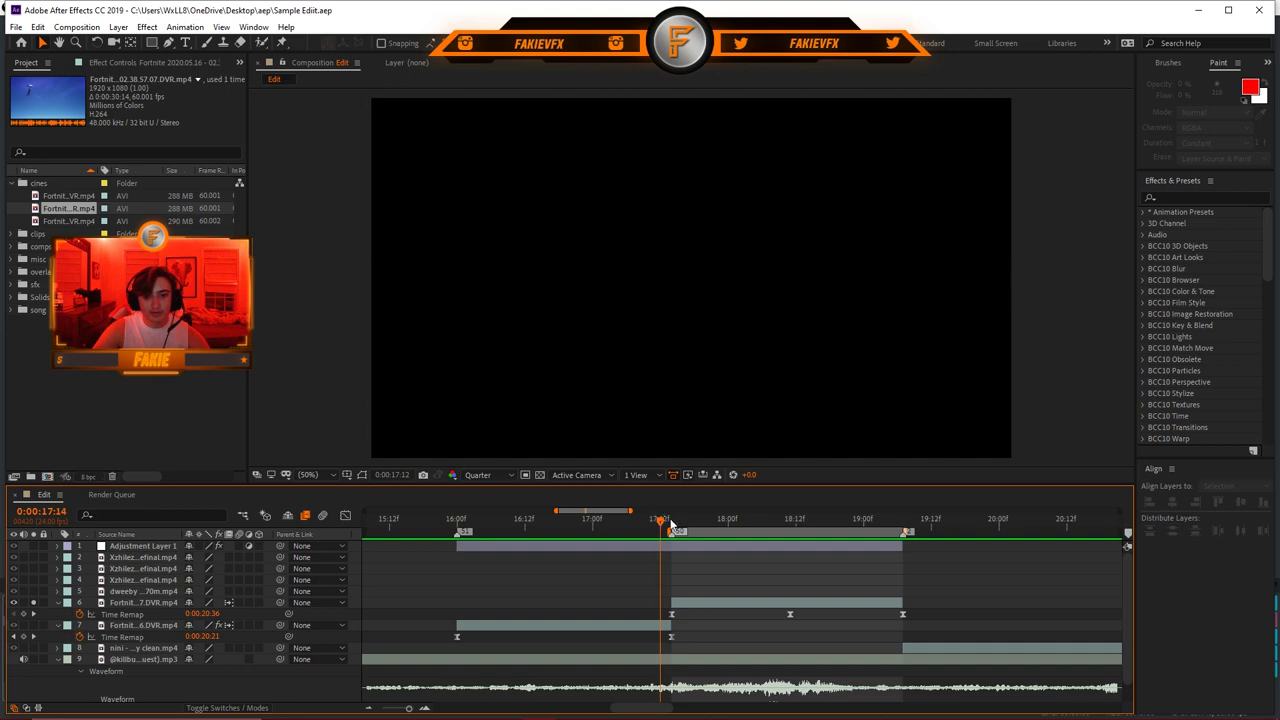
left_click(671, 522)
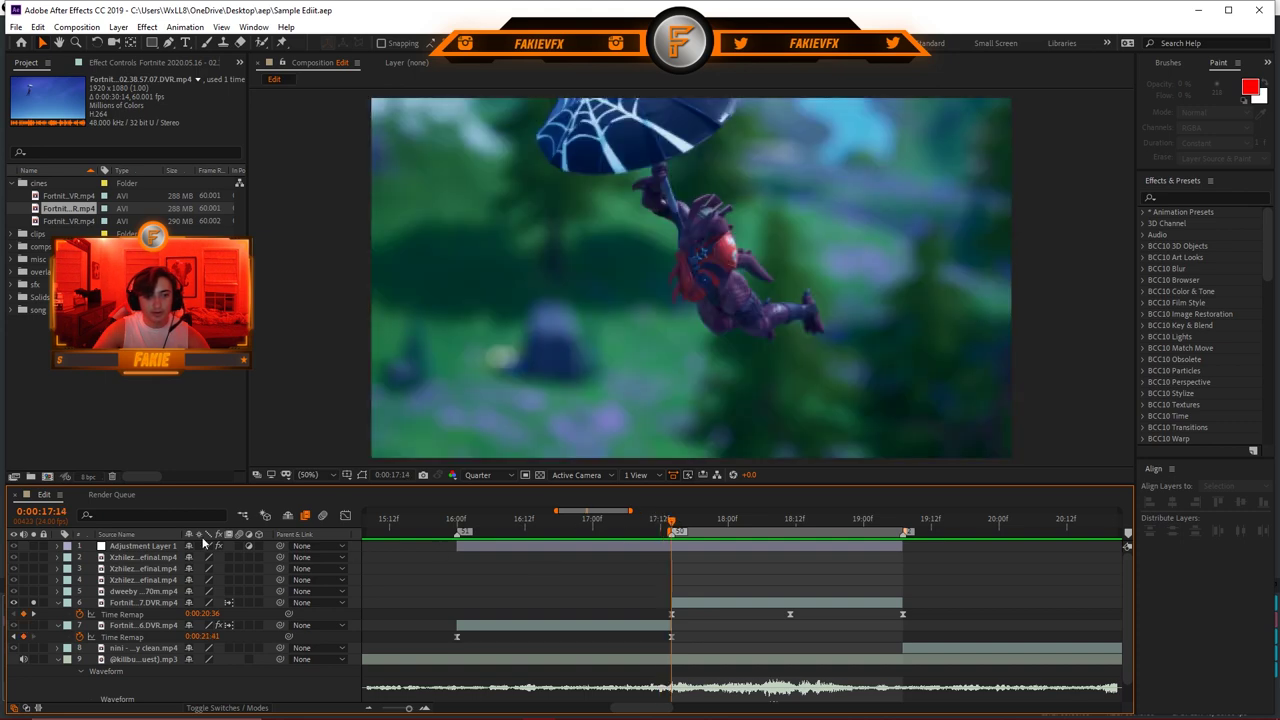
key("space")
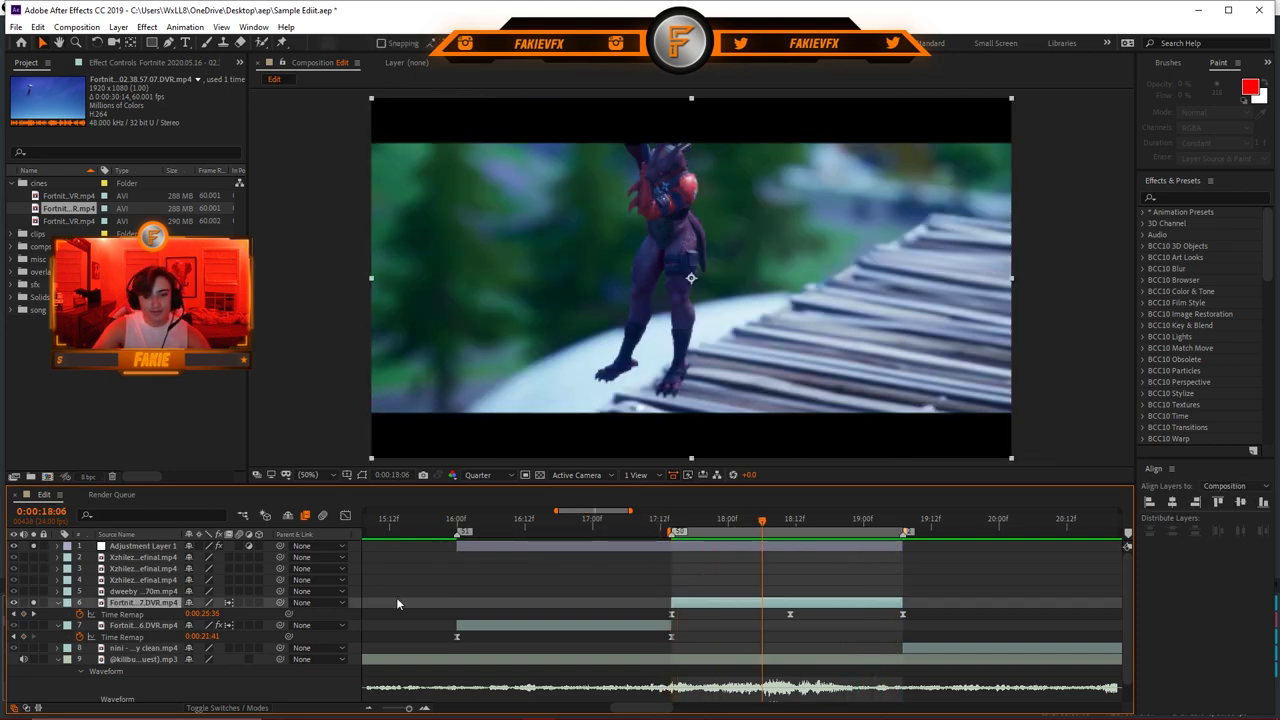
Step: Set the new Fortnite clip's Position to 960, 595 to reframe it within the cinematic bars, and preview it
key("p")
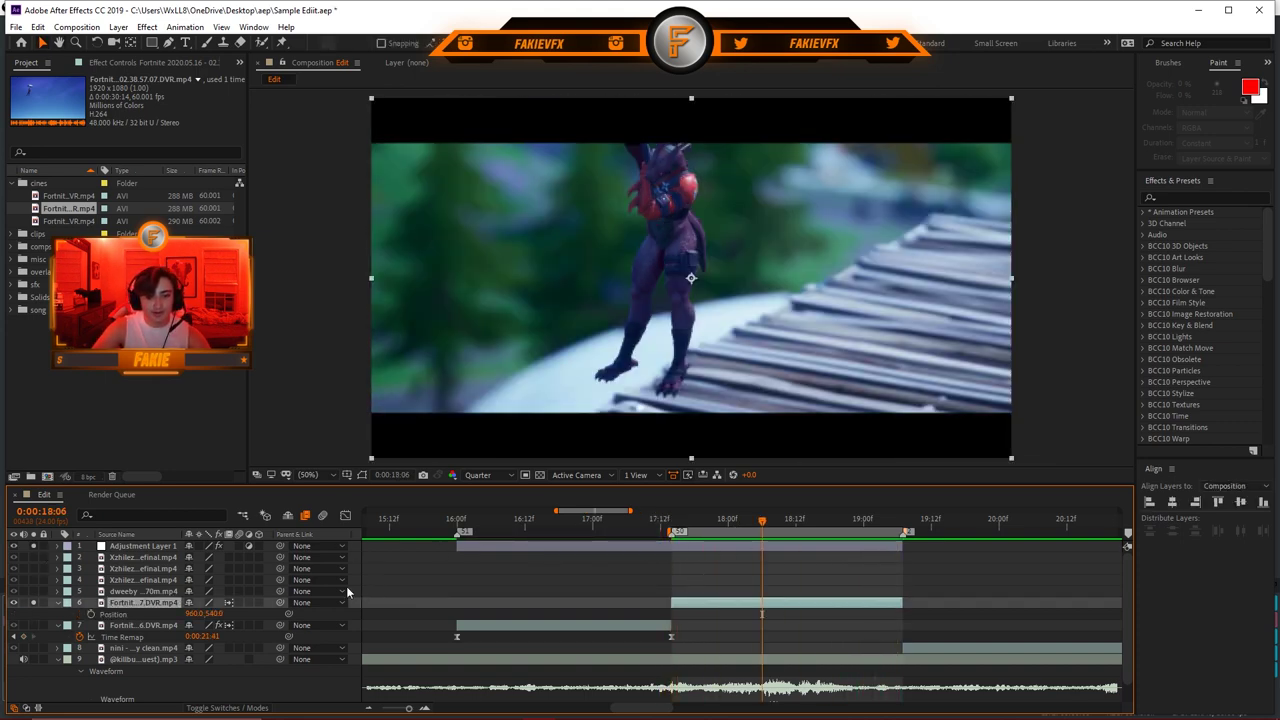
left_click_drag(216, 616, 253, 616)
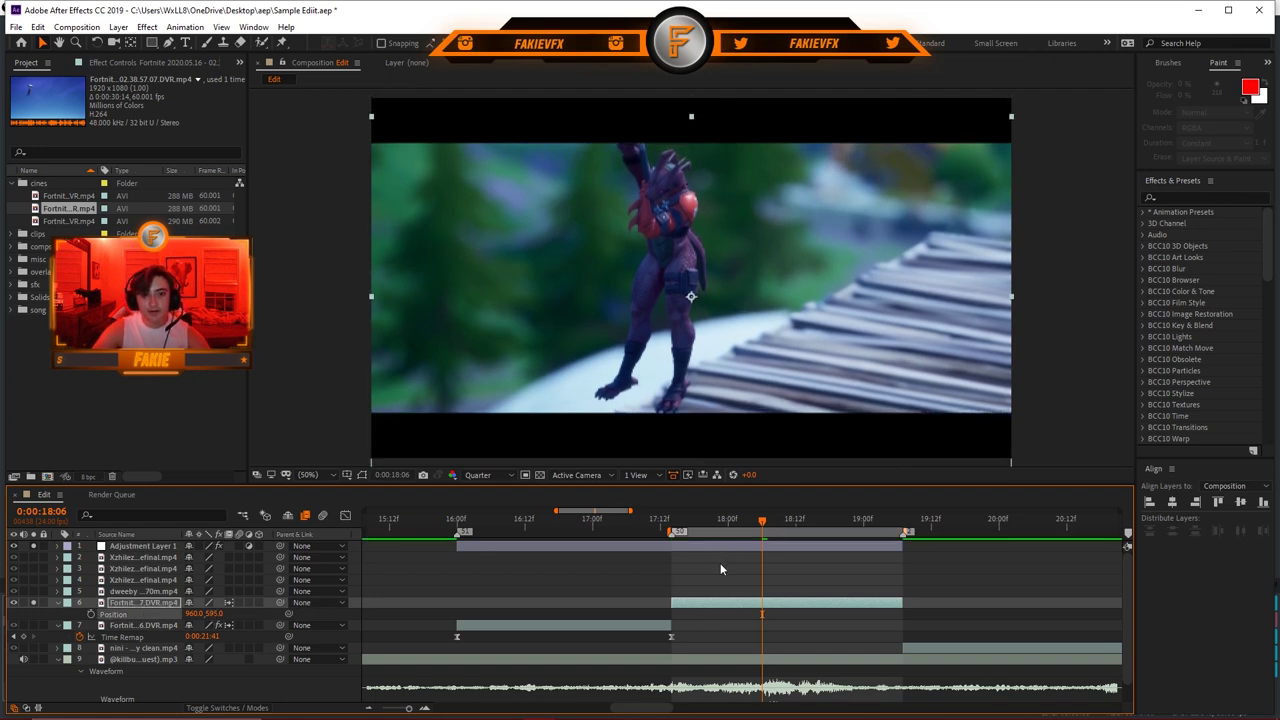
left_click(636, 564)
key("space")
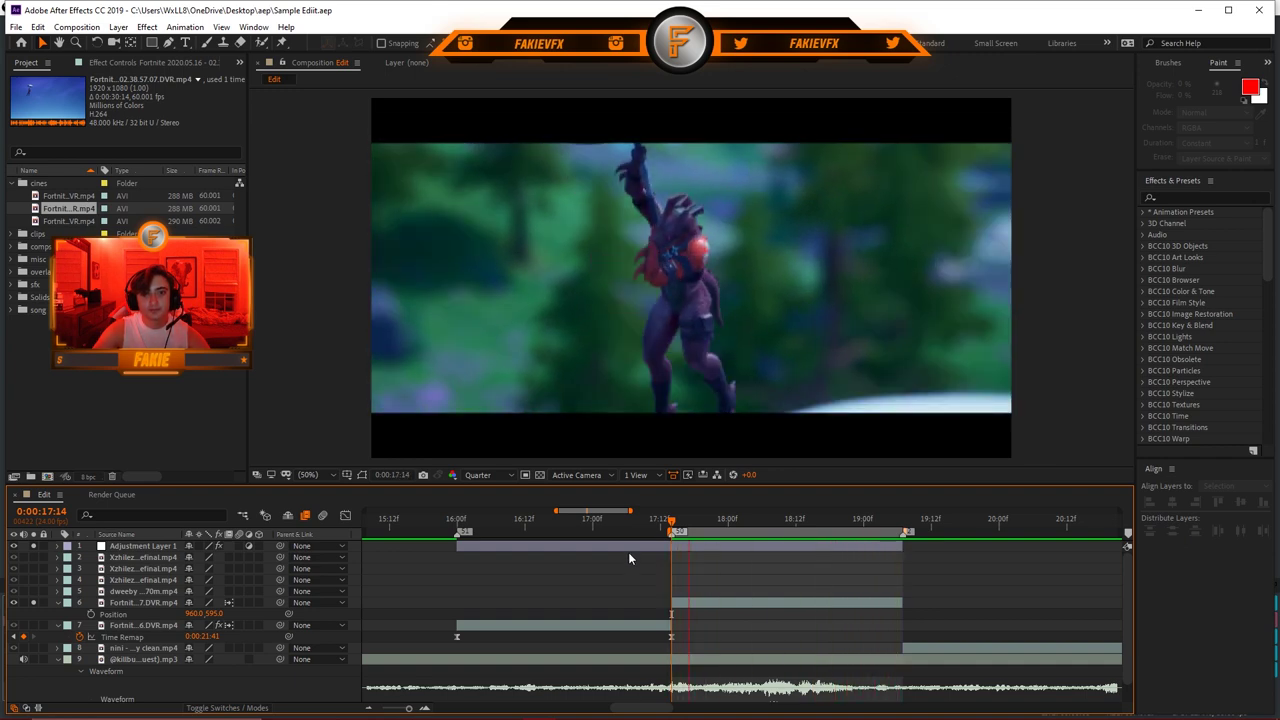
Step: Slightly soften the steep start and end of the new Fortnite clip's Time Remap curve in the value graph
left_click(677, 603)
key("Page_Down")
key("u")
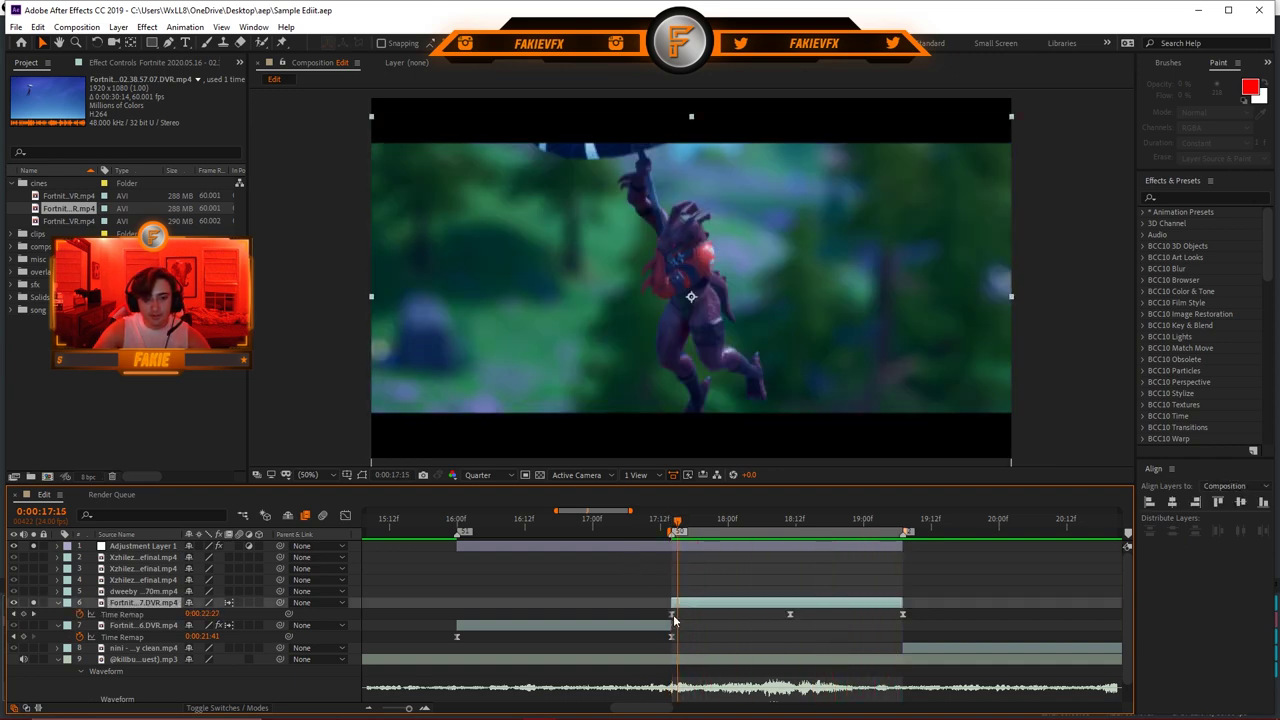
left_click(345, 515)
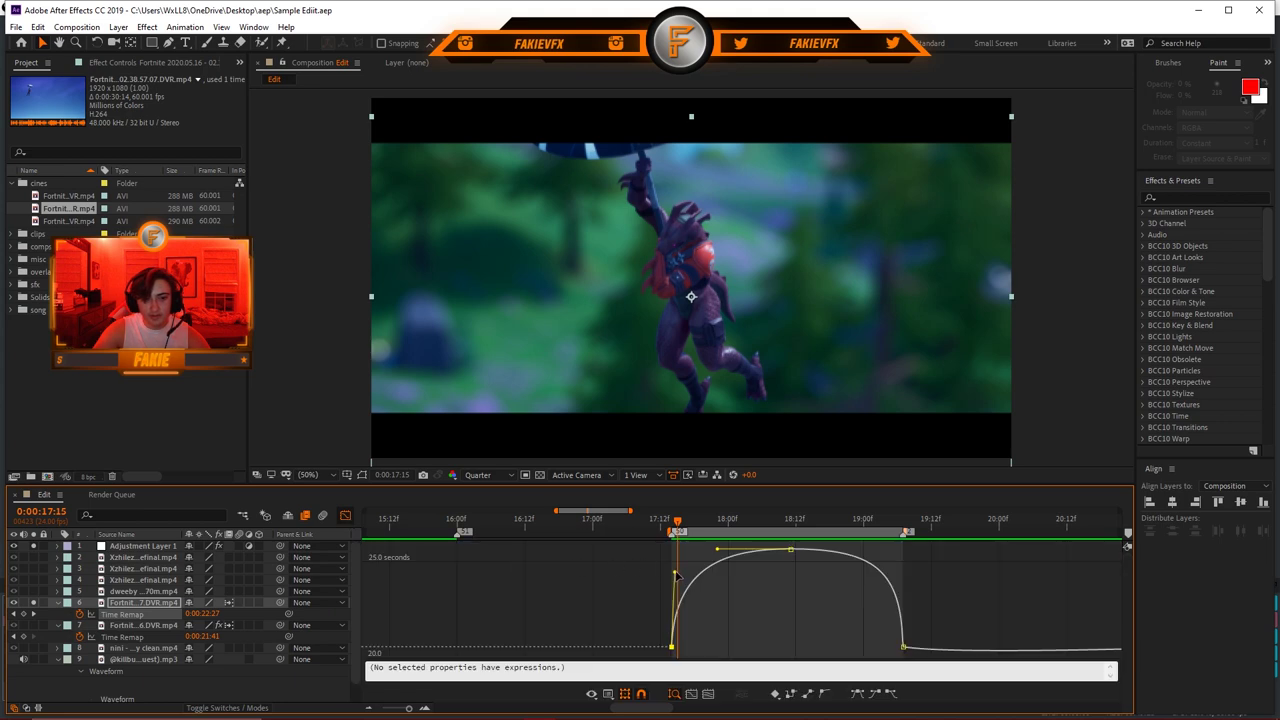
left_click_drag(675, 573, 679, 577)
left_click(903, 647)
left_click(898, 573)
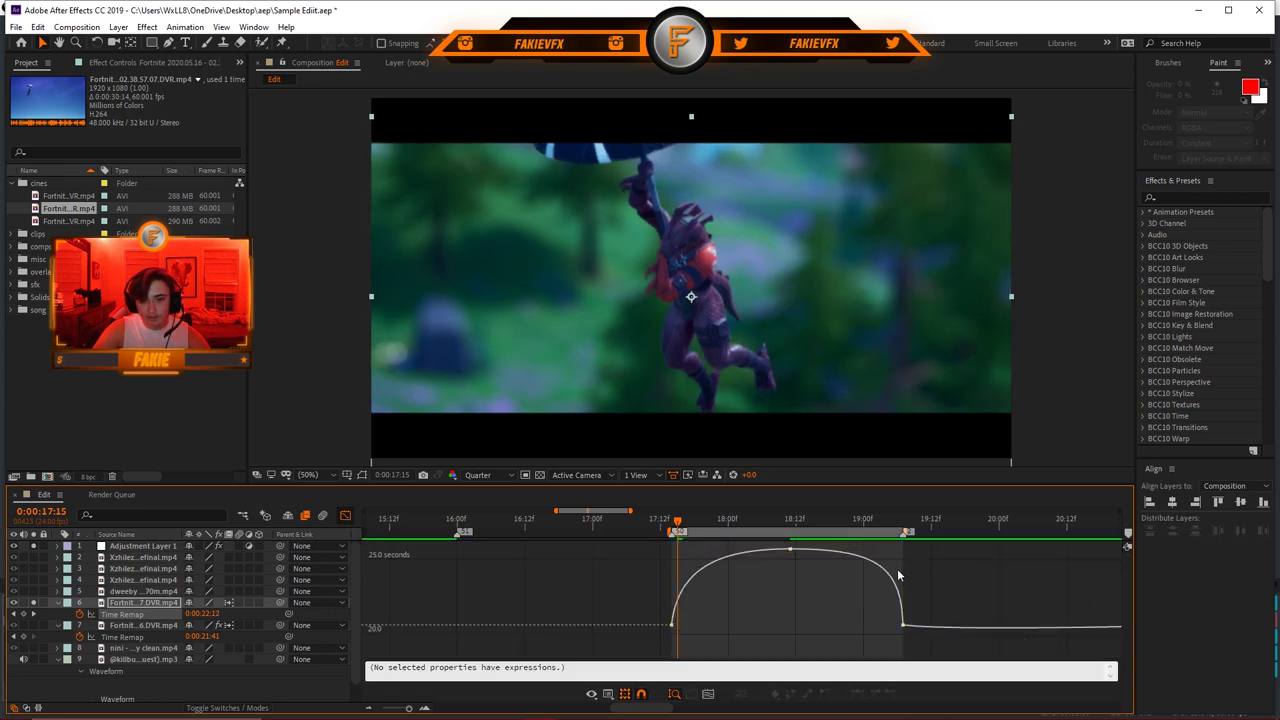
left_click(345, 515)
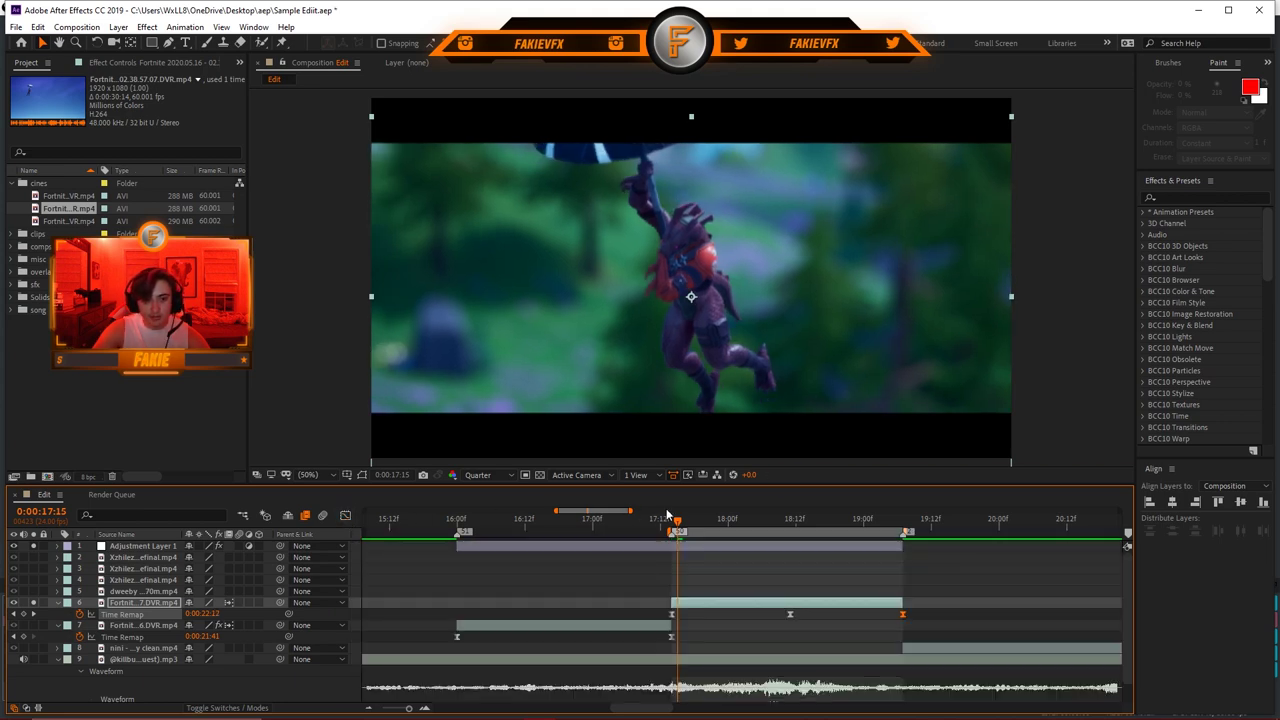
Step: Preview both Fortnite clips with the cinematic bars from 0:00:16:00, and save the project
key("minus")
key("minus")
key("minus")
key("minus")
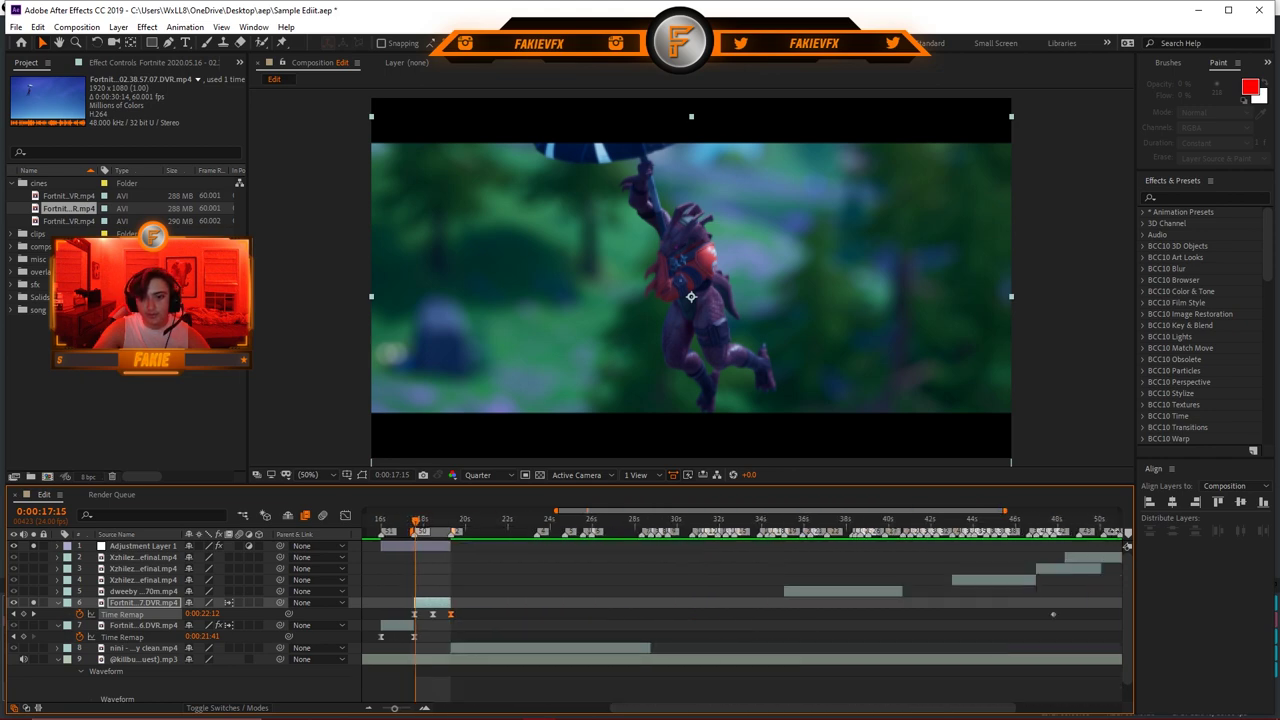
key("equal")
key("equal")
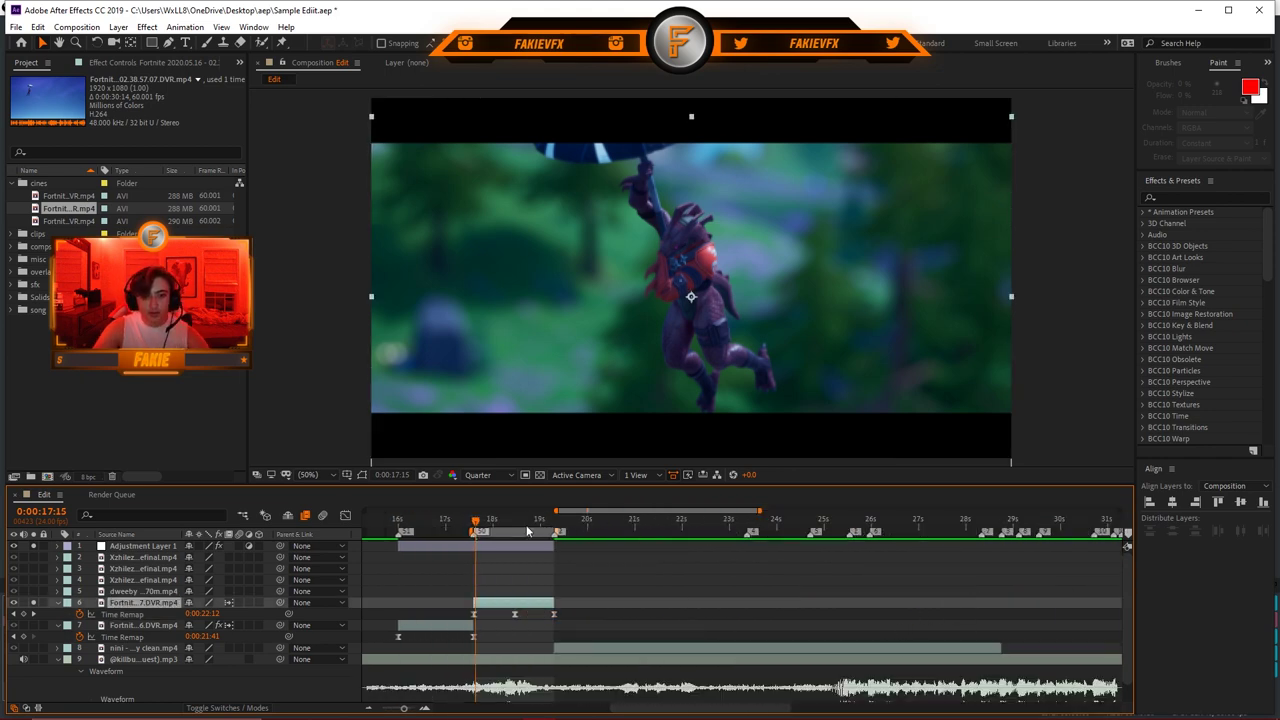
left_click_drag(432, 526, 406, 527)
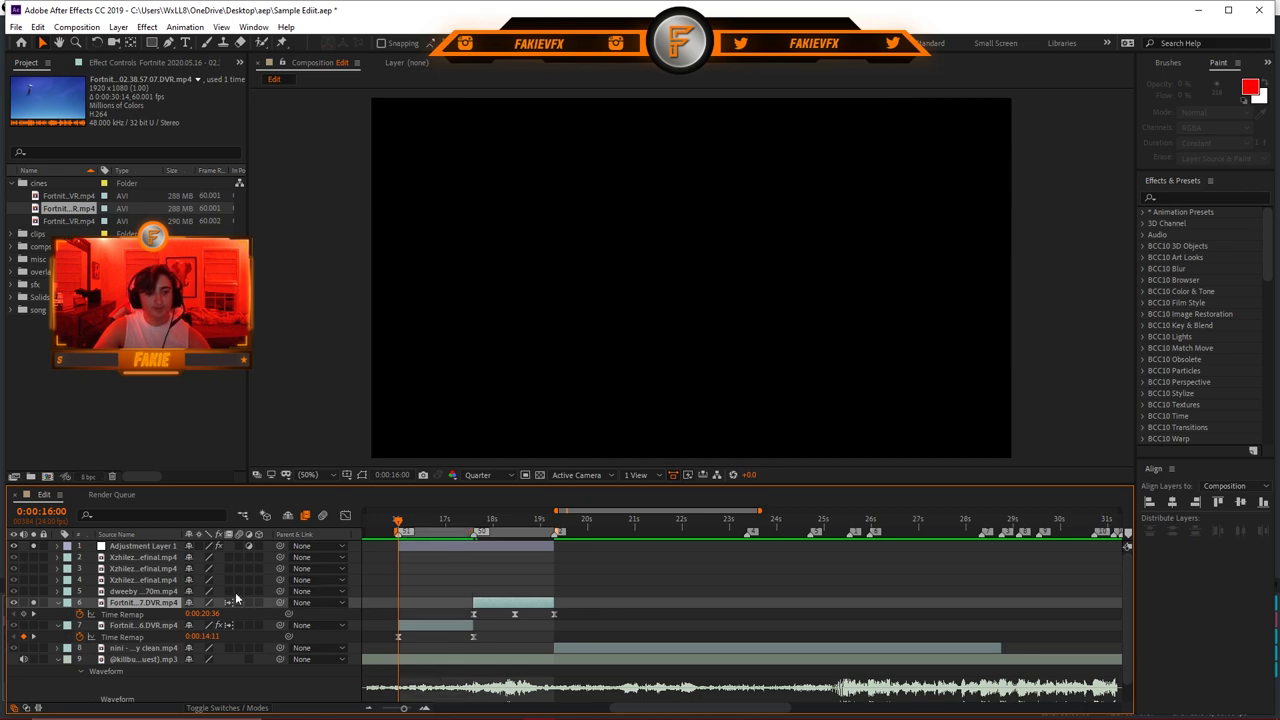
key("space")
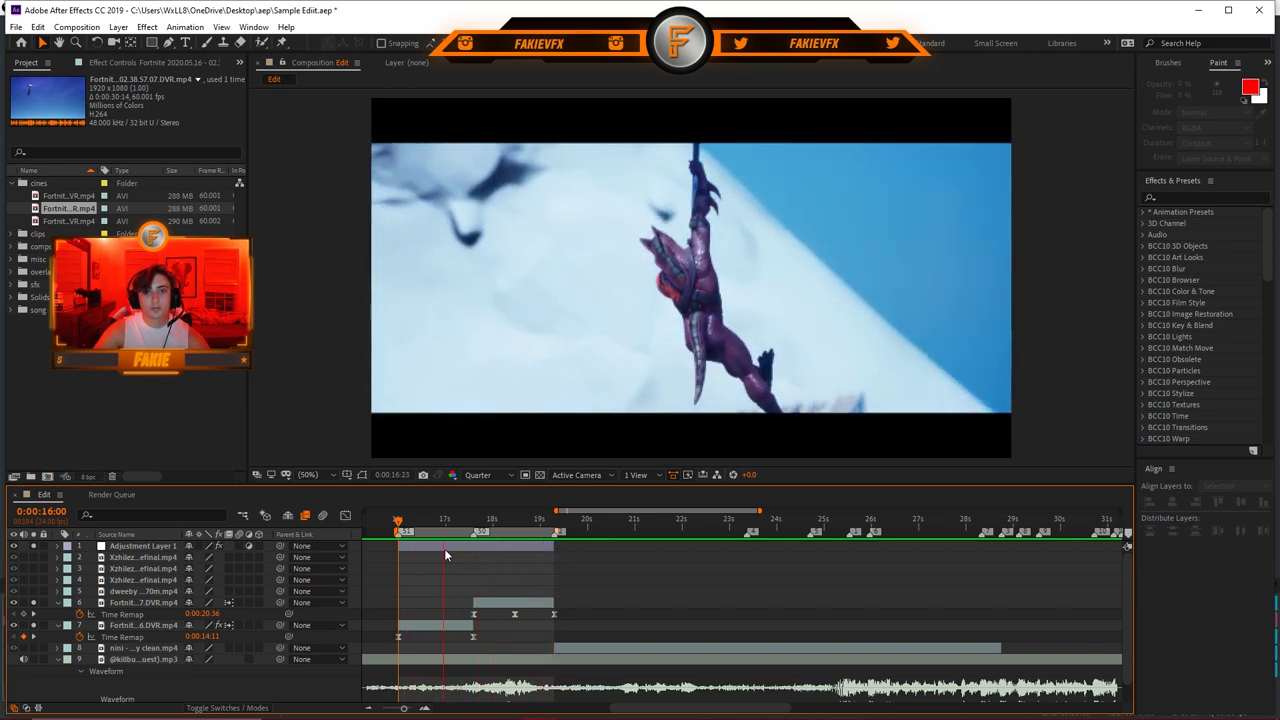
key("ctrl+s")
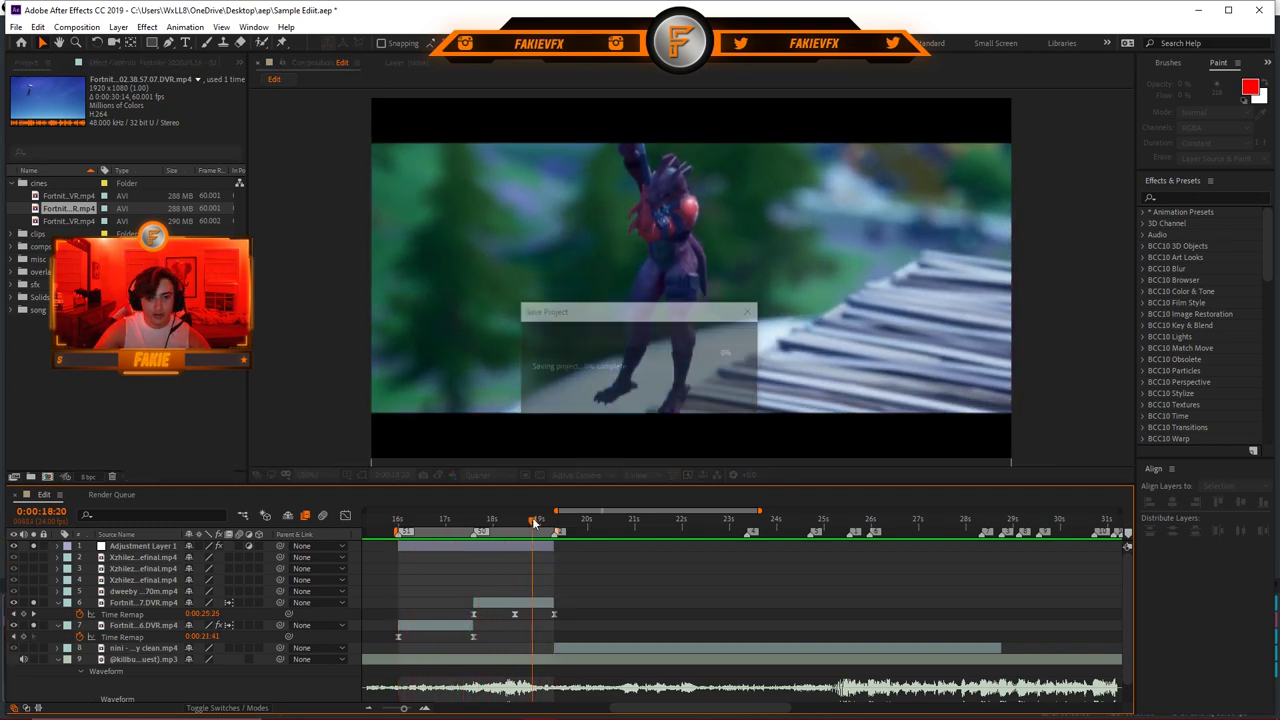
left_click_drag(541, 521, 550, 521)
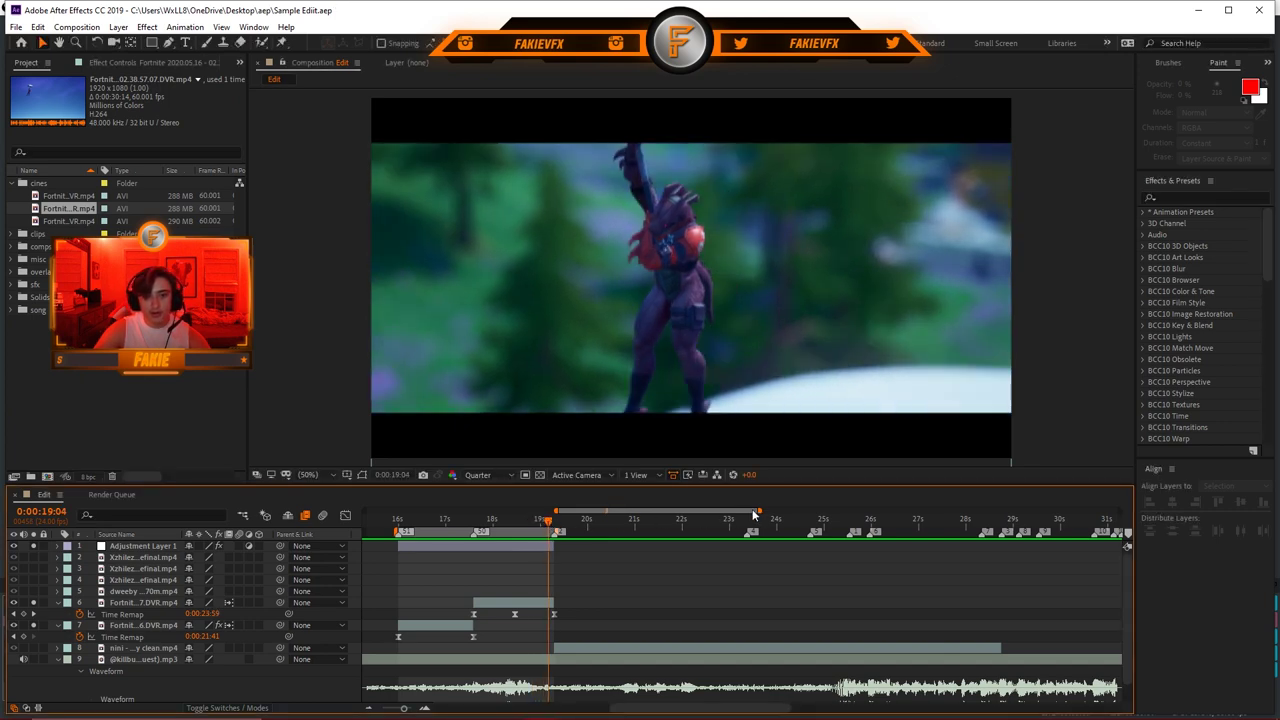
Step: Set the work area to start at 0:00:28:18, where the gameplay clip following the Fortnite cinematics ends
left_click_drag(828, 513, 903, 512)
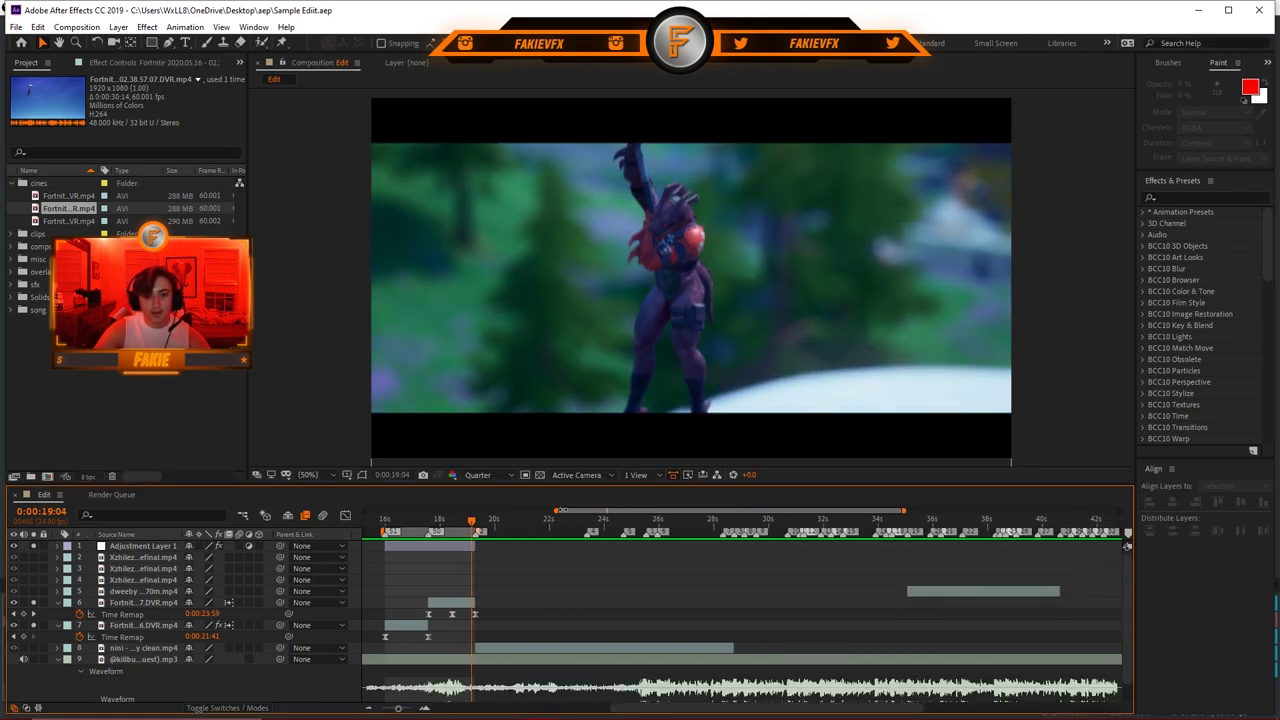
left_click_drag(563, 510, 571, 510)
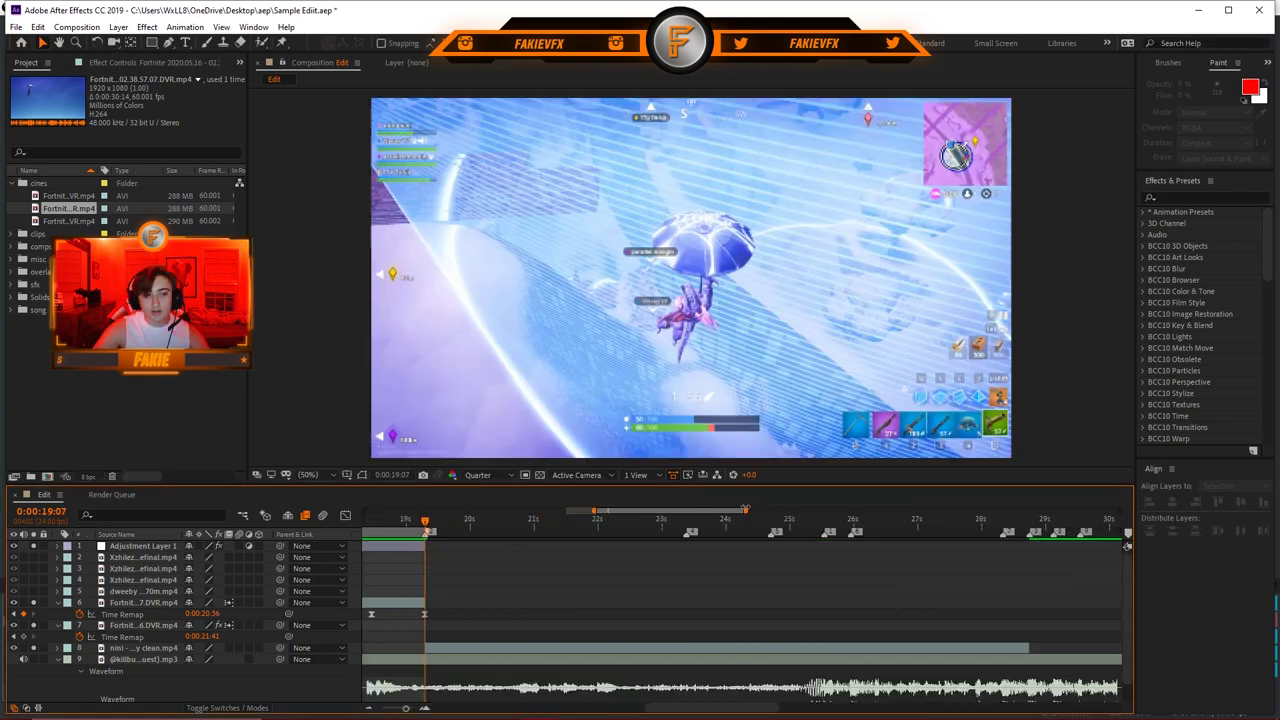
left_click_drag(750, 510, 812, 507)
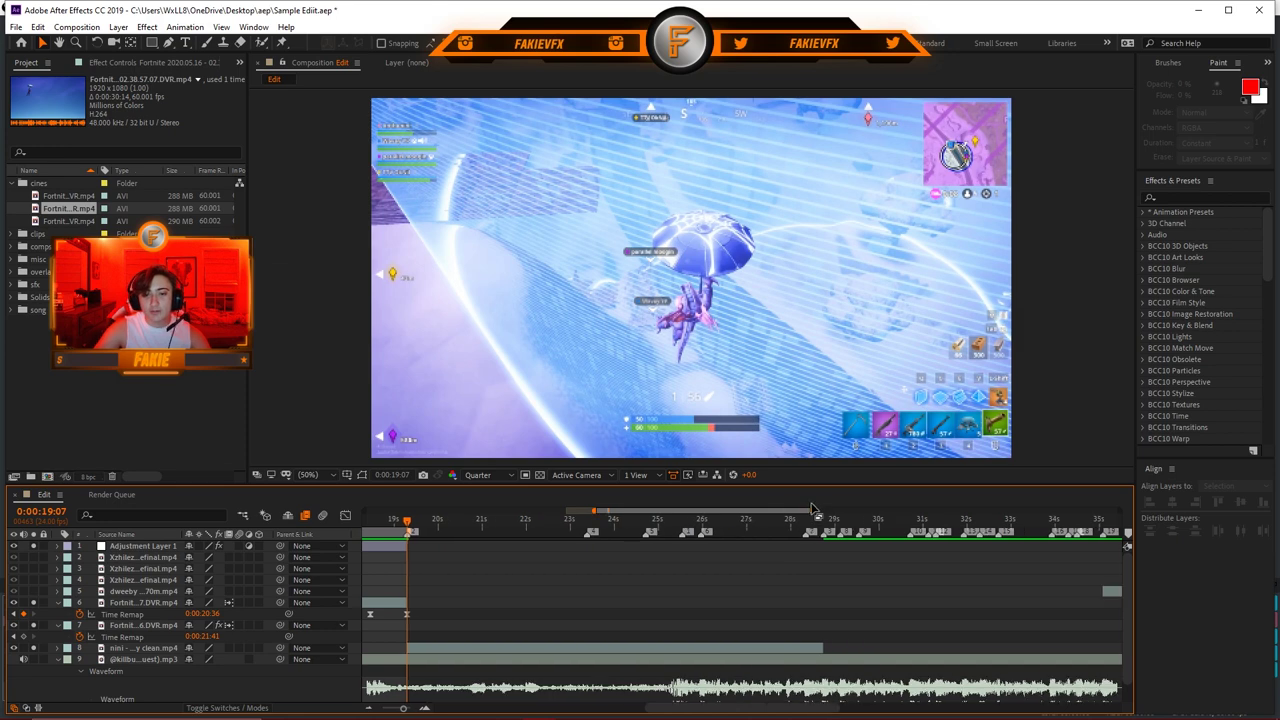
left_click(822, 520)
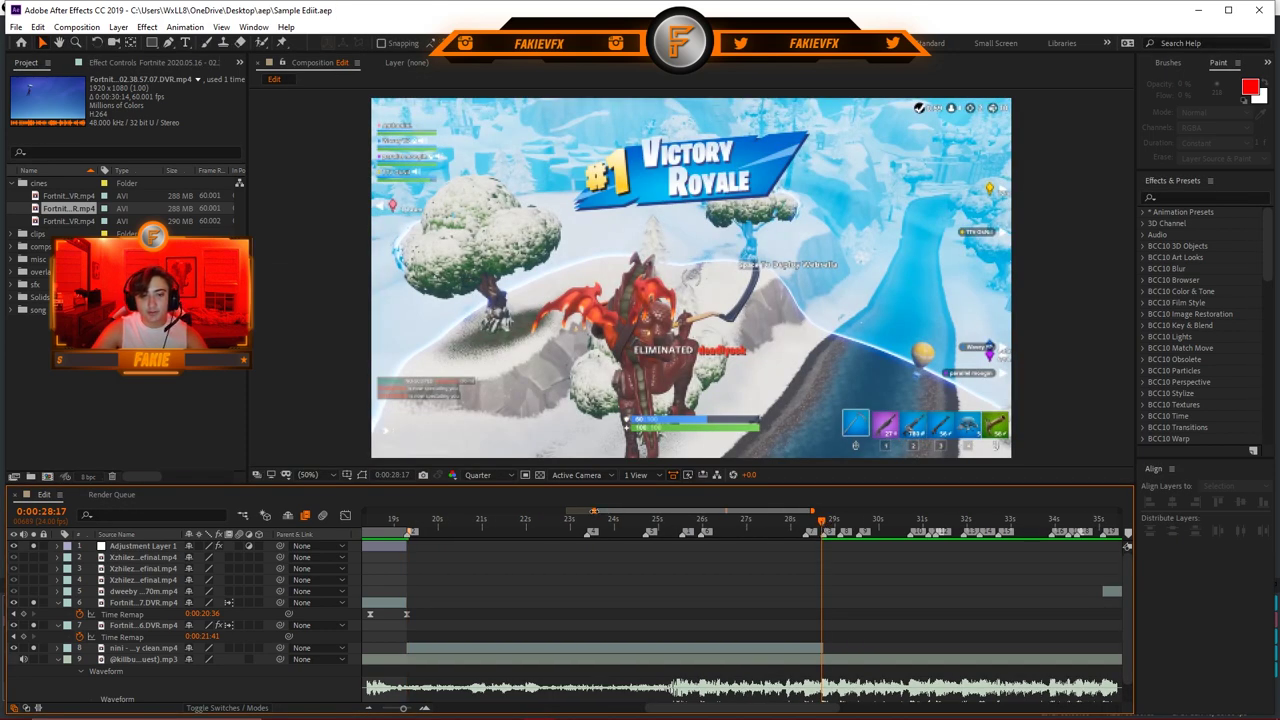
scroll(822, 520, "up", 3)
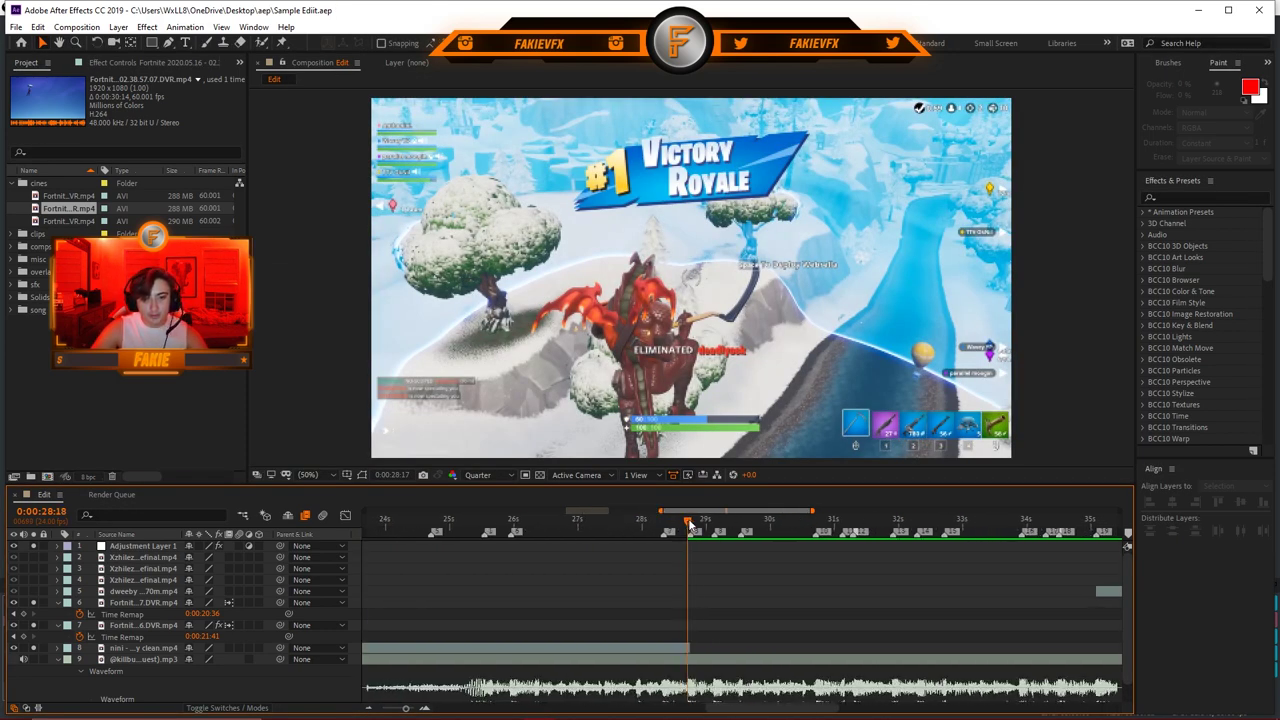
left_click(689, 522)
left_click_drag(668, 510, 682, 510)
key("equal")
key("b")
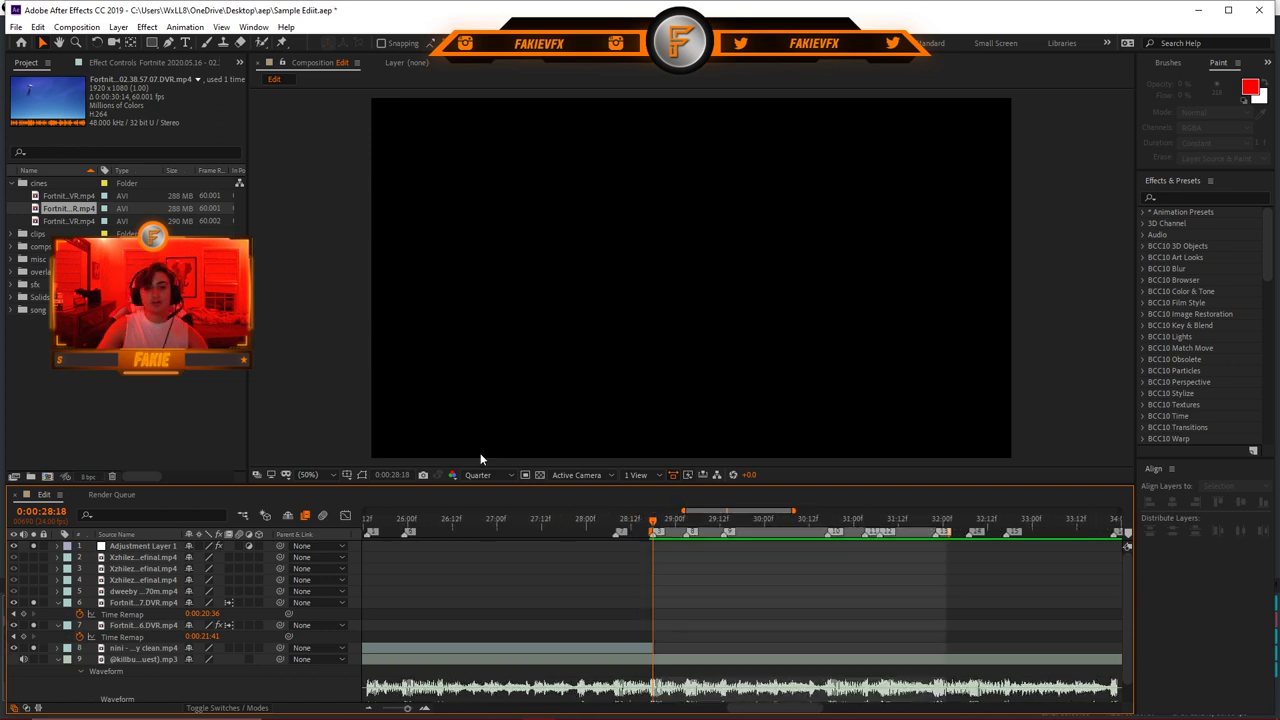
Step: Preview the song from 0:00:28:18 and end the work area at the beat at 0:00:30:16
key("space")
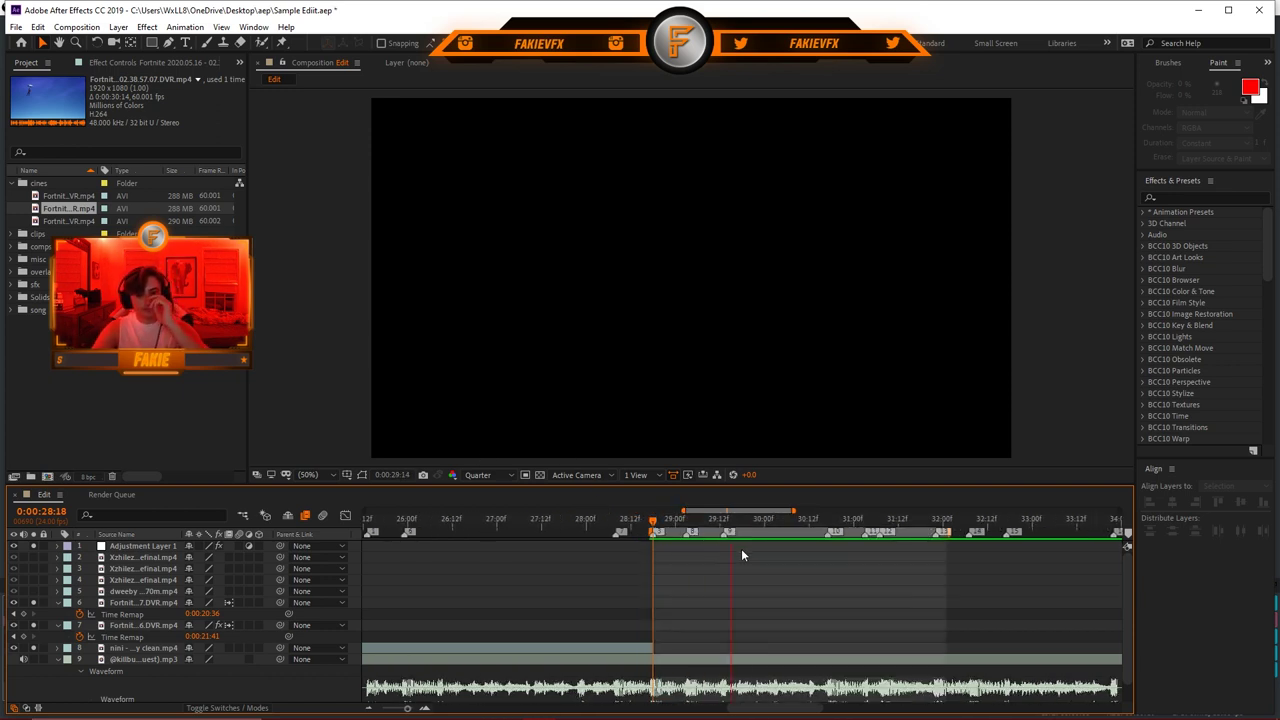
left_click(825, 522)
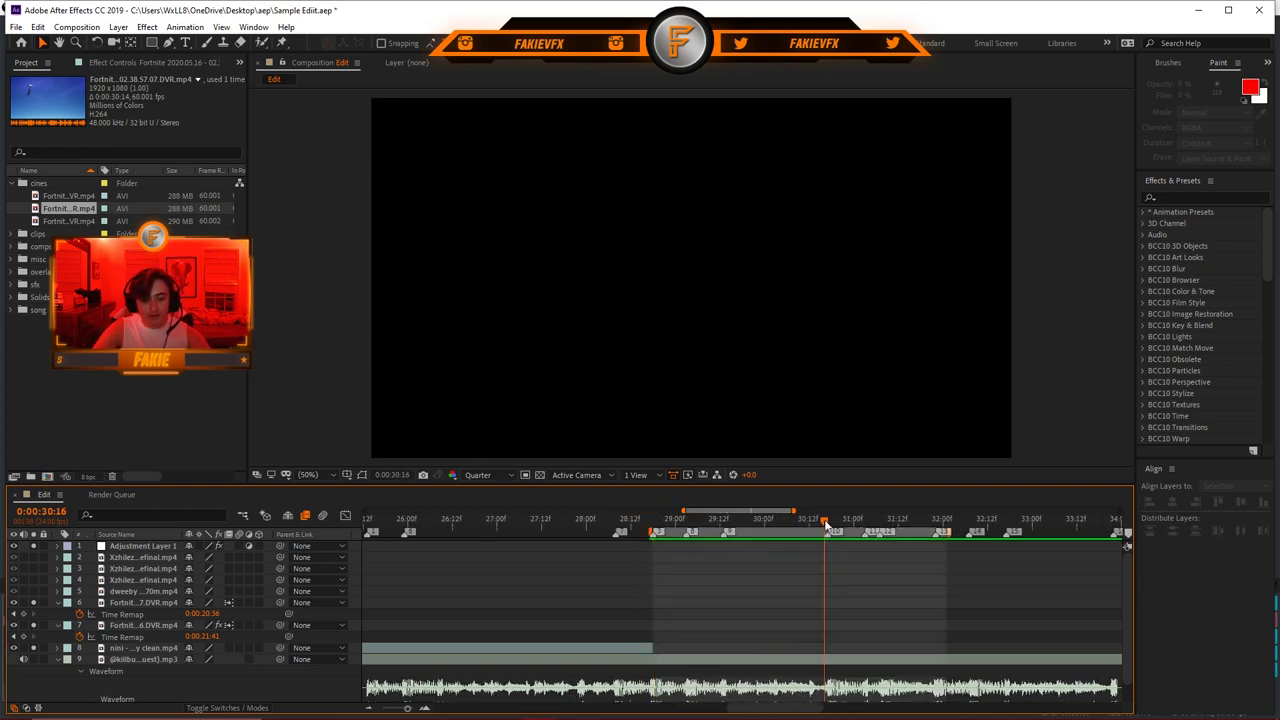
left_click(657, 522)
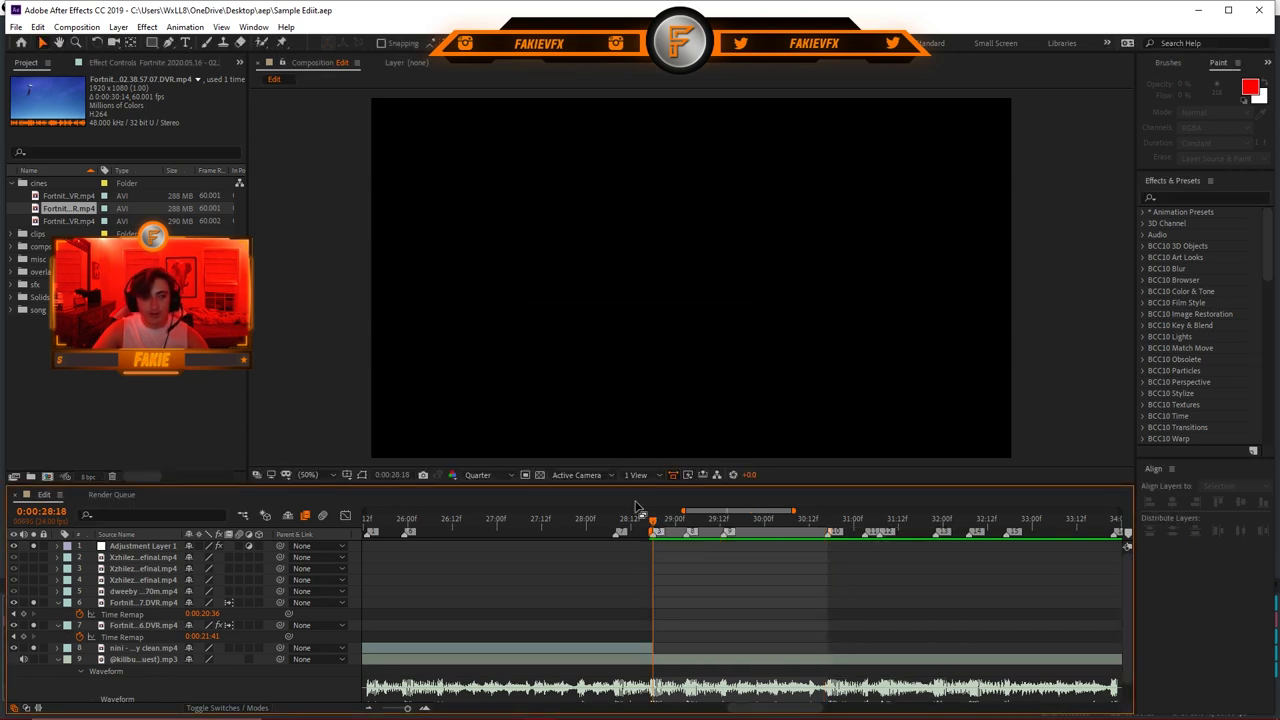
Step: Add the third Fortnite replay clip from the cines folder at 0:00:28:18, directly below the gameplay clip layer
left_click_drag(68, 220, 654, 639)
left_click_drag(195, 651, 168, 670)
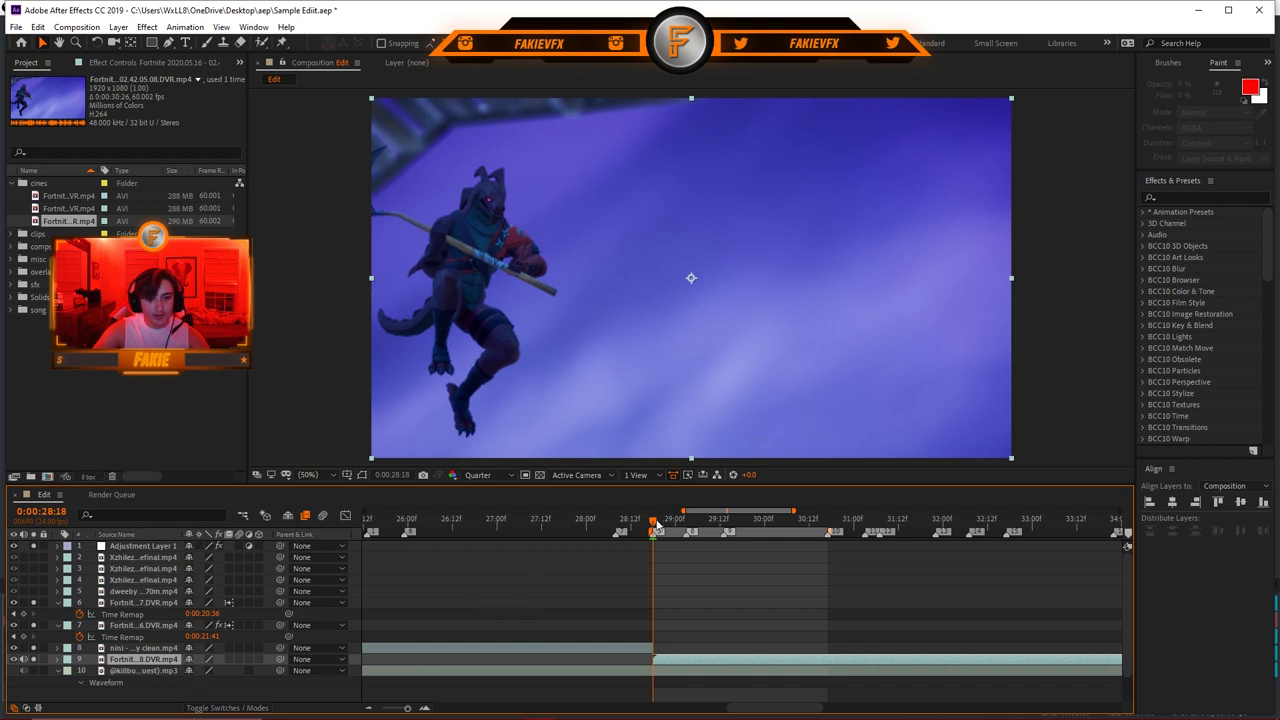
left_click_drag(685, 511, 514, 513)
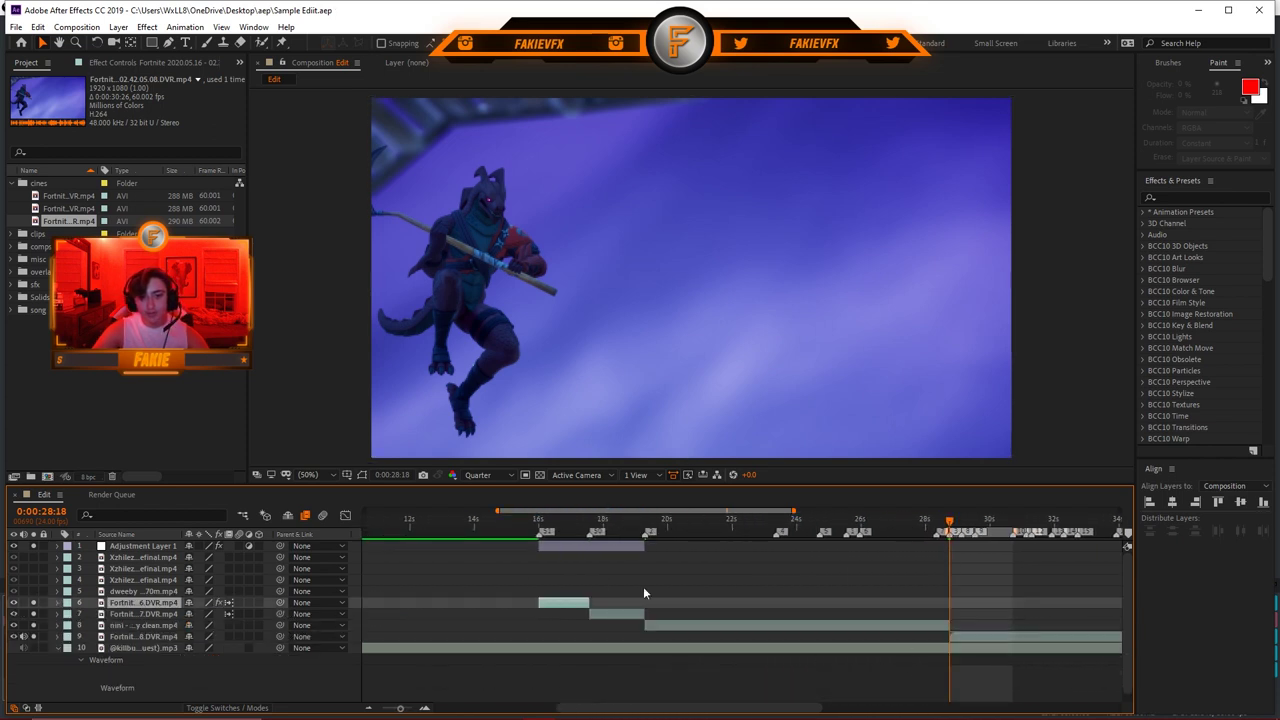
Step: Enable time remapping on the third Fortnite replay clip and set its first keyframe at 0:00:28:18 to 0:00:18:00
left_click_drag(502, 511, 646, 530)
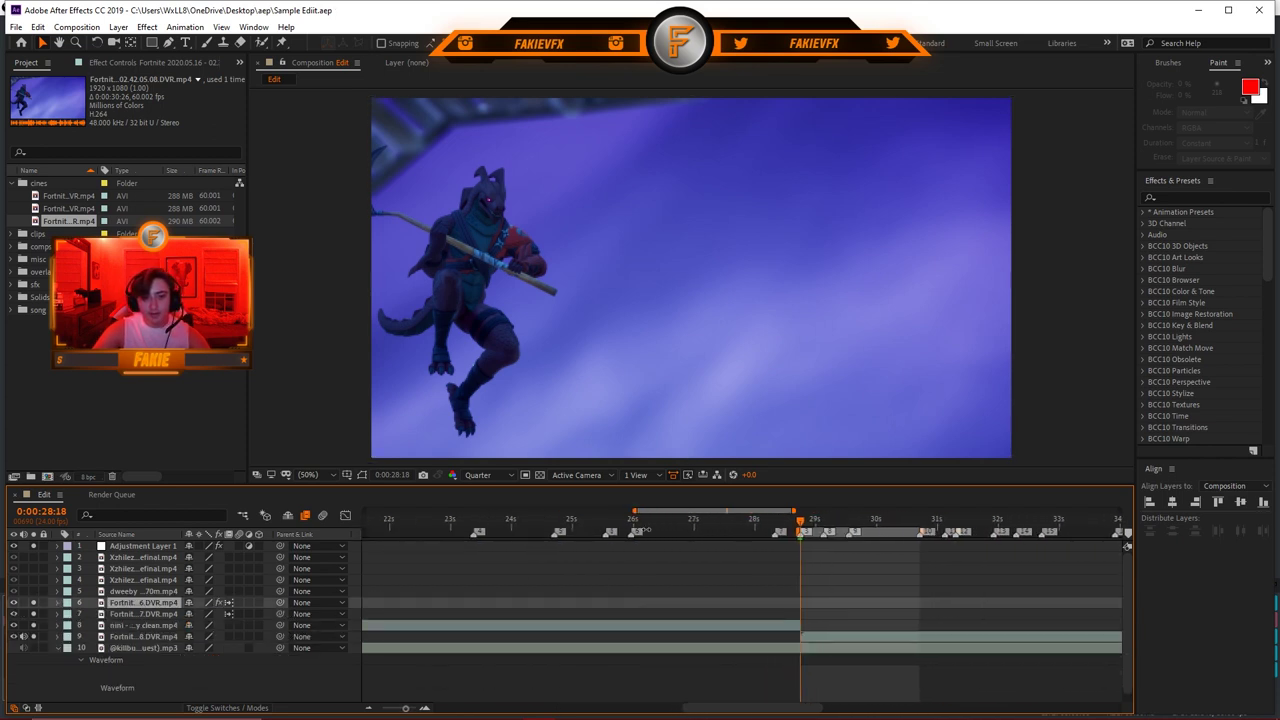
scroll(617, 626, "up", 3)
left_click(615, 636)
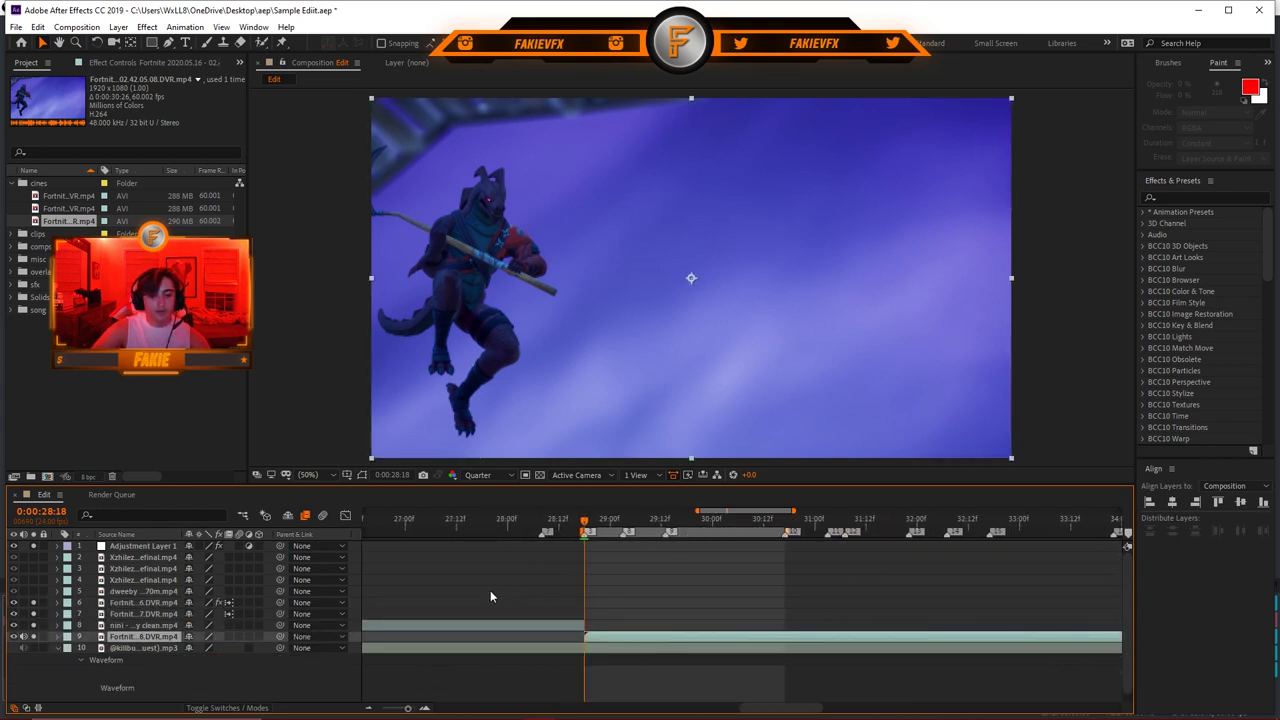
key("ctrl+alt+t")
key("equal")
left_click_drag(721, 512, 724, 512)
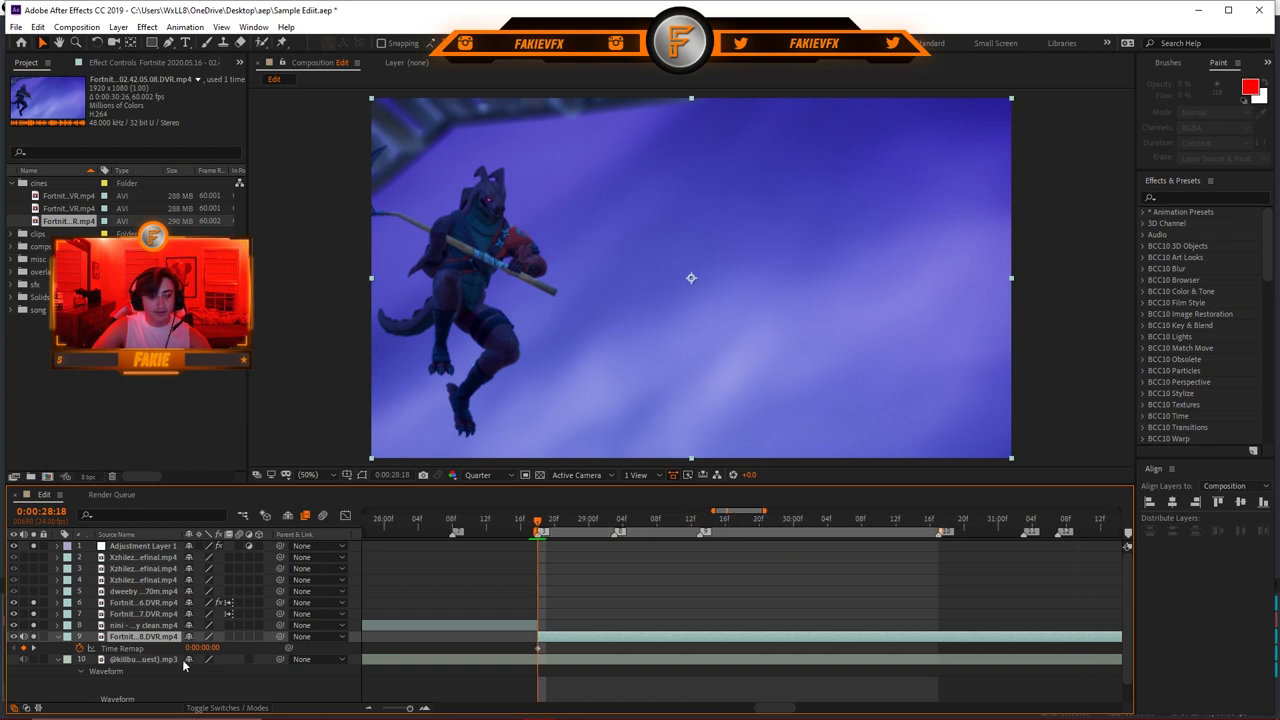
mouse_move(555, 527)
left_mouse_down()
mouse_move(686, 530)
mouse_move(538, 535)
left_mouse_up()
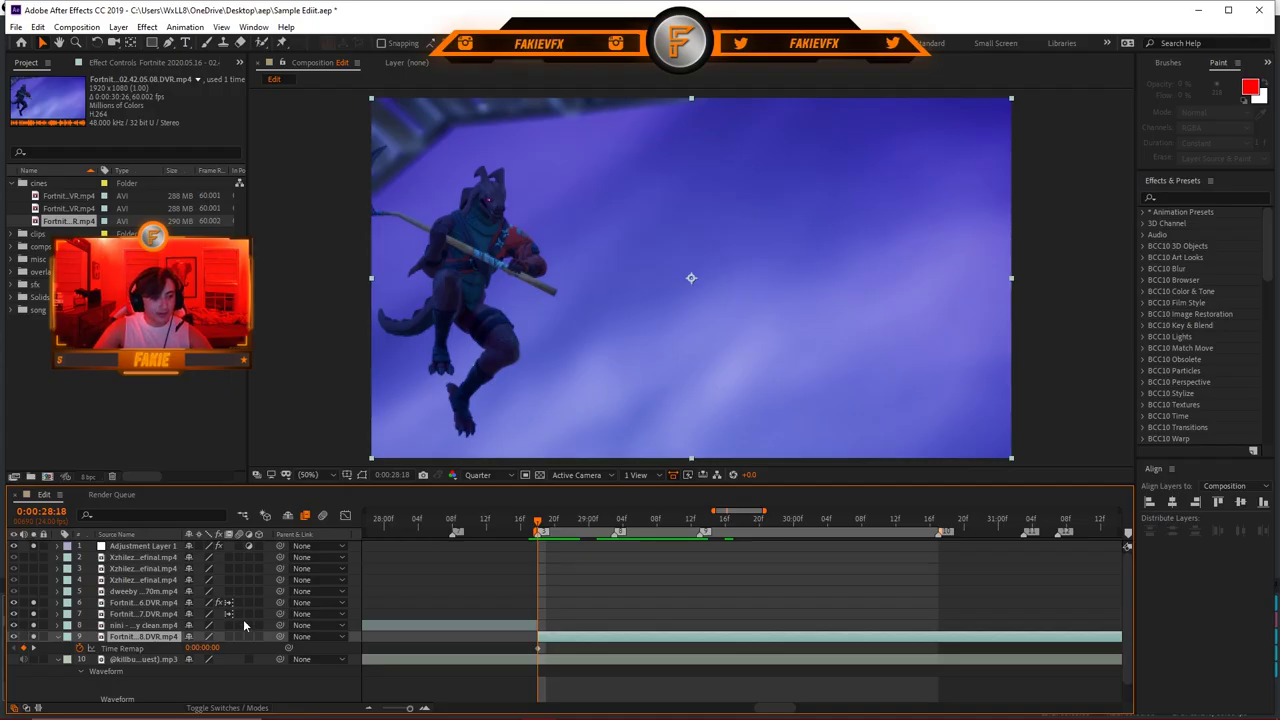
left_click_drag(198, 650, 289, 647)
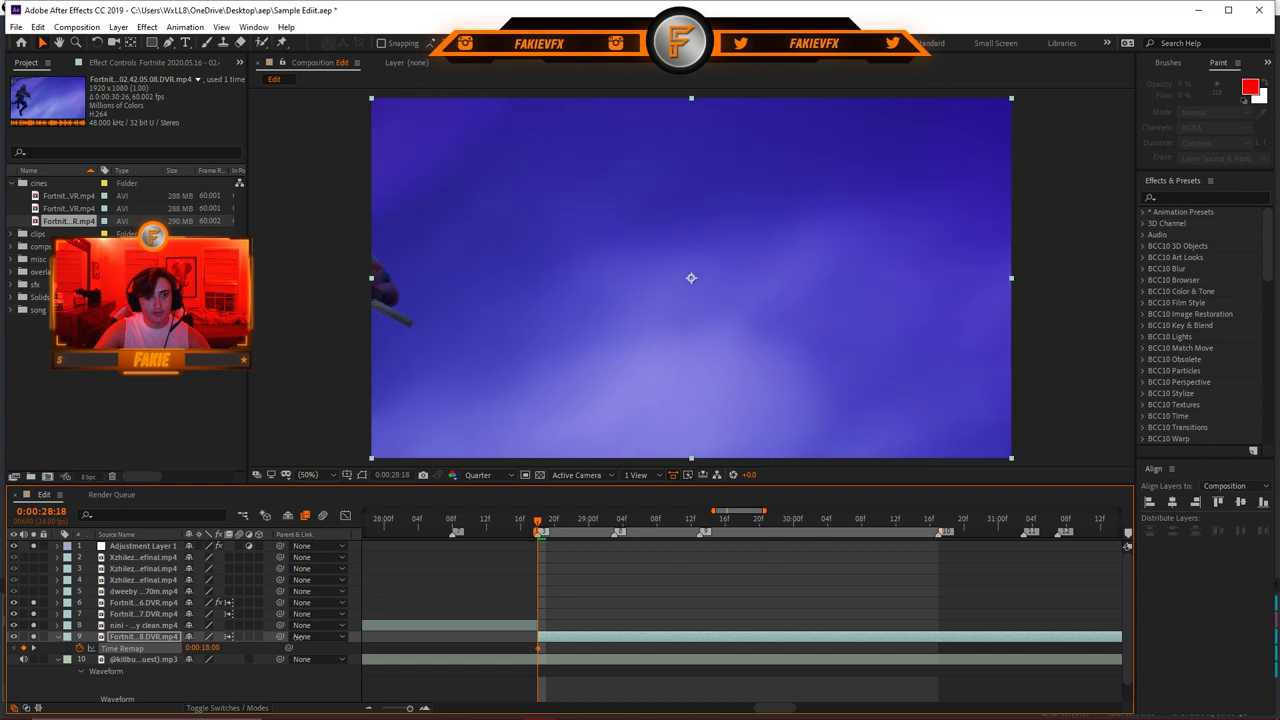
Step: Trim the third Fortnite clip to the work area's end and set its closing Time Remap keyframe to 0:00:23:46
left_click(938, 520)
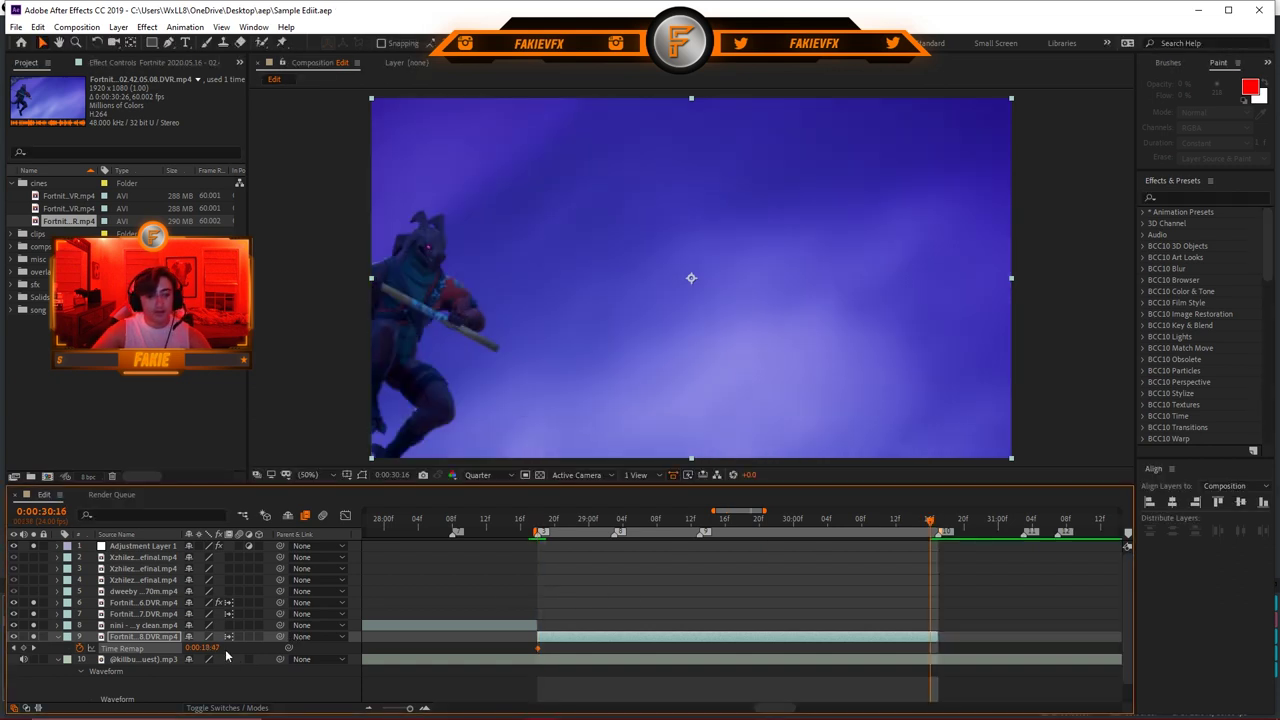
left_click_drag(214, 649, 339, 659)
left_click_drag(260, 648, 454, 672)
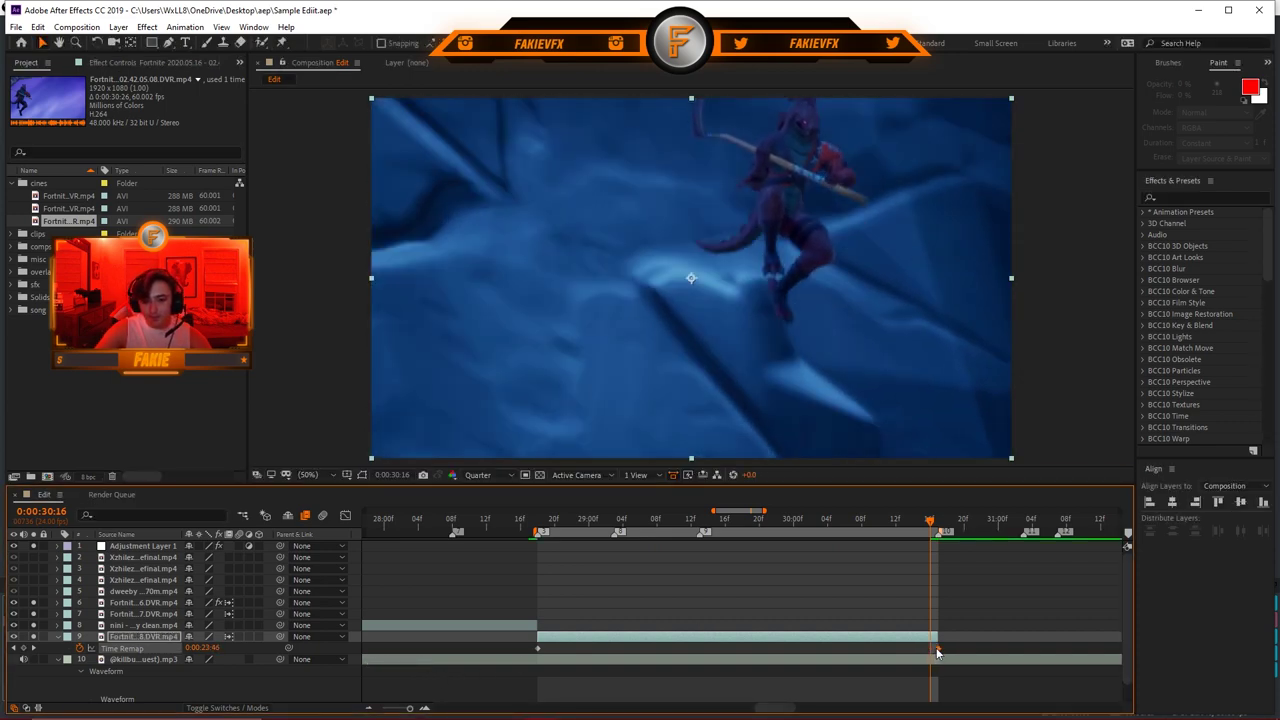
Step: Easy Ease both Time Remap keyframes and shape their graph into a speed ramp with a steep start and end and a slow middle
left_click_drag(958, 643, 506, 660)
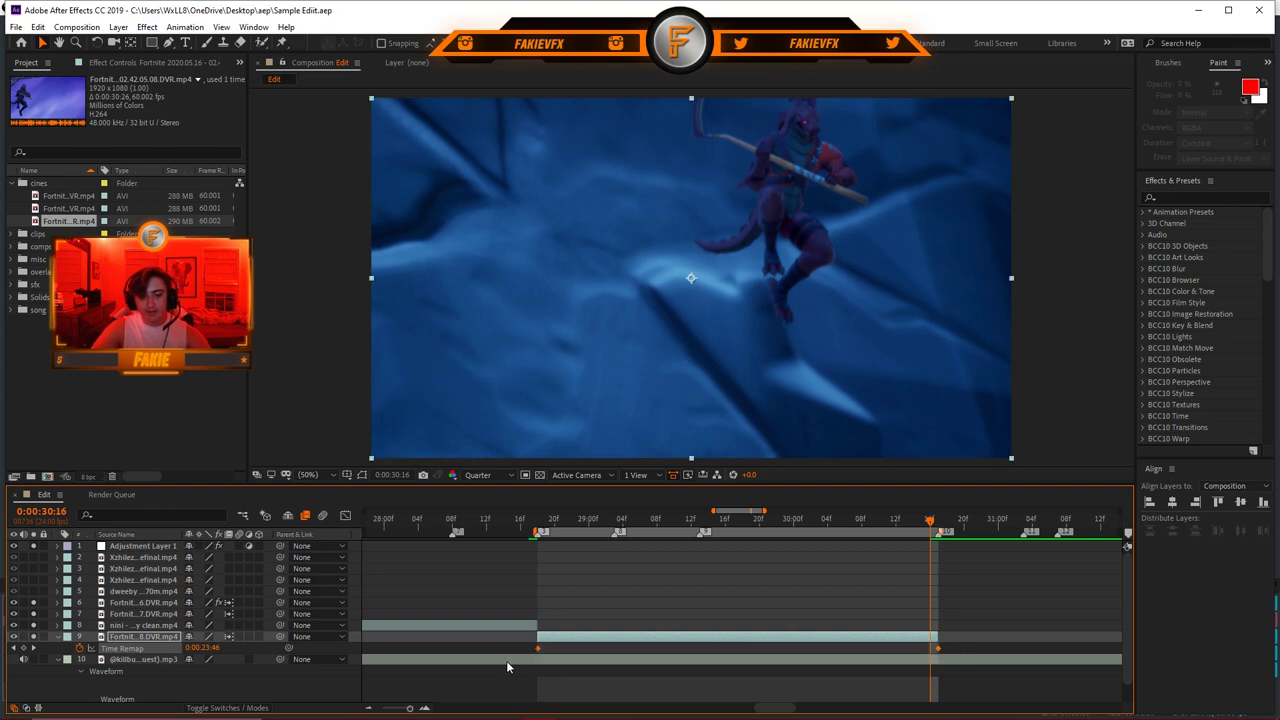
key("shift+F3")
key("grave")
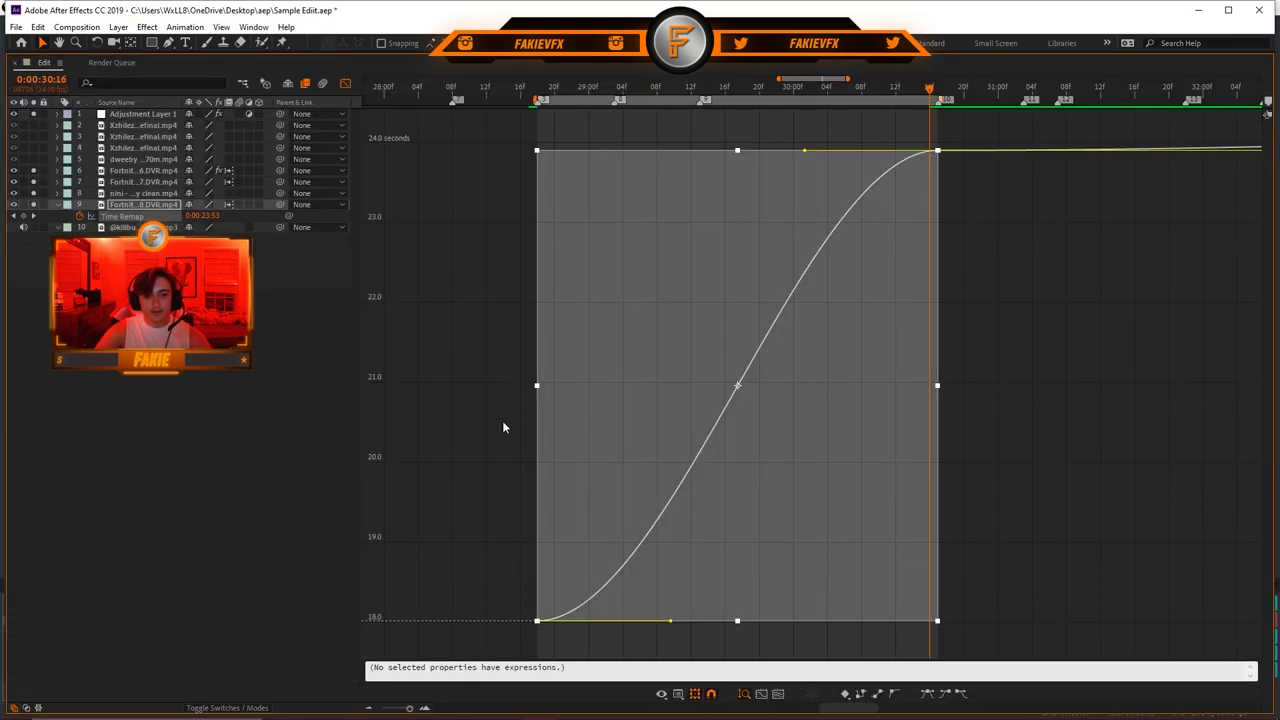
left_click(539, 621)
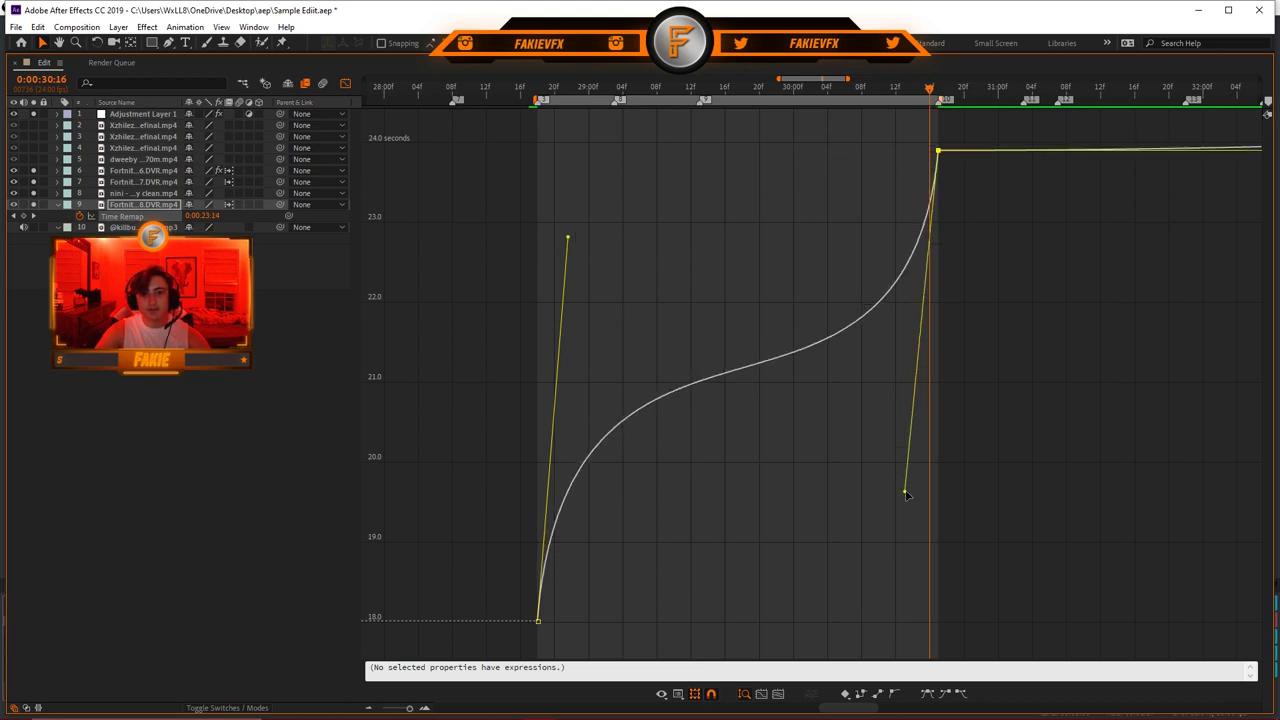
key("grave")
Step: Preview the third Fortnite clip's speed ramp against the song from 0:00:28:18
key("space")
left_click(517, 622)
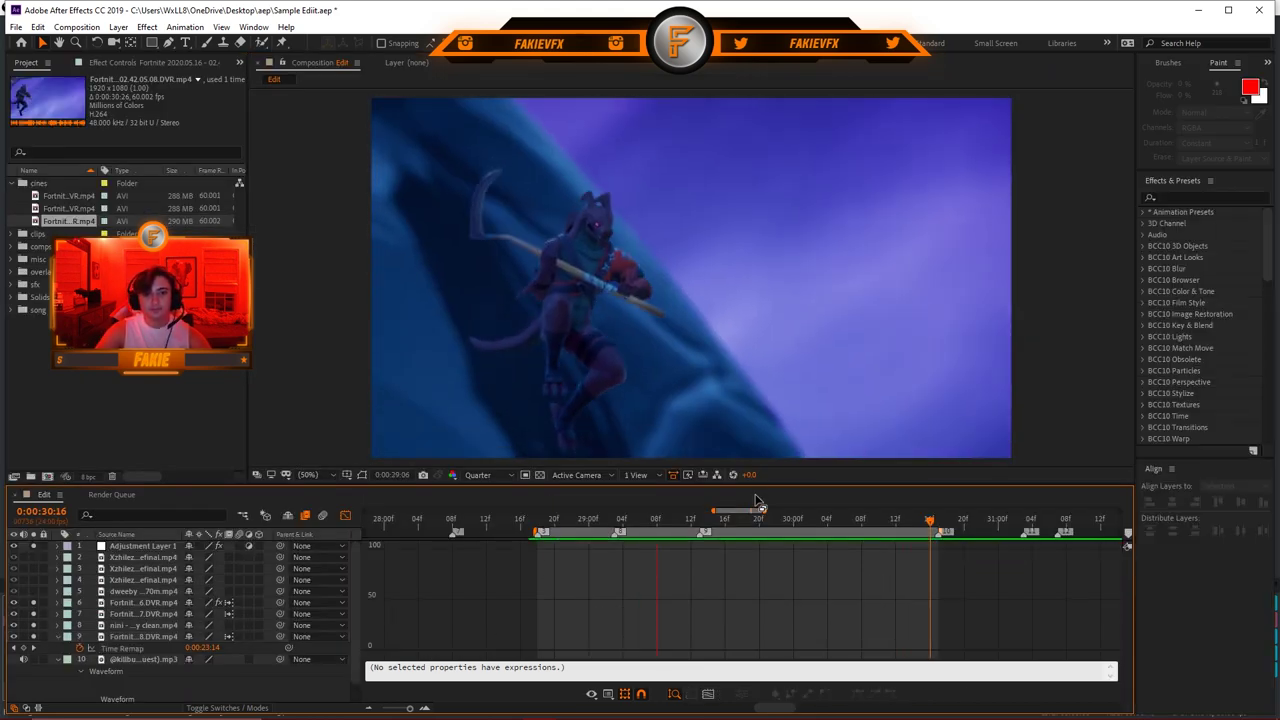
left_click(545, 527)
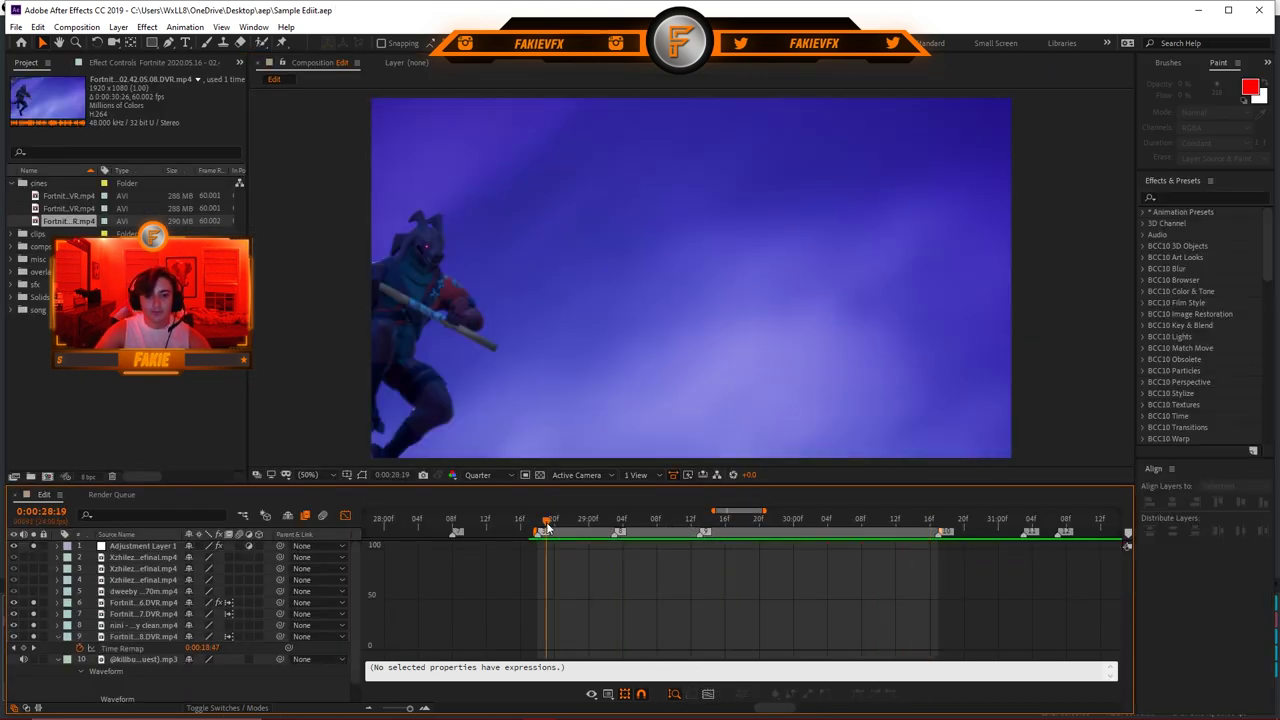
left_click_drag(545, 527, 742, 520)
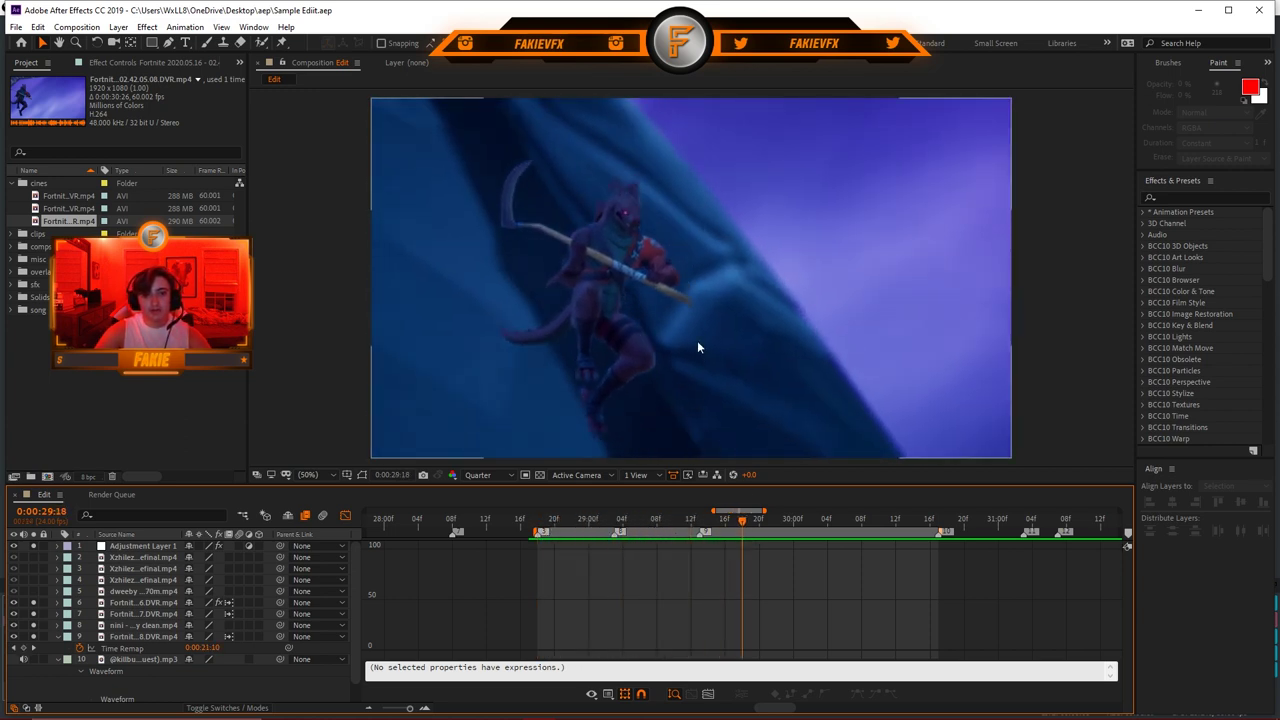
key("space")
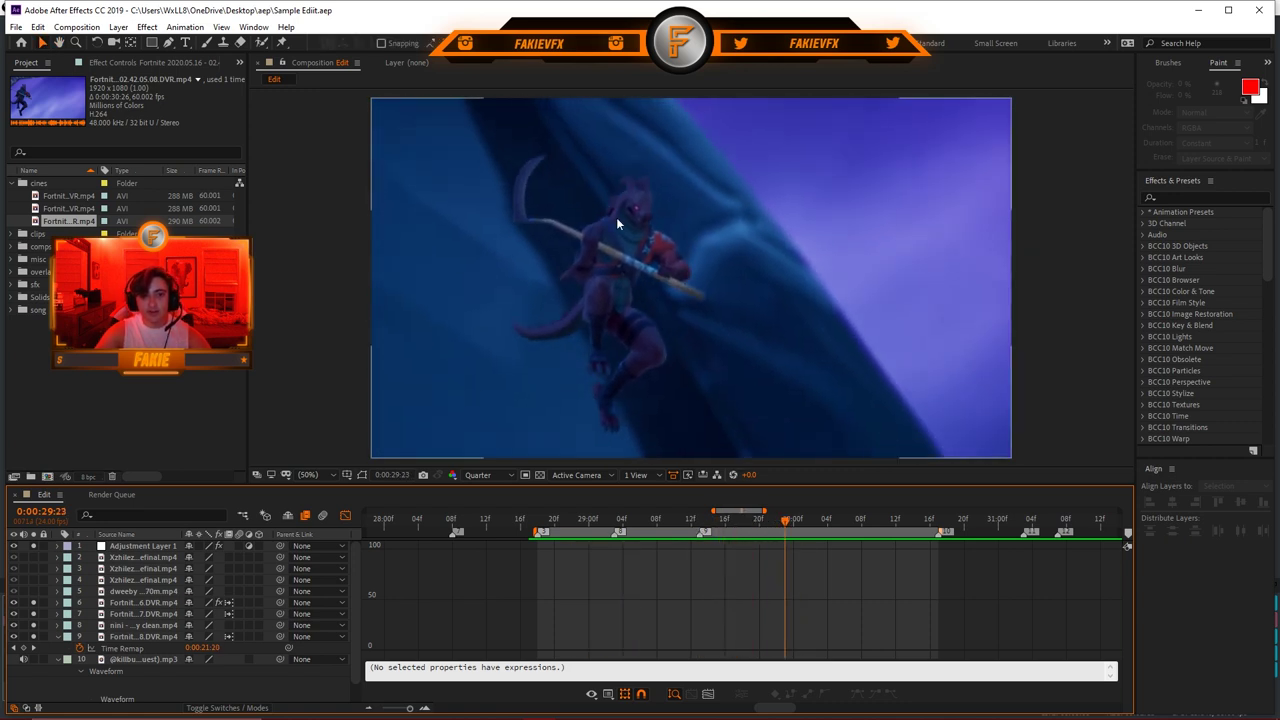
key("shift+F3")
left_click_drag(598, 523, 540, 526)
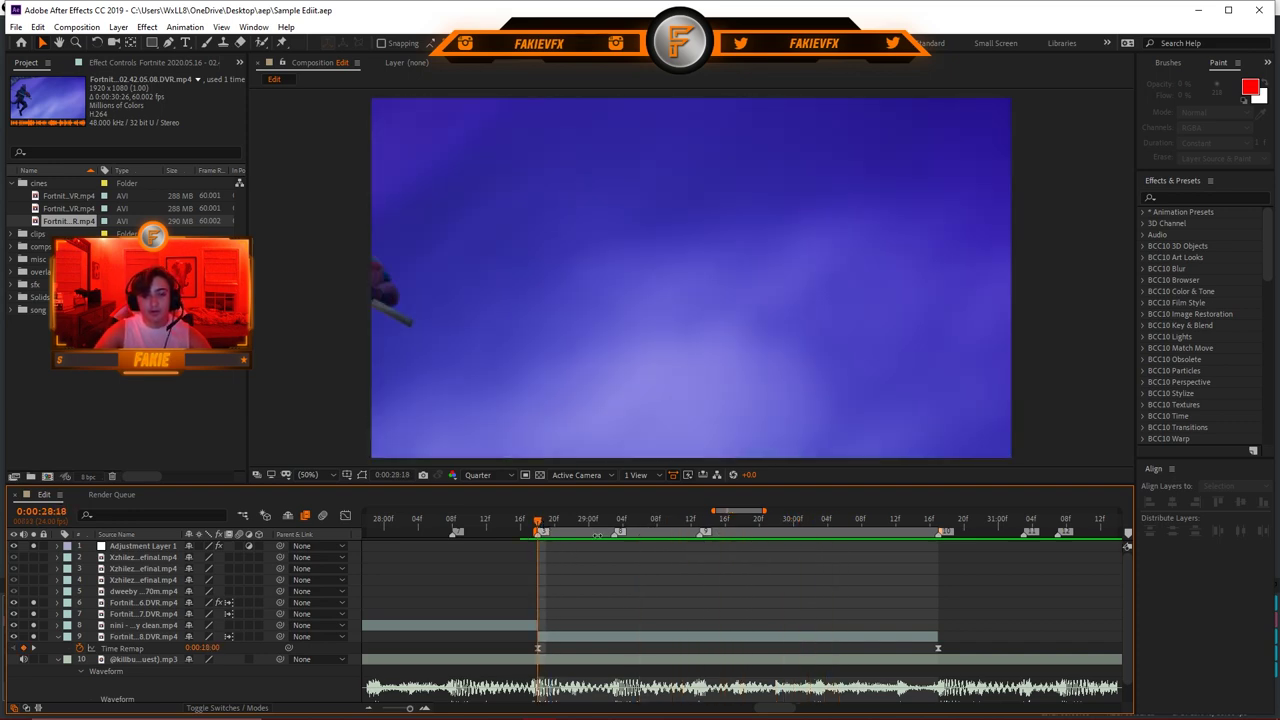
key("space")
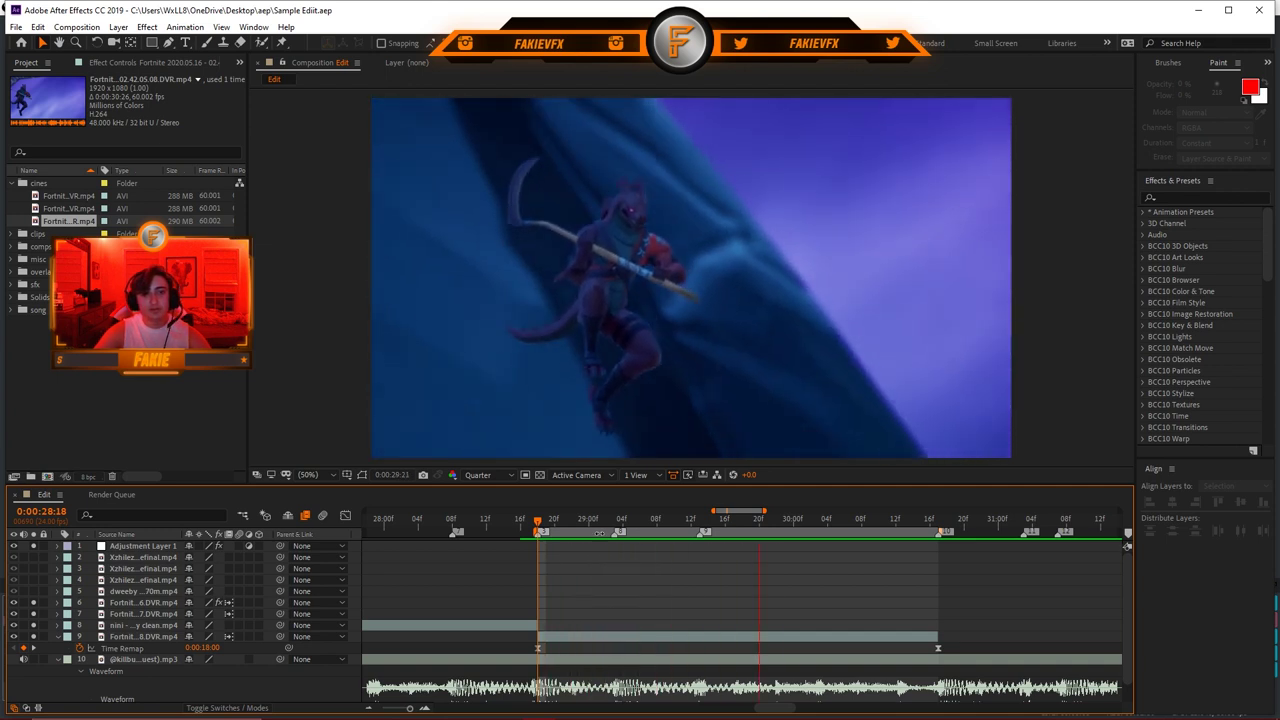
key("space")
Step: Fine-tune the third clip's Time Remap curve at the 0:00:28:18 keyframe and replay the ramp
left_click(538, 648)
left_click(345, 516)
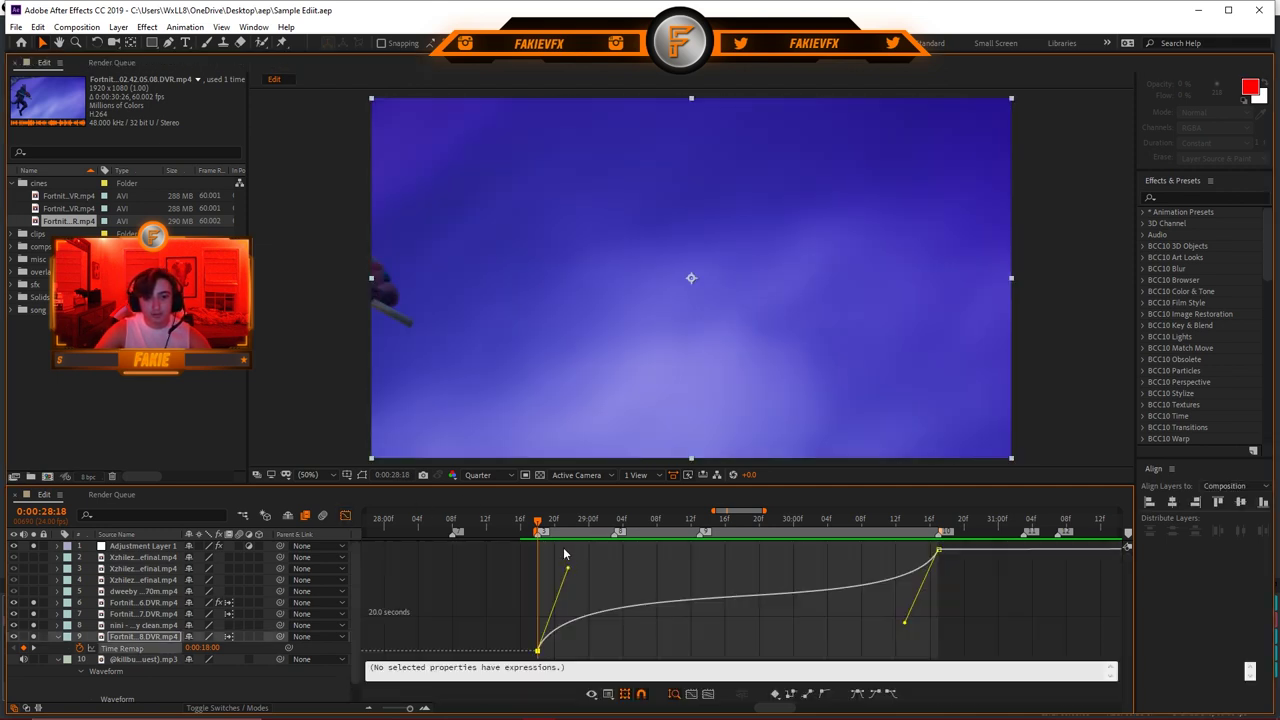
key("grave")
key("grave")
key("space")
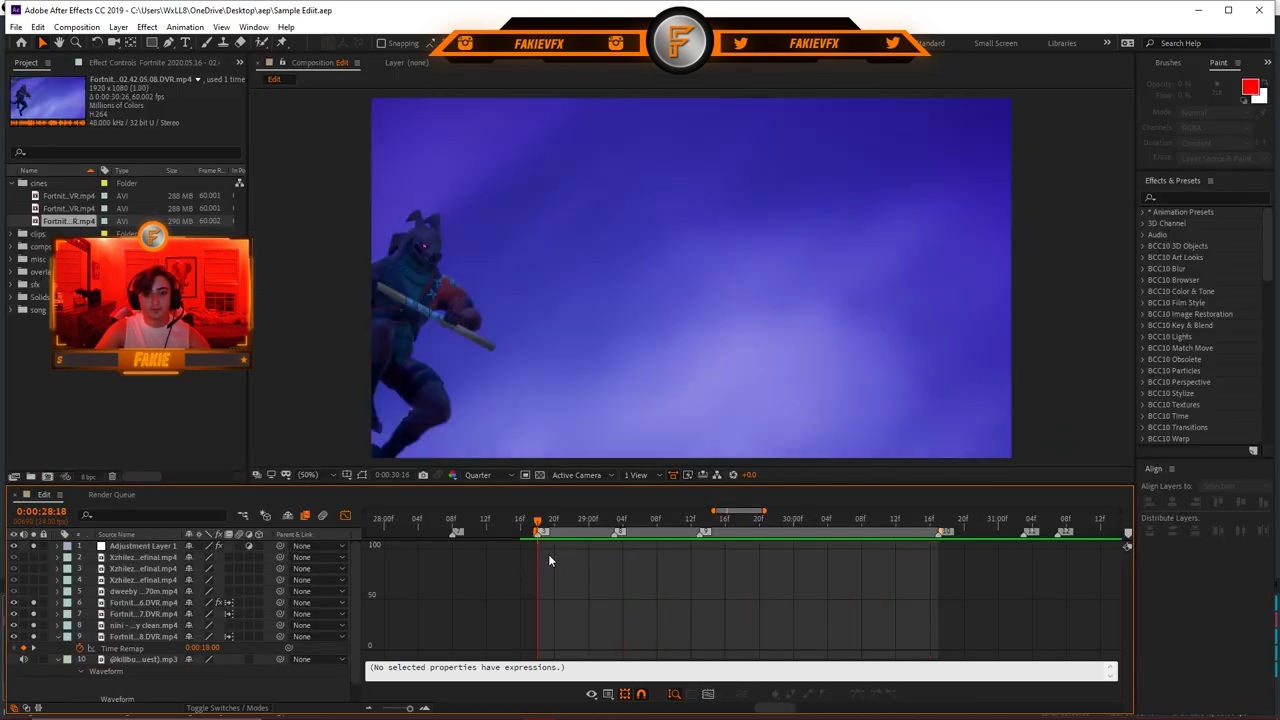
Step: Duplicate the cinematic bars adjustment layer and fit the copy over the third Fortnite clip, from 0:00:28:18 to the clip's end
left_click(345, 515)
left_click(669, 545)
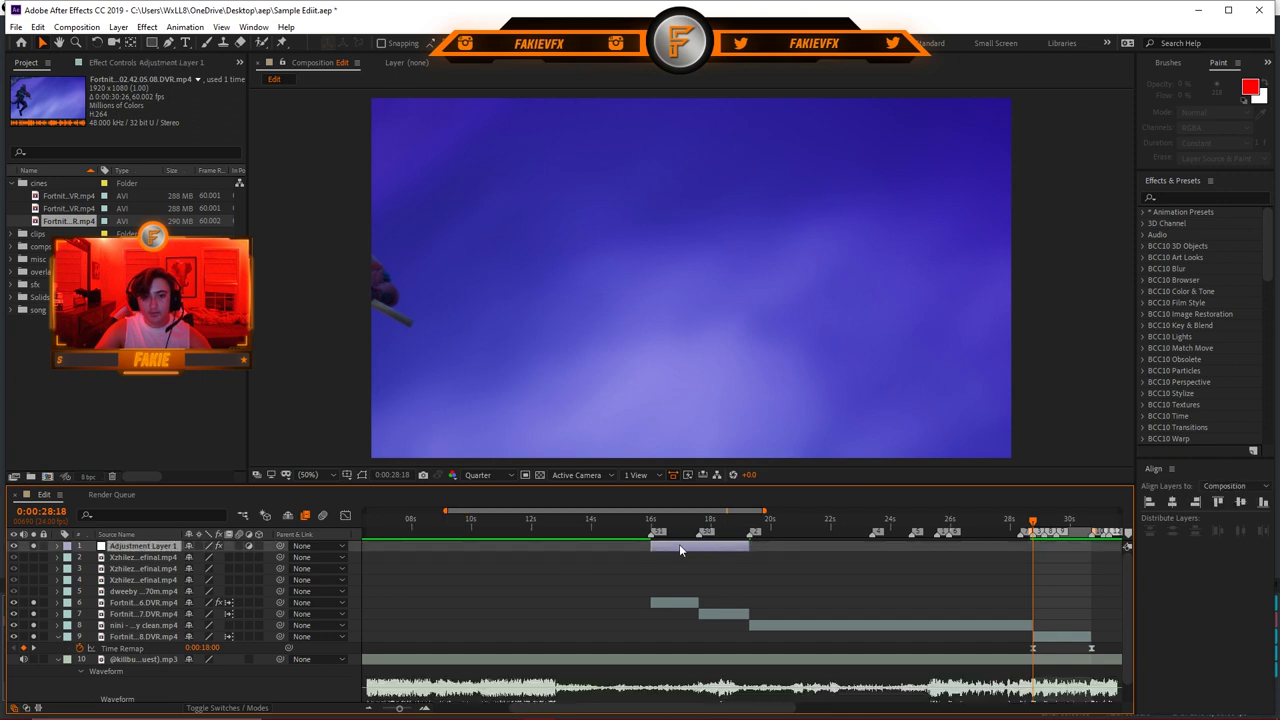
key("ctrl+d")
left_click_drag(692, 546, 988, 560)
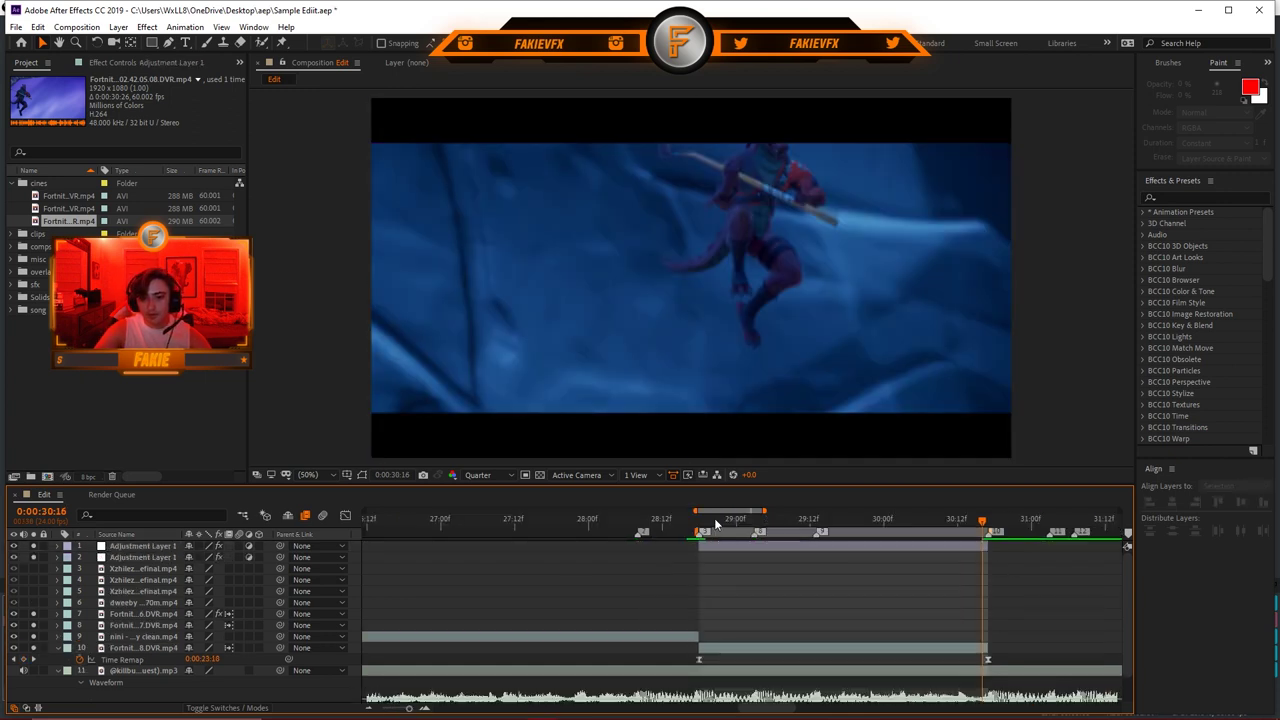
Step: Preview the third Fortnite clip with the cinematic bars from 0:00:28:18
left_click(706, 522)
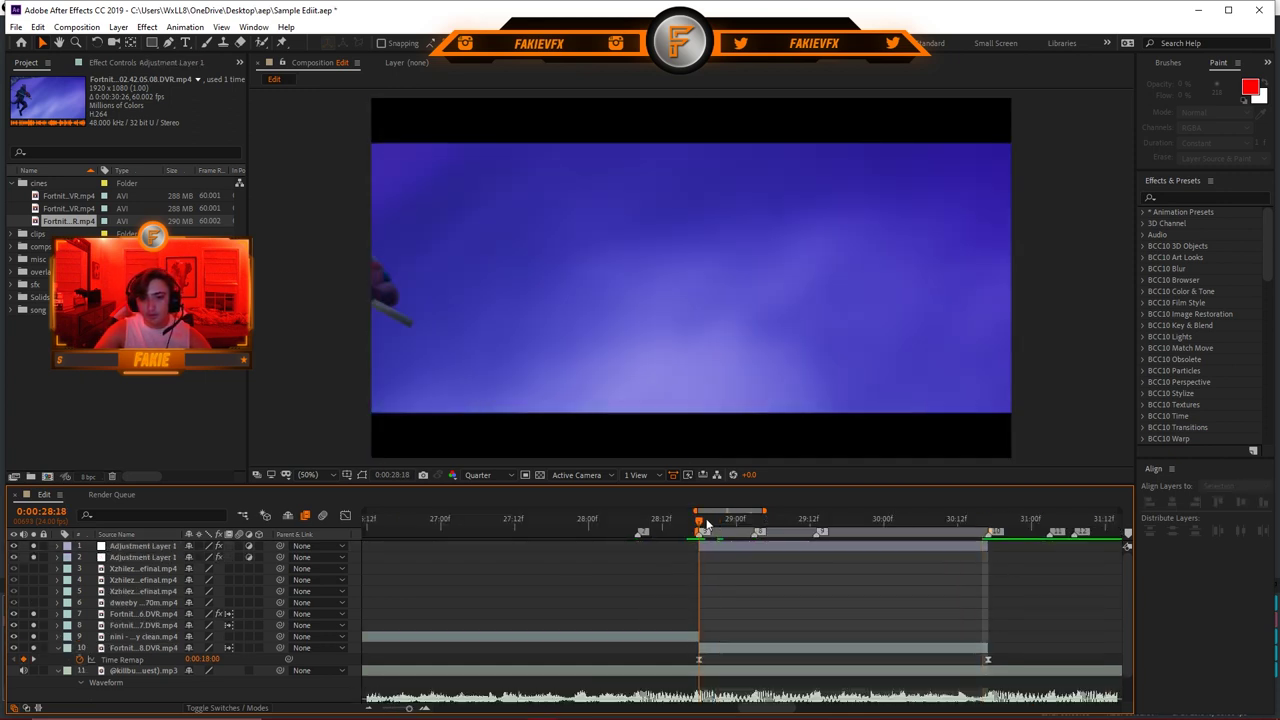
key("space")
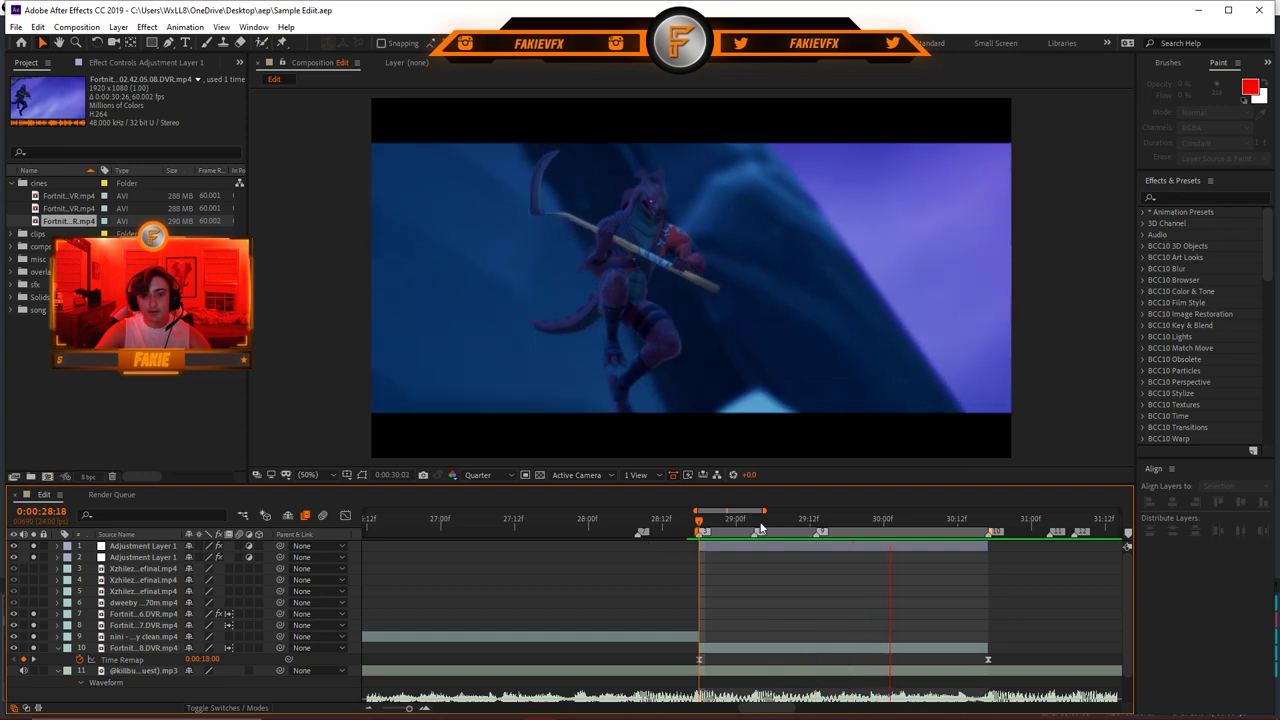
left_click_drag(778, 525, 866, 546)
key("Page_Up")
key("Page_Up")
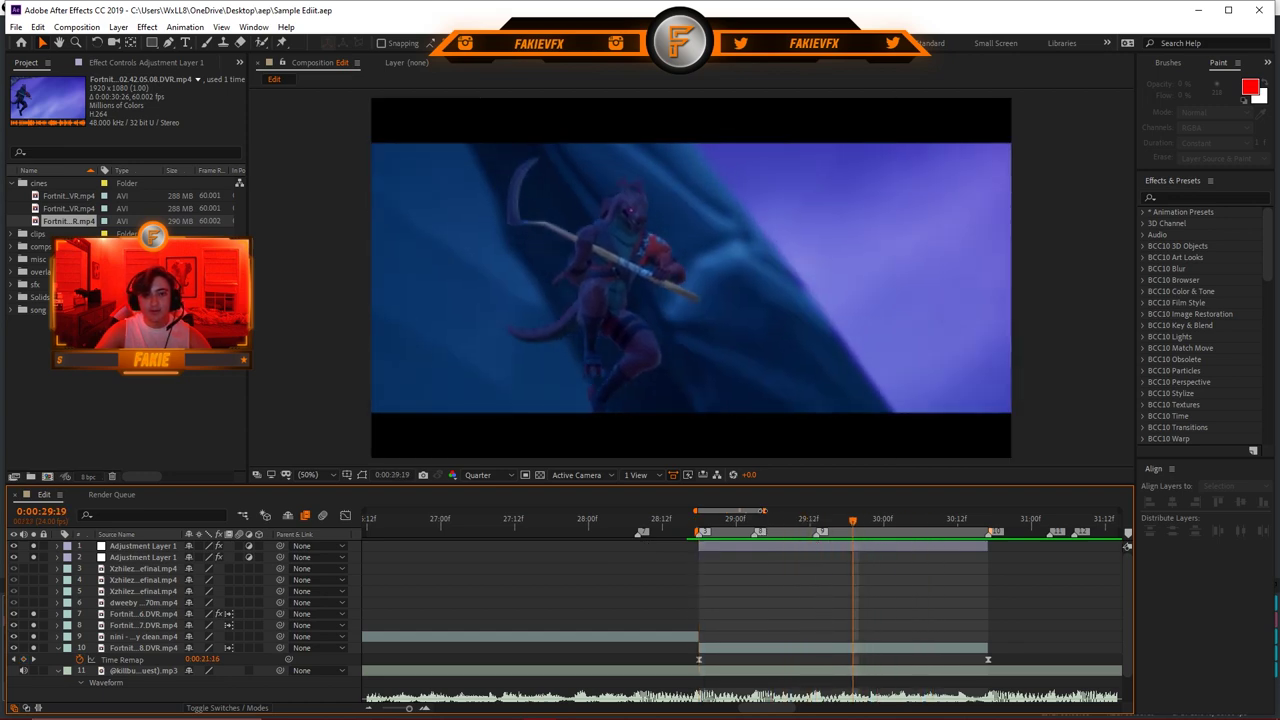
Step: Set the work area from 0:00:30:17, where the third Fortnite clip ends, to the start of the next gameplay clip
left_click_drag(774, 511, 898, 512)
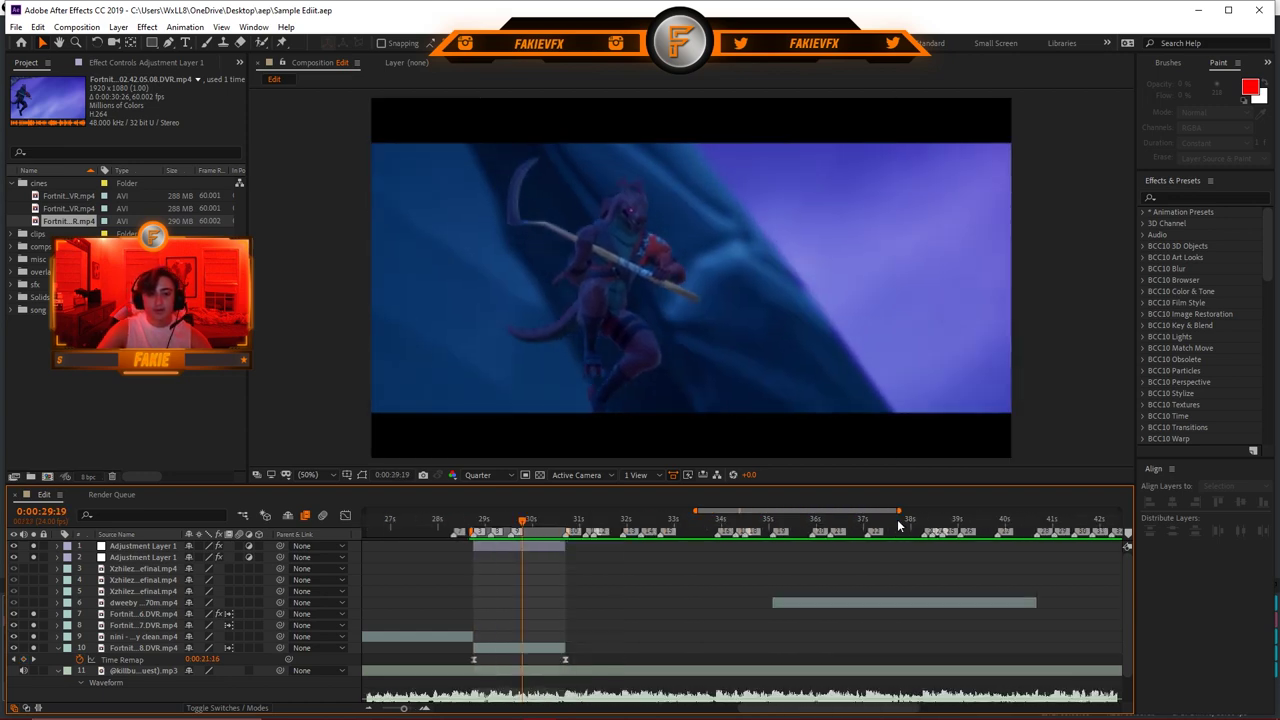
left_click(640, 528)
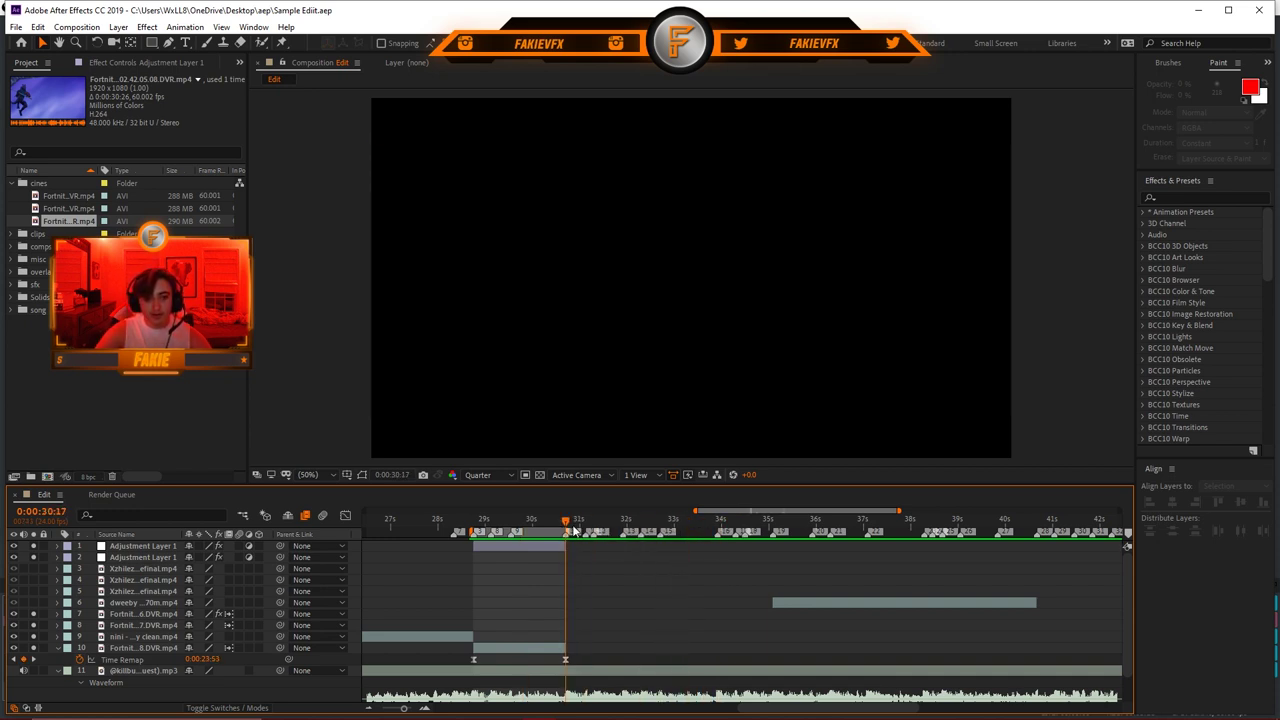
key("b")
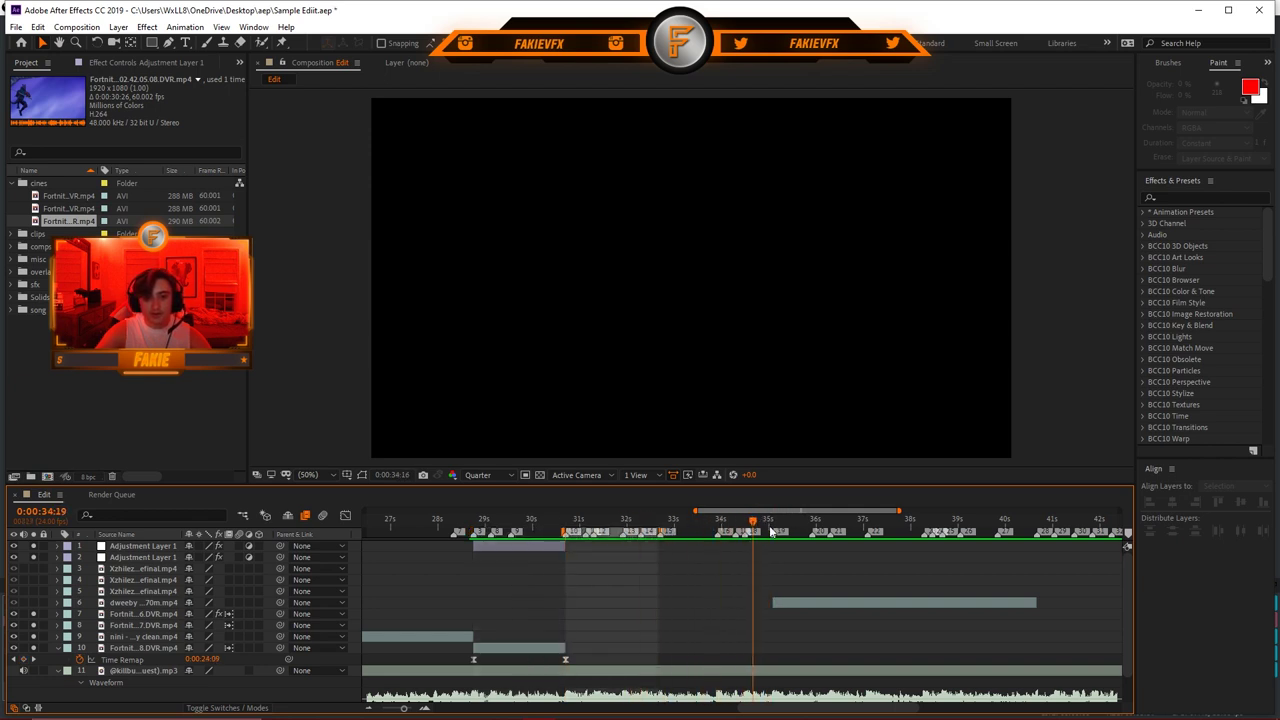
key("n")
left_click(719, 521)
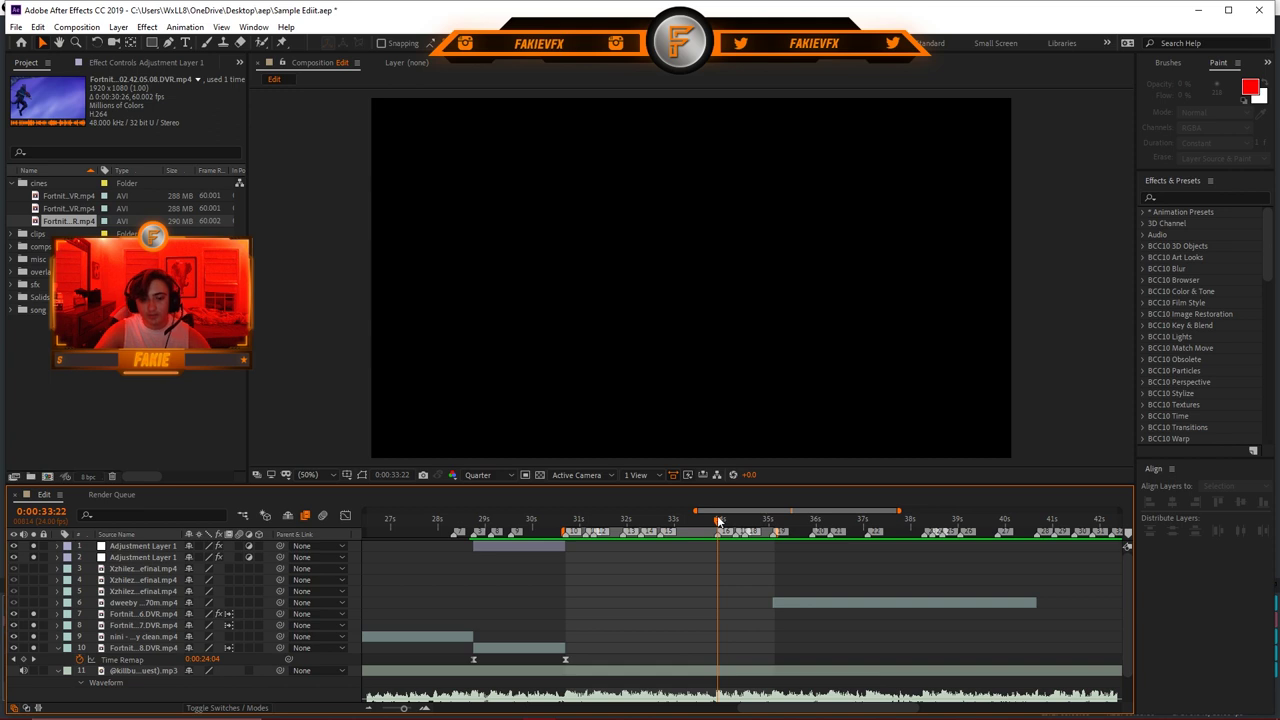
Step: Turn off solo on all layers and show the gameplay clip that follows the empty section
key("equal")
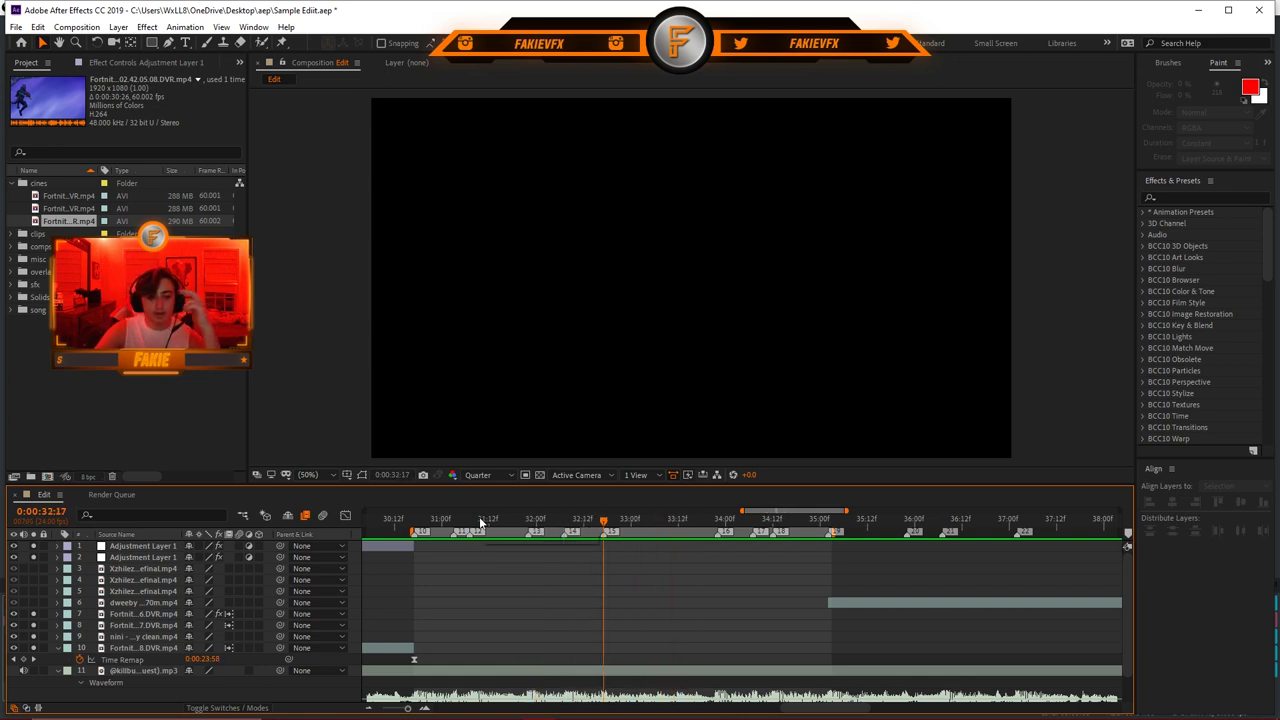
left_click_drag(479, 518, 595, 520)
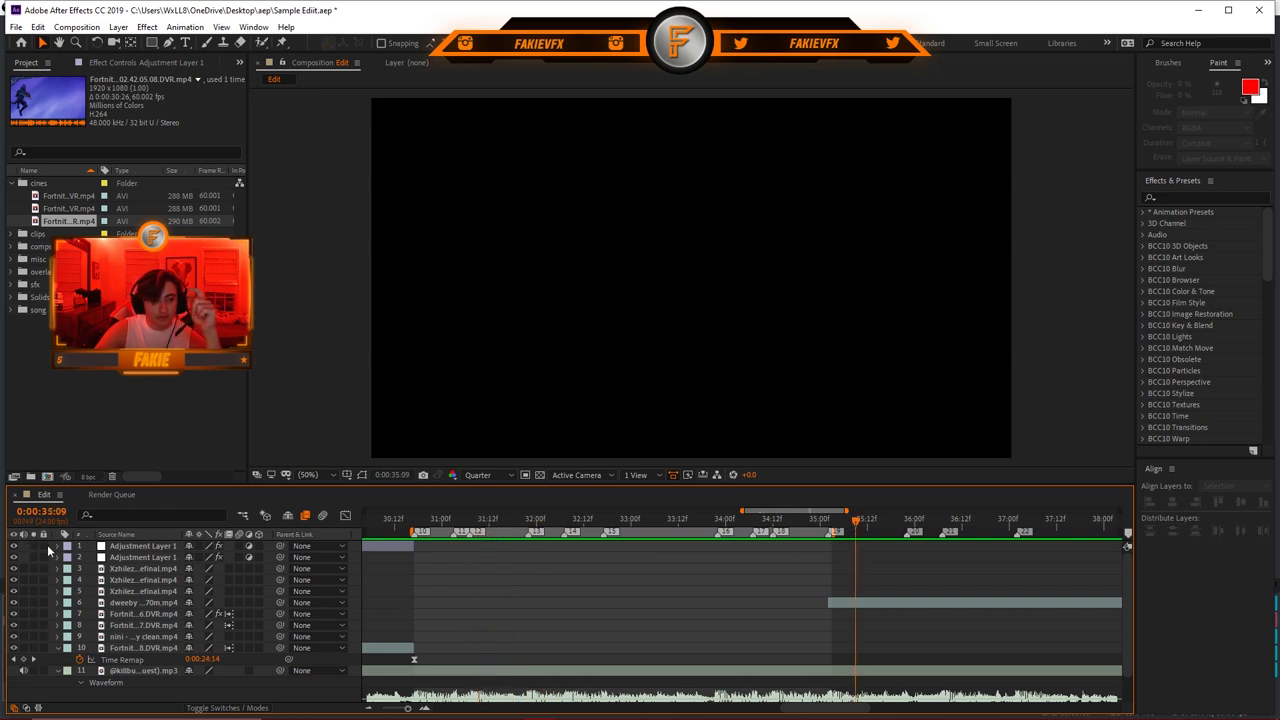
mouse_move(847, 510)
left_mouse_down()
mouse_move(920, 511)
mouse_move(837, 530)
left_mouse_up()
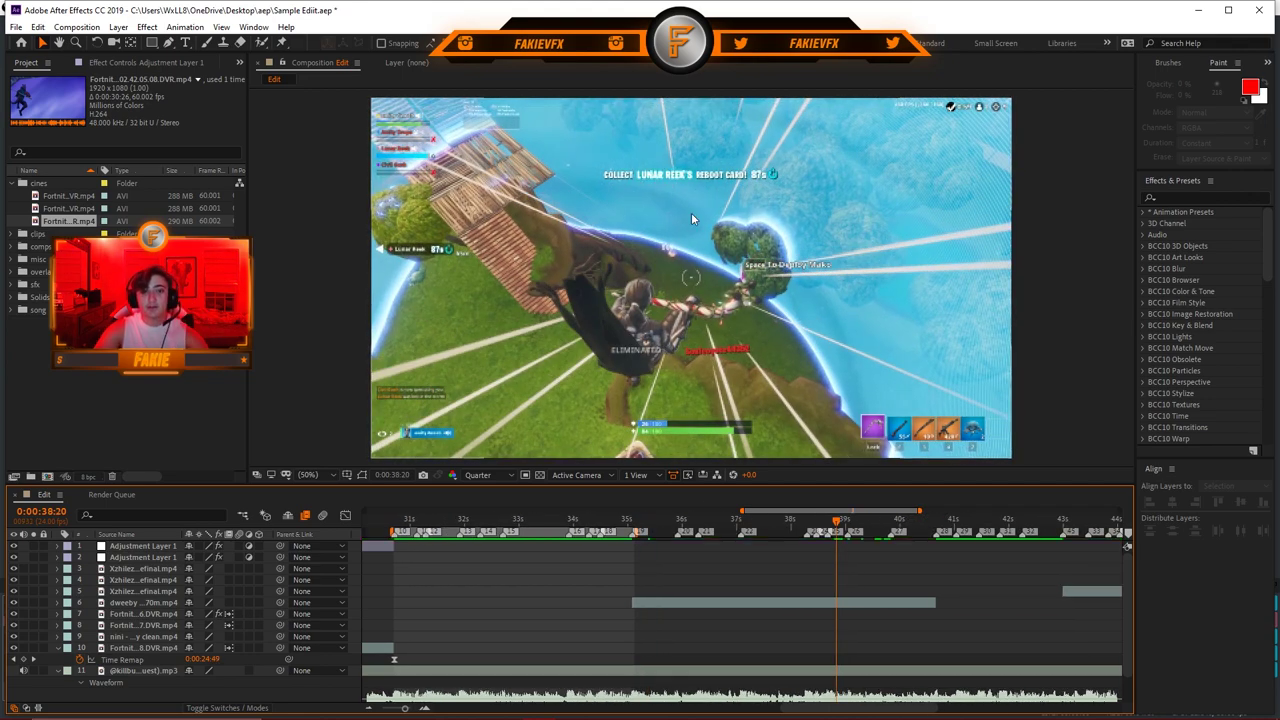
Step: Scrub the empty section and the following gameplay clip to identify the outfit the player is wearing
left_click(414, 526)
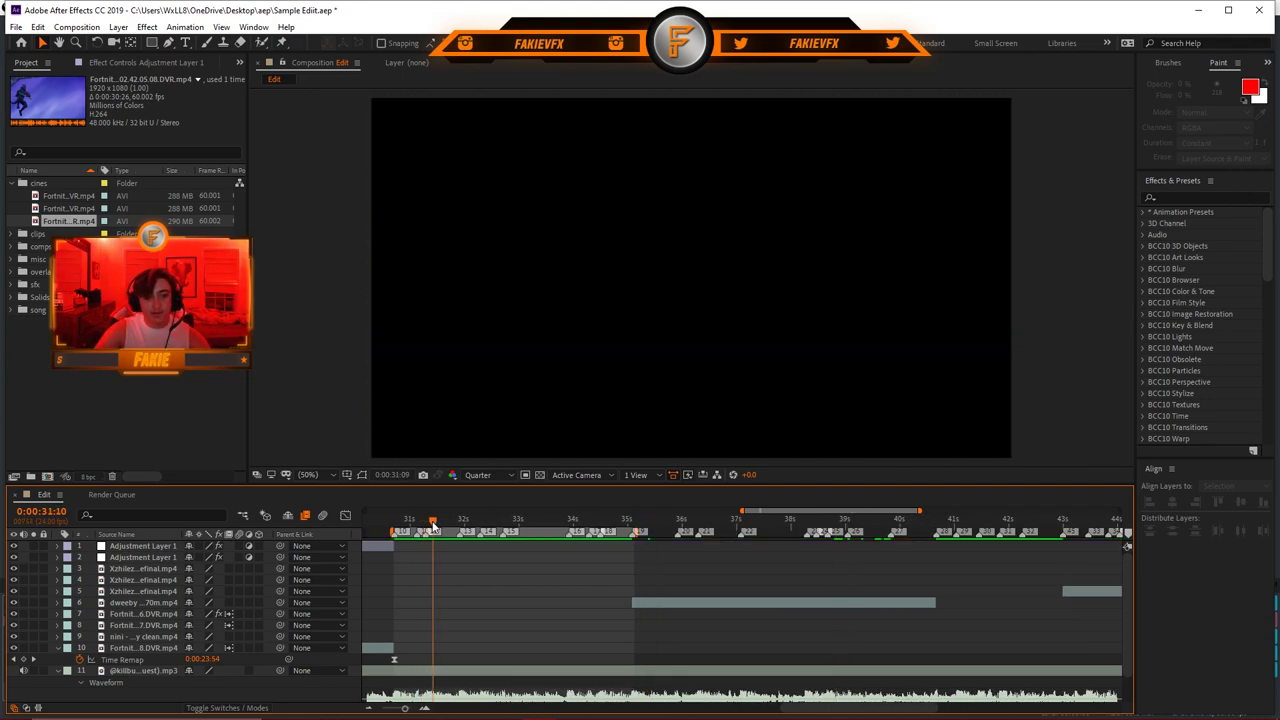
left_click(656, 526)
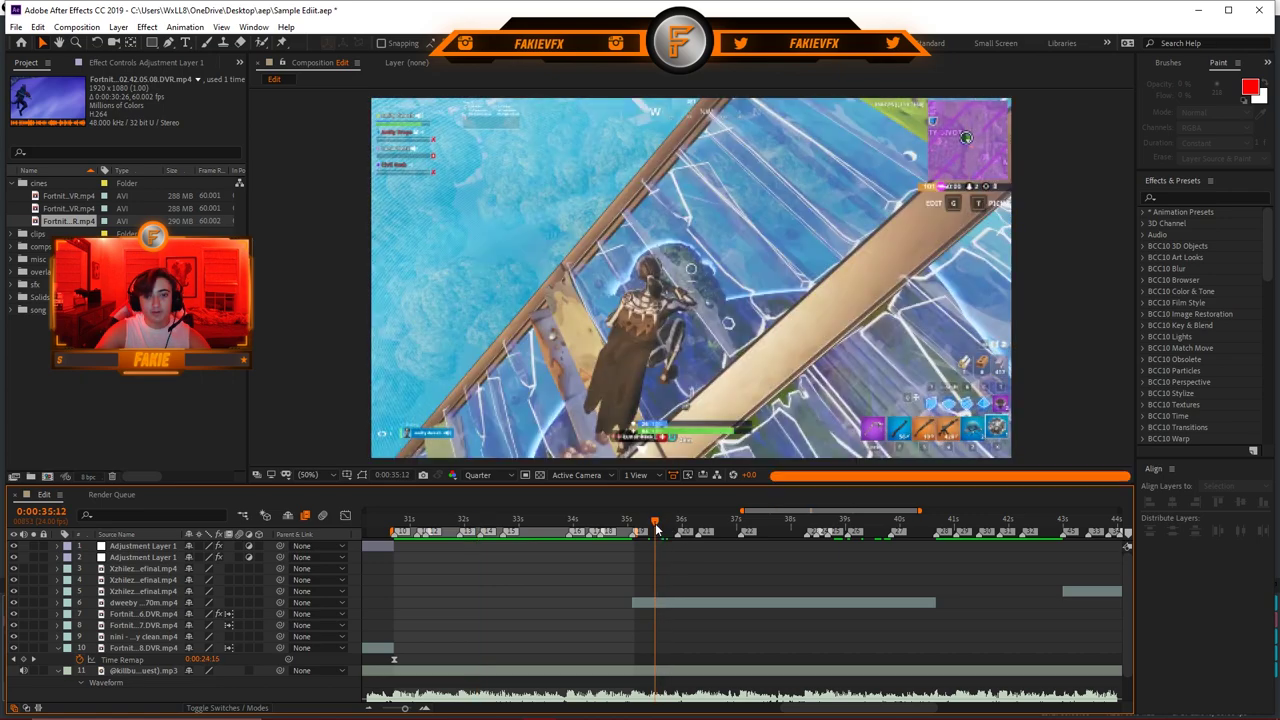
left_click(669, 603)
left_click_drag(657, 522, 692, 522)
left_click(416, 526)
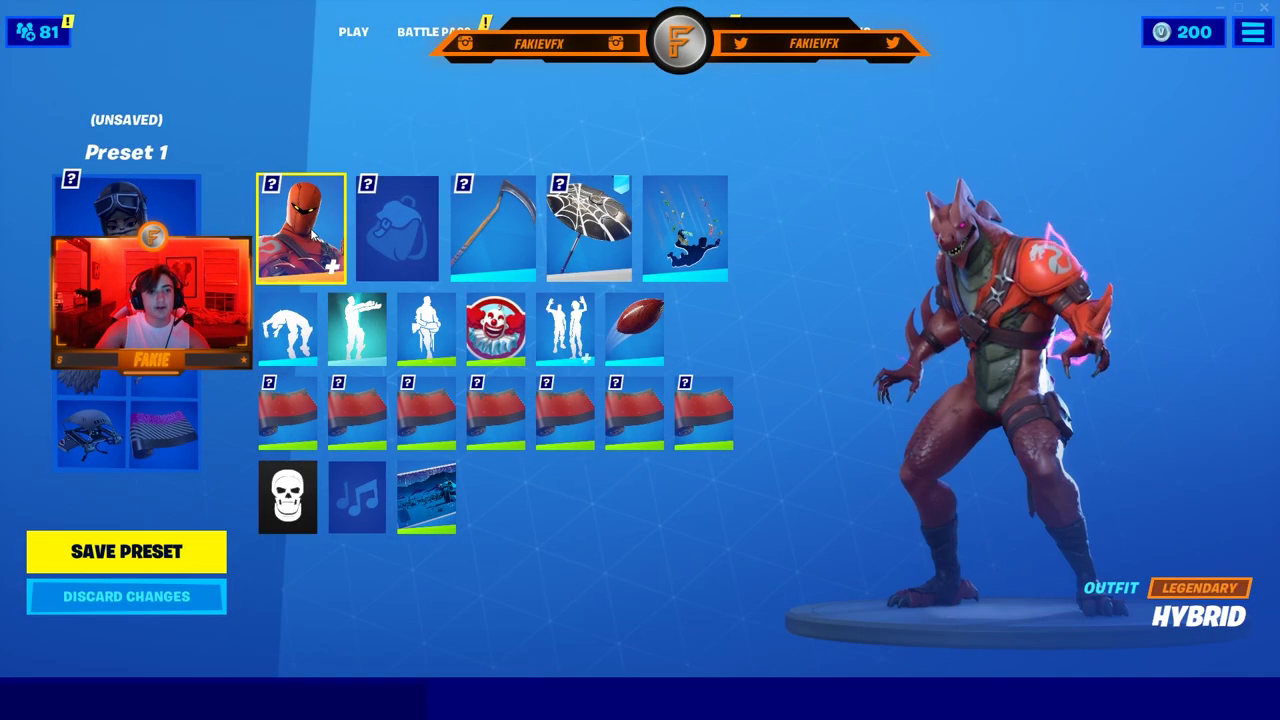
Step: Search the outfits for "skull" and select the skeleton-suit outfit in place of Hybrid
left_click(310, 234)
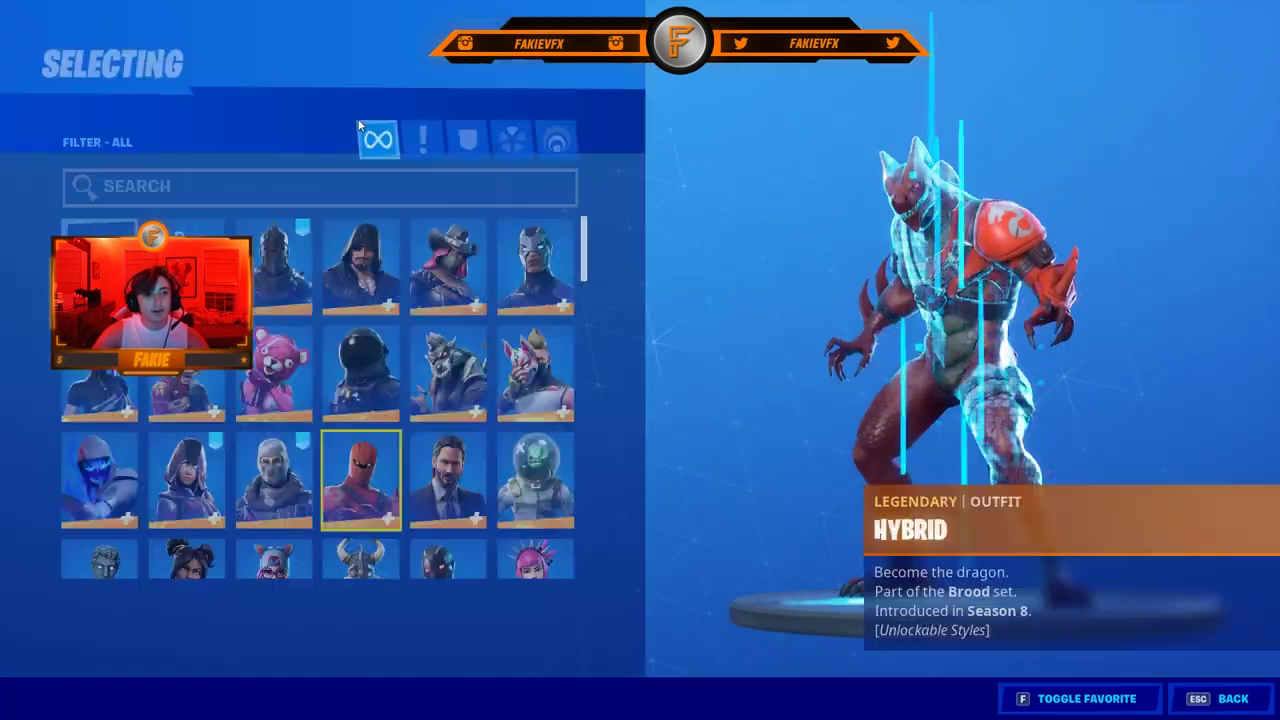
left_click(260, 177)
type("skull")
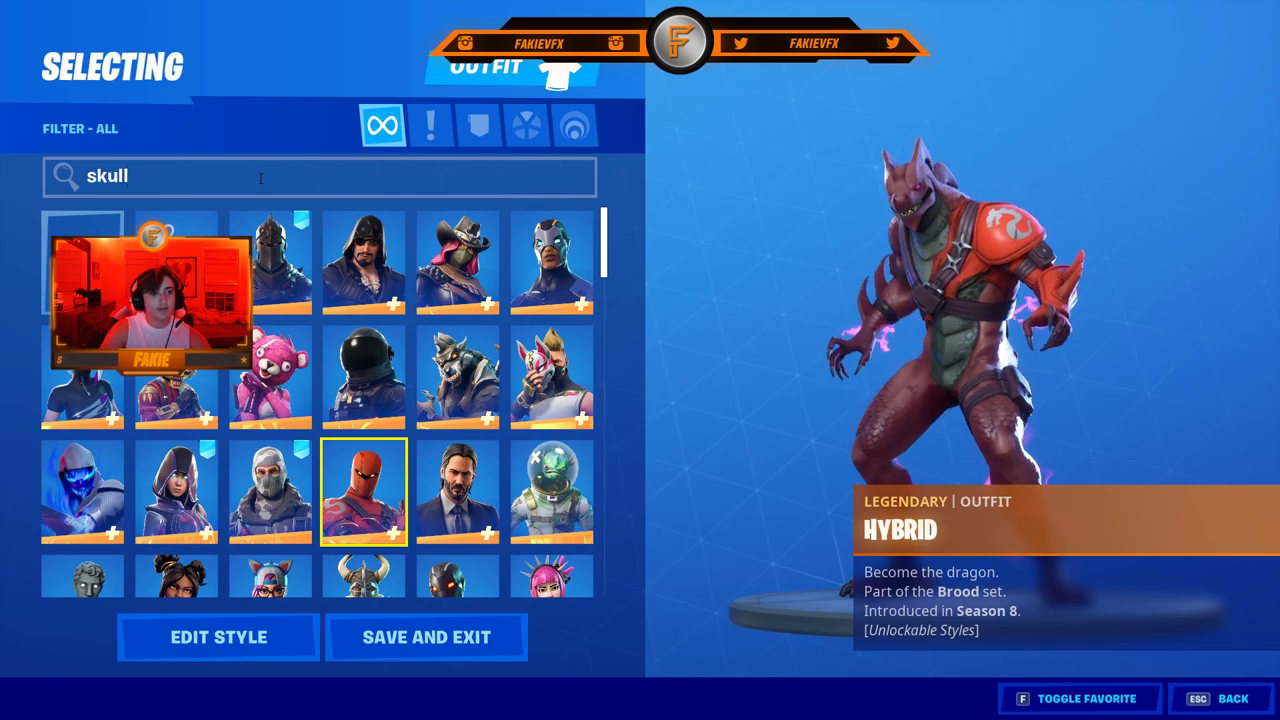
left_click(300, 280)
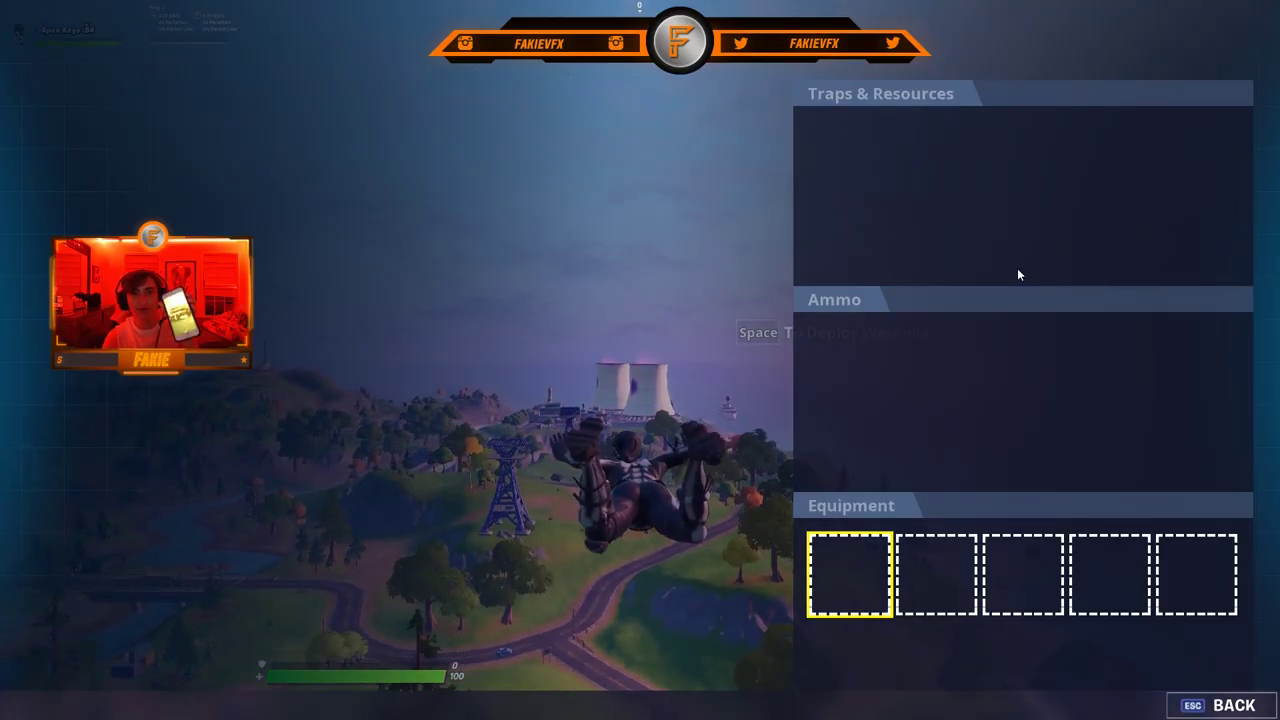
Step: Land the skeleton-suited character near Dirty Docks and search the loot llama for a weapon and materials
key("Escape")
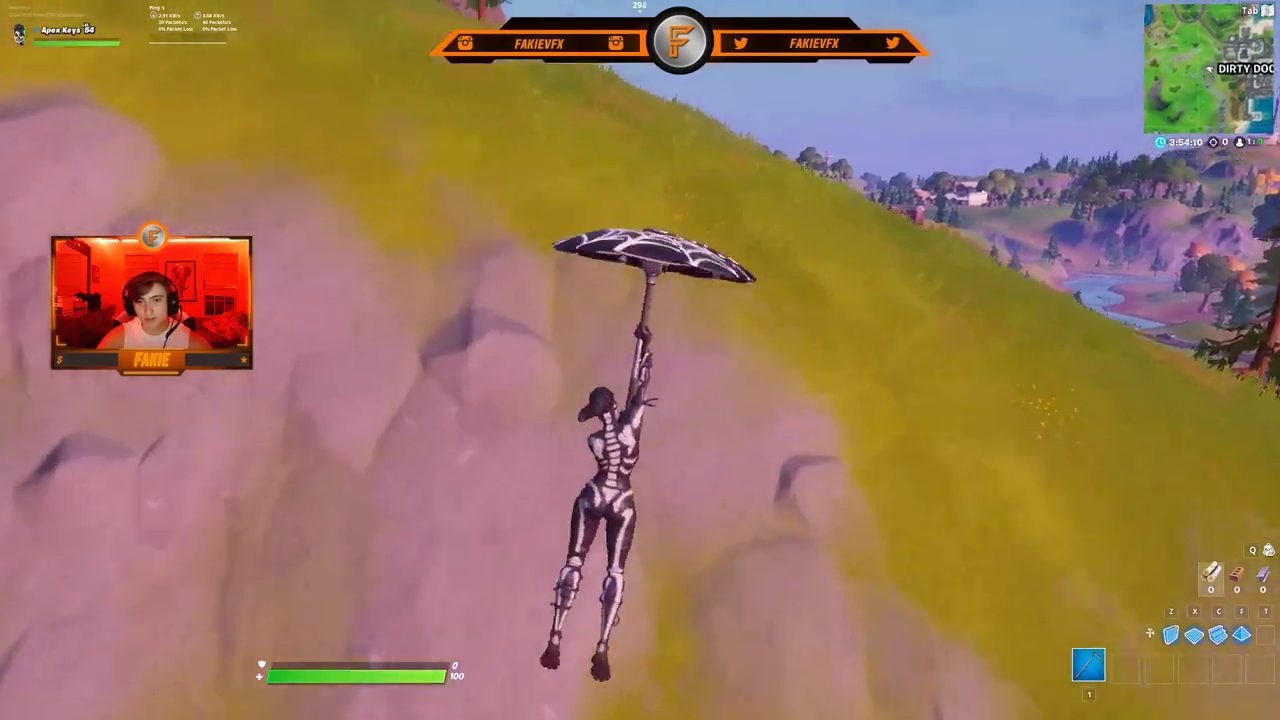
key("f")
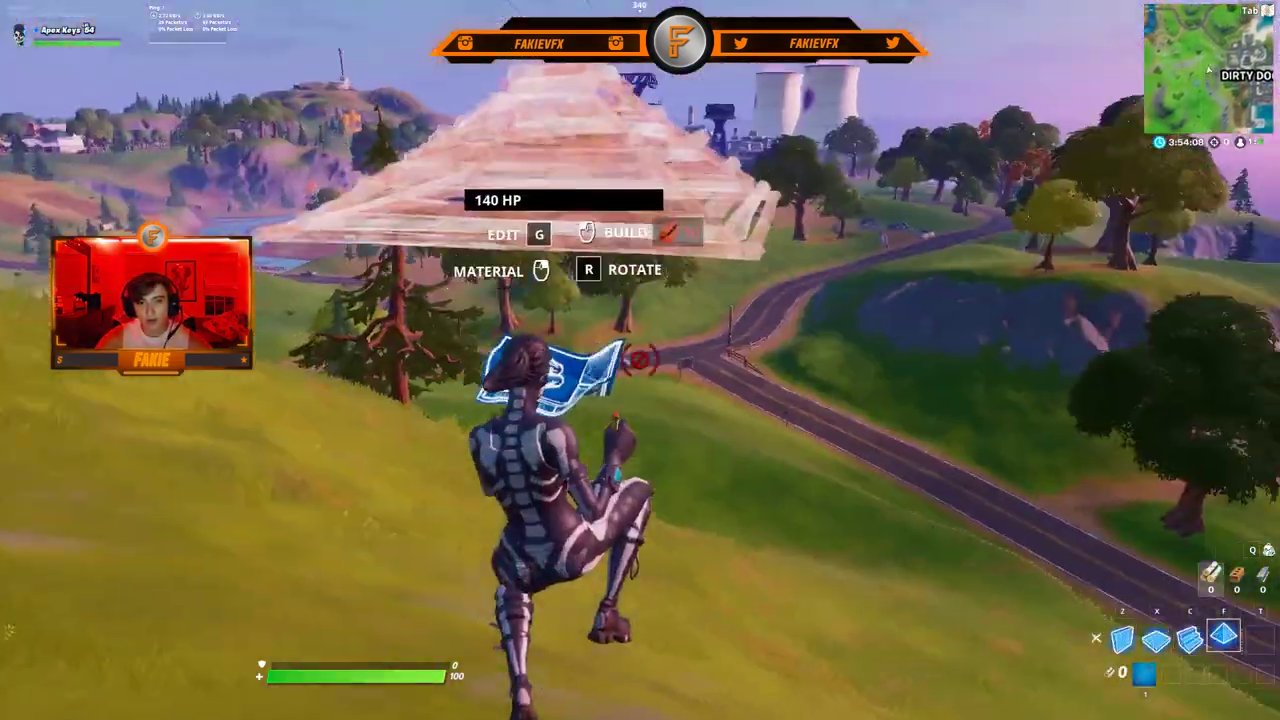
key("1")
key("c")
key("1")
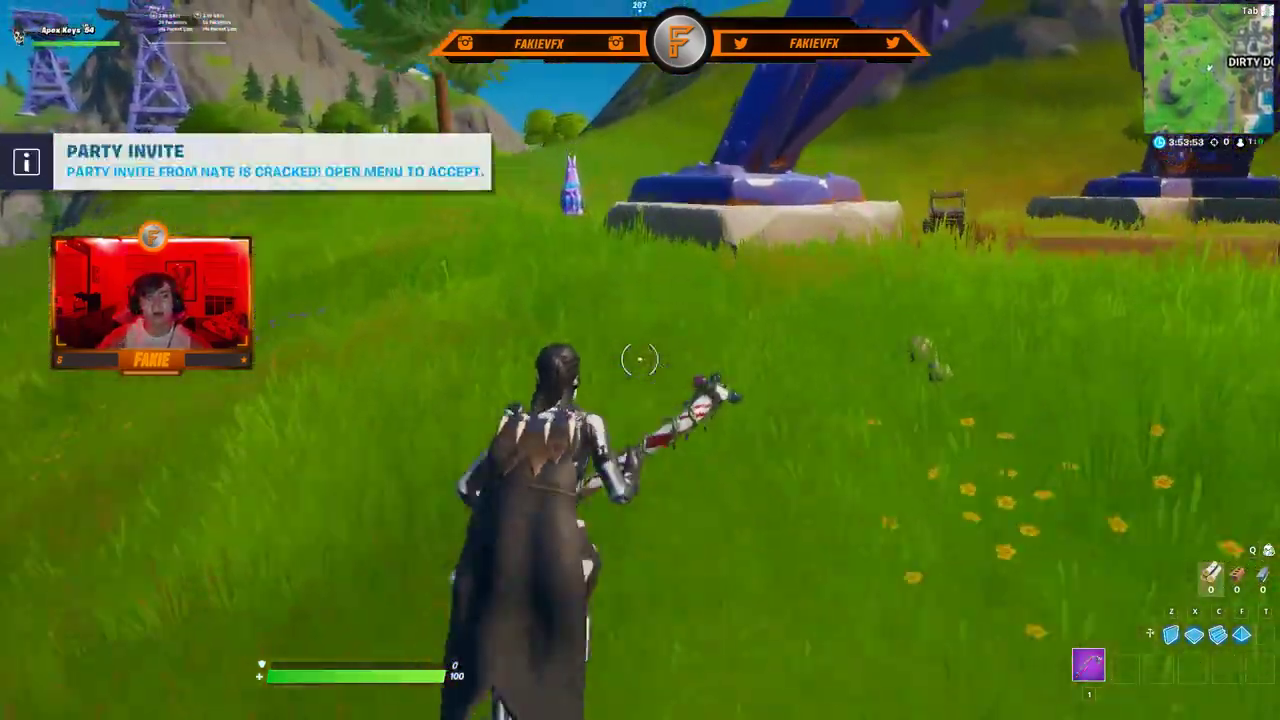
key("f")
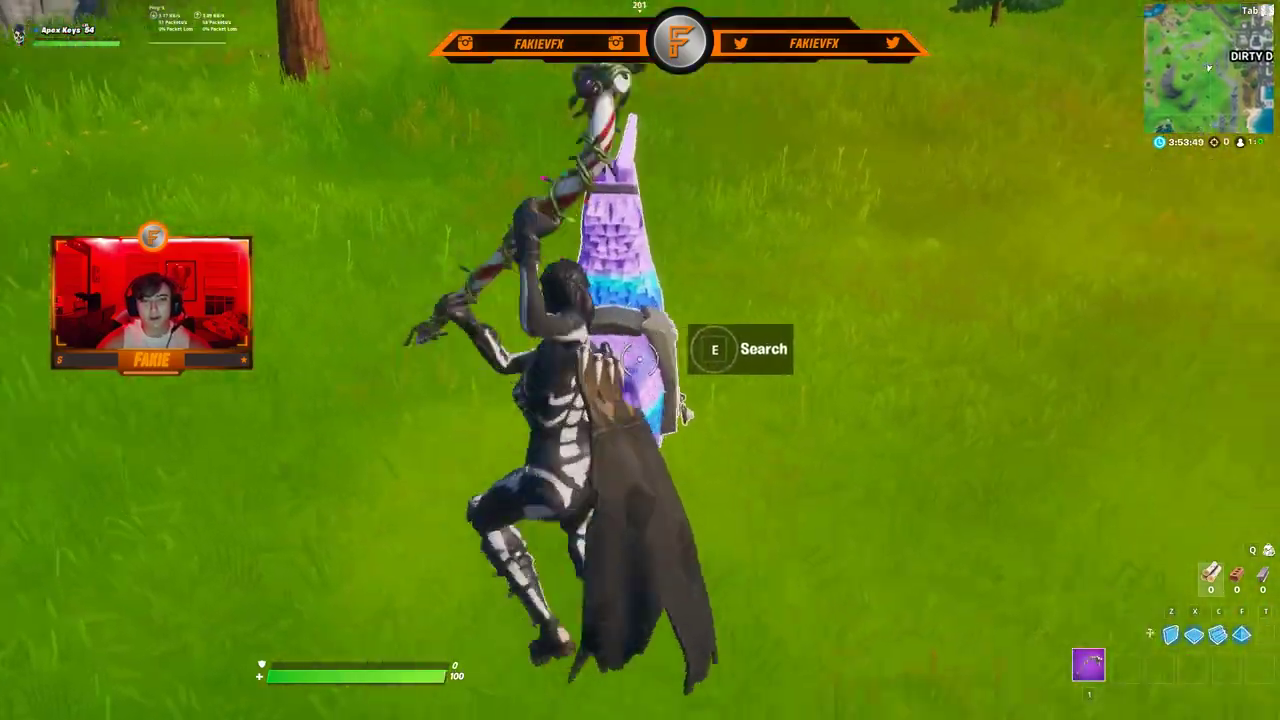
key("e")
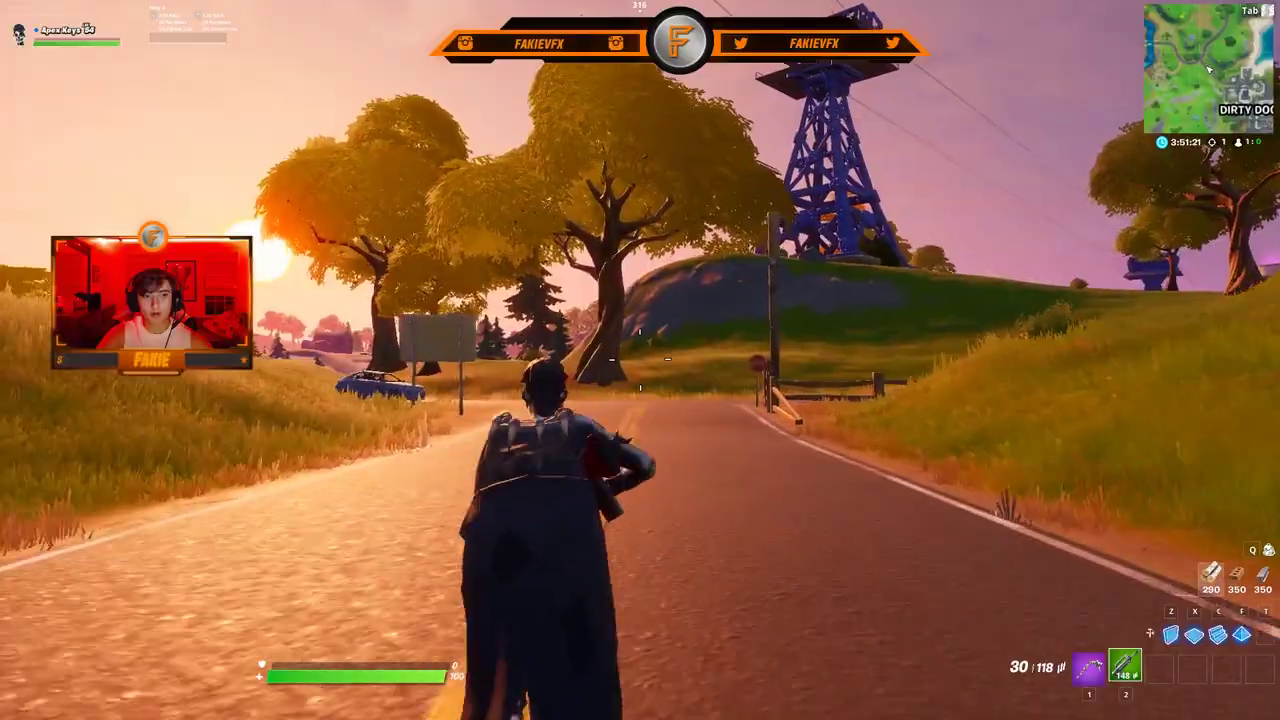
key("c")
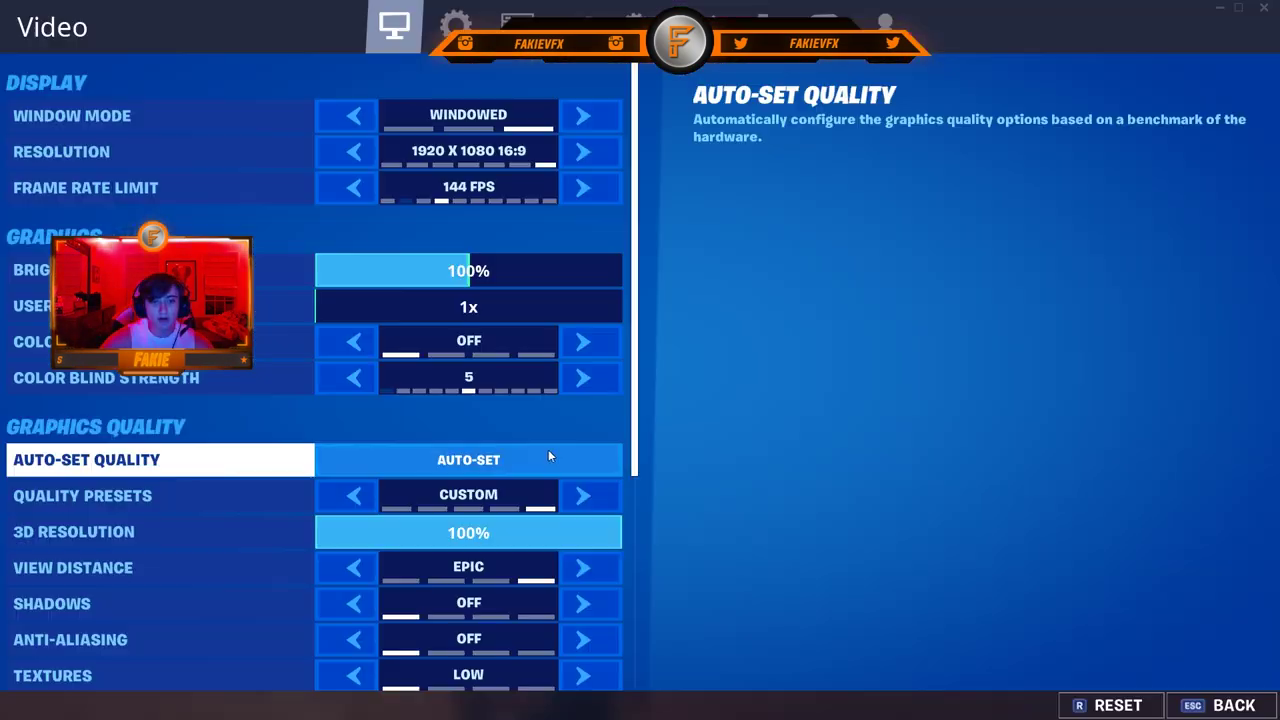
Step: Set the graphics quality preset to Epic, apply the video settings and leave them
scroll(560, 420, "down", 4)
left_click(577, 322)
left_click(580, 324)
left_click(580, 324)
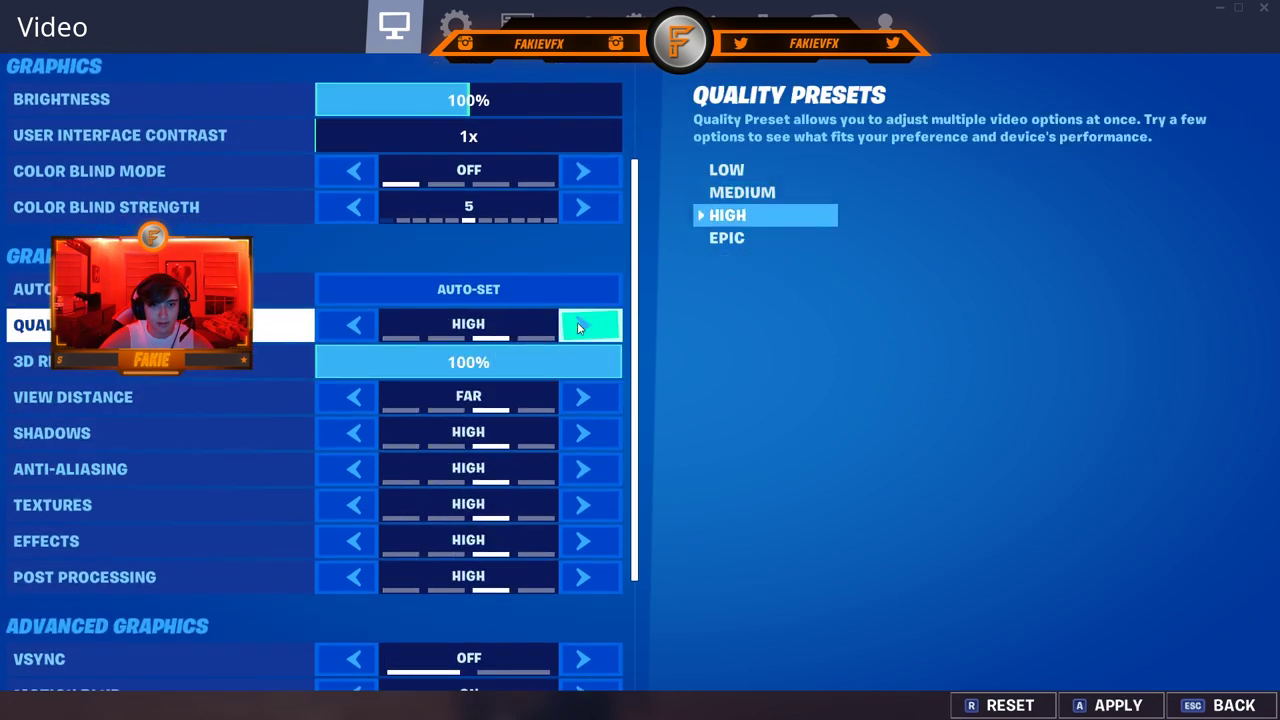
left_click(580, 324)
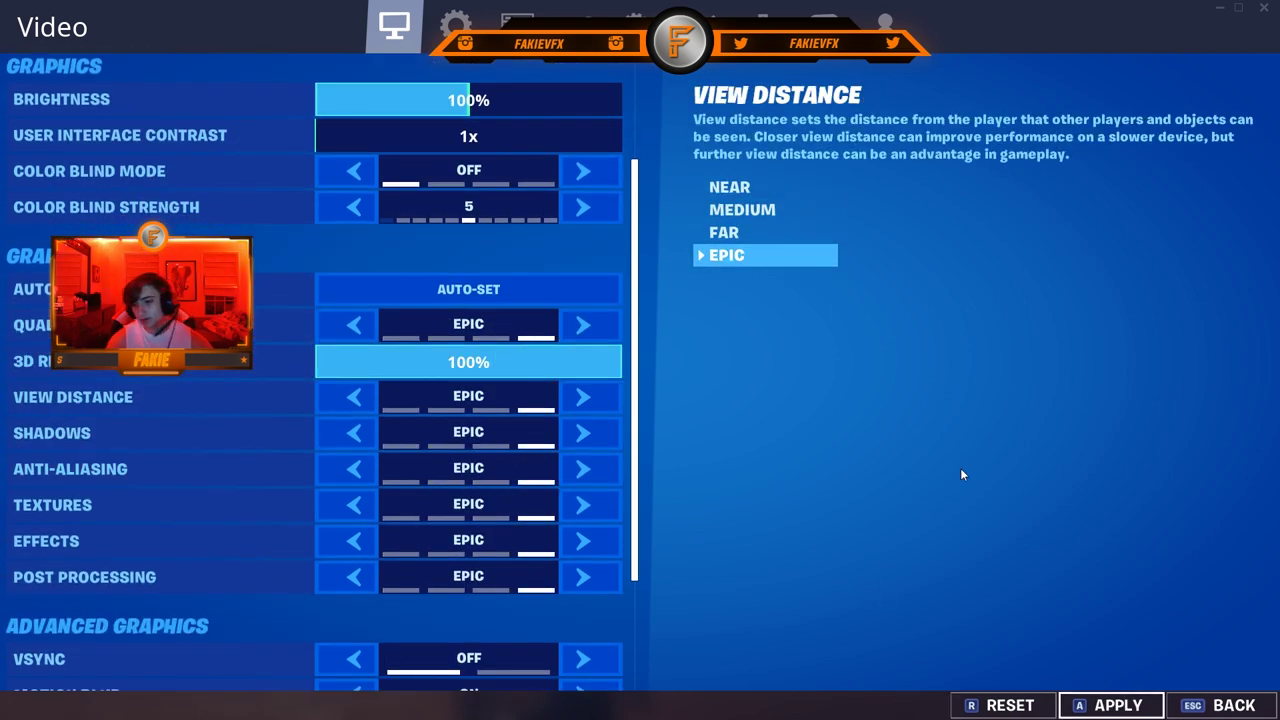
key("a")
key("Escape")
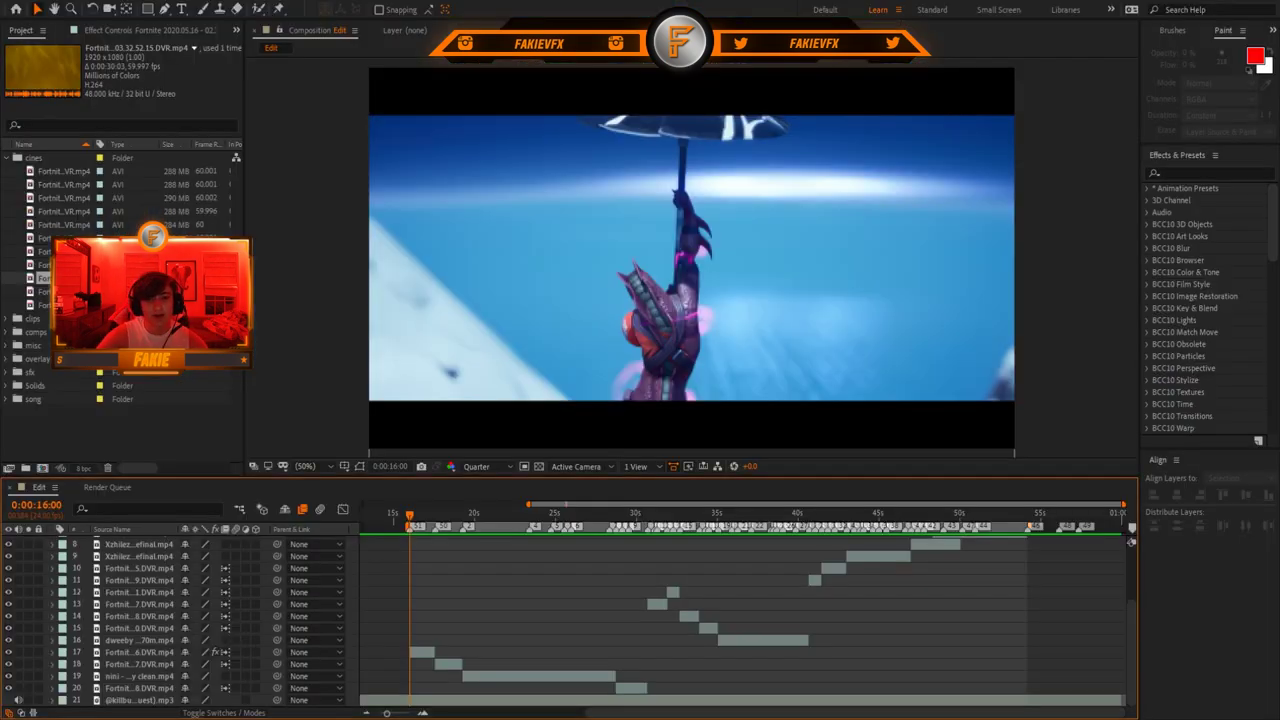
Step: Switch to After Effects, fit the edit's full length in the timeline and preview the montage from 0:00:16:00
mouse_move(1121, 504)
left_mouse_down()
mouse_move(1054, 504)
mouse_move(1103, 515)
left_mouse_up()
scroll(1087, 504, "up", 2)
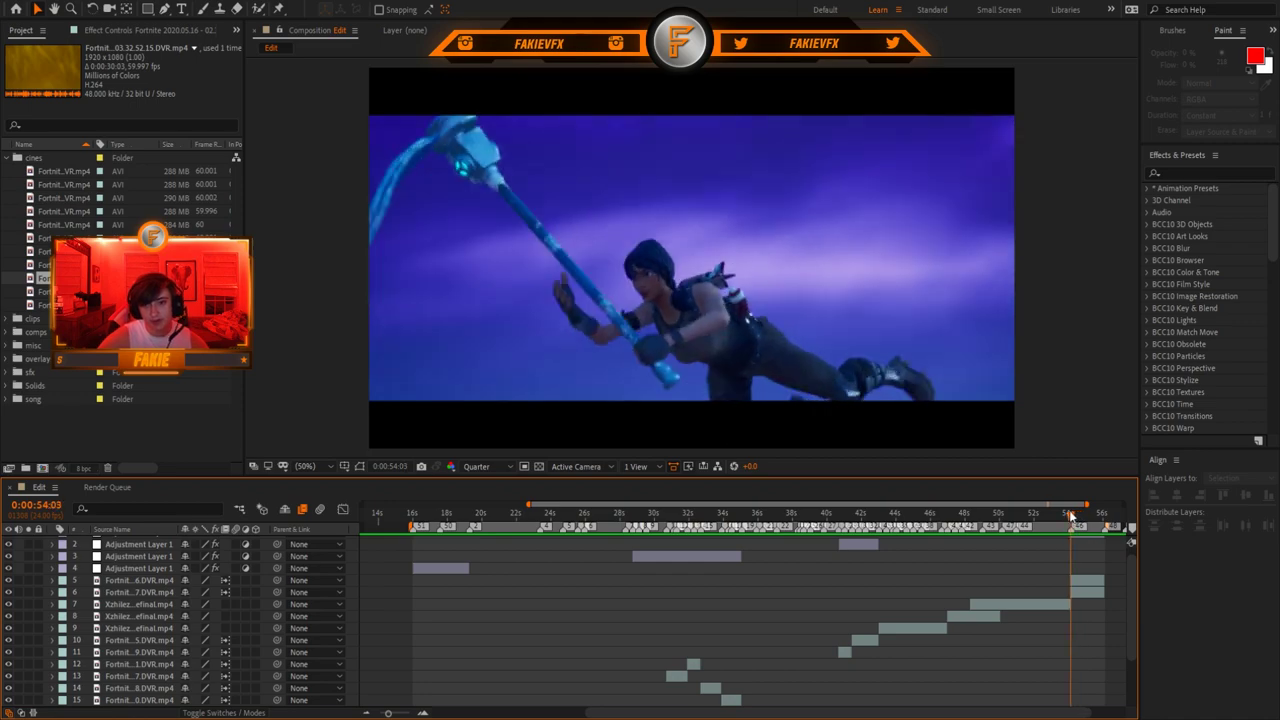
key("space")
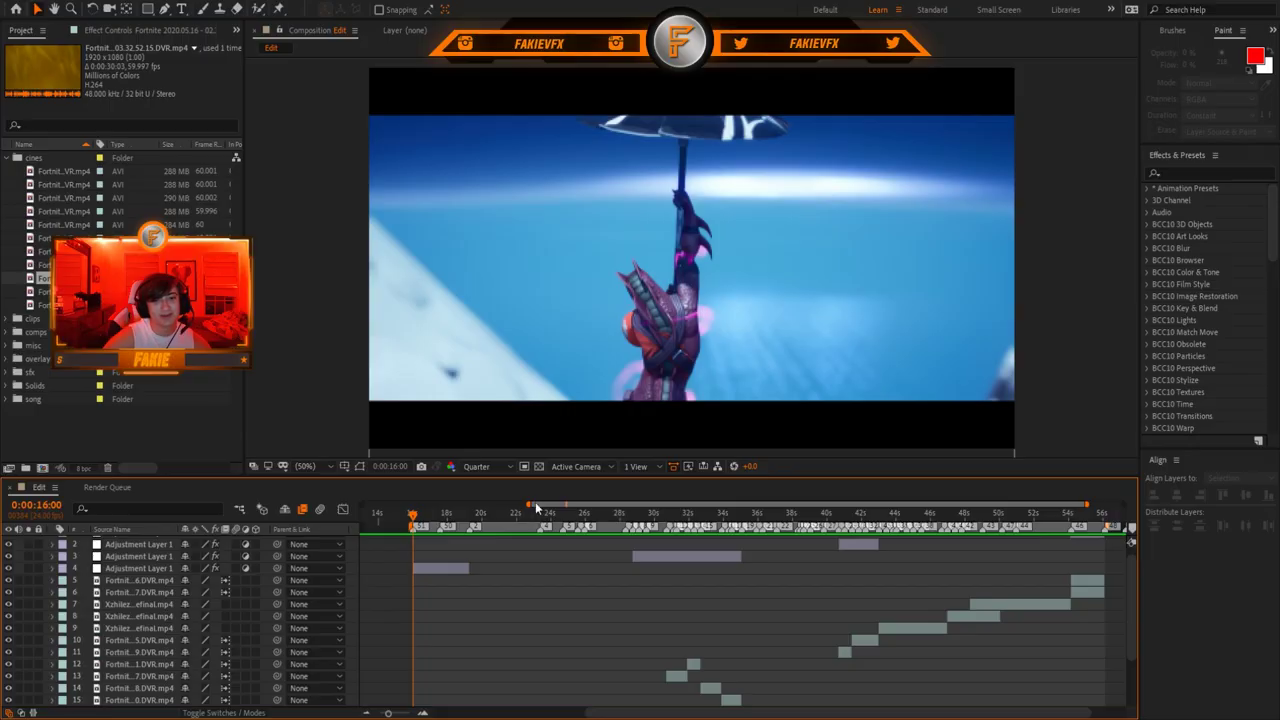
key("space")
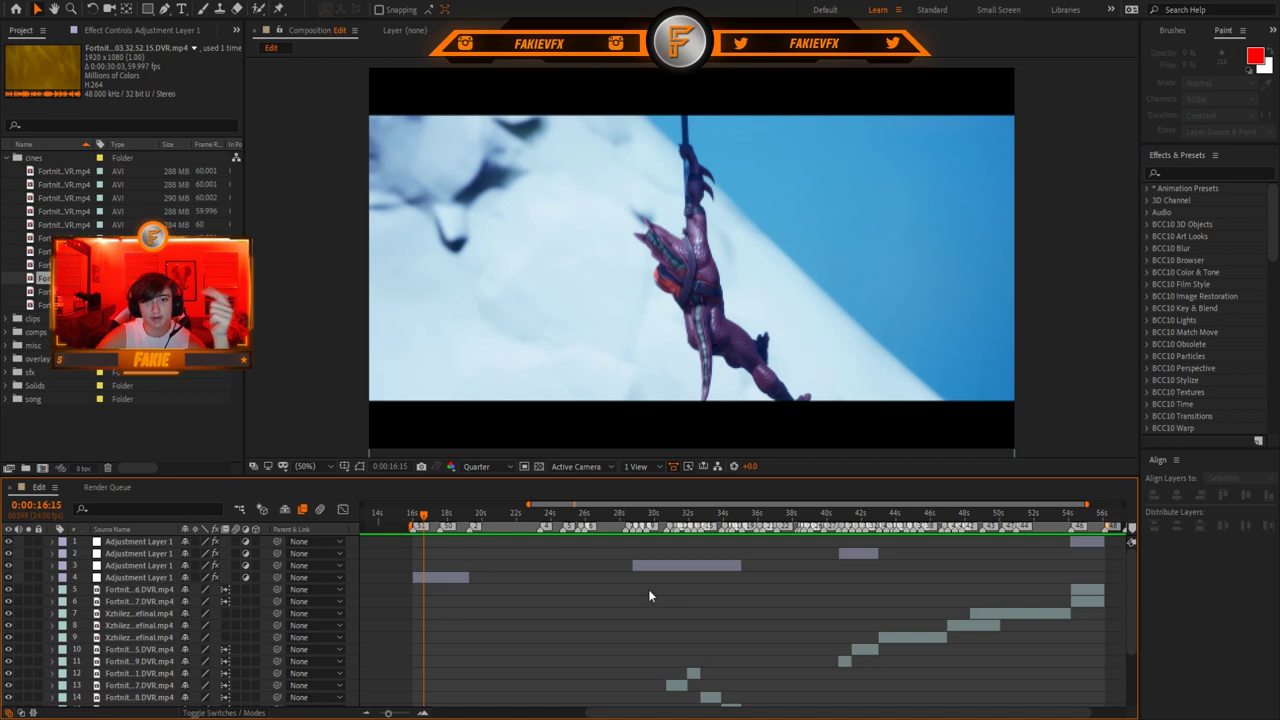
Step: Show the start of the caped skeleton character's running cinematic at about 0:00:30:18
left_click(664, 514)
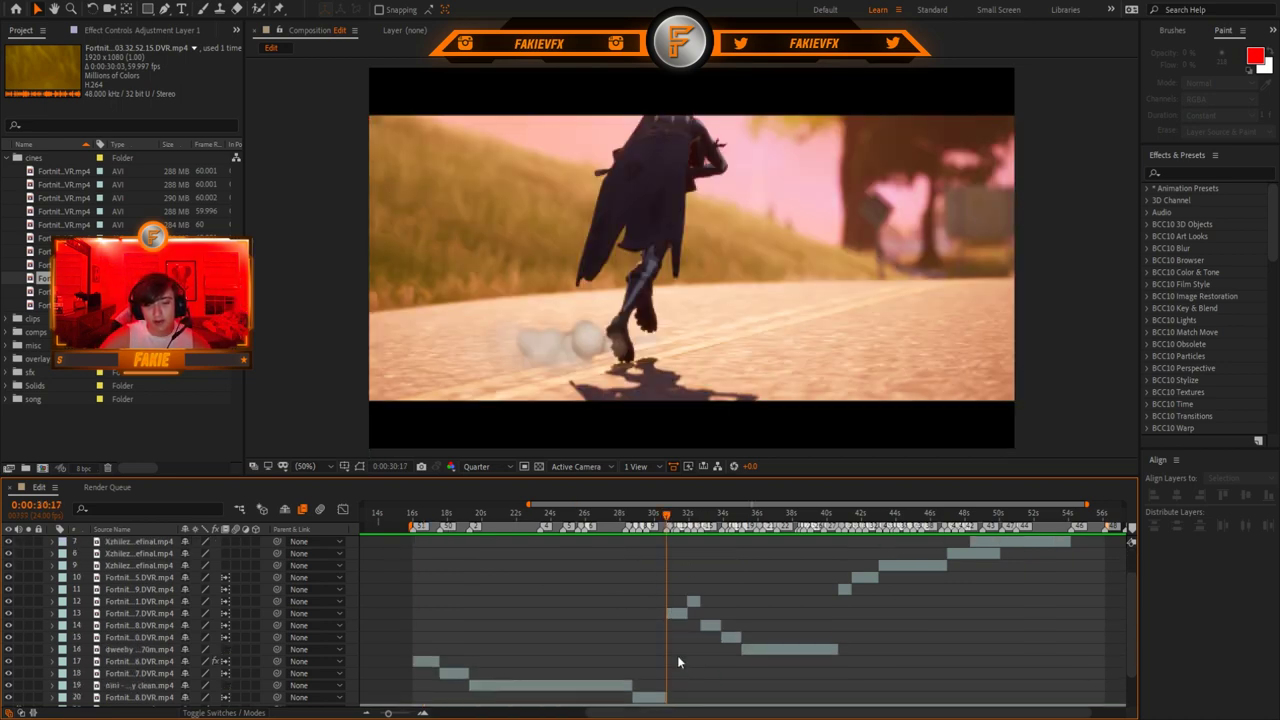
scroll(677, 655, "down", 3)
left_click_drag(416, 518, 666, 521)
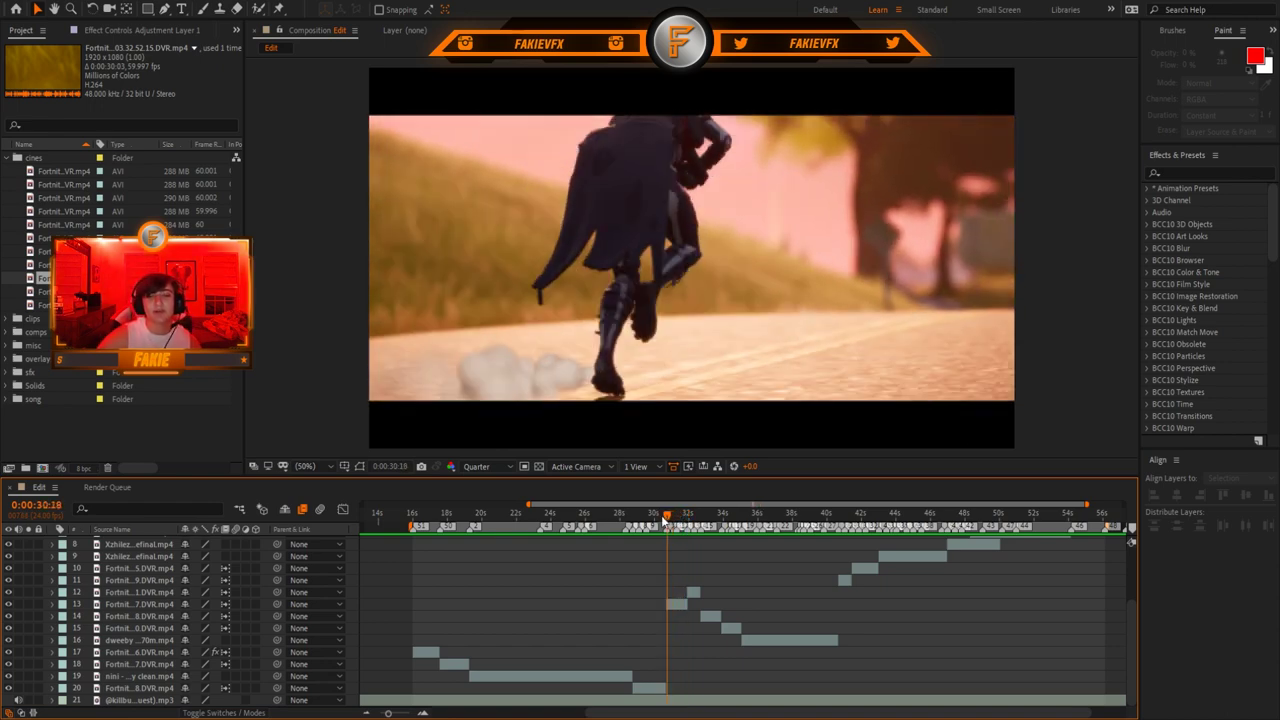